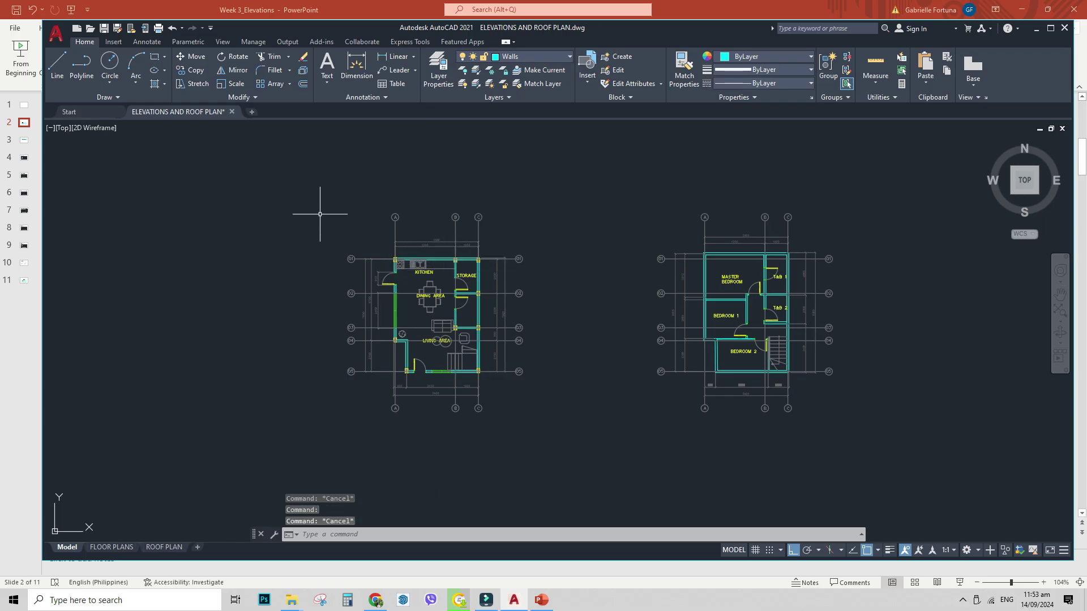
- Maximize the drawing window over the presentation and frame both floor plans
{"action": "middle_click_drag", "start_coordinate": [466, 349], "coordinate": [422, 401]}
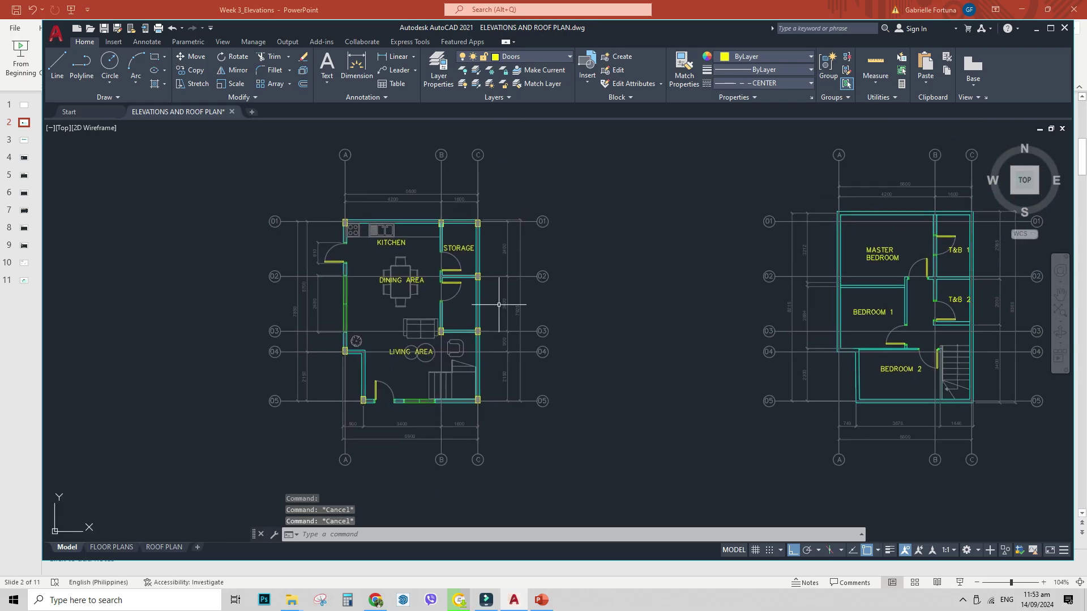
{"action": "left_click", "coordinate": [1050, 29]}
{"action": "middle_click_drag", "start_coordinate": [340, 151], "coordinate": [344, 165]}
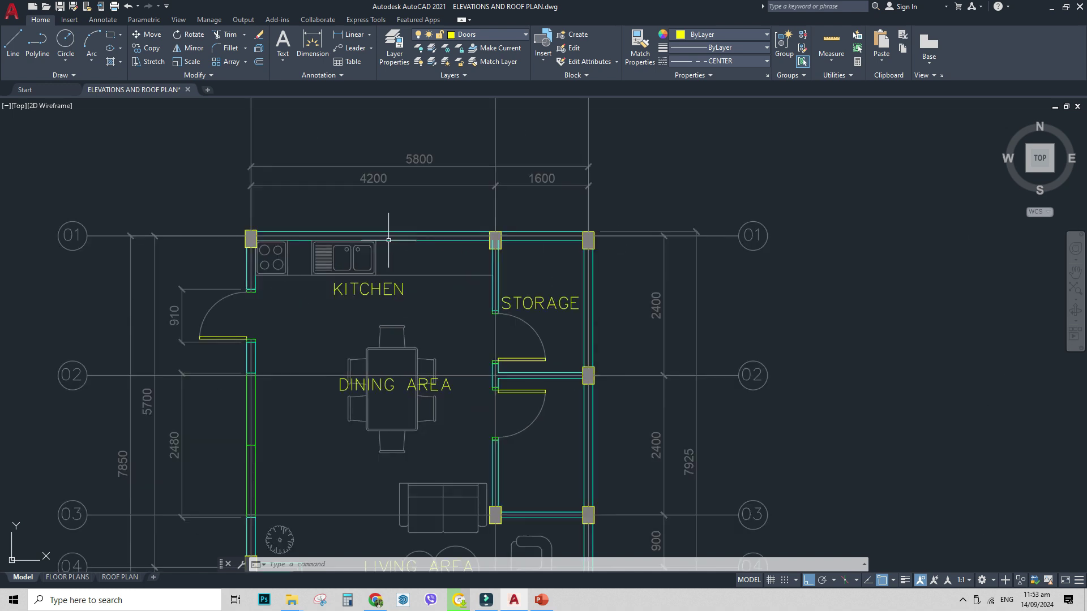
{"action": "scroll", "coordinate": [388, 241], "scroll_direction": "up", "scroll_amount": 4}
{"action": "key", "text": "Escape"}
{"action": "key", "text": "Escape"}
{"action": "scroll", "coordinate": [390, 239], "scroll_direction": "down", "scroll_amount": 4}
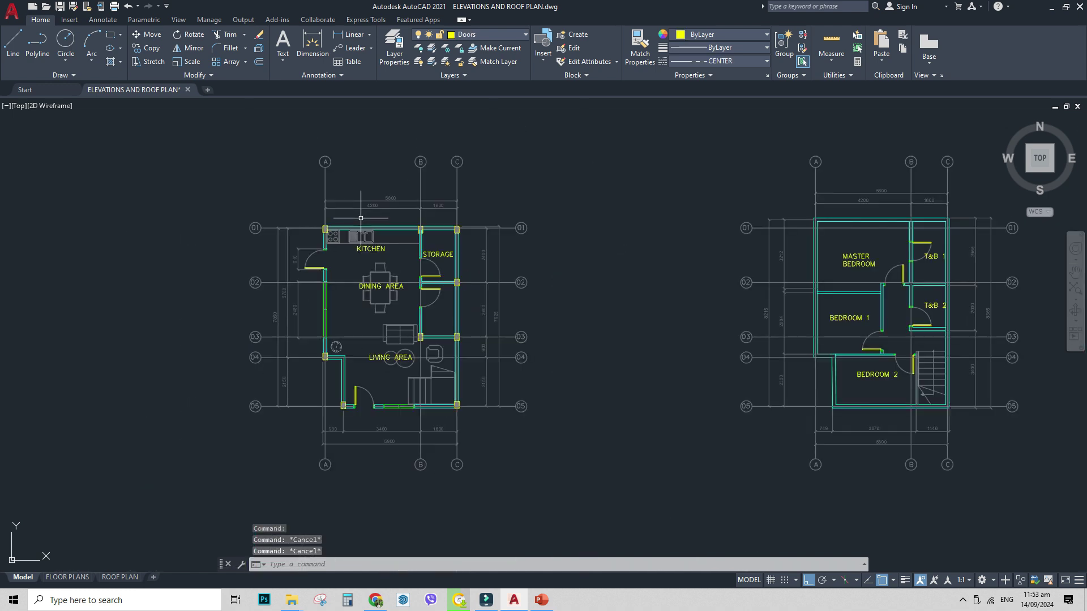
- Convert the whole ground floor plan, including grids and dimensions, into a block named GROUND FLOOR PLAN
{"action": "left_click", "coordinate": [216, 122]}
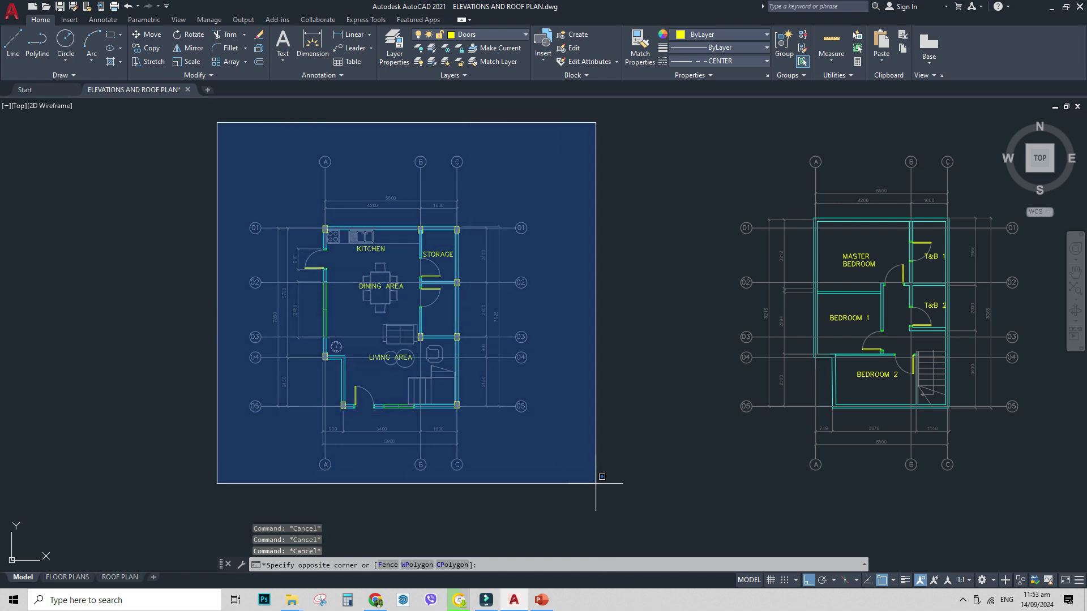
{"action": "left_click", "coordinate": [596, 477]}
{"action": "type", "text": "BLOCK"}
{"action": "key", "text": "Return"}
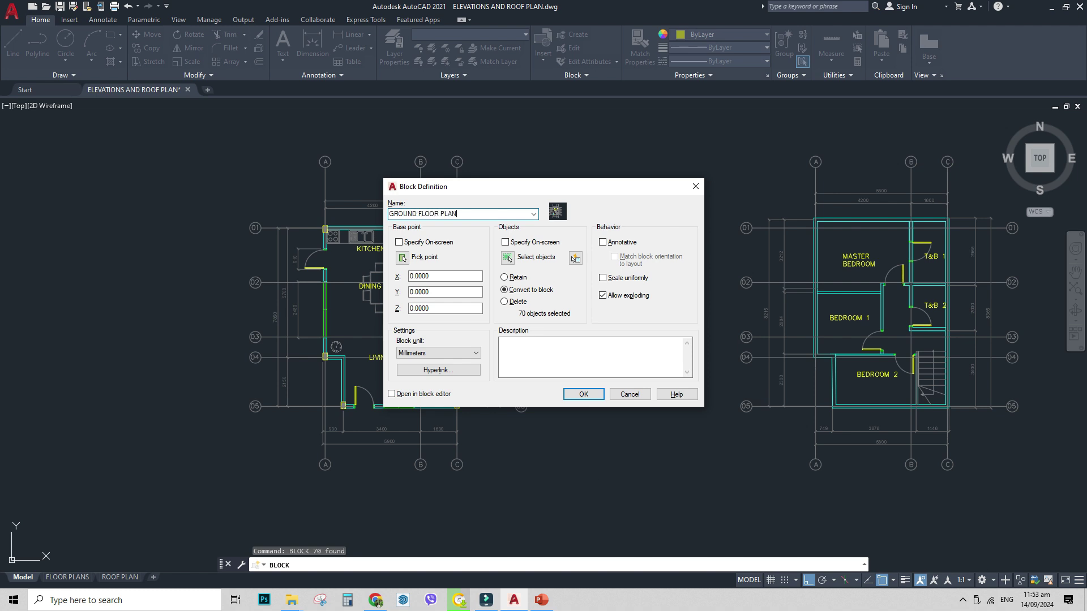
{"action": "key", "text": "Return"}
- Convert the whole upper floor plan with the bedrooms into a block named SECOND FLOOR PLAN
{"action": "middle_click_drag", "start_coordinate": [819, 304], "coordinate": [527, 309]}
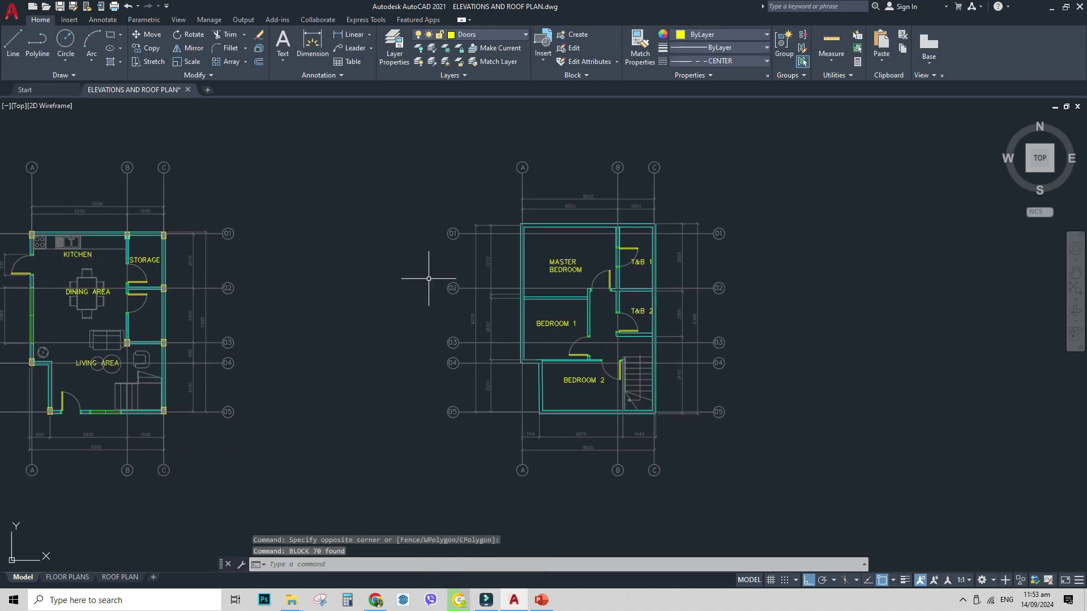
{"action": "left_click", "coordinate": [821, 520]}
{"action": "left_click", "coordinate": [389, 134]}
{"action": "type", "text": "BLOCK"}
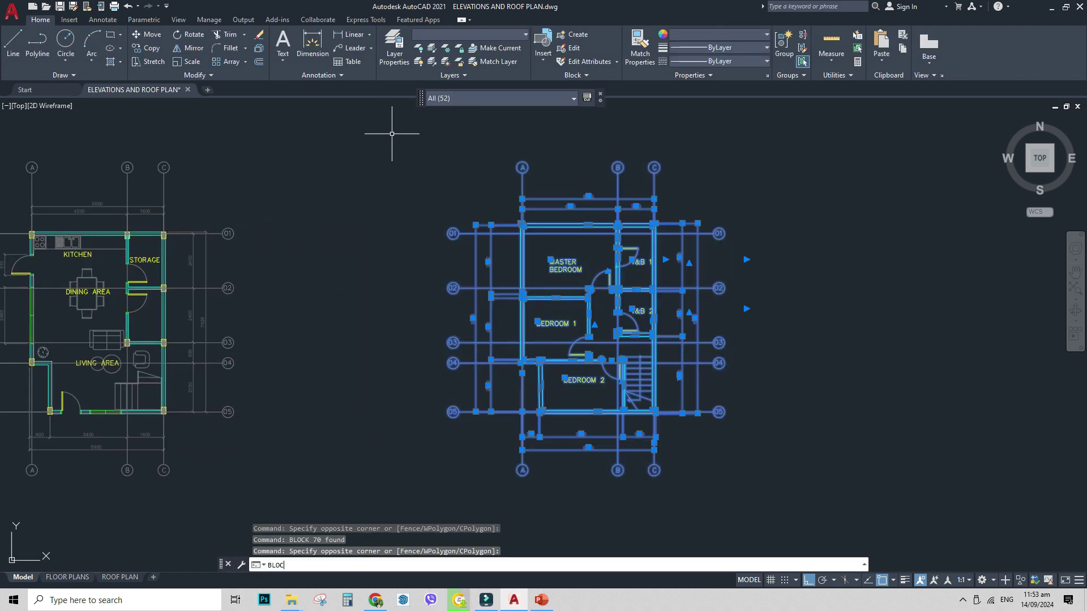
{"action": "key", "text": "Return"}
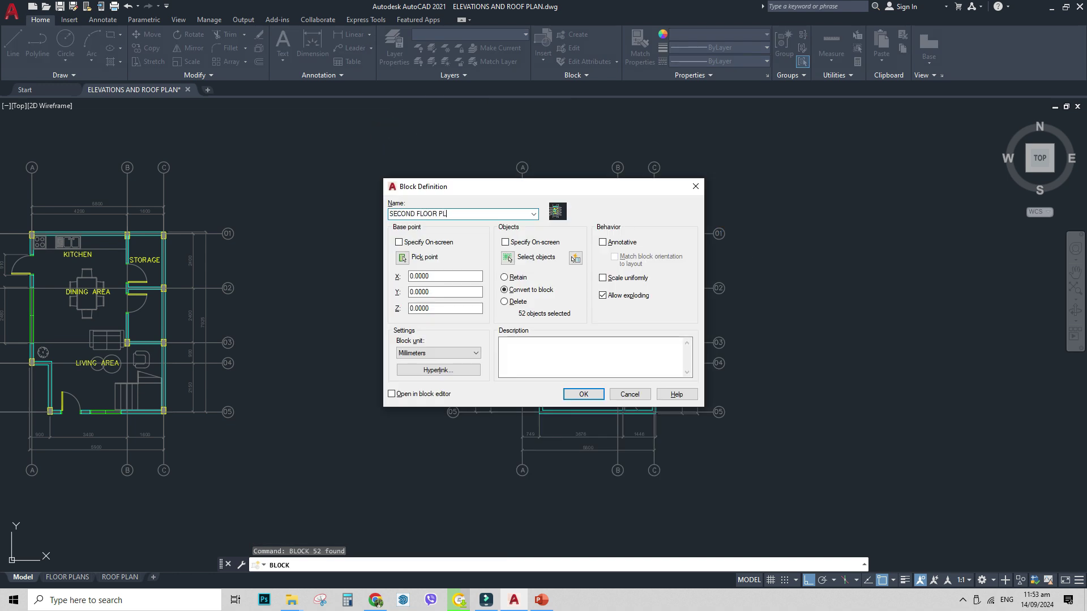
{"action": "type", "text": "AN"}
{"action": "key", "text": "Return"}
- Select the second floor plan to check that it behaves as a single block, and deselect it
{"action": "middle_click_drag", "start_coordinate": [531, 271], "coordinate": [452, 280]}
{"action": "left_click", "coordinate": [444, 266]}
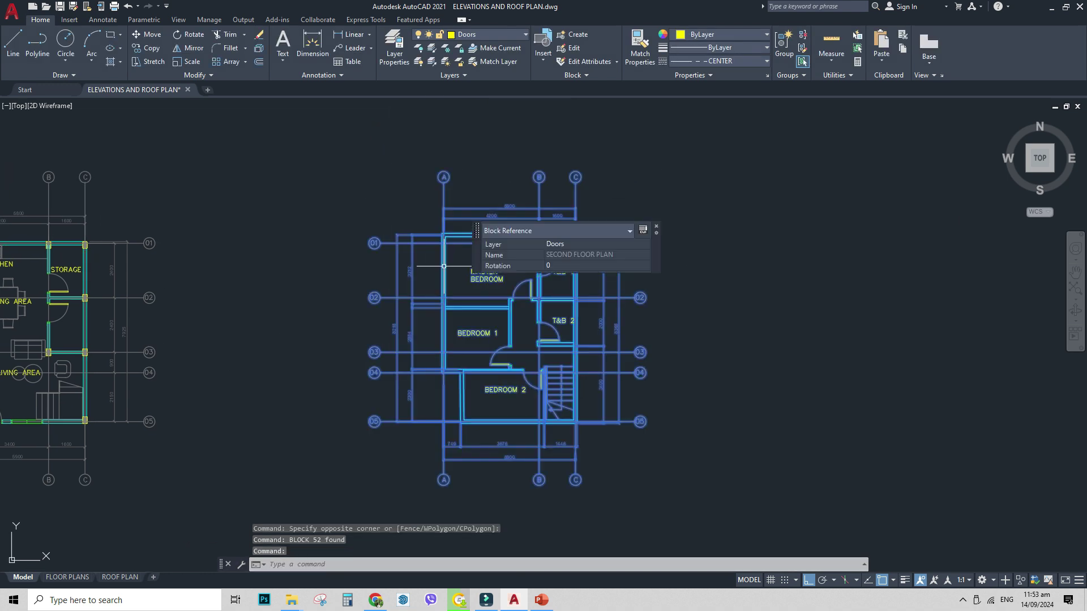
{"action": "key", "text": "Escape"}
{"action": "key", "text": "Escape"}
{"action": "key", "text": "Escape"}
{"action": "middle_click_drag", "start_coordinate": [591, 247], "coordinate": [602, 243]}
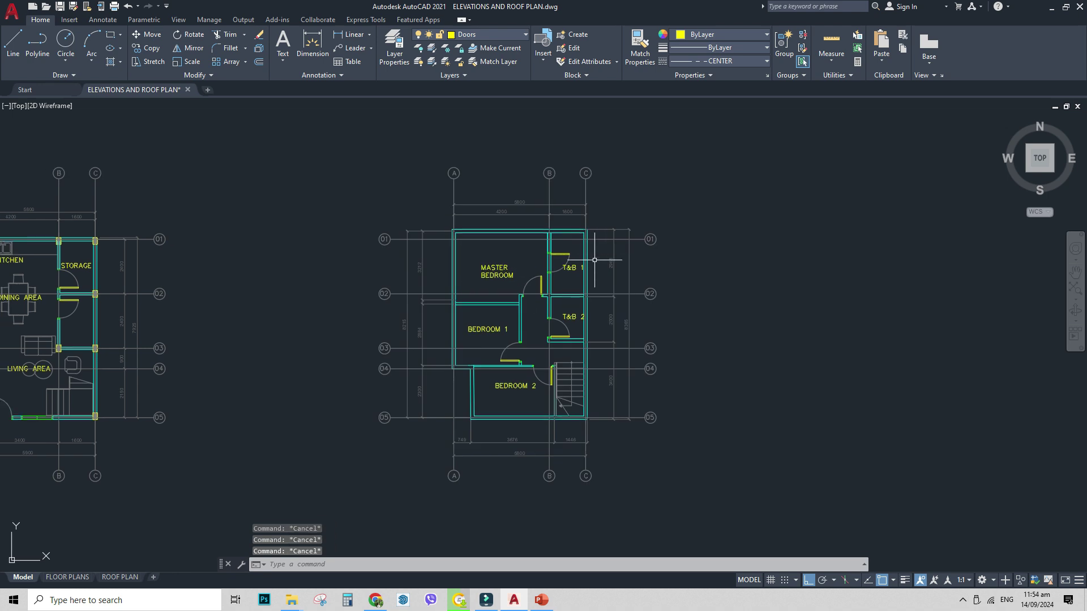
- Start a polyline at the Master Bedroom's upper-left outer corner and trace the second floor plan's top and right exterior wall edges
{"action": "middle_click_drag", "start_coordinate": [671, 341], "coordinate": [957, 357]}
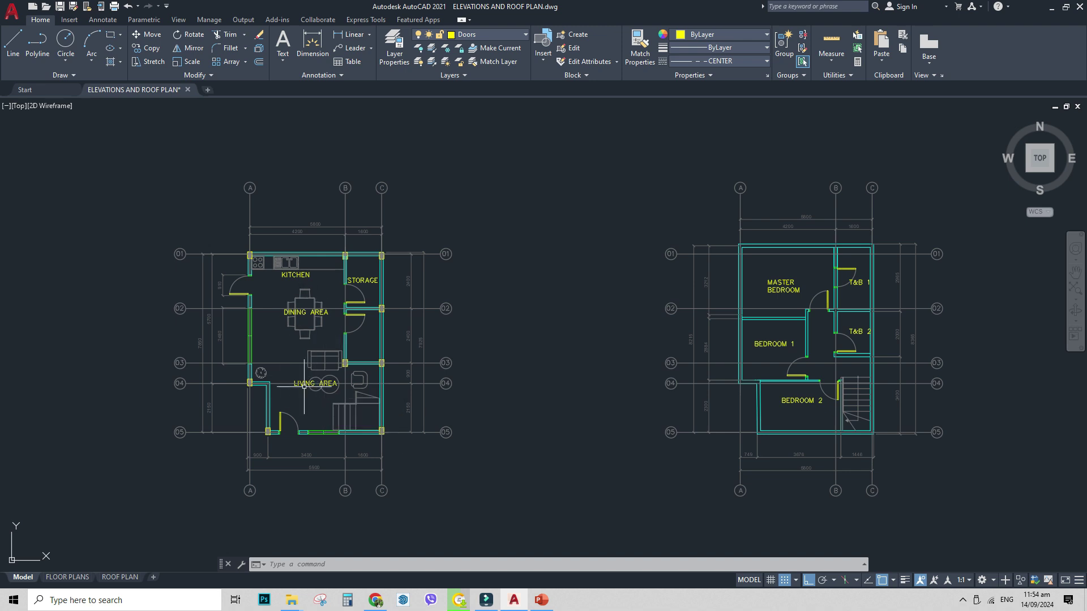
{"action": "middle_click_drag", "start_coordinate": [320, 350], "coordinate": [213, 356]}
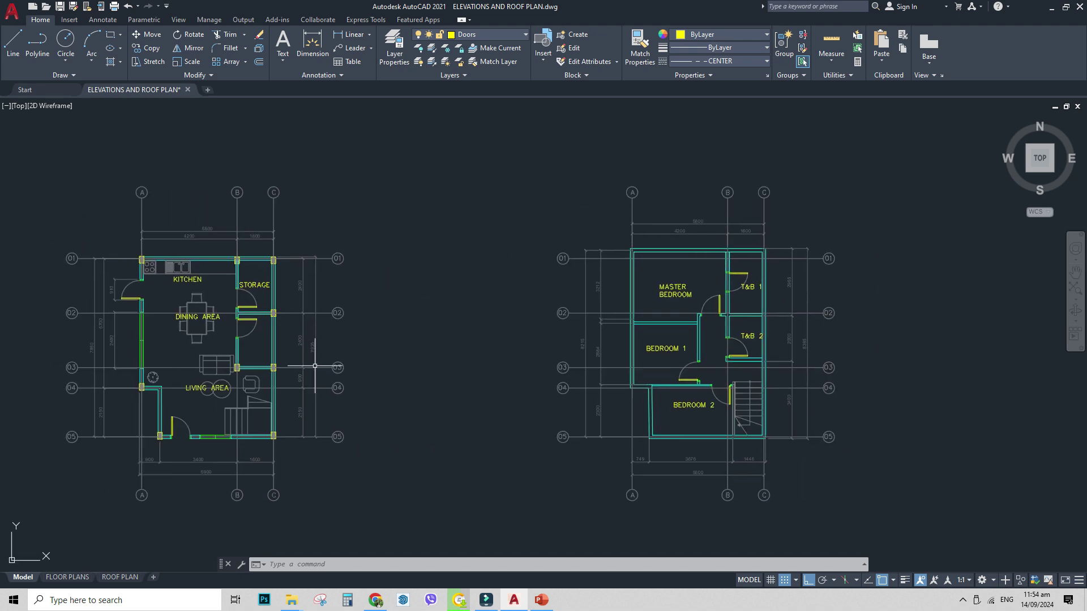
{"action": "middle_click_drag", "start_coordinate": [725, 334], "coordinate": [576, 326]}
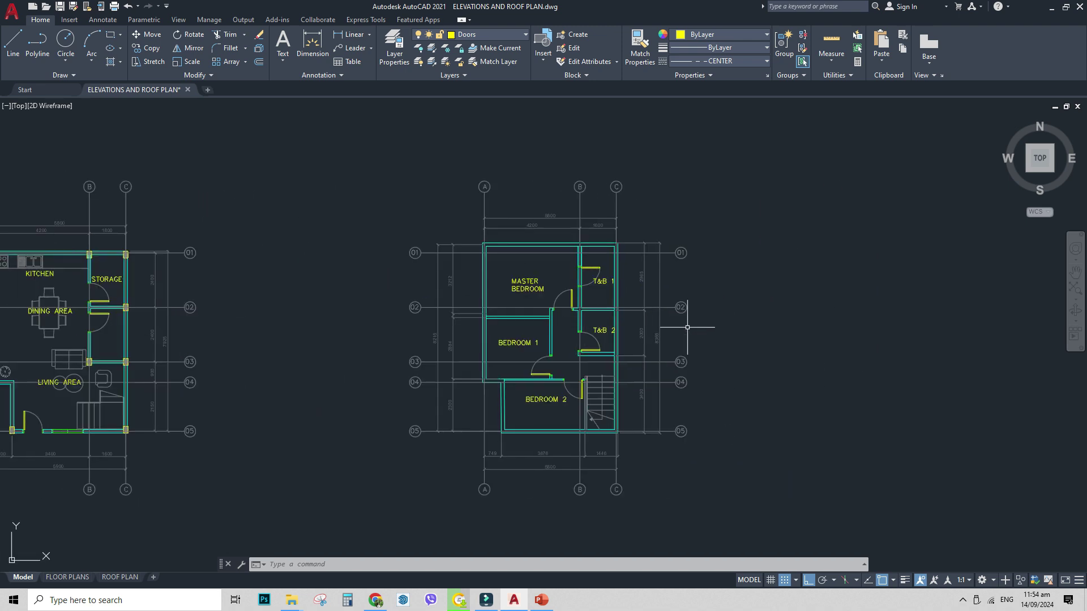
{"action": "scroll", "coordinate": [687, 327], "scroll_direction": "up", "scroll_amount": 2}
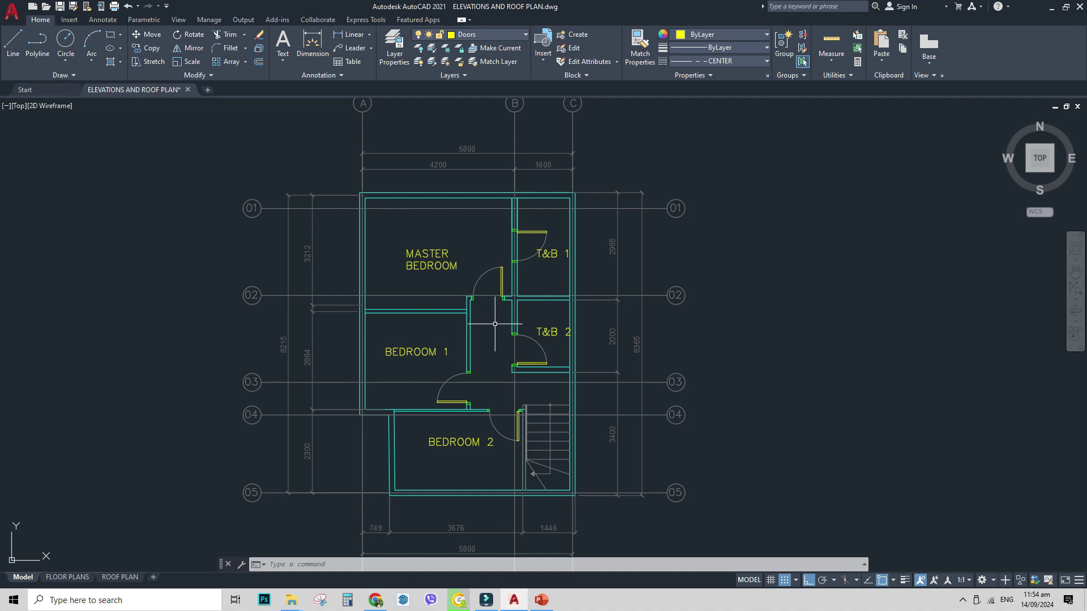
{"action": "type", "text": "pl"}
{"action": "key", "text": "Return"}
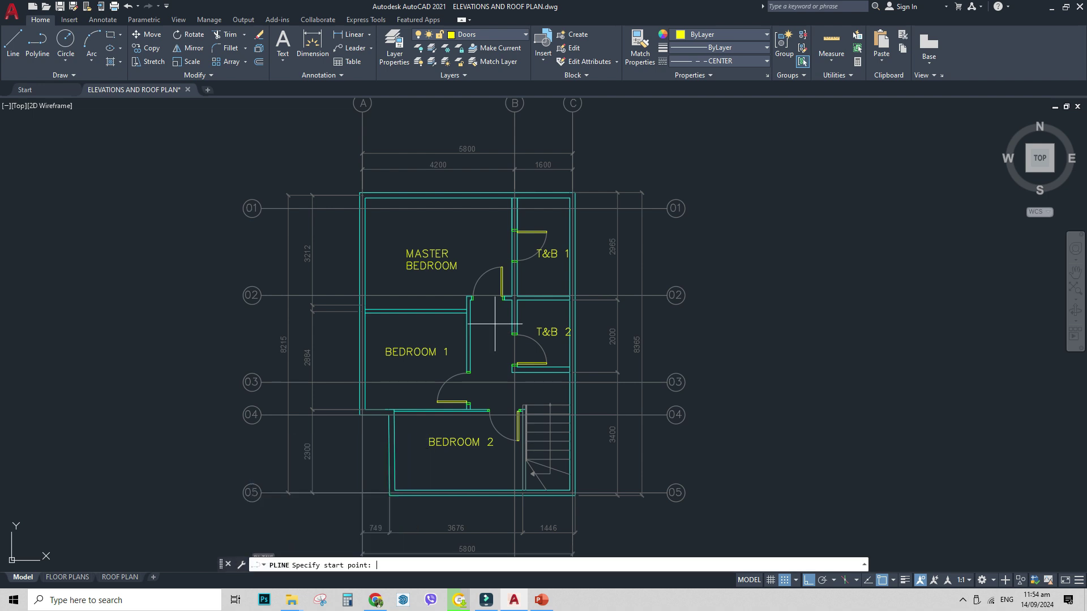
{"action": "left_click", "coordinate": [360, 193]}
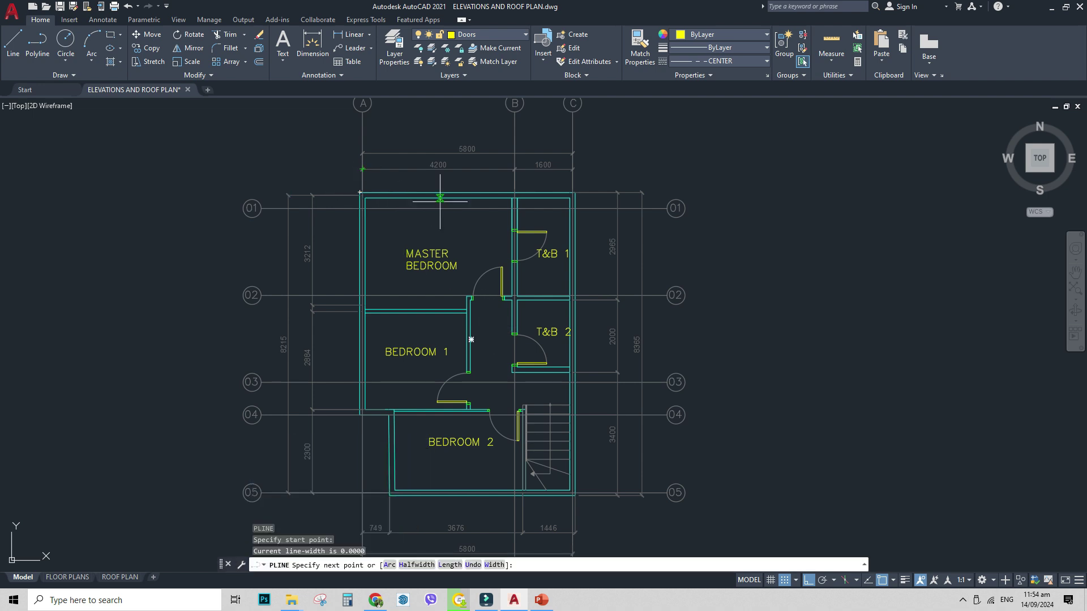
{"action": "left_click", "coordinate": [571, 195]}
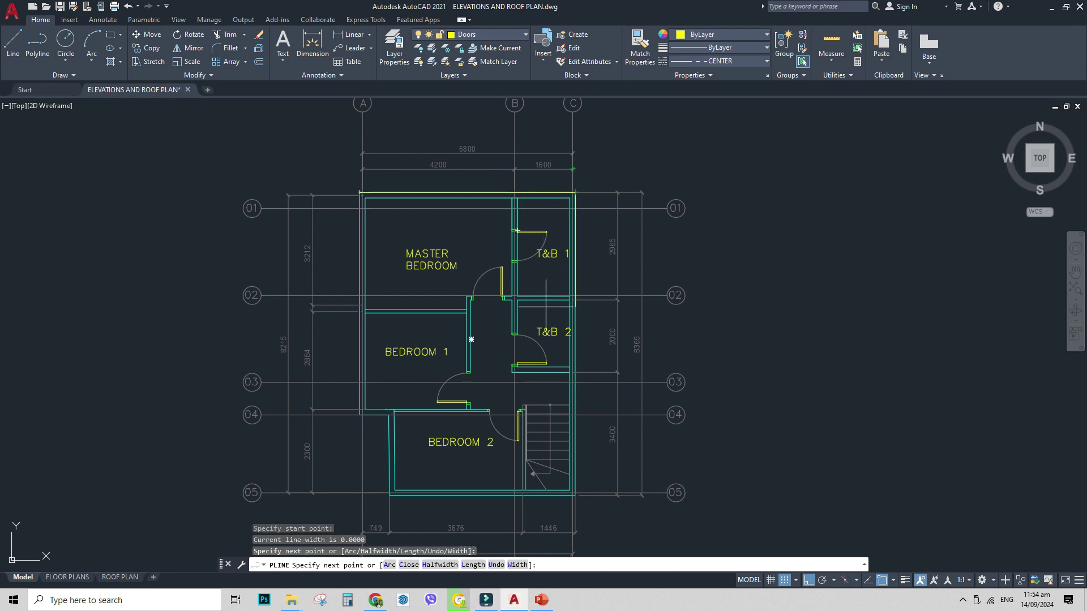
{"action": "mouse_move", "coordinate": [546, 307]}
{"action": "middle_mouse_down"}
{"action": "mouse_move", "coordinate": [565, 524]}
{"action": "mouse_move", "coordinate": [511, 256]}
{"action": "middle_mouse_up"}
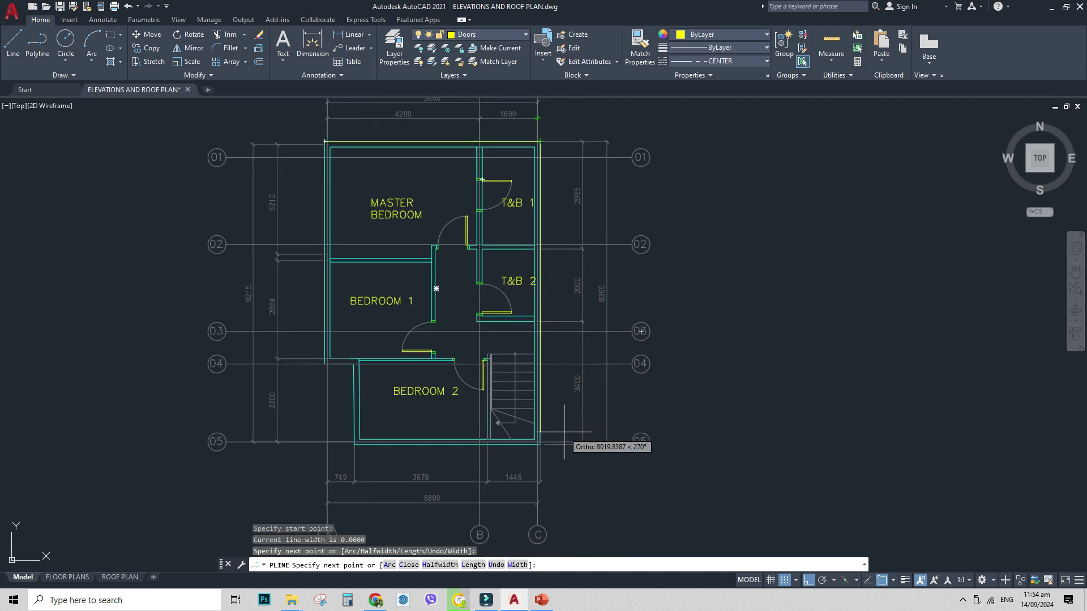
{"action": "scroll", "coordinate": [563, 431], "scroll_direction": "up", "scroll_amount": 3}
{"action": "scroll", "coordinate": [701, 444], "scroll_direction": "down", "scroll_amount": 2}
{"action": "left_click", "coordinate": [699, 444]}
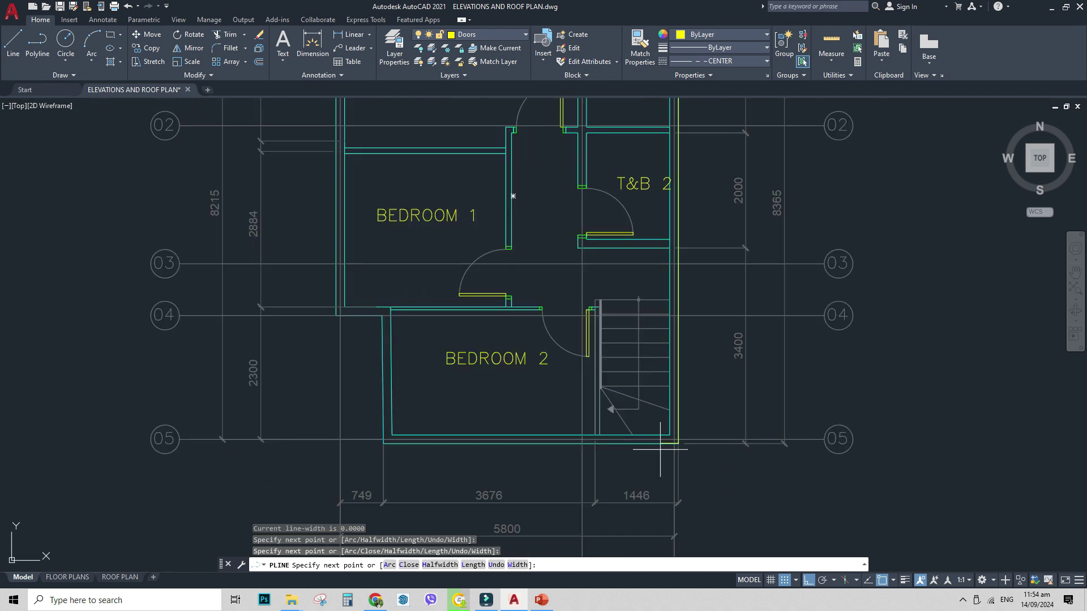
- Continue the polyline along the bottom and left exterior wall edges, following the recess at Bedroom 2, back to its start, and end it
{"action": "left_click", "coordinate": [383, 443]}
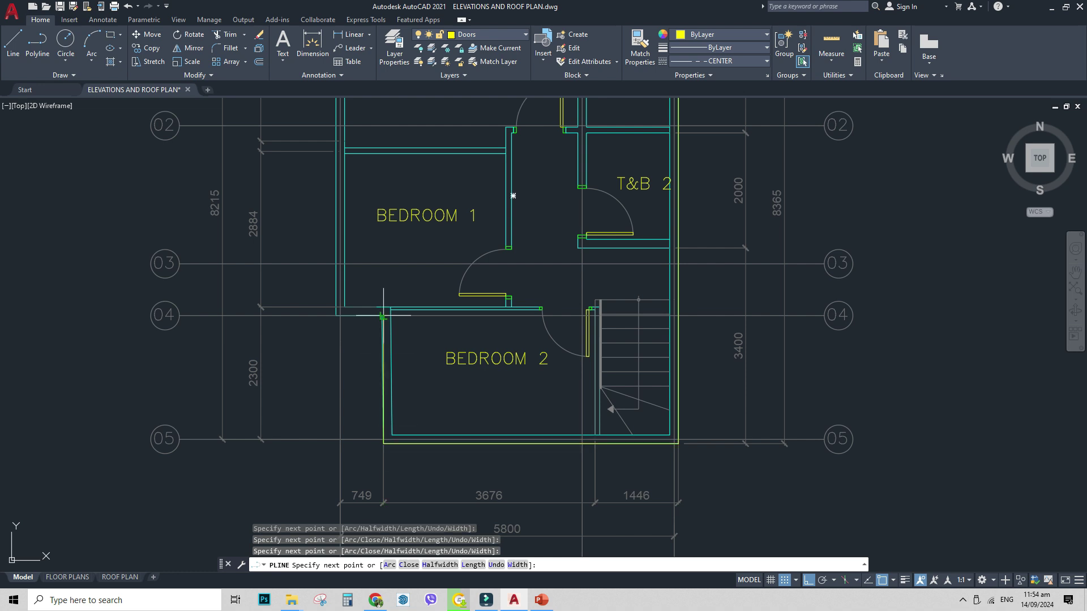
{"action": "scroll", "coordinate": [366, 302], "scroll_direction": "up", "scroll_amount": 5}
{"action": "left_click", "coordinate": [369, 301]}
{"action": "scroll", "coordinate": [600, 359], "scroll_direction": "down", "scroll_amount": 3}
{"action": "left_click", "coordinate": [388, 336]}
{"action": "scroll", "coordinate": [412, 426], "scroll_direction": "down", "scroll_amount": 3}
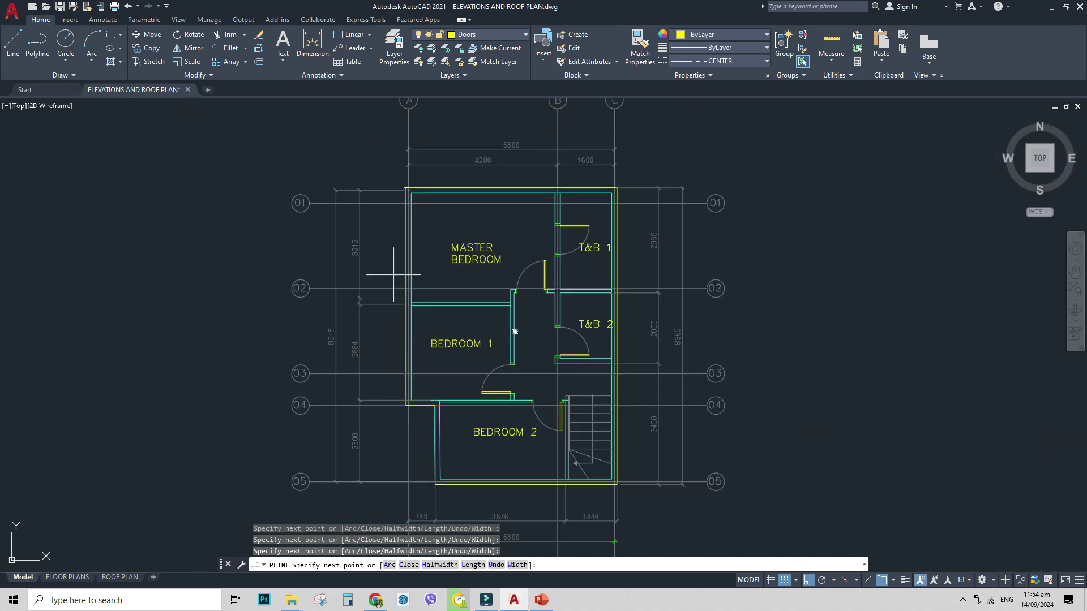
{"action": "scroll", "coordinate": [418, 210], "scroll_direction": "up", "scroll_amount": 2}
{"action": "left_click", "coordinate": [388, 157]}
{"action": "middle_click_drag", "start_coordinate": [452, 266], "coordinate": [446, 226]}
{"action": "middle_click_drag", "start_coordinate": [405, 350], "coordinate": [395, 184]}
{"action": "key", "text": "Escape"}
{"action": "key", "text": "Escape"}
- Examine how the traced polyline aligns with the exterior wall at the recessed corner beside Bedroom 2
{"action": "scroll", "coordinate": [407, 384], "scroll_direction": "down", "scroll_amount": 2}
{"action": "middle_click_drag", "start_coordinate": [411, 446], "coordinate": [454, 209]}
{"action": "scroll", "coordinate": [439, 365], "scroll_direction": "up", "scroll_amount": 4}
{"action": "scroll", "coordinate": [423, 279], "scroll_direction": "up", "scroll_amount": 3}
{"action": "left_click", "coordinate": [413, 270]}
{"action": "left_click", "coordinate": [409, 246]}
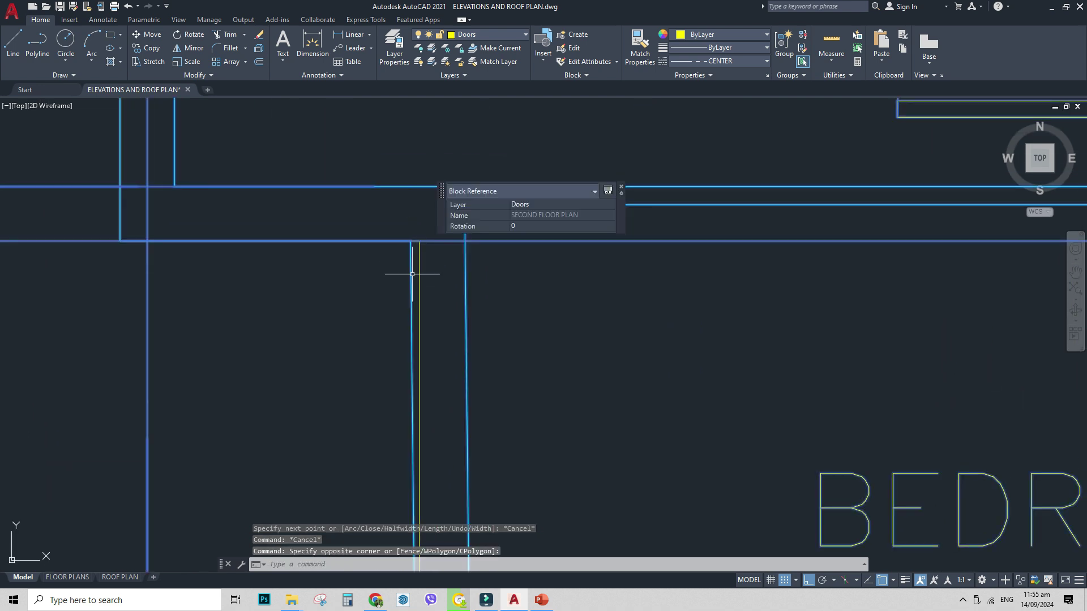
{"action": "key", "text": "Escape"}
{"action": "key", "text": "Escape"}
{"action": "scroll", "coordinate": [427, 301], "scroll_direction": "down", "scroll_amount": 3}
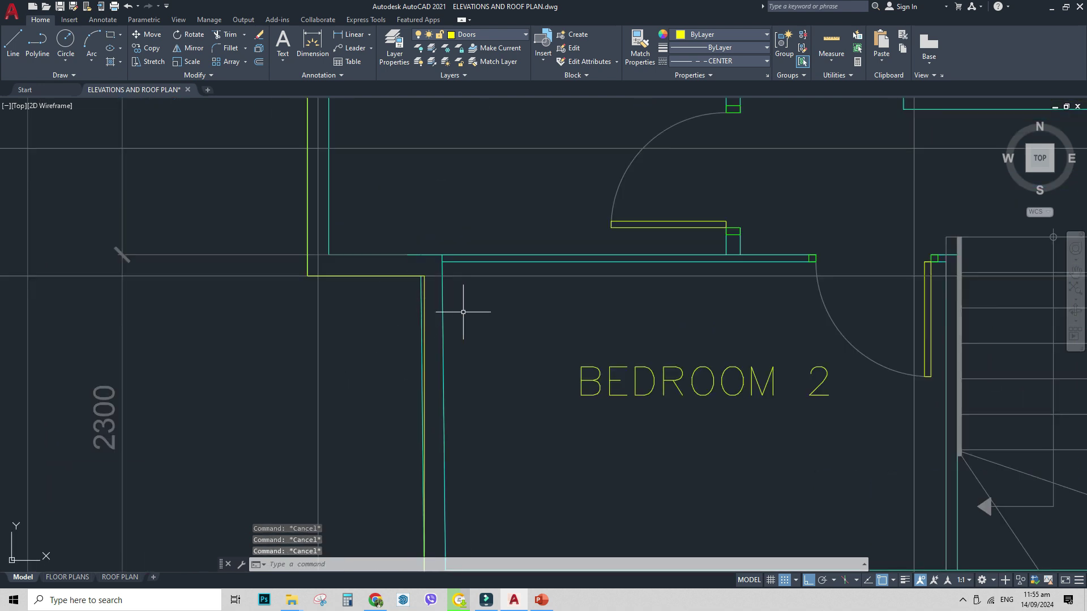
{"action": "scroll", "coordinate": [463, 312], "scroll_direction": "down", "scroll_amount": 2}
{"action": "scroll", "coordinate": [460, 450], "scroll_direction": "down", "scroll_amount": 5}
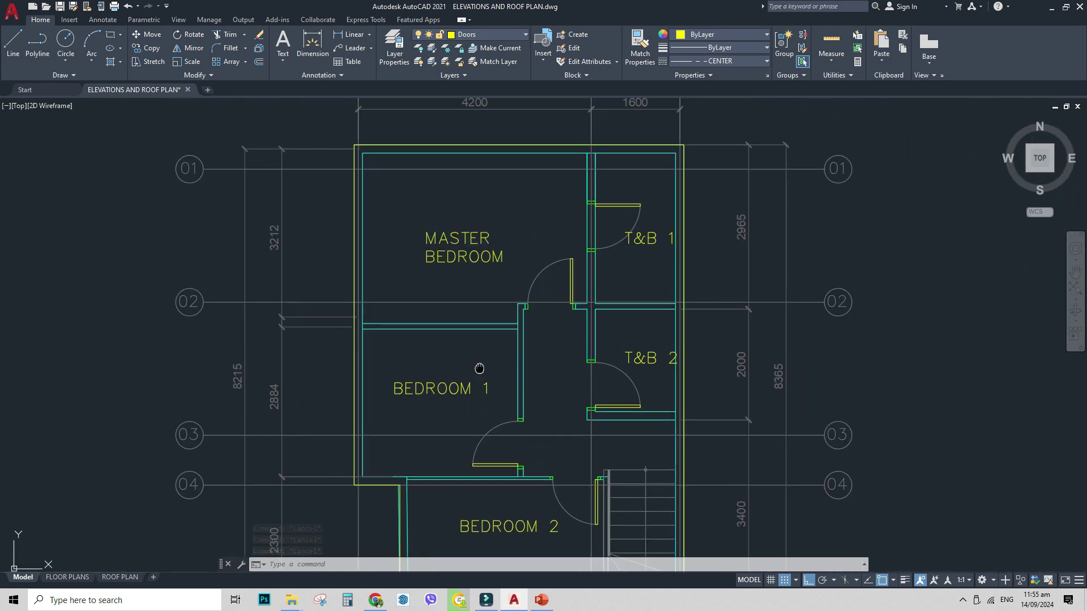
{"action": "middle_click_drag", "start_coordinate": [479, 368], "coordinate": [513, 305]}
{"action": "scroll", "coordinate": [527, 289], "scroll_direction": "down", "scroll_amount": 2}
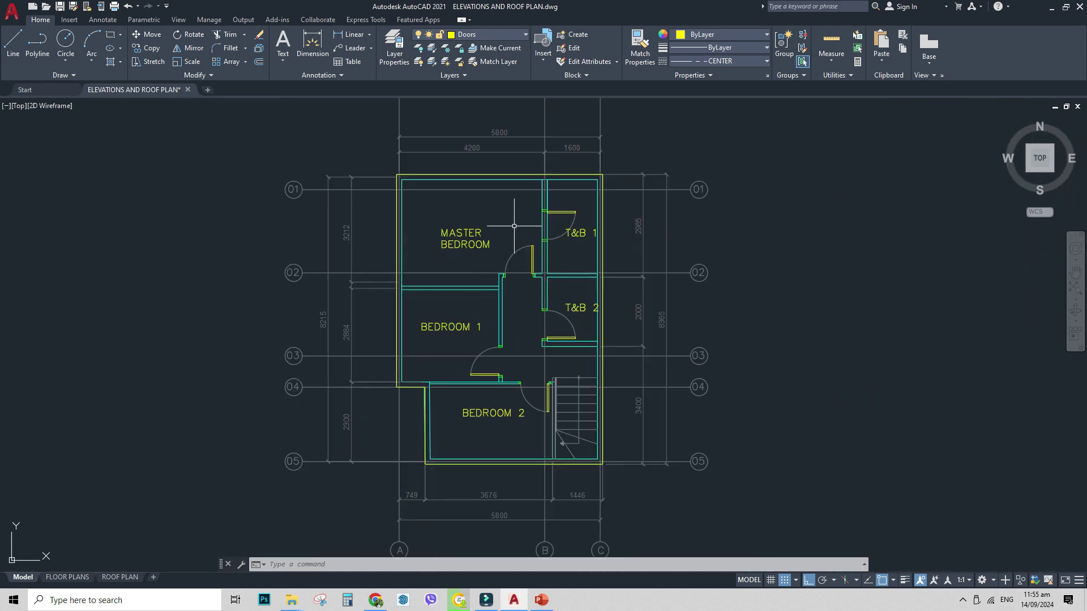
- Offset the traced exterior wall polyline outward by 1200
{"action": "left_click", "coordinate": [505, 181]}
{"action": "key", "text": "Escape"}
{"action": "key", "text": "Escape"}
{"action": "left_click", "coordinate": [502, 183]}
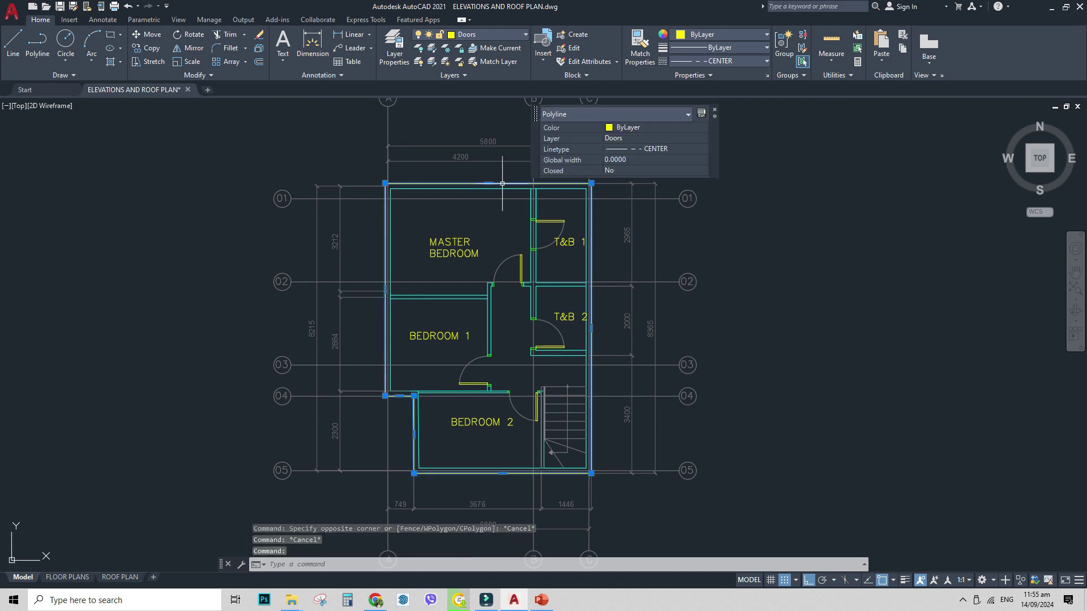
{"action": "type", "text": "o"}
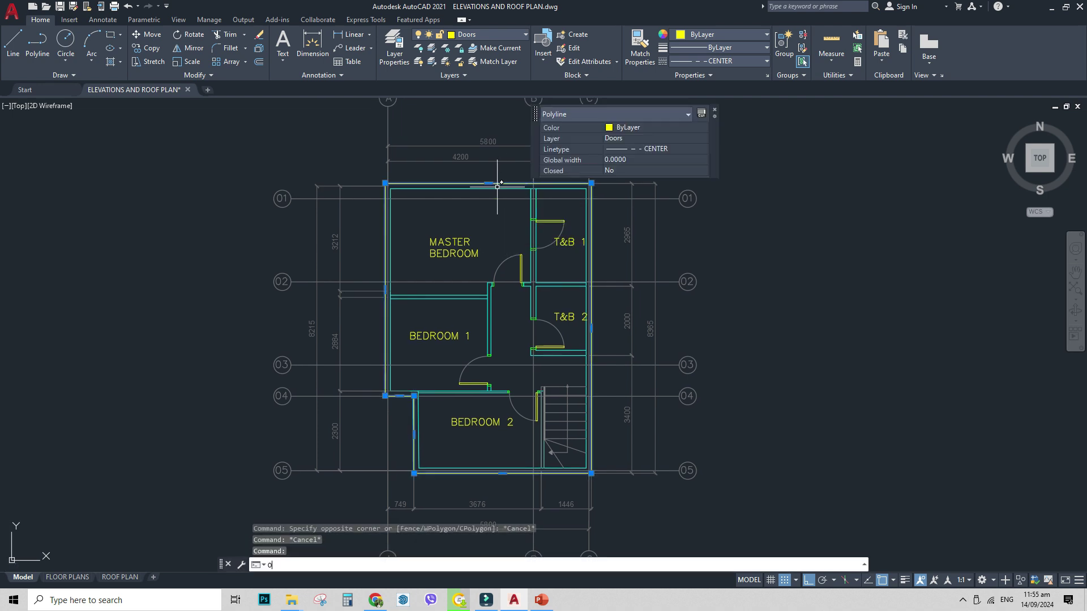
{"action": "key", "text": "Return"}
{"action": "left_click", "coordinate": [385, 234]}
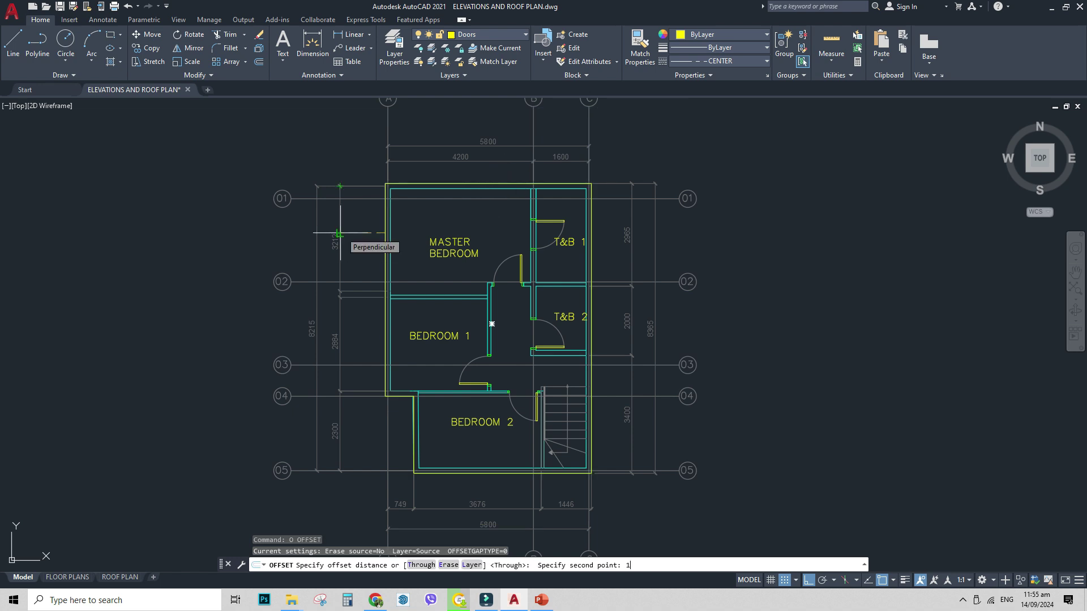
{"action": "key", "text": "Return"}
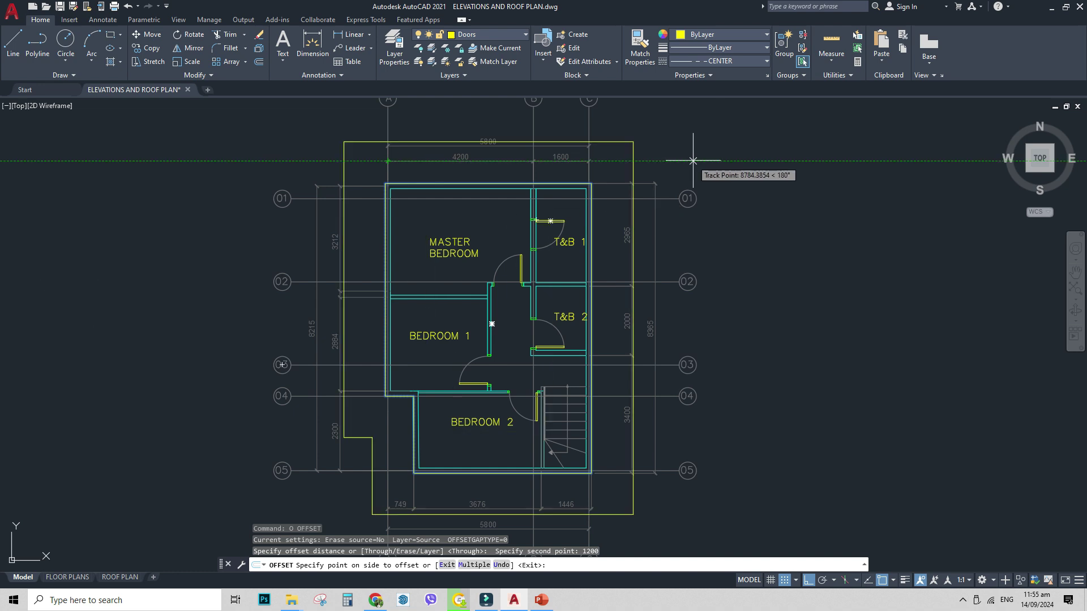
{"action": "left_click", "coordinate": [673, 185]}
{"action": "key", "text": "Escape"}
{"action": "key", "text": "Escape"}
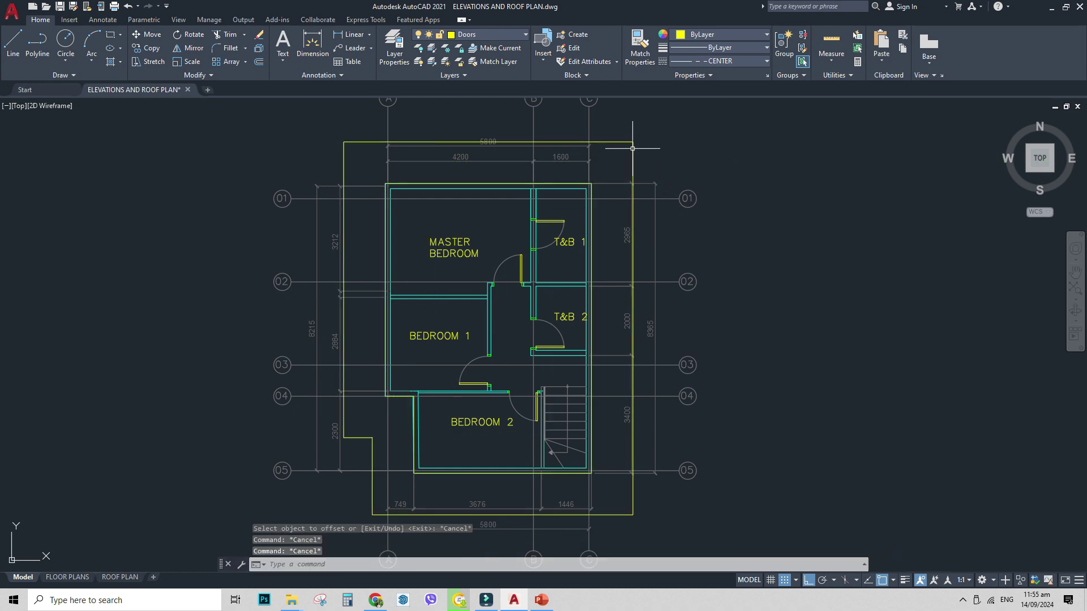
{"action": "left_click", "coordinate": [632, 148]}
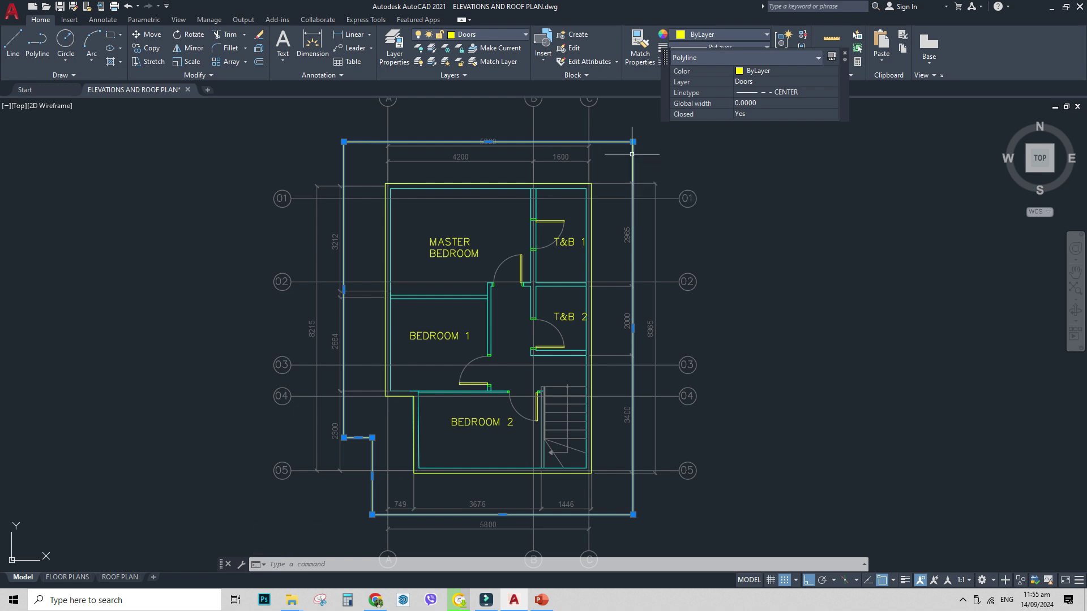
{"action": "key", "text": "Escape"}
{"action": "key", "text": "Escape"}
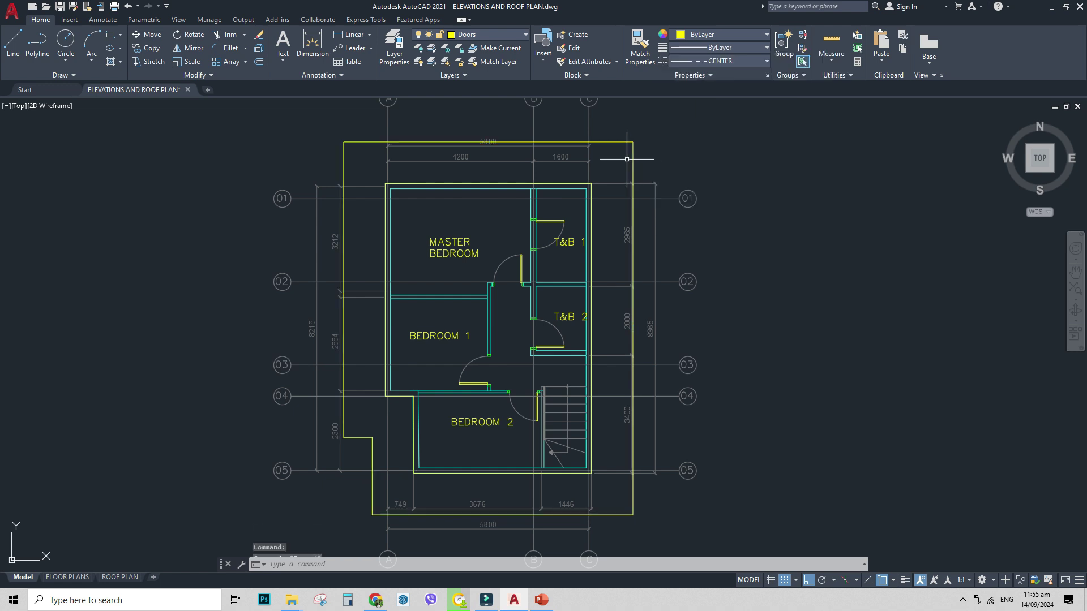
{"action": "middle_click_drag", "start_coordinate": [449, 143], "coordinate": [476, 191]}
{"action": "type", "text": "o"}
{"action": "key", "text": "Return"}
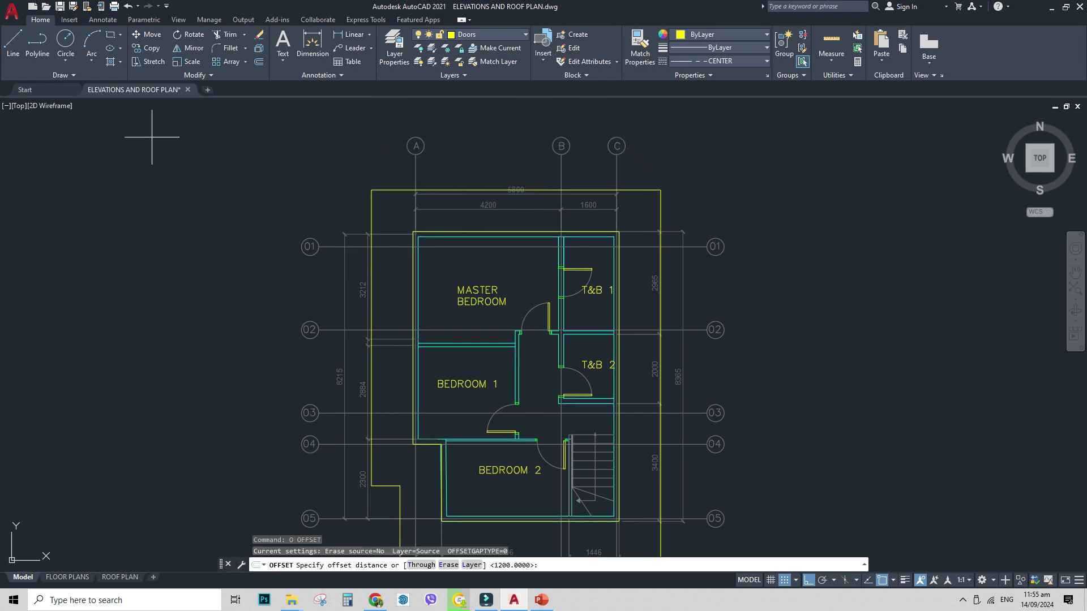
{"action": "scroll", "coordinate": [391, 181], "scroll_direction": "up", "scroll_amount": 5}
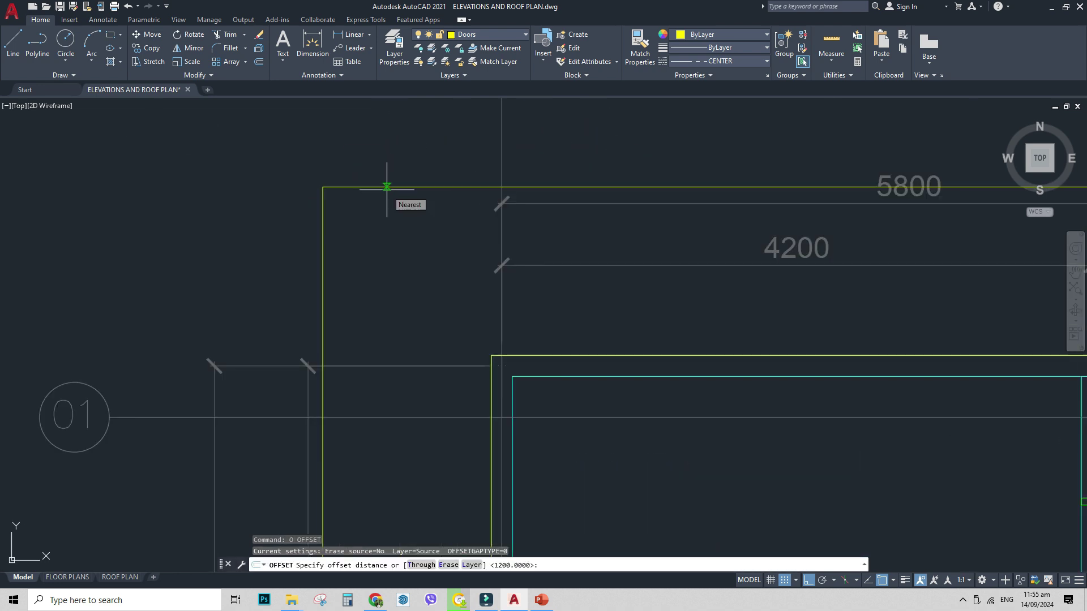
{"action": "key", "text": "Return"}
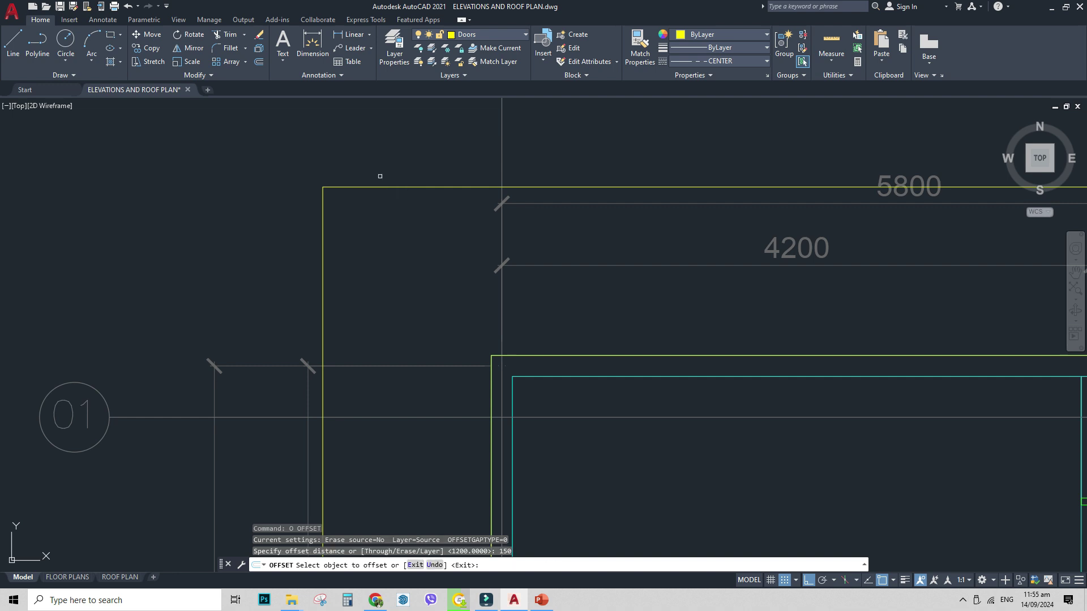
{"action": "key", "text": "Escape"}
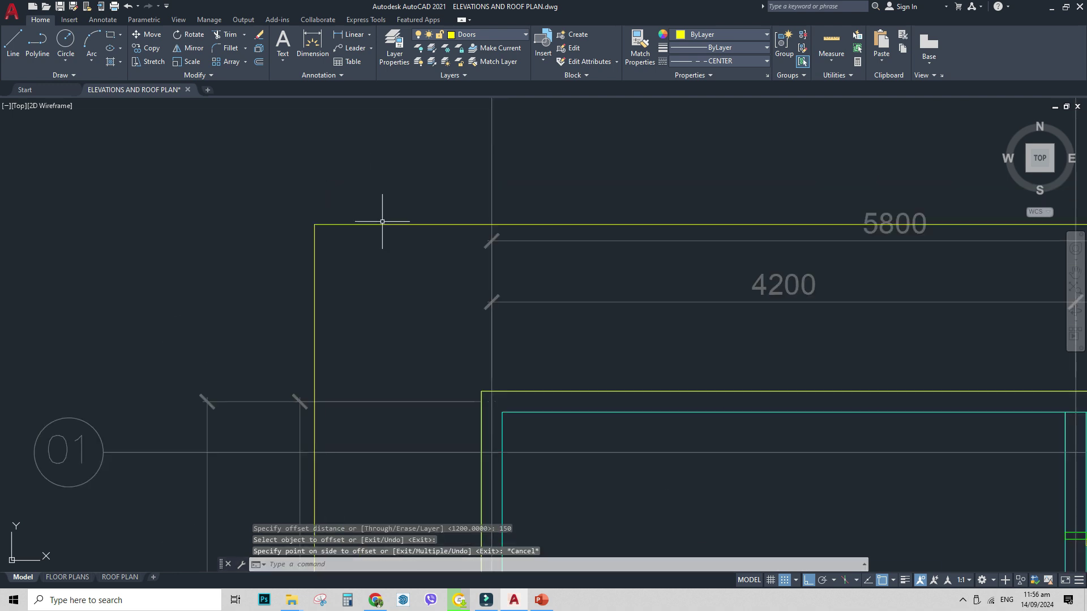
- Offset the outer roof outline outward by 100
{"action": "type", "text": "o"}
{"action": "key", "text": "Return"}
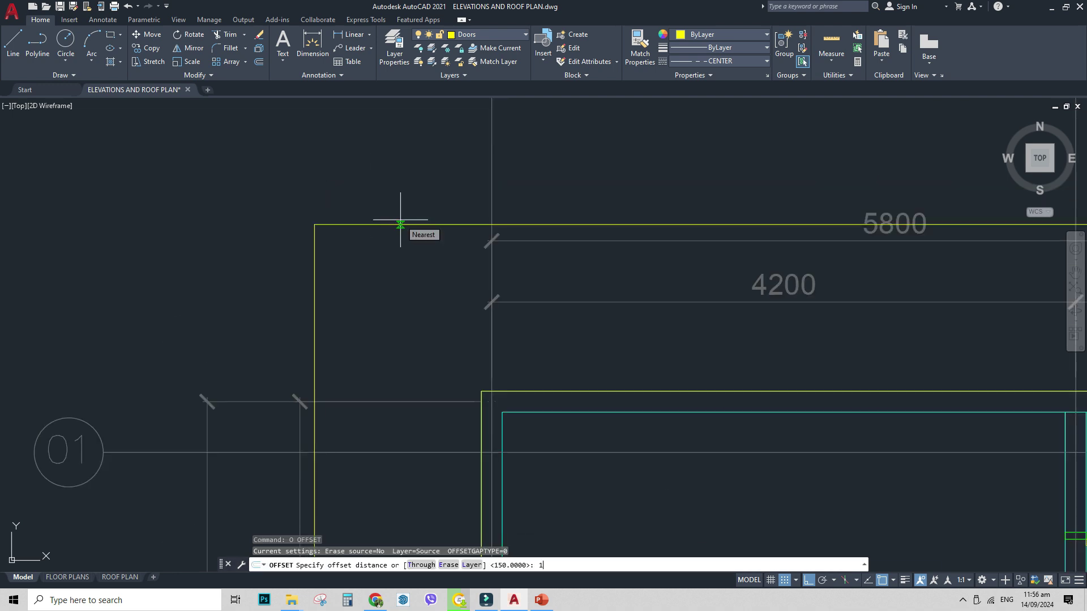
{"action": "type", "text": "100"}
{"action": "key", "text": "Return"}
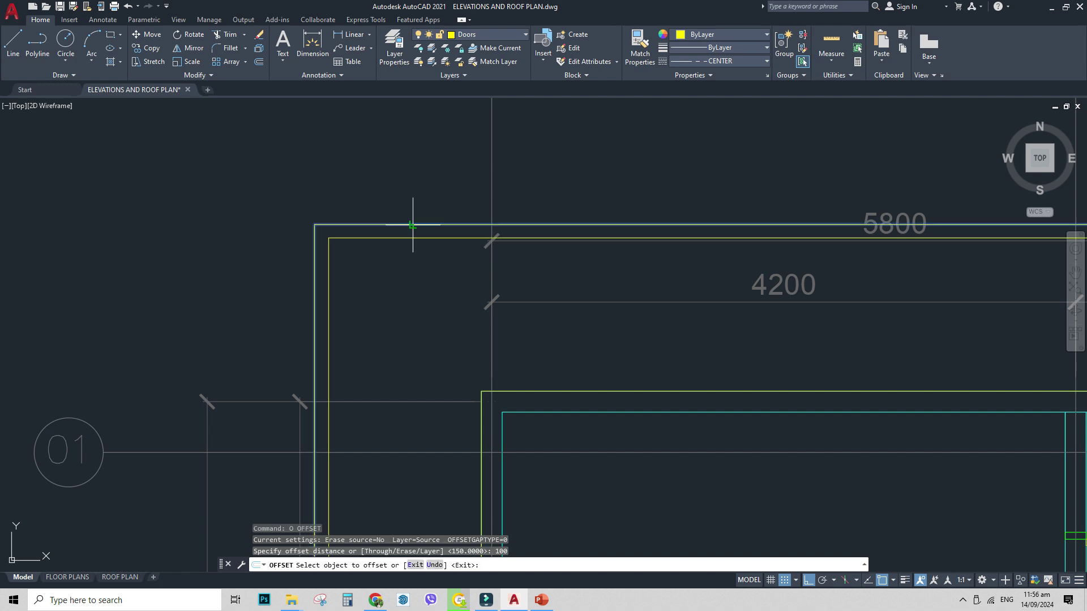
{"action": "left_click", "coordinate": [409, 225]}
{"action": "left_click", "coordinate": [398, 174]}
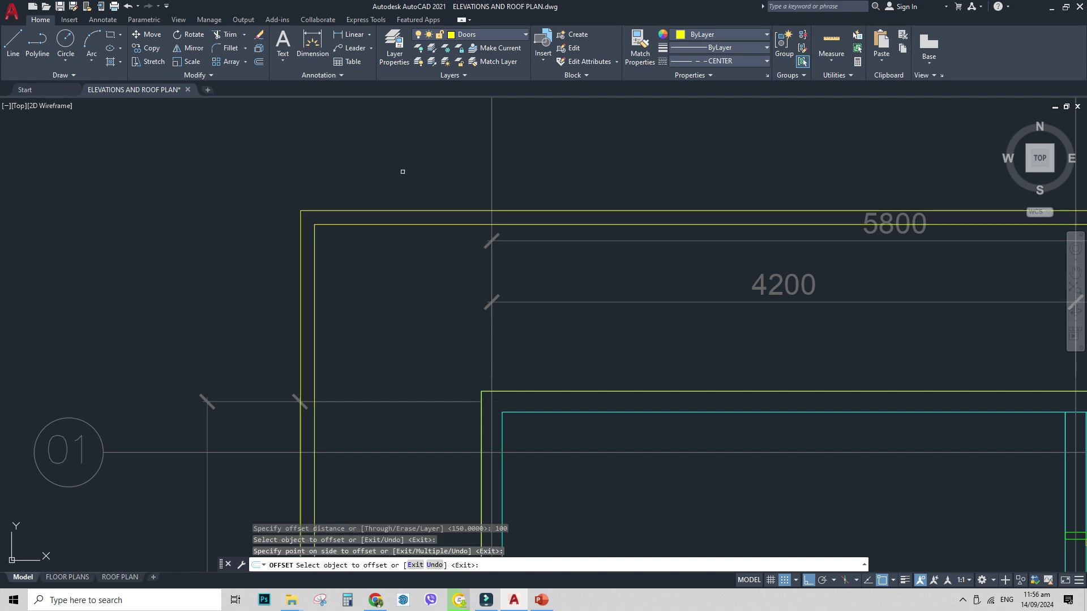
{"action": "scroll", "coordinate": [213, 149], "scroll_direction": "down", "scroll_amount": 5}
{"action": "middle_click_drag", "start_coordinate": [312, 186], "coordinate": [474, 238]}
{"action": "scroll", "coordinate": [338, 256], "scroll_direction": "up", "scroll_amount": 7}
{"action": "scroll", "coordinate": [473, 238], "scroll_direction": "down", "scroll_amount": 2}
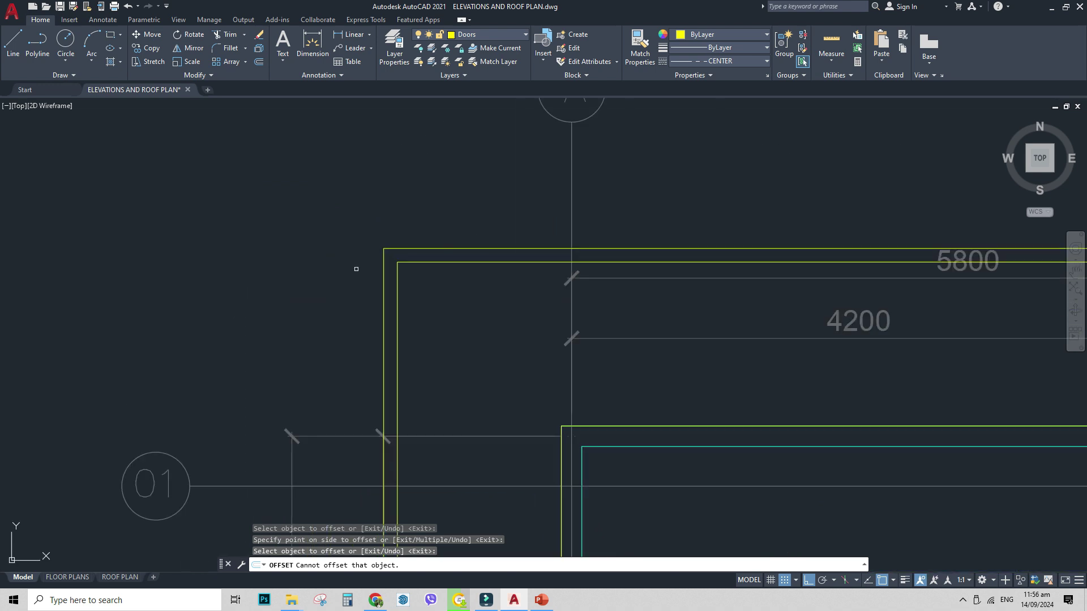
{"action": "middle_click_drag", "start_coordinate": [384, 282], "coordinate": [331, 265]}
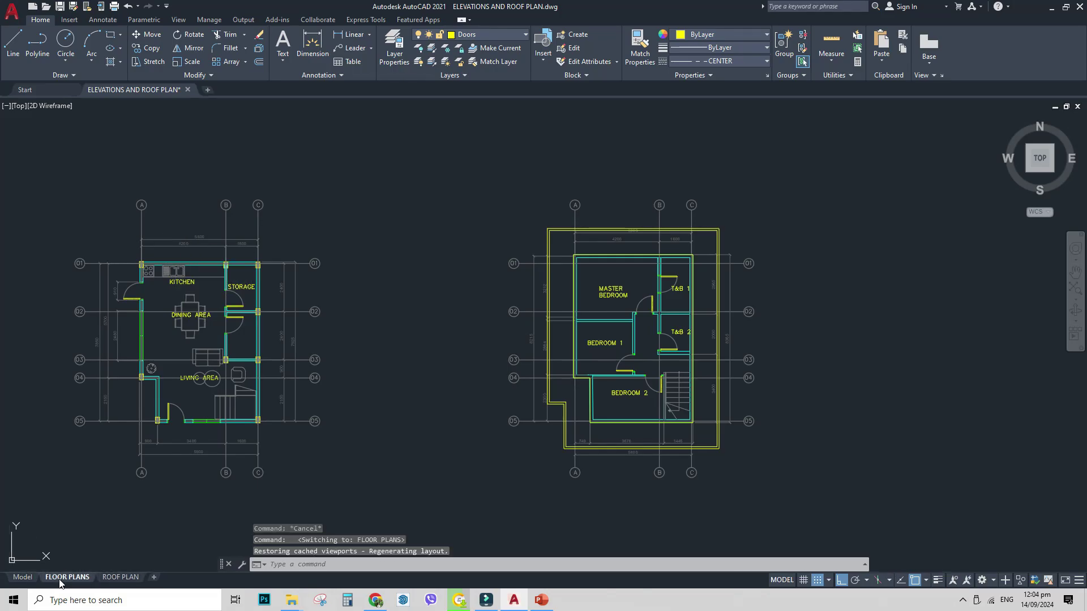
- Check the FLOOR PLANS layout, then return to model space and copy both floor plans with the roof outlines straight down by about 26190
{"action": "left_click", "coordinate": [63, 578]}
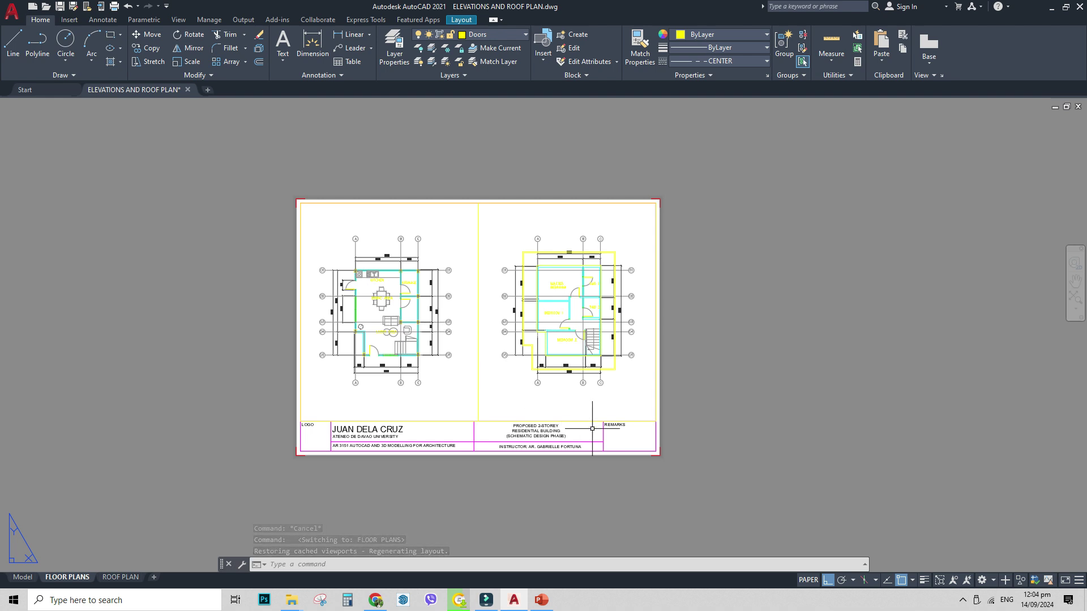
{"action": "left_click", "coordinate": [23, 577]}
{"action": "scroll", "coordinate": [458, 171], "scroll_direction": "down", "scroll_amount": 2}
{"action": "left_click", "coordinate": [150, 147]}
{"action": "left_click", "coordinate": [700, 423]}
{"action": "type", "text": "co"}
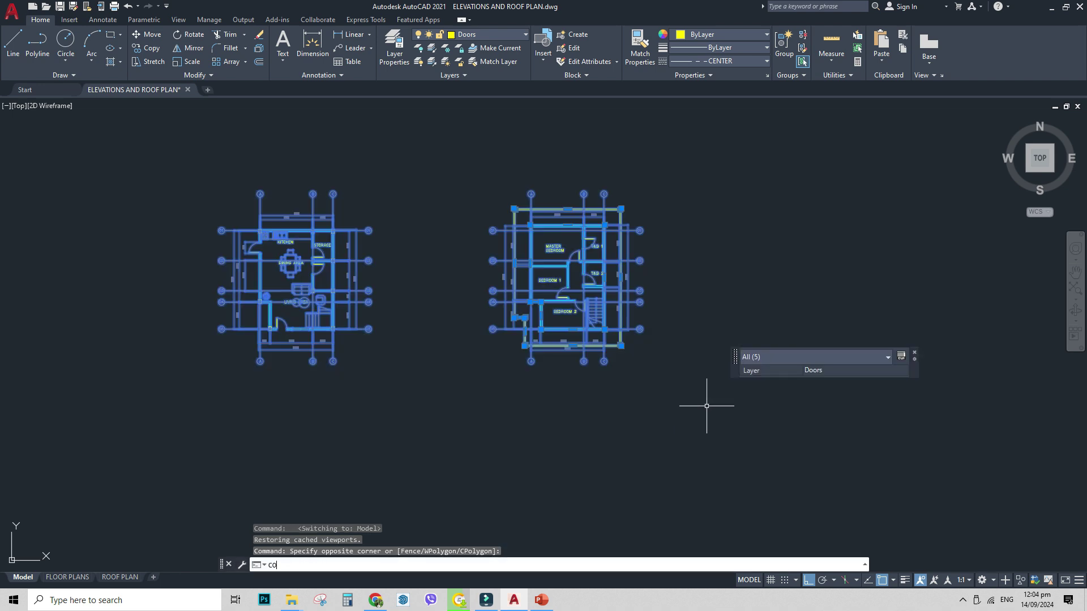
{"action": "scroll", "coordinate": [444, 164], "scroll_direction": "down", "scroll_amount": 4}
{"action": "key", "text": "Return"}
{"action": "left_click", "coordinate": [473, 217]}
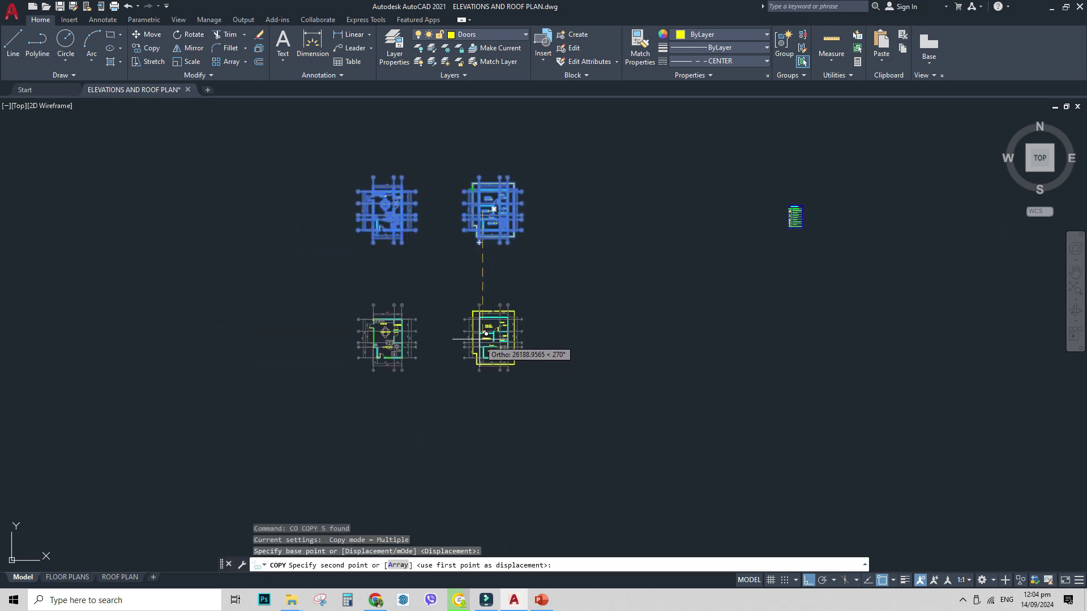
{"action": "left_click", "coordinate": [480, 323]}
{"action": "key", "text": "Escape"}
{"action": "scroll", "coordinate": [316, 308], "scroll_direction": "up", "scroll_amount": 1}
{"action": "left_click", "coordinate": [282, 259]}
{"action": "left_click", "coordinate": [702, 458]}
{"action": "scroll", "coordinate": [509, 375], "scroll_direction": "up", "scroll_amount": 2}
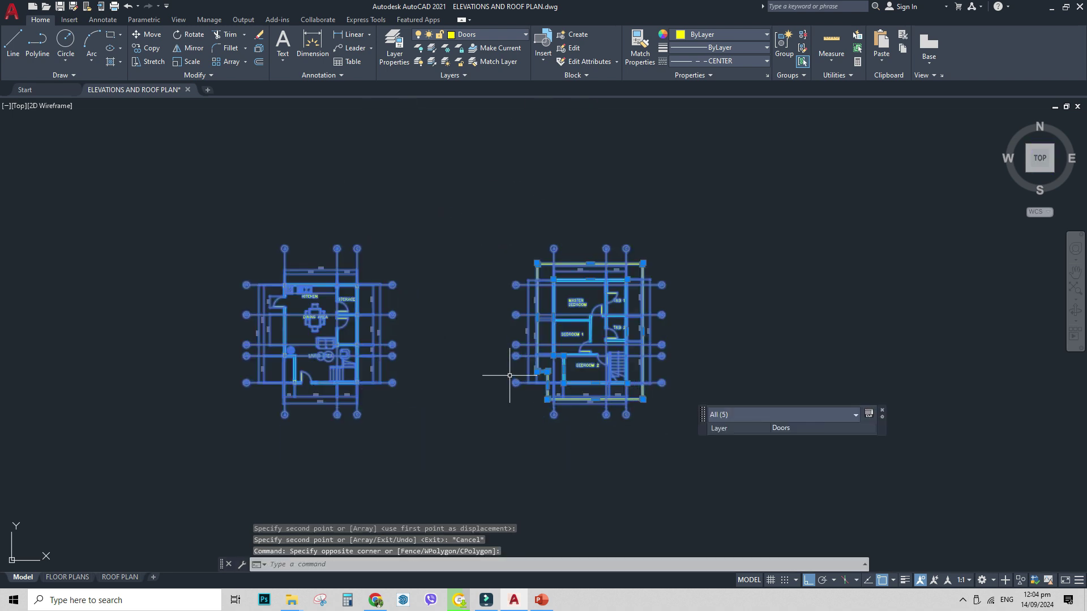
{"action": "key", "text": "Escape"}
- Delete the two roof outlines and the traced wall polyline from the original second floor plan
{"action": "scroll", "coordinate": [595, 329], "scroll_direction": "up", "scroll_amount": 2}
{"action": "scroll", "coordinate": [497, 303], "scroll_direction": "down", "scroll_amount": 6}
{"action": "scroll", "coordinate": [571, 296], "scroll_direction": "up", "scroll_amount": 7}
{"action": "scroll", "coordinate": [572, 297], "scroll_direction": "up", "scroll_amount": 3}
{"action": "left_click", "coordinate": [517, 284]}
{"action": "scroll", "coordinate": [470, 226], "scroll_direction": "up", "scroll_amount": 1}
{"action": "left_click", "coordinate": [424, 170]}
{"action": "key", "text": "Delete"}
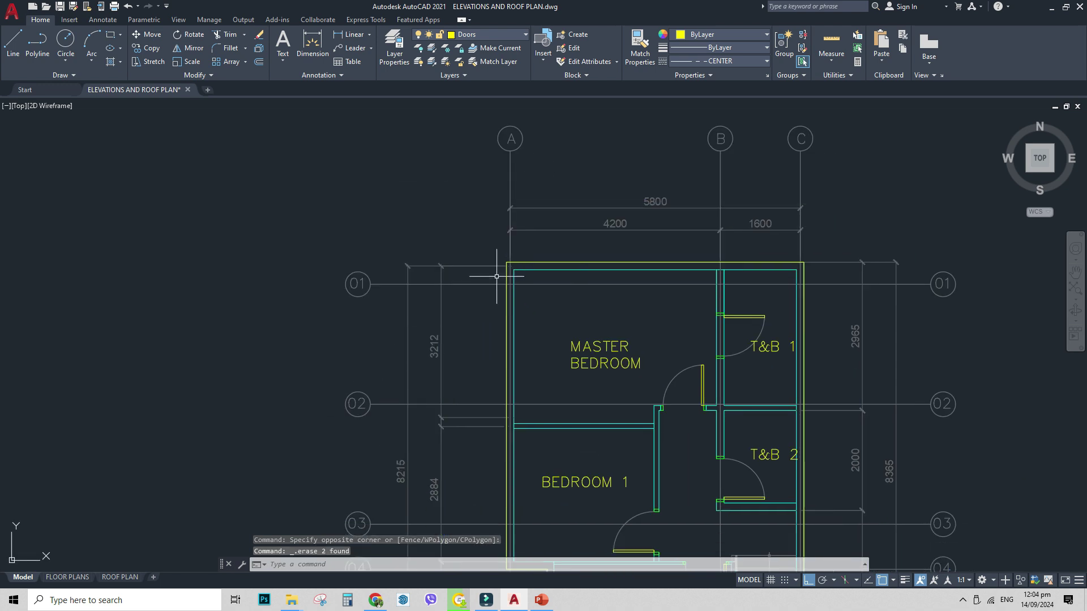
{"action": "left_click", "coordinate": [506, 292]}
{"action": "key", "text": "Delete"}
- Explode the blocks of the original ground floor and second floor plans
{"action": "scroll", "coordinate": [506, 274], "scroll_direction": "down", "scroll_amount": 2}
{"action": "left_click", "coordinate": [552, 296]}
{"action": "left_click", "coordinate": [430, 260]}
{"action": "left_click", "coordinate": [273, 320]}
{"action": "left_click", "coordinate": [93, 240]}
{"action": "type", "text": "x"}
{"action": "key", "text": "Return"}
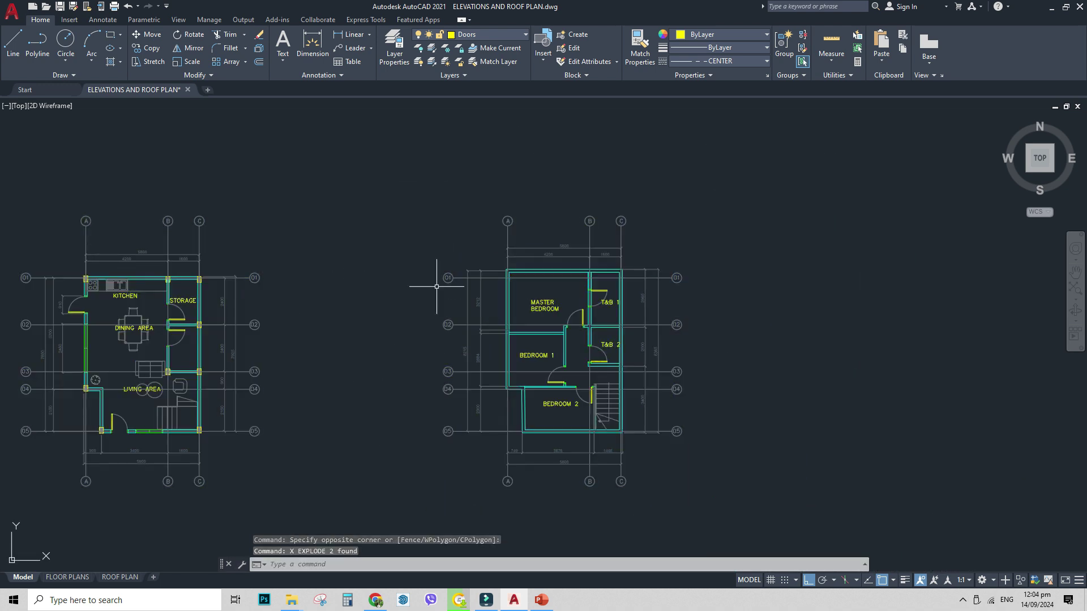
- Open the SECOND FLOOR PLAN block of the lower copy in the Block Editor
{"action": "scroll", "coordinate": [338, 240], "scroll_direction": "down", "scroll_amount": 3}
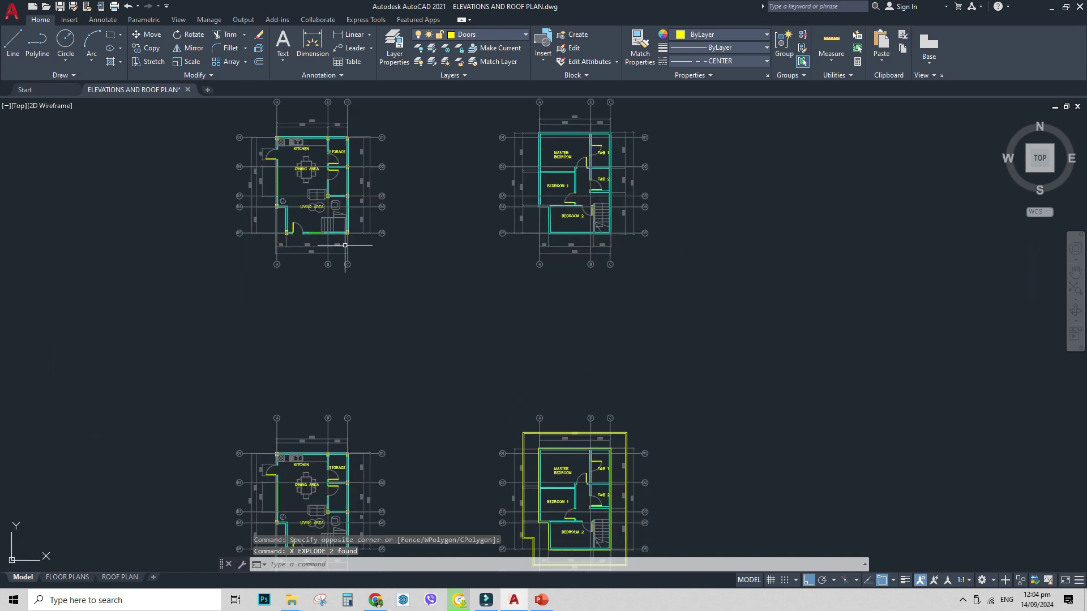
{"action": "middle_click_drag", "start_coordinate": [525, 326], "coordinate": [545, 253]}
{"action": "scroll", "coordinate": [545, 354], "scroll_direction": "up", "scroll_amount": 2}
{"action": "middle_click_drag", "start_coordinate": [552, 351], "coordinate": [581, 240]}
{"action": "mouse_move", "coordinate": [579, 329]}
{"action": "middle_mouse_down"}
{"action": "mouse_move", "coordinate": [585, 308]}
{"action": "mouse_move", "coordinate": [631, 284]}
{"action": "middle_mouse_up"}
{"action": "middle_click_drag", "start_coordinate": [710, 327], "coordinate": [563, 317]}
{"action": "left_click", "coordinate": [572, 293]}
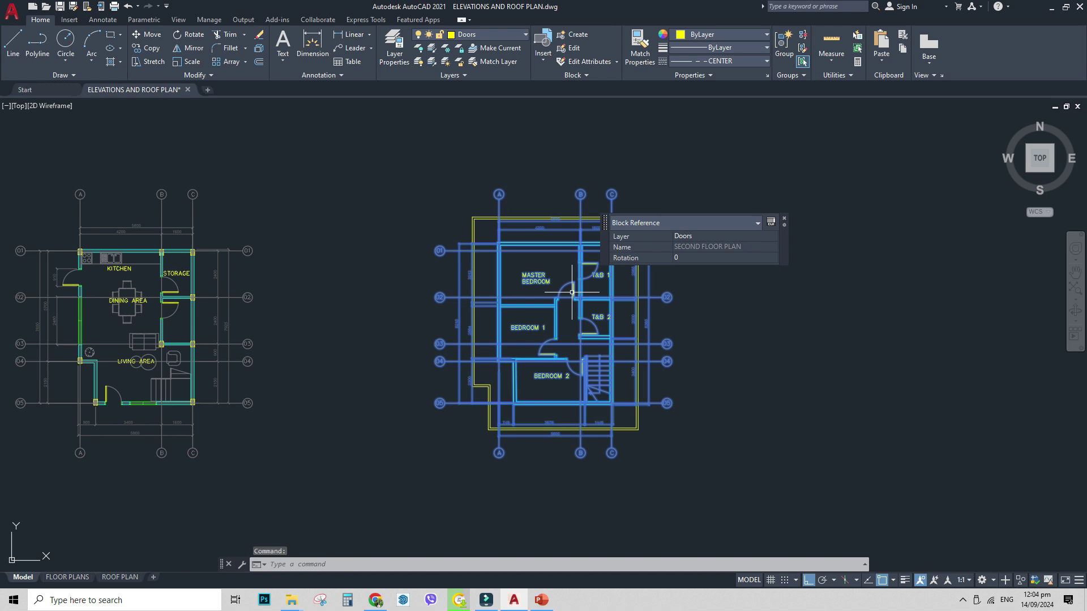
{"action": "mouse_move", "coordinate": [566, 204]}
{"action": "middle_mouse_down"}
{"action": "mouse_move", "coordinate": [545, 399]}
{"action": "mouse_move", "coordinate": [527, 324]}
{"action": "mouse_move", "coordinate": [492, 424]}
{"action": "mouse_move", "coordinate": [499, 279]}
{"action": "middle_mouse_up"}
{"action": "scroll", "coordinate": [545, 398], "scroll_direction": "down", "scroll_amount": 1}
{"action": "key", "text": "Escape"}
{"action": "scroll", "coordinate": [527, 334], "scroll_direction": "up", "scroll_amount": 2}
{"action": "left_click", "coordinate": [520, 322]}
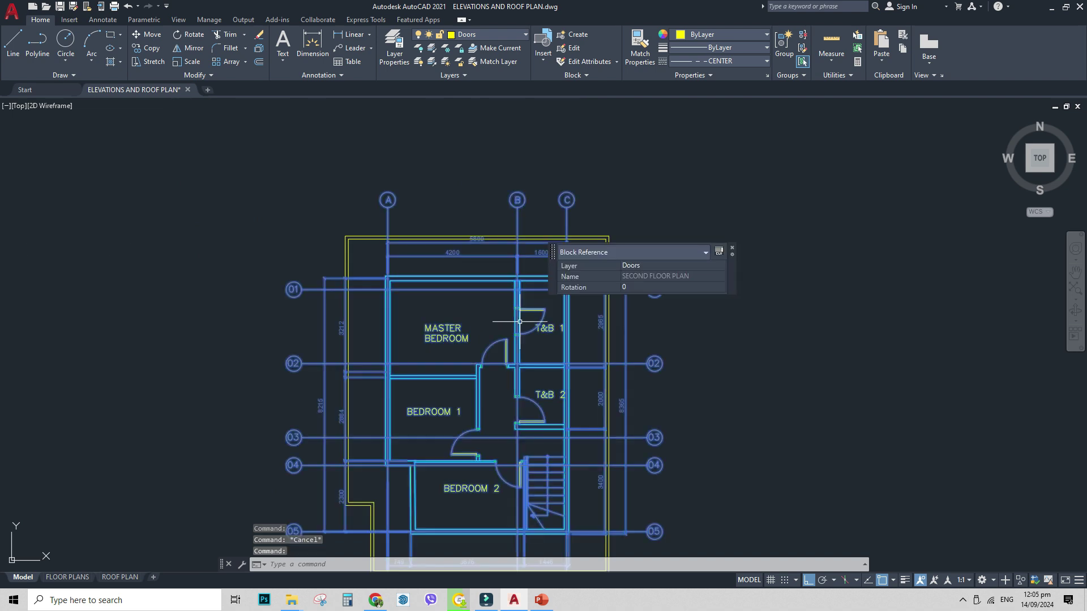
{"action": "double_click", "coordinate": [519, 321]}
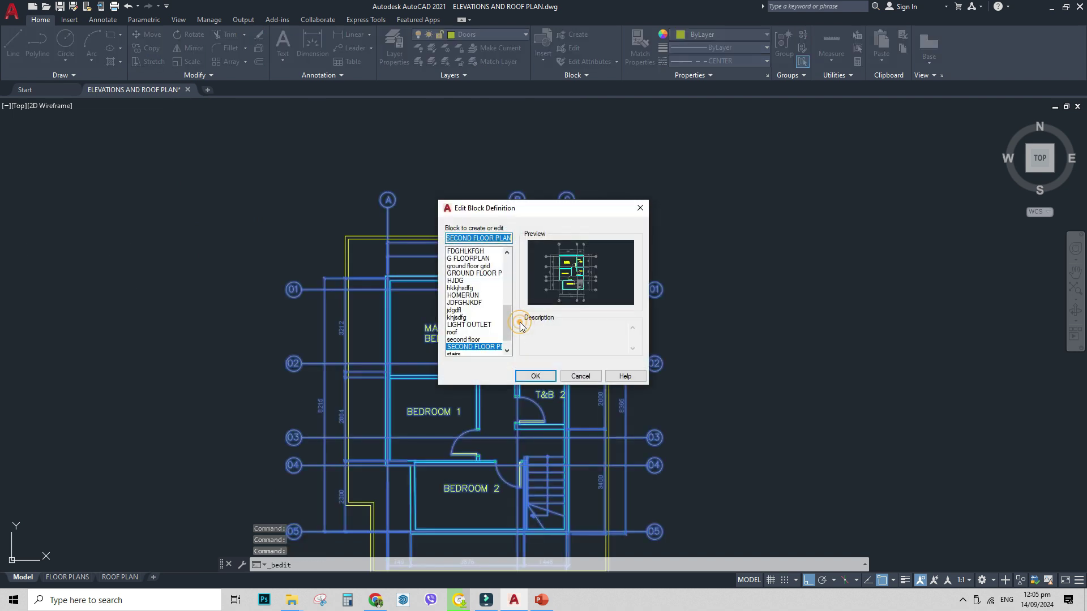
{"action": "left_click", "coordinate": [529, 376]}
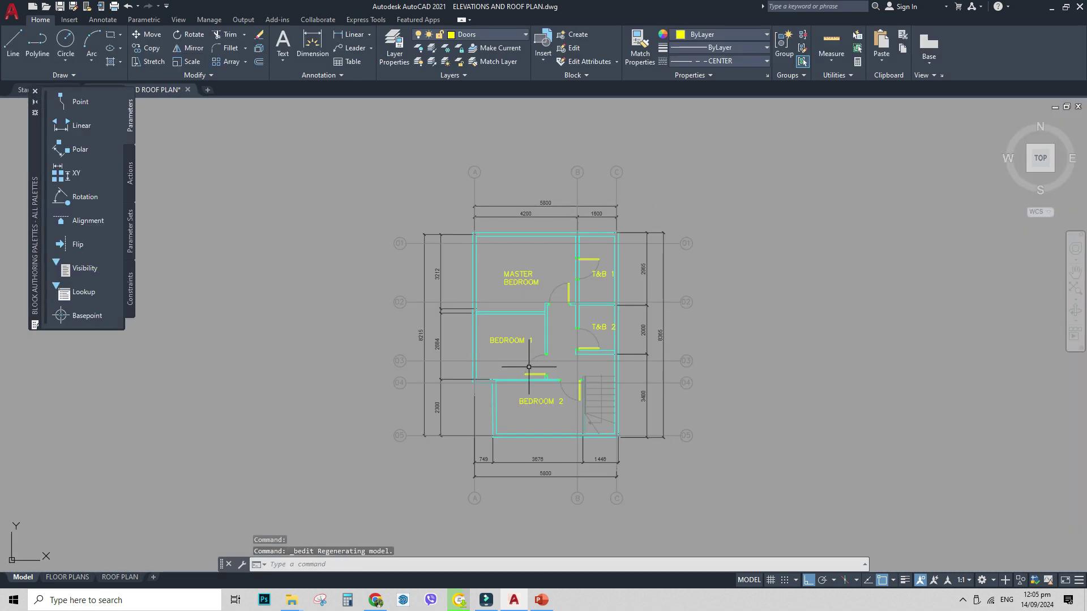
- Delete the dimensions above the plan and along its right side from the block
{"action": "left_click", "coordinate": [521, 223]}
{"action": "key", "text": "Delete"}
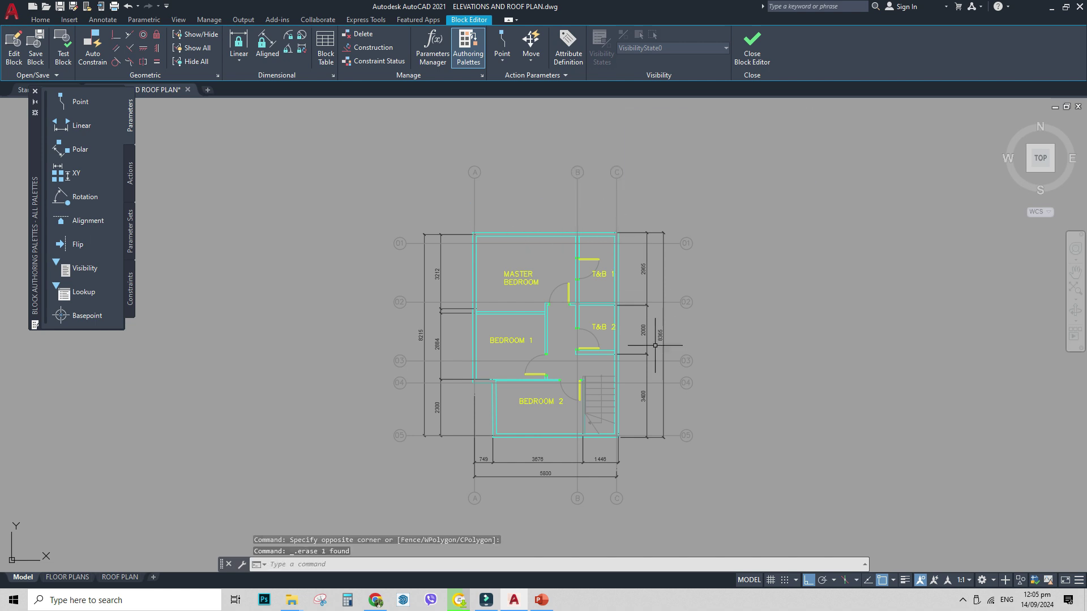
{"action": "left_click", "coordinate": [671, 406]}
{"action": "left_click", "coordinate": [639, 390]}
{"action": "key", "text": "Delete"}
{"action": "left_click", "coordinate": [655, 338]}
{"action": "left_click", "coordinate": [636, 313]}
{"action": "key", "text": "Delete"}
{"action": "left_click", "coordinate": [650, 271]}
{"action": "left_click", "coordinate": [645, 269]}
{"action": "key", "text": "Delete"}
- Delete the overall dimension and the dimensions beside the Master Bedroom and Bedroom 1 along the plan's left side
{"action": "left_click", "coordinate": [448, 280]}
{"action": "left_click", "coordinate": [418, 297]}
{"action": "key", "text": "Delete"}
{"action": "left_click", "coordinate": [451, 341]}
{"action": "left_click", "coordinate": [419, 341]}
{"action": "key", "text": "Delete"}
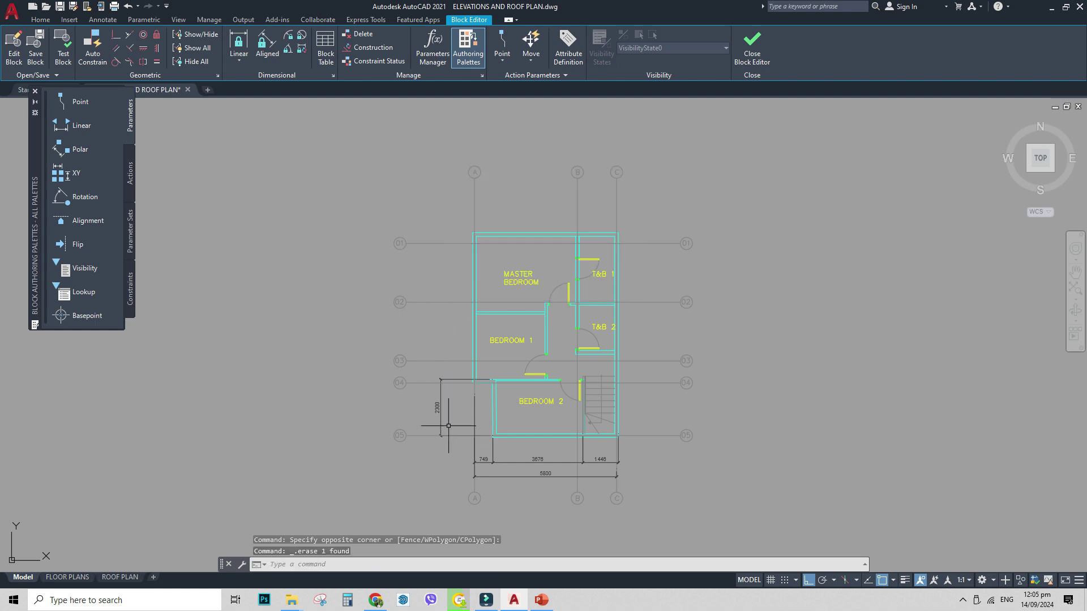
- Delete the dimensions below the plan and the remaining 2300 dimension beside Bedroom 2
{"action": "scroll", "coordinate": [451, 431], "scroll_direction": "up", "scroll_amount": 2}
{"action": "left_click", "coordinate": [501, 406]}
{"action": "left_click", "coordinate": [508, 437]}
{"action": "left_click", "coordinate": [553, 516]}
{"action": "left_click", "coordinate": [508, 469]}
{"action": "key", "text": "Delete"}
{"action": "left_click", "coordinate": [689, 480]}
{"action": "key", "text": "Delete"}
{"action": "left_click", "coordinate": [444, 390]}
{"action": "left_click", "coordinate": [406, 375]}
{"action": "key", "text": "Delete"}
- Set the block's walls, doors, stairs and room labels to color 8 with a 0.00 mm lineweight, leaving out the grid lines
{"action": "middle_click_drag", "start_coordinate": [505, 376], "coordinate": [493, 406]}
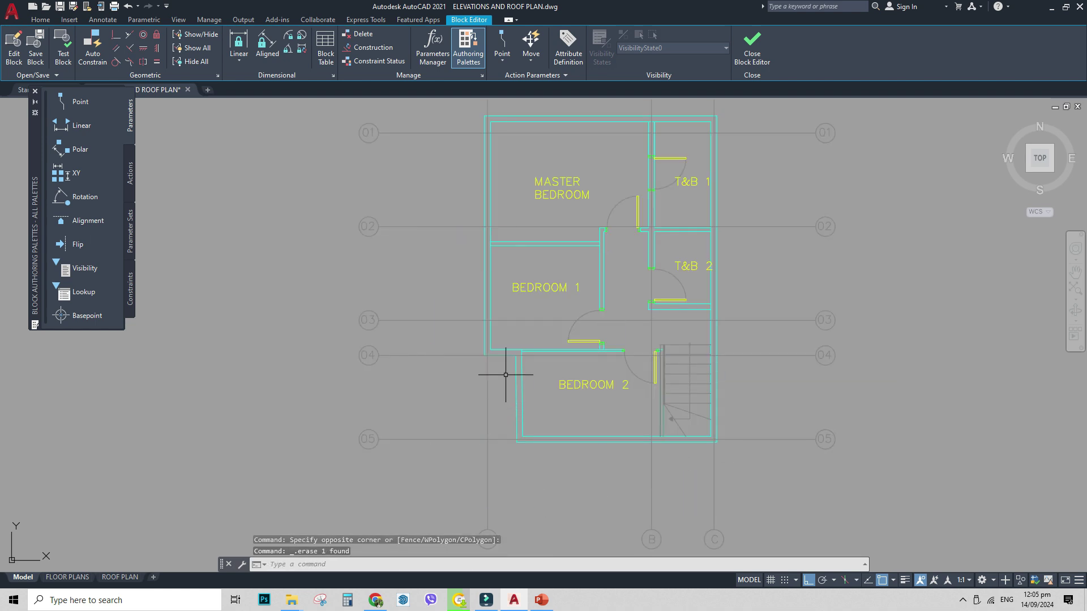
{"action": "scroll", "coordinate": [492, 406], "scroll_direction": "down", "scroll_amount": 2}
{"action": "left_click", "coordinate": [436, 227]}
{"action": "left_click", "coordinate": [640, 472]}
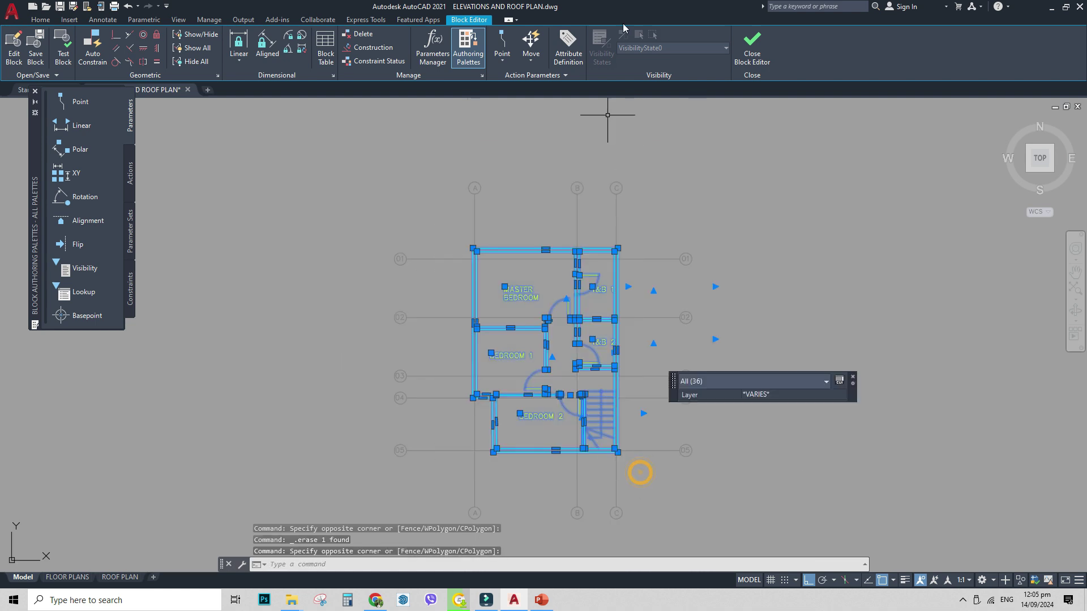
{"action": "left_click", "coordinate": [40, 19]}
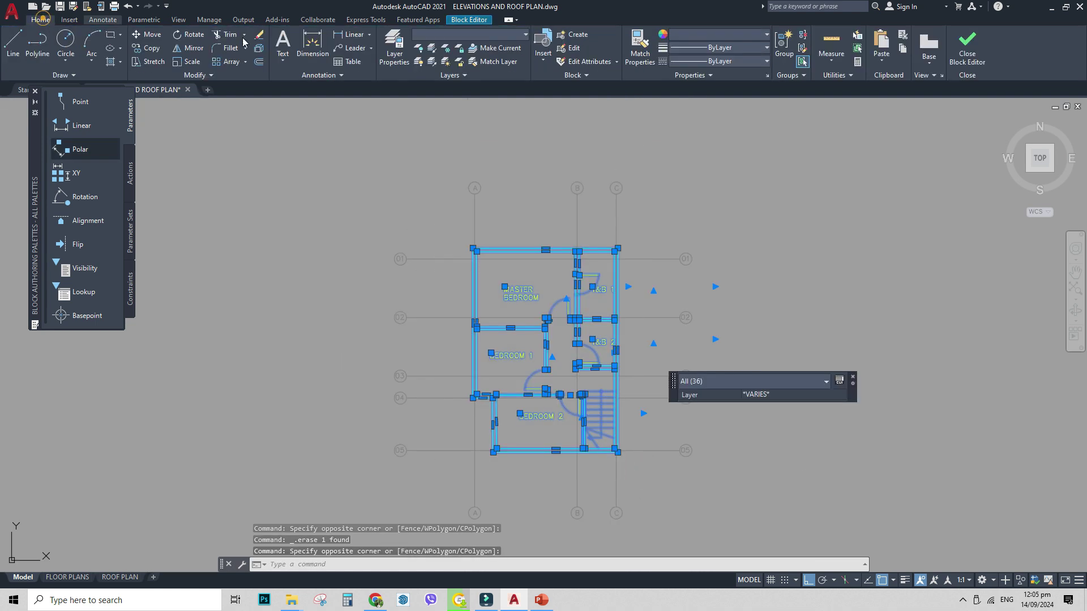
{"action": "left_click", "coordinate": [686, 35]}
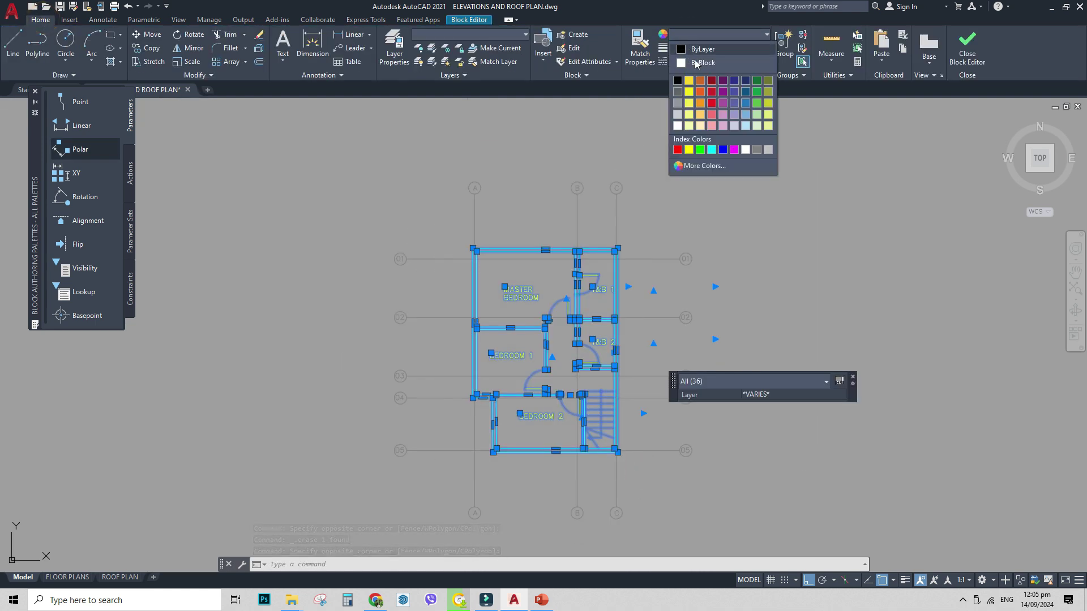
{"action": "left_click", "coordinate": [756, 150]}
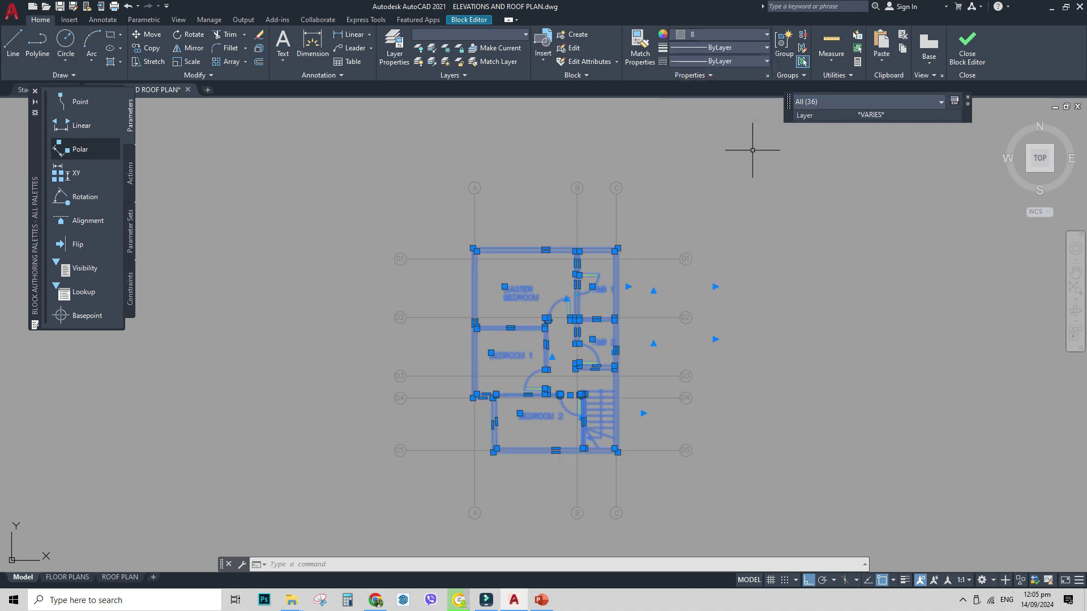
{"action": "left_click", "coordinate": [718, 61]}
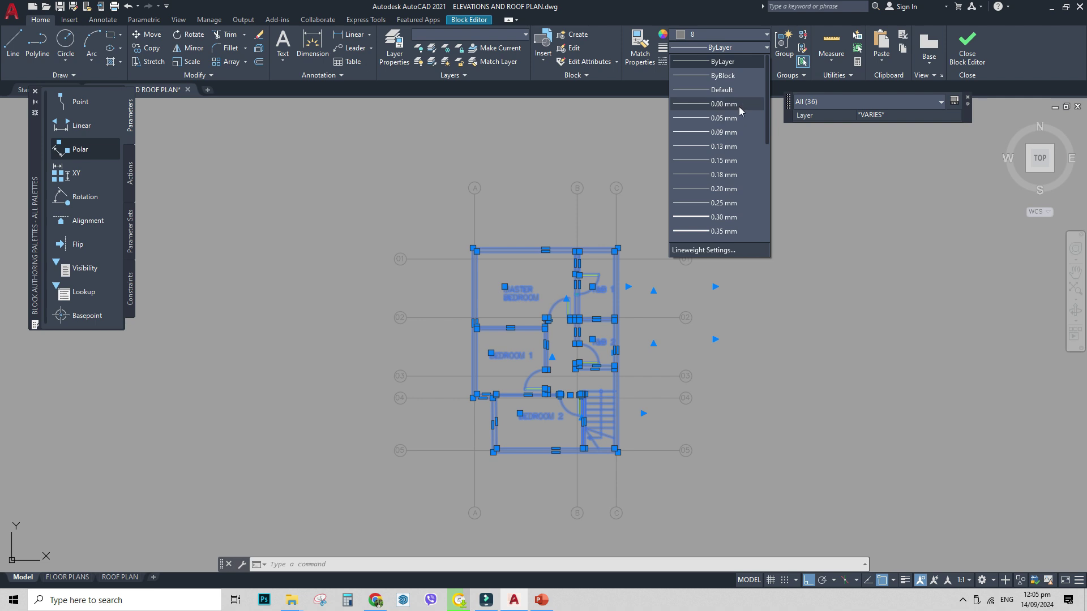
{"action": "left_click", "coordinate": [739, 107]}
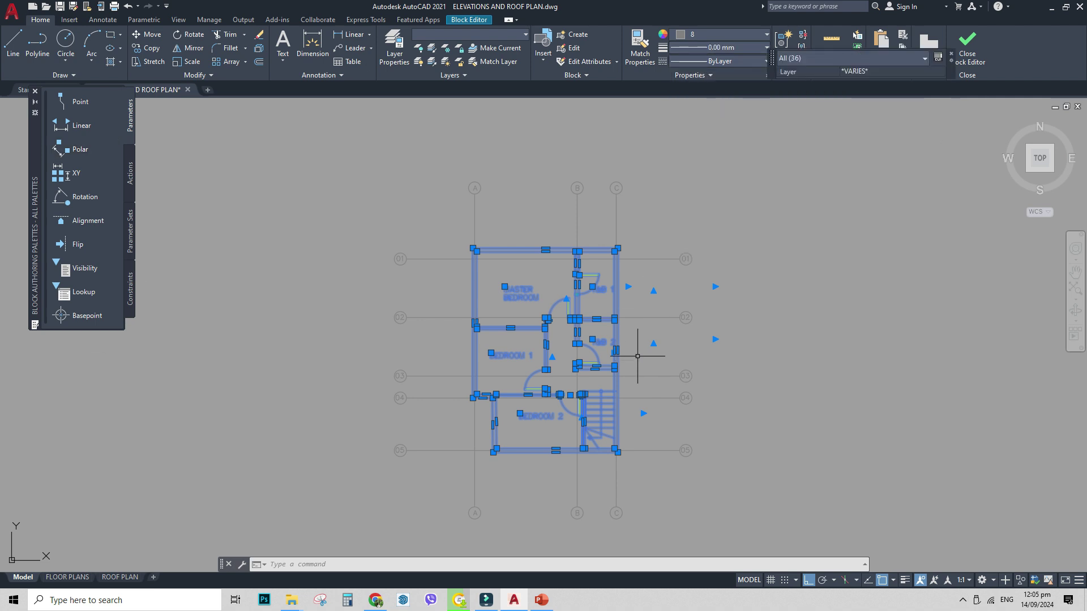
- Close the Block Editor, saving the changes to SECOND FLOOR PLAN
{"action": "left_click", "coordinate": [978, 52]}
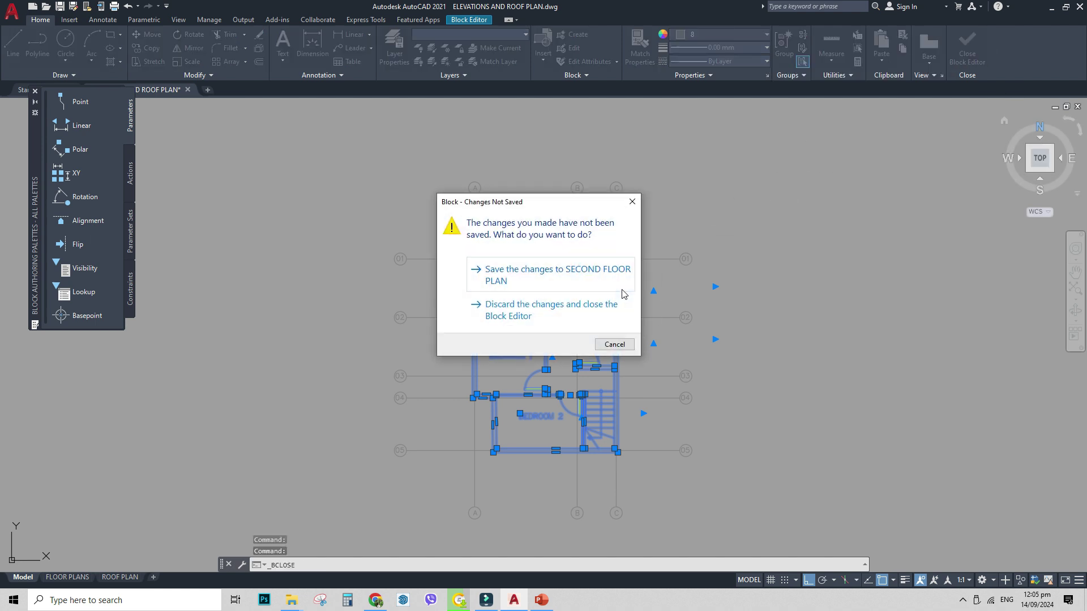
{"action": "left_click", "coordinate": [513, 281]}
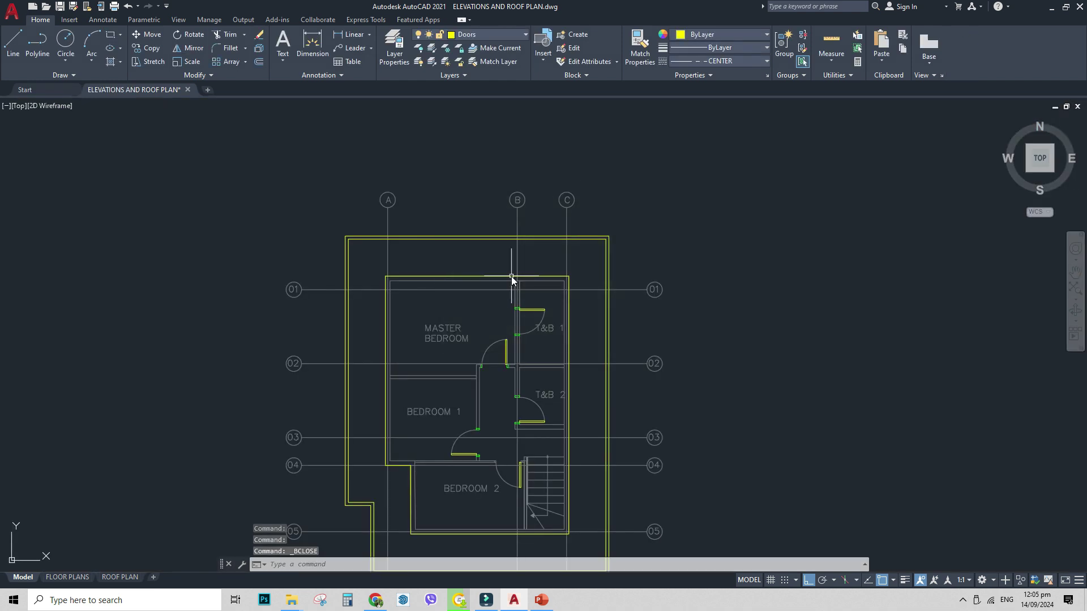
{"action": "scroll", "coordinate": [544, 353], "scroll_direction": "down", "scroll_amount": 1}
{"action": "scroll", "coordinate": [512, 368], "scroll_direction": "up", "scroll_amount": 1}
{"action": "middle_click_drag", "start_coordinate": [518, 349], "coordinate": [548, 336]}
{"action": "left_click", "coordinate": [520, 353]}
{"action": "key", "text": "Escape"}
- Review the original floor plans in model space and on the FLOOR PLANS layout
{"action": "middle_click_drag", "start_coordinate": [496, 111], "coordinate": [515, 454]}
{"action": "scroll", "coordinate": [498, 303], "scroll_direction": "down", "scroll_amount": 1}
{"action": "middle_click_drag", "start_coordinate": [499, 303], "coordinate": [586, 592]}
{"action": "middle_click_drag", "start_coordinate": [136, 371], "coordinate": [255, 366]}
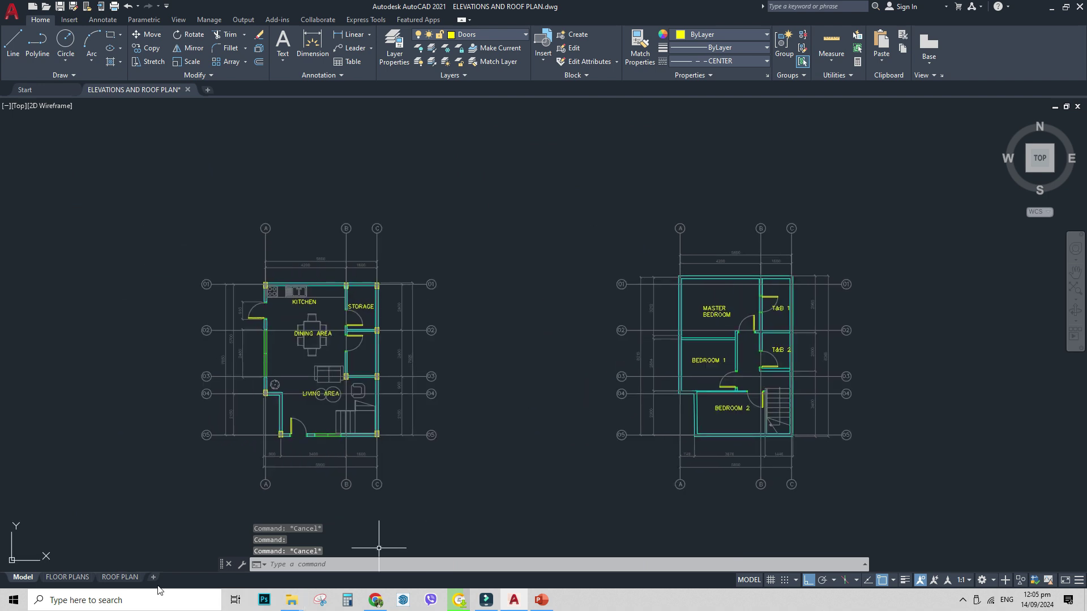
{"action": "left_click", "coordinate": [74, 581]}
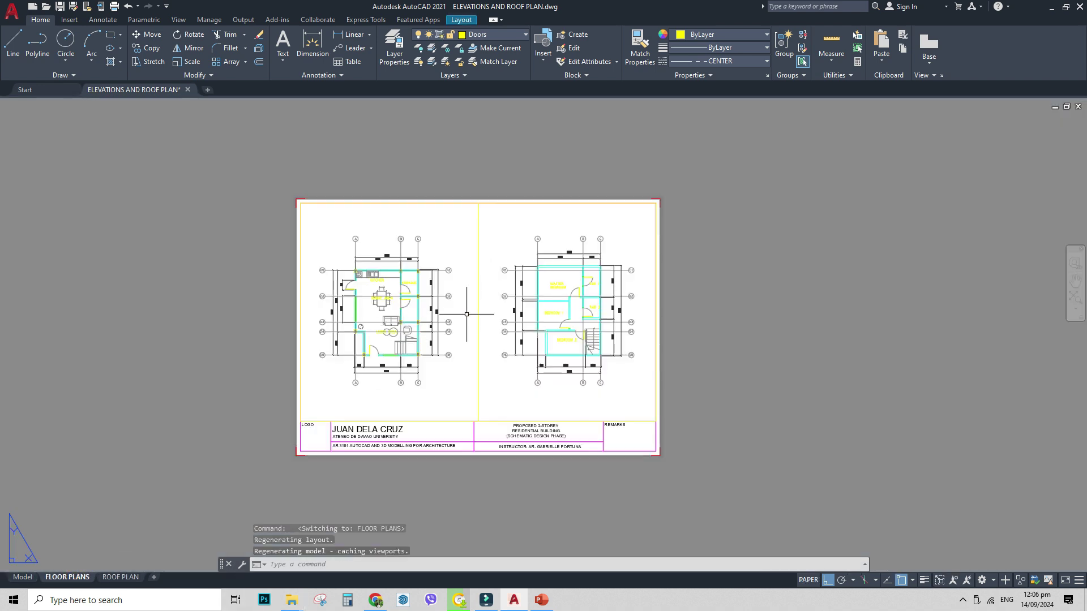
- Create a copy of the FLOOR PLANS layout at the end of the layouts
{"action": "right_click", "coordinate": [86, 578]}
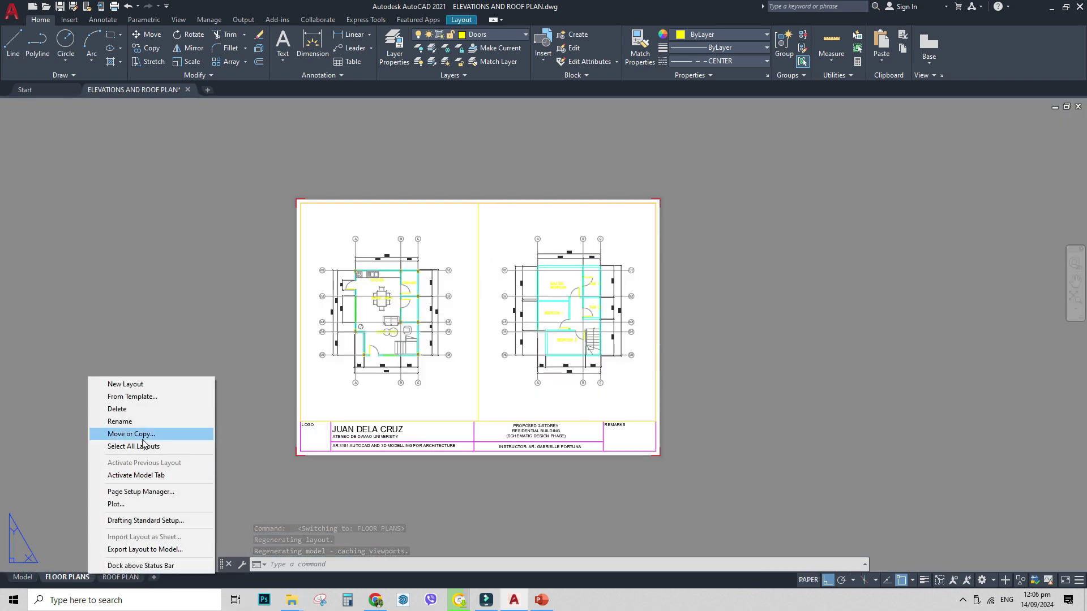
{"action": "left_click", "coordinate": [143, 439]}
{"action": "left_click", "coordinate": [480, 309]}
{"action": "left_click", "coordinate": [454, 349]}
{"action": "left_click", "coordinate": [616, 256]}
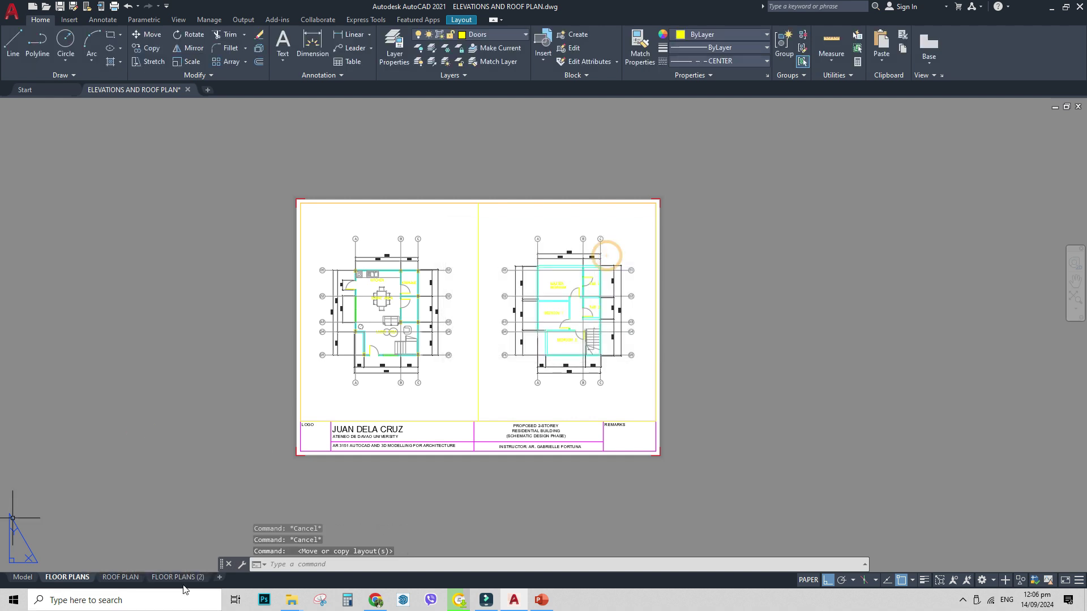
- Place the copied layout before ROOF PLAN and rename it REFLECTED CEILING PLAN
{"action": "left_click", "coordinate": [148, 578]}
{"action": "left_click_drag", "start_coordinate": [146, 582], "coordinate": [111, 578]}
{"action": "right_click", "coordinate": [119, 577]}
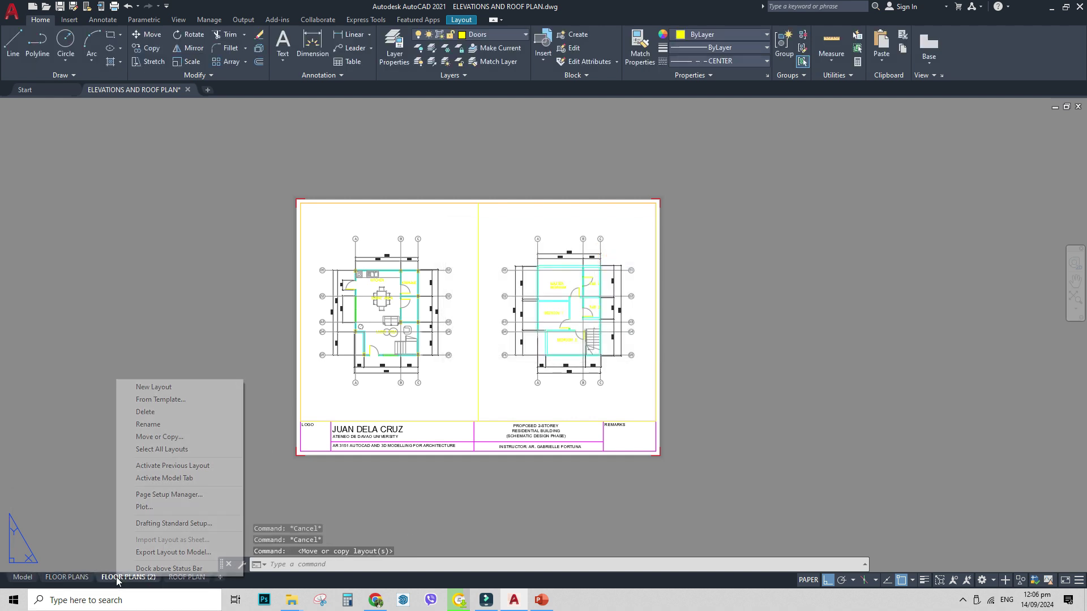
{"action": "left_click", "coordinate": [162, 424]}
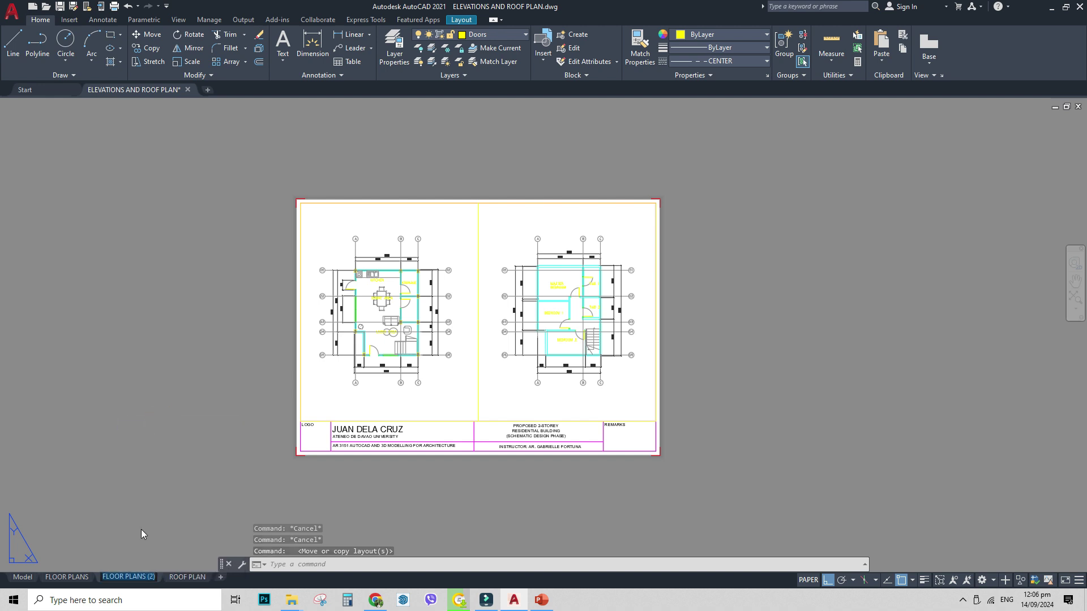
{"action": "type", "text": "REFLECTED"}
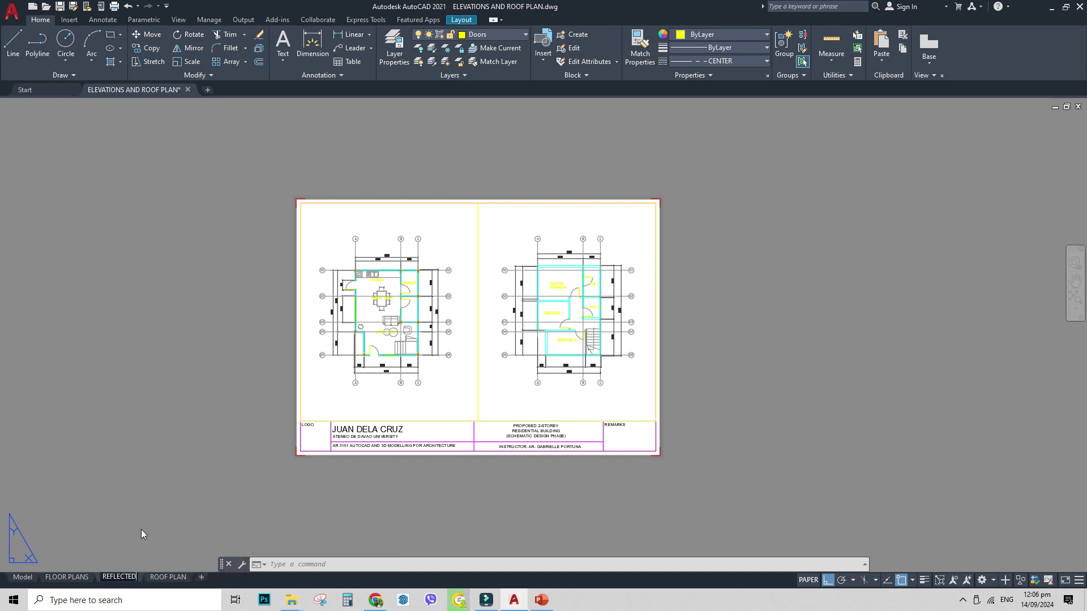
{"action": "type", "text": " CEILING PLAN"}
{"action": "key", "text": "Return"}
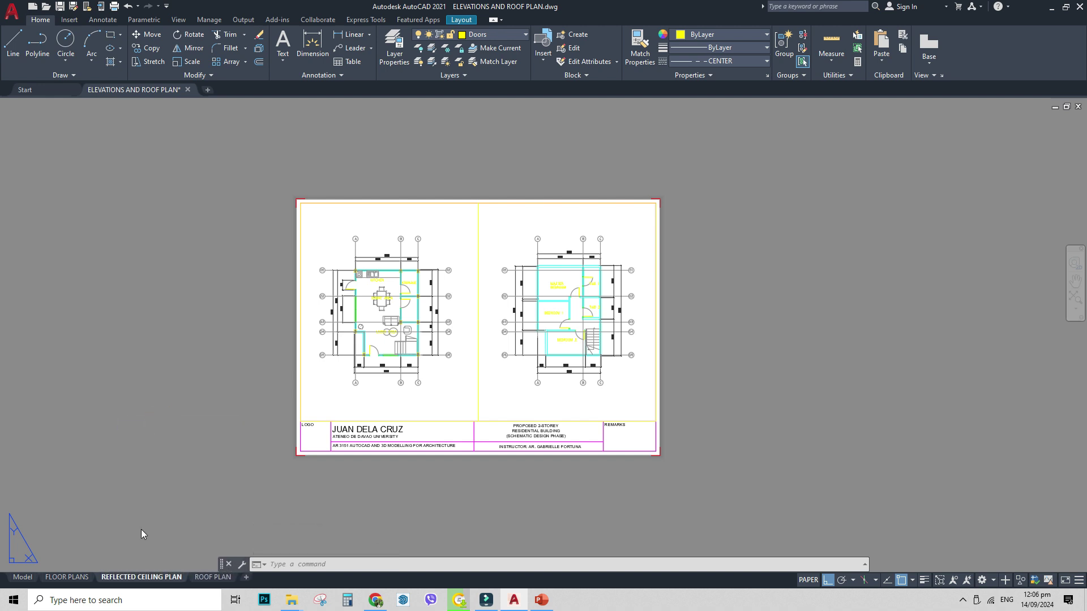
- Shift the ground floor viewport of the REFLECTED CEILING PLAN layout to the lower copy of the ground floor plan
{"action": "left_click", "coordinate": [495, 371]}
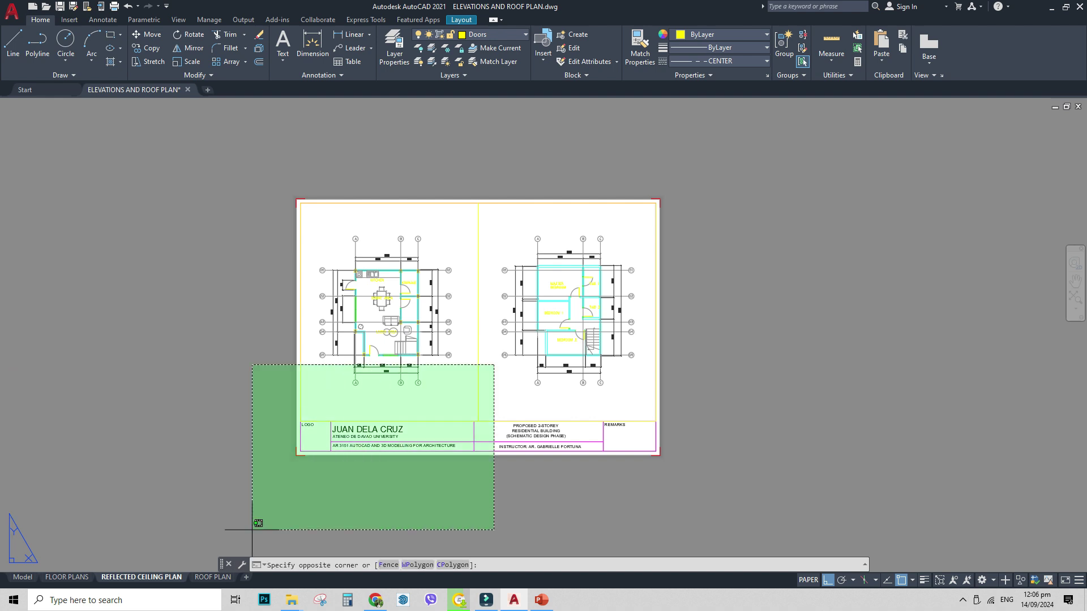
{"action": "key", "text": "Escape"}
{"action": "middle_click_drag", "start_coordinate": [534, 345], "coordinate": [501, 347]}
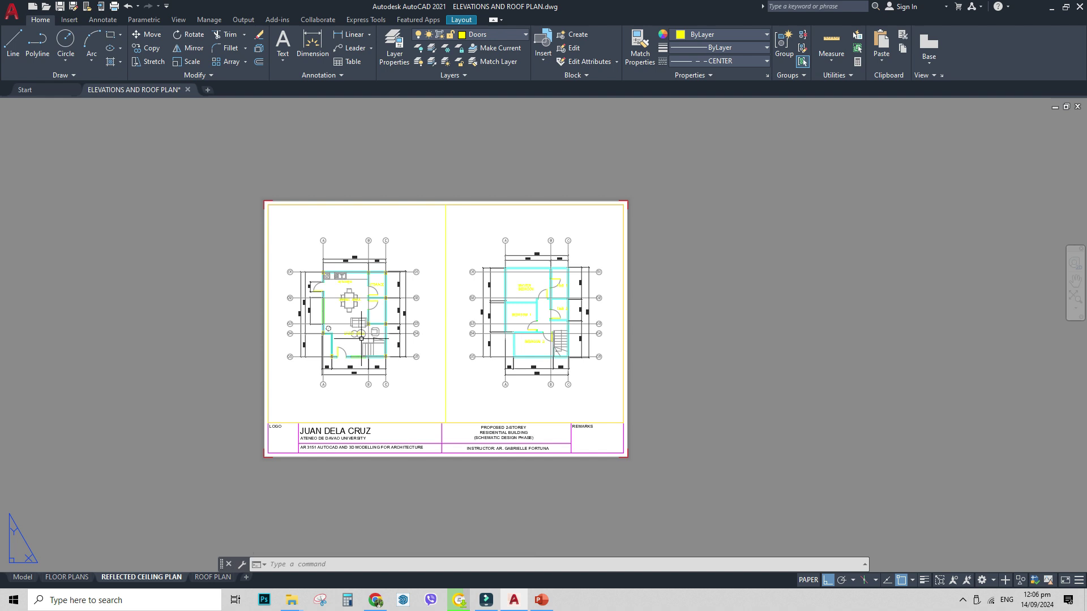
{"action": "double_click", "coordinate": [352, 358]}
{"action": "middle_click_drag", "start_coordinate": [369, 392], "coordinate": [347, 119]}
{"action": "middle_click_drag", "start_coordinate": [347, 400], "coordinate": [355, 212]}
{"action": "middle_click_drag", "start_coordinate": [379, 357], "coordinate": [379, 256]}
- Shift the second floor viewport to the grayed second floor plan with the roof outline, and return to paper space
{"action": "left_click", "coordinate": [498, 344]}
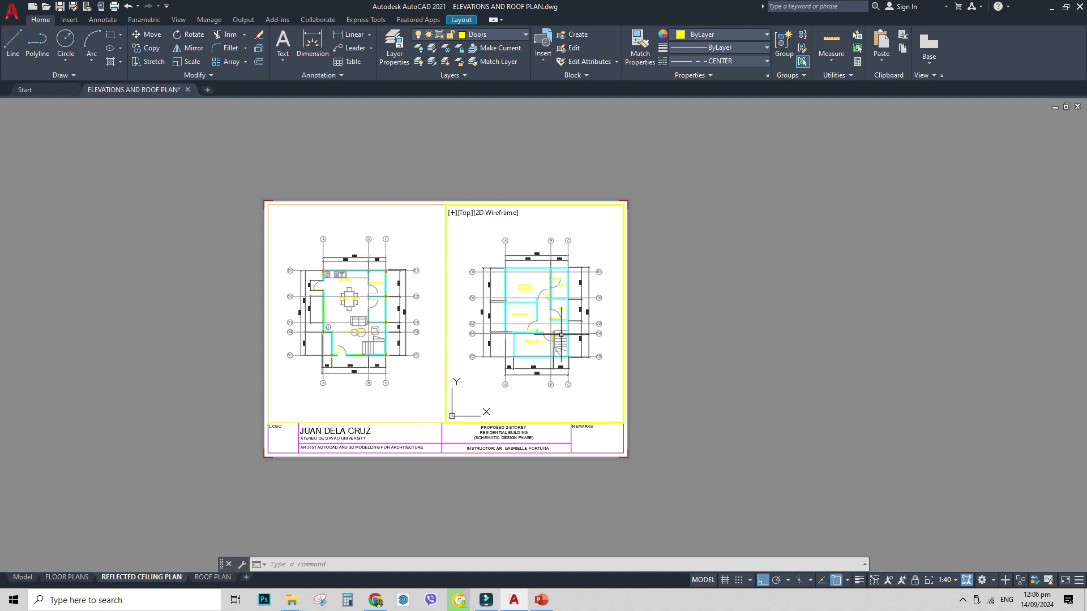
{"action": "middle_click_drag", "start_coordinate": [561, 340], "coordinate": [560, 104]}
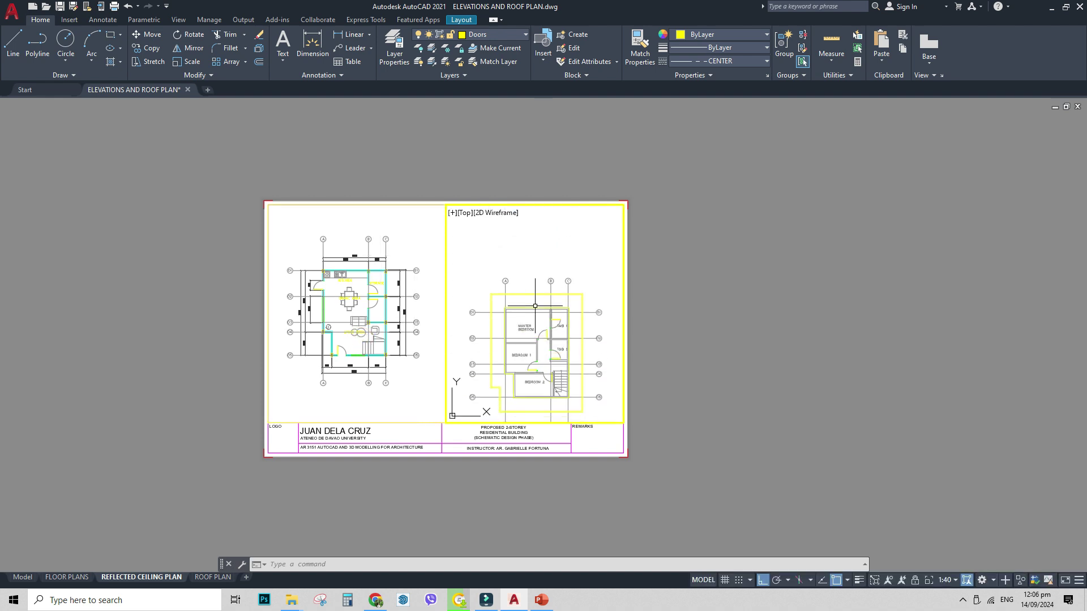
{"action": "middle_click_drag", "start_coordinate": [570, 344], "coordinate": [557, 284], "text": "shift"}
{"action": "key", "text": "ctrl+z"}
{"action": "double_click", "coordinate": [697, 310]}
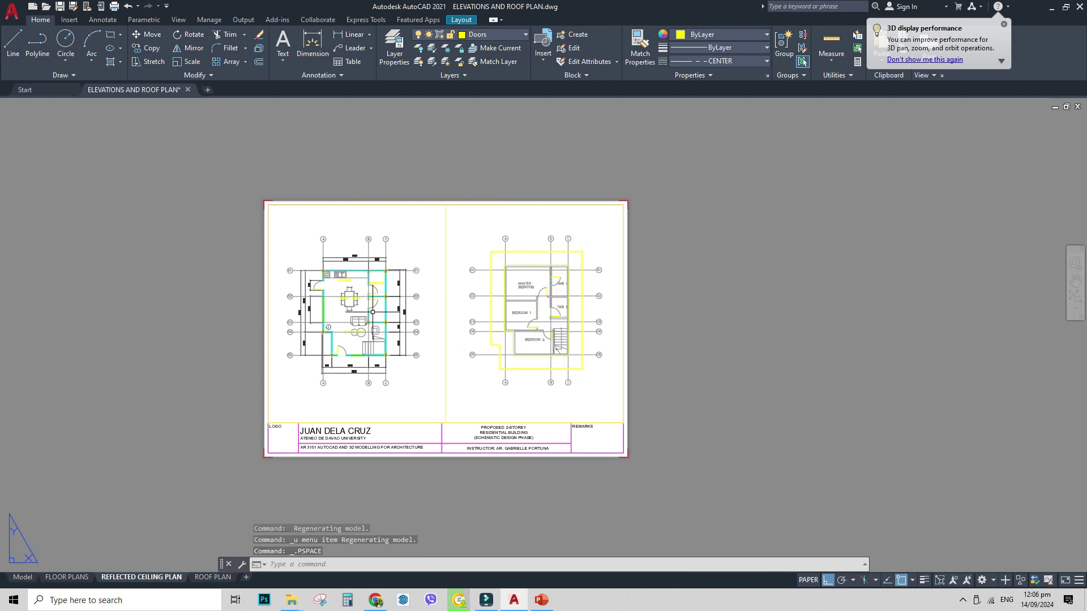
{"action": "key", "text": "Escape"}
{"action": "key", "text": "Escape"}
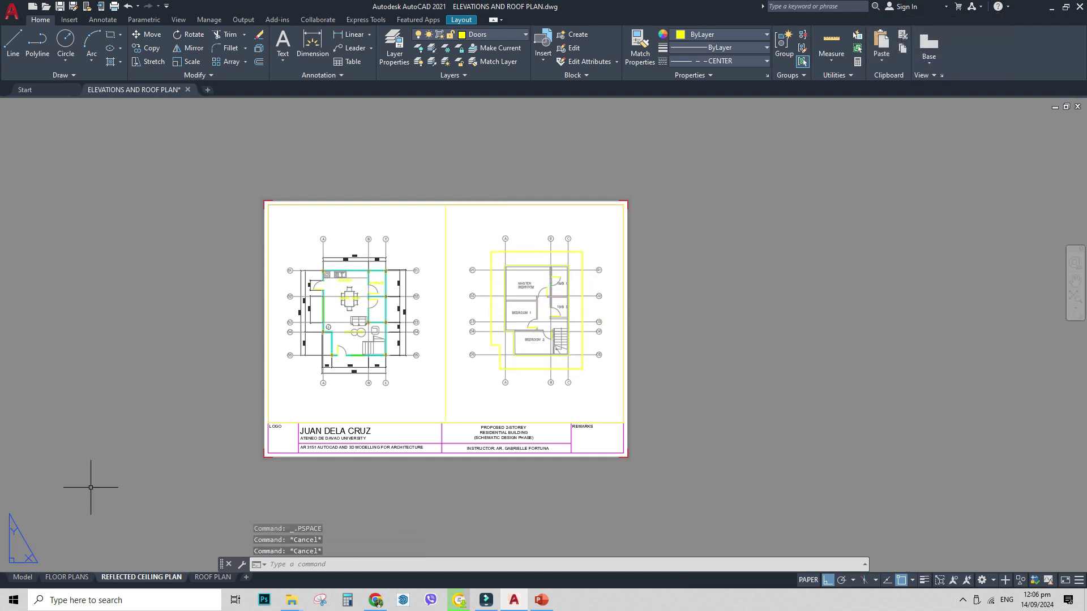
- Open the copied GROUND FLOOR PLAN block from model space in the Block Editor
{"action": "left_click", "coordinate": [22, 577]}
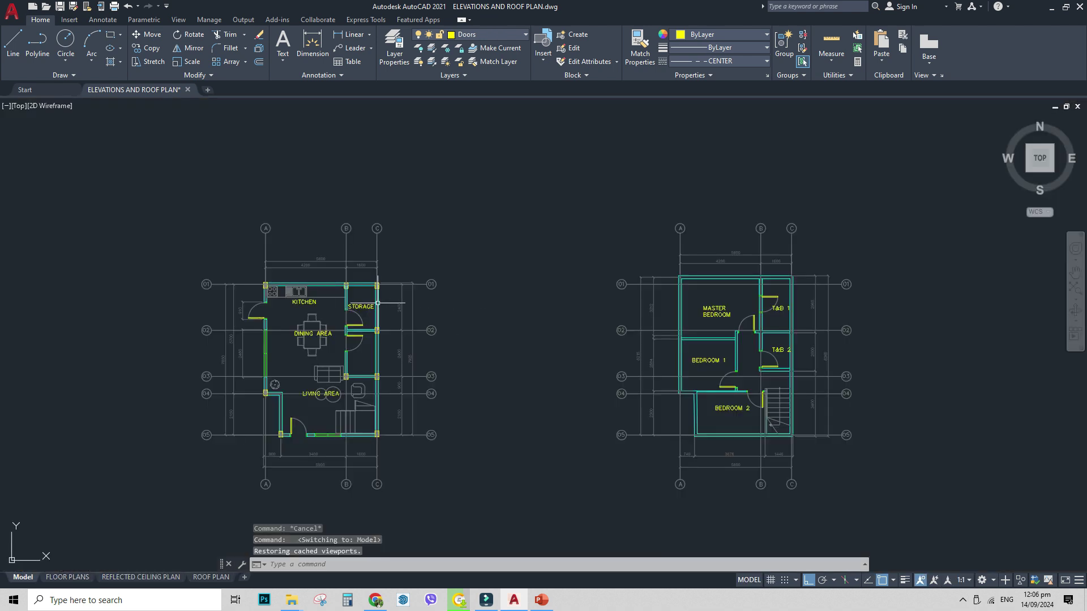
{"action": "left_click", "coordinate": [330, 309]}
{"action": "key", "text": "Escape"}
{"action": "key", "text": "Escape"}
{"action": "scroll", "coordinate": [429, 291], "scroll_direction": "down", "scroll_amount": 3}
{"action": "scroll", "coordinate": [387, 355], "scroll_direction": "up", "scroll_amount": 4}
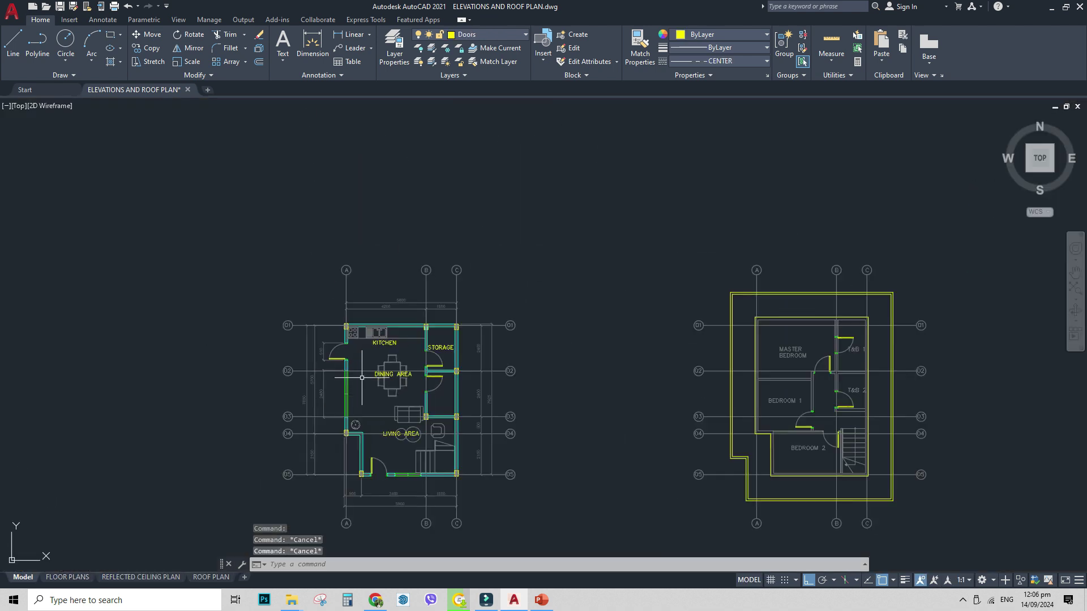
{"action": "left_click", "coordinate": [403, 326]}
{"action": "double_click", "coordinate": [403, 326]}
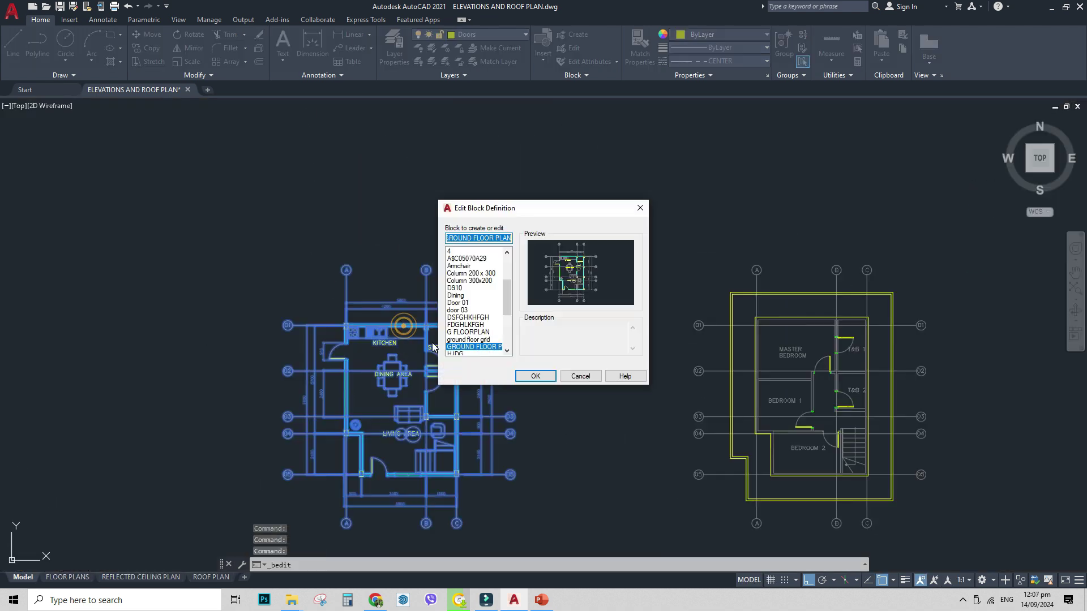
{"action": "left_click", "coordinate": [543, 376]}
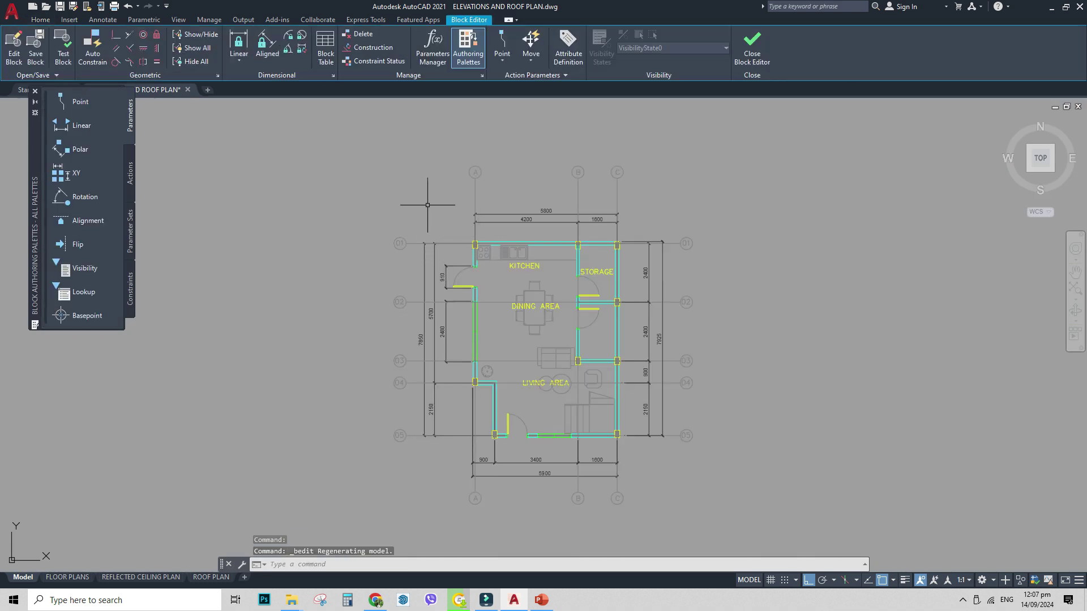
- Delete the dimensions above the ground floor plan
{"action": "left_click", "coordinate": [550, 224]}
{"action": "left_click", "coordinate": [507, 194]}
{"action": "key", "text": "Delete"}
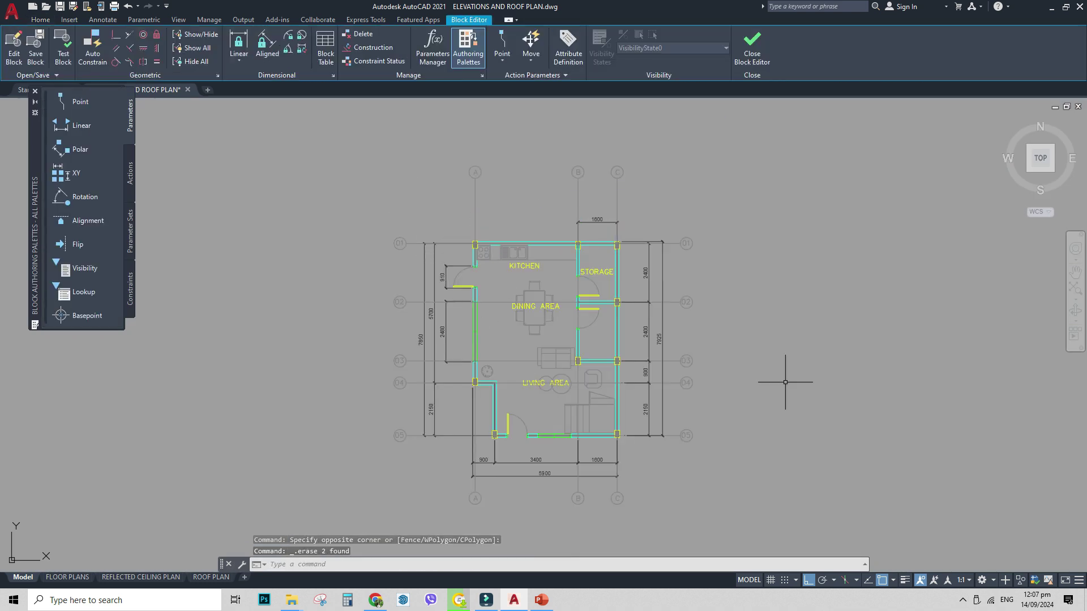
{"action": "left_click", "coordinate": [602, 235]}
{"action": "left_click", "coordinate": [599, 212]}
{"action": "key", "text": "Delete"}
- Delete the dimensions beside the storage and stairs side of the plan and those below the stairs
{"action": "left_click", "coordinate": [677, 412]}
{"action": "left_click", "coordinate": [642, 400]}
{"action": "key", "text": "Delete"}
{"action": "left_click", "coordinate": [661, 371]}
{"action": "left_click", "coordinate": [639, 370]}
{"action": "key", "text": "Delete"}
{"action": "left_click", "coordinate": [655, 350]}
{"action": "left_click", "coordinate": [643, 333]}
{"action": "key", "text": "Delete"}
{"action": "left_click", "coordinate": [659, 274]}
{"action": "left_click", "coordinate": [636, 279]}
{"action": "left_click", "coordinate": [616, 486]}
{"action": "left_click", "coordinate": [598, 460]}
{"action": "key", "text": "Delete"}
- Delete the remaining dimensions below the plan and those beside the kitchen and living area
{"action": "left_click", "coordinate": [545, 478]}
{"action": "left_click", "coordinate": [489, 452]}
{"action": "key", "text": "Delete"}
{"action": "left_click", "coordinate": [441, 405]}
{"action": "left_click", "coordinate": [418, 403]}
{"action": "key", "text": "Delete"}
{"action": "left_click", "coordinate": [452, 335]}
{"action": "left_click", "coordinate": [431, 332]}
{"action": "key", "text": "Delete"}
{"action": "left_click", "coordinate": [445, 276]}
{"action": "key", "text": "Delete"}
- Set the block's walls, furniture, doors, stairs and room labels to color 8 with a 0.00 mm lineweight, leaving out the grid lines
{"action": "left_click", "coordinate": [416, 217]}
{"action": "left_click", "coordinate": [728, 388]}
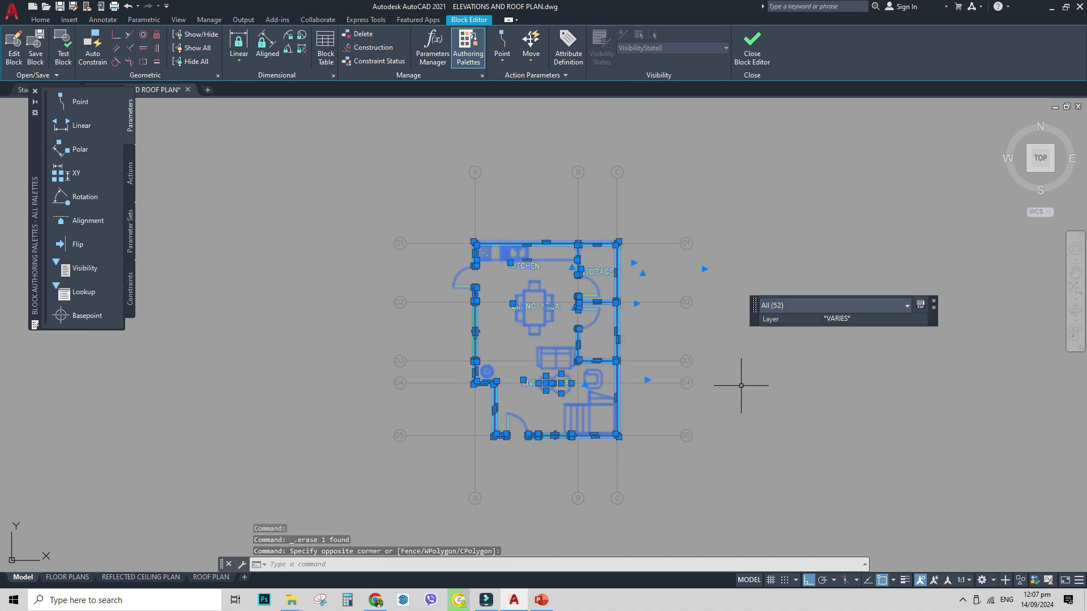
{"action": "left_click", "coordinate": [403, 207]}
{"action": "left_click", "coordinate": [642, 460]}
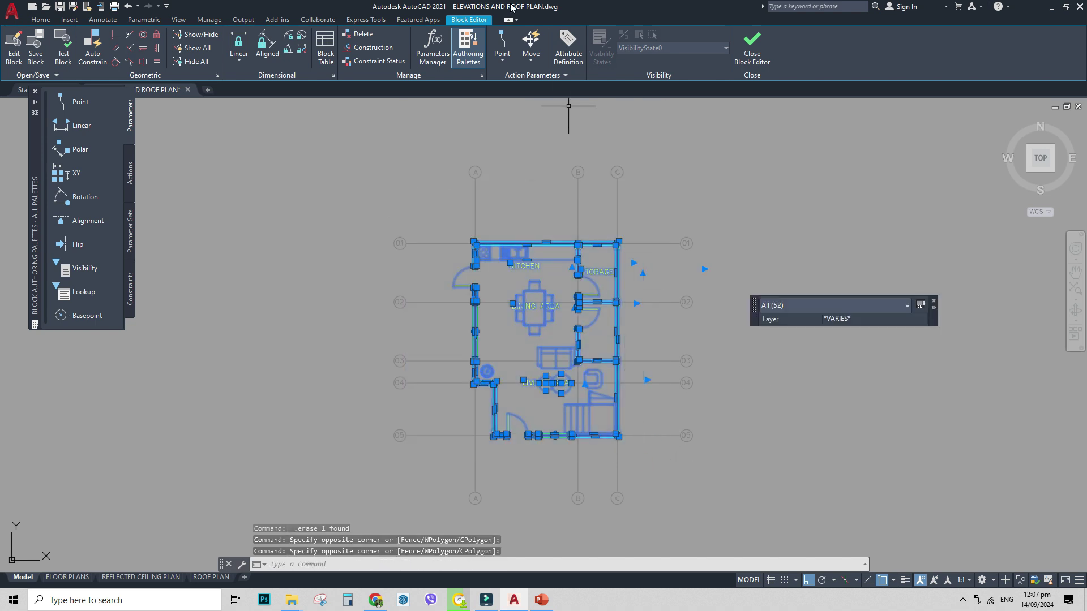
{"action": "left_click", "coordinate": [40, 19]}
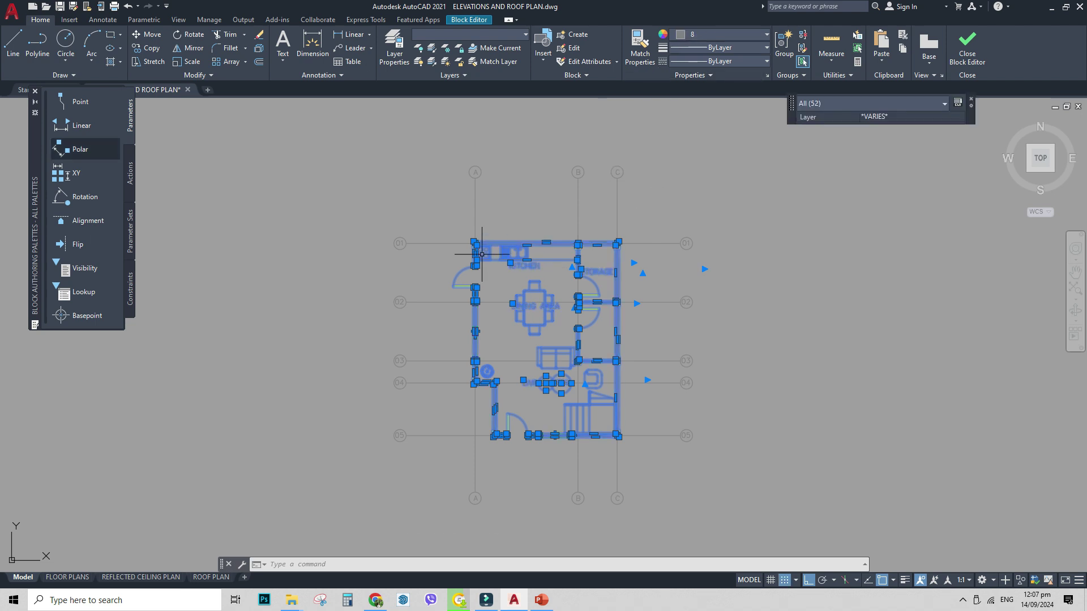
{"action": "left_click", "coordinate": [709, 47]}
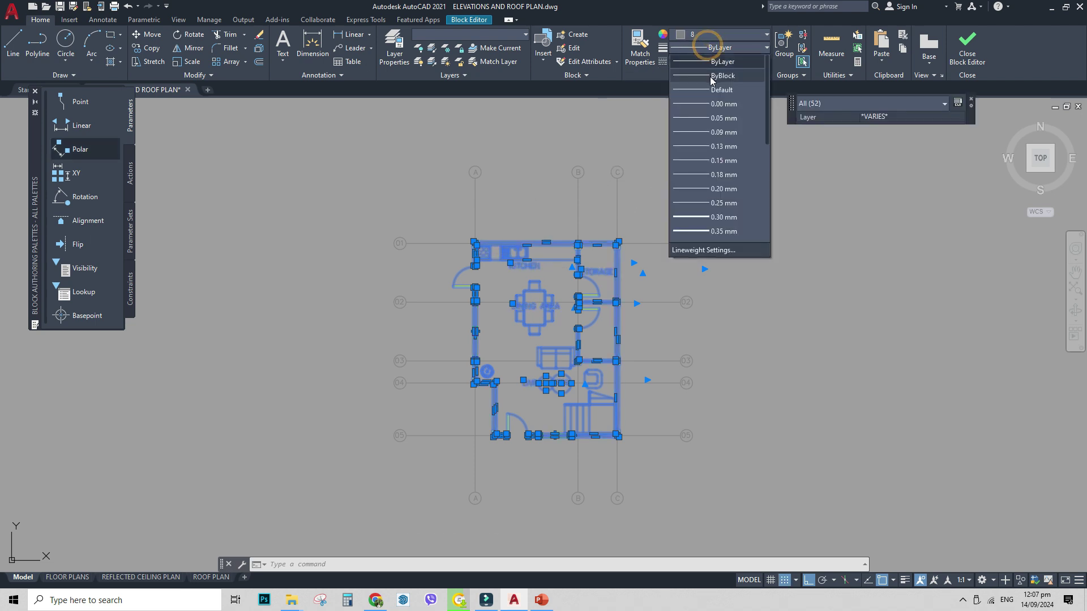
{"action": "left_click", "coordinate": [713, 99]}
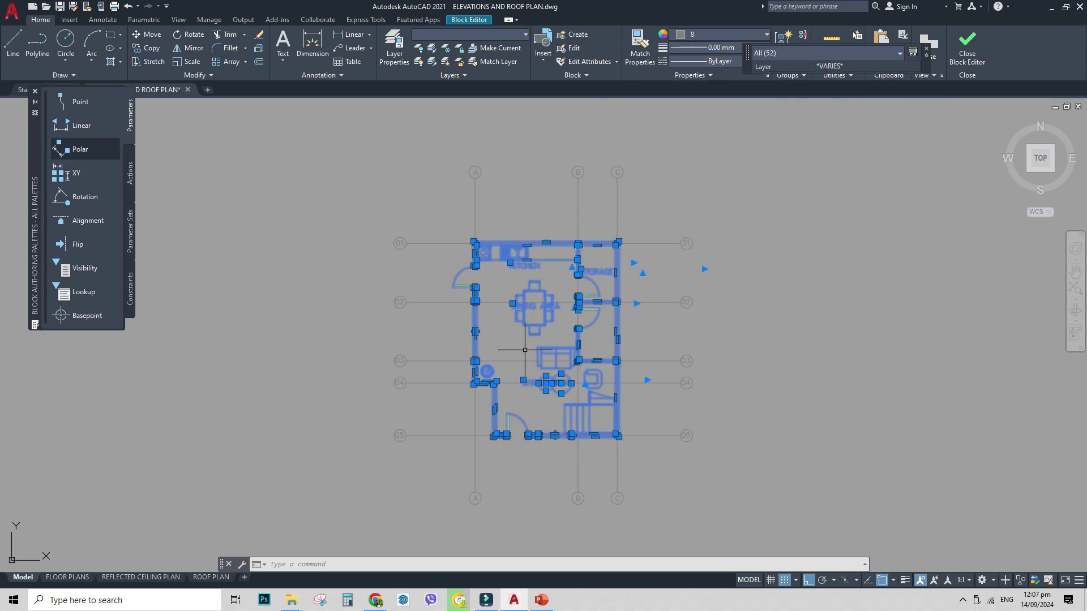
{"action": "key", "text": "Escape"}
{"action": "key", "text": "Escape"}
{"action": "key", "text": "Escape"}
- Check the wall polyline's properties and close the Block Editor, saving the changes to GROUND FLOOR PLAN
{"action": "left_click", "coordinate": [559, 239]}
{"action": "key", "text": "Escape"}
{"action": "left_click", "coordinate": [556, 240]}
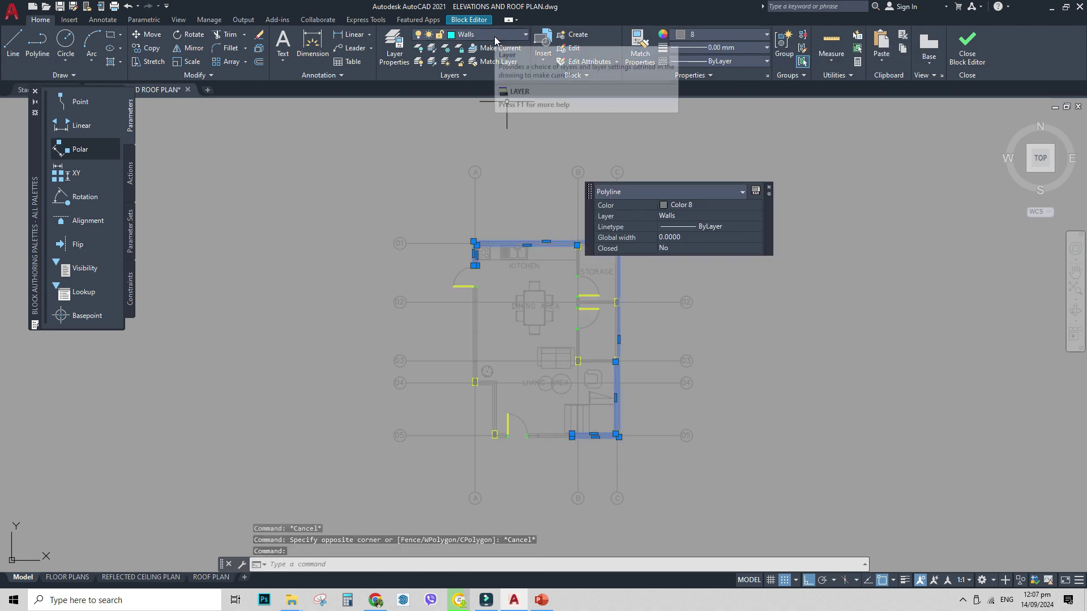
{"action": "left_click", "coordinate": [963, 61]}
{"action": "left_click", "coordinate": [501, 307]}
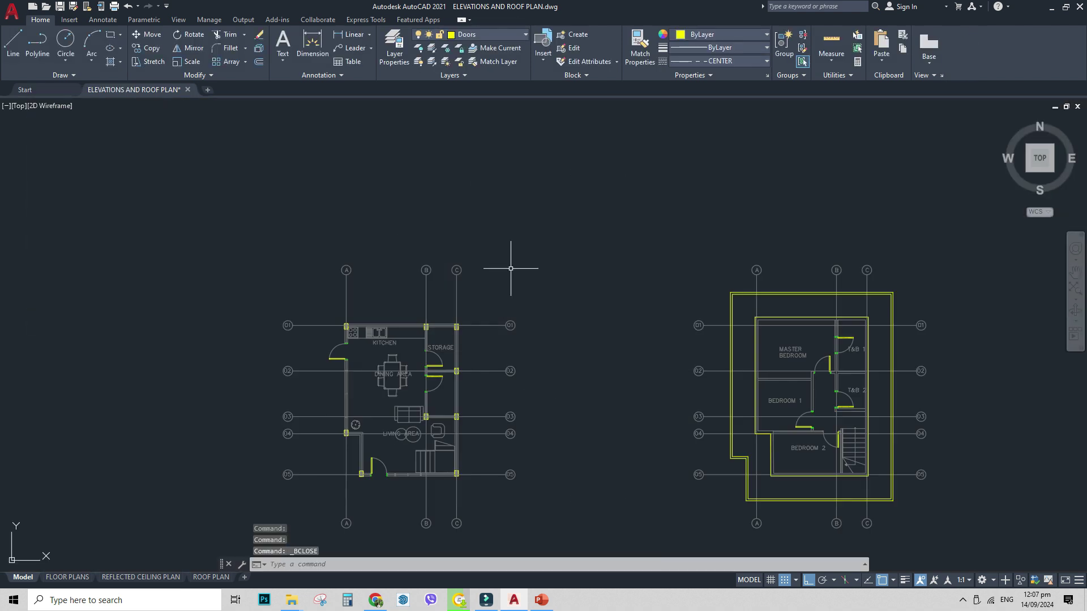
- Examine the grayed ground floor plan and the grayed second floor plan with its roof outline in model space
{"action": "middle_click_drag", "start_coordinate": [690, 439], "coordinate": [559, 392]}
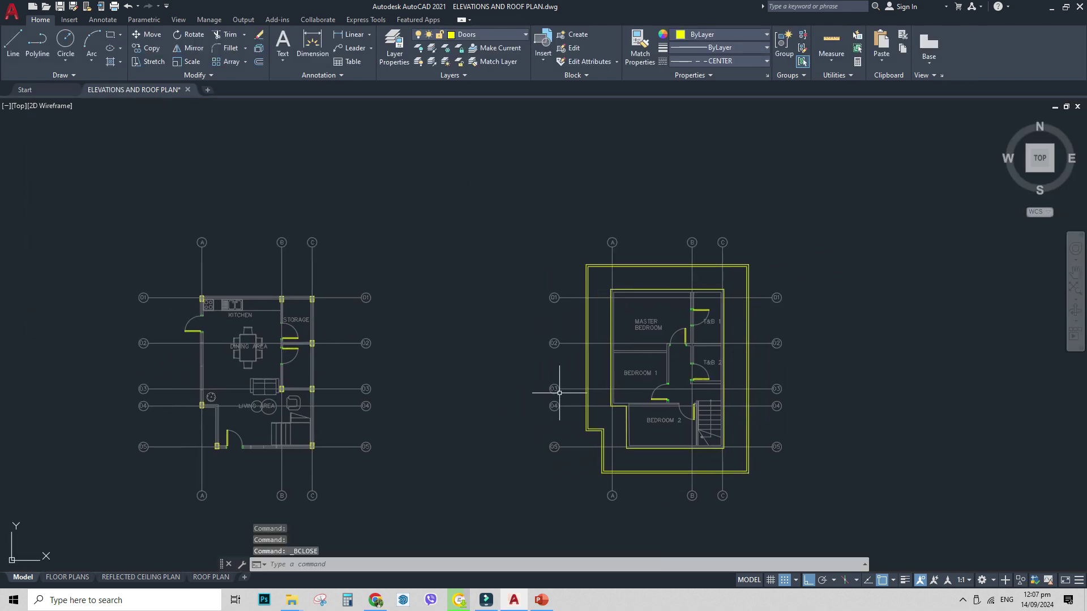
{"action": "middle_click_drag", "start_coordinate": [450, 359], "coordinate": [556, 300]}
{"action": "middle_click_drag", "start_coordinate": [792, 279], "coordinate": [587, 328]}
{"action": "scroll", "coordinate": [697, 278], "scroll_direction": "up", "scroll_amount": 3}
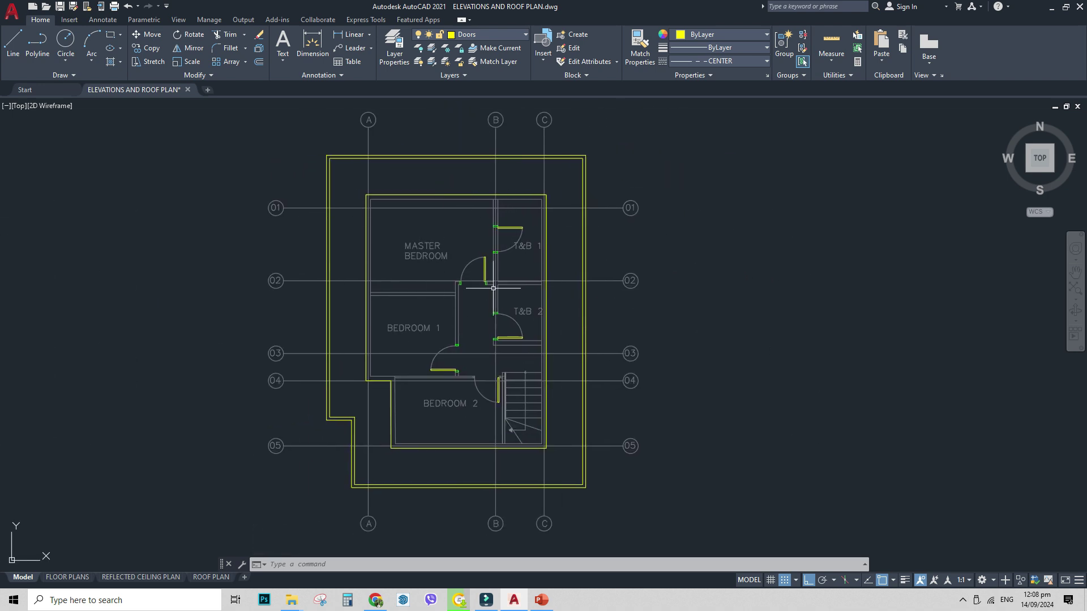
{"action": "middle_click_drag", "start_coordinate": [487, 281], "coordinate": [511, 323]}
{"action": "key", "text": "Escape"}
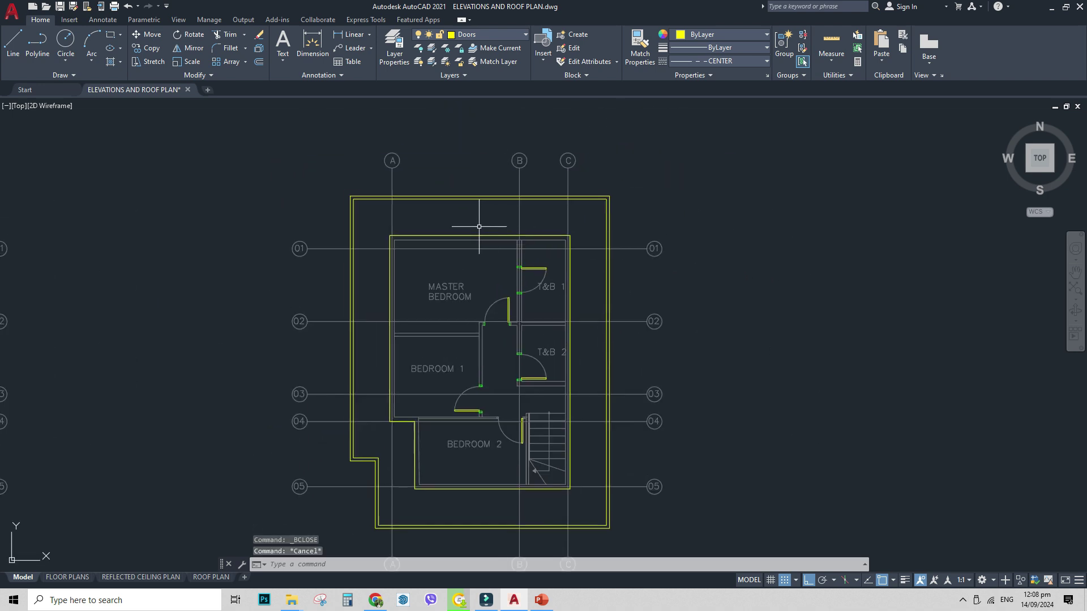
{"action": "scroll", "coordinate": [493, 229], "scroll_direction": "up", "scroll_amount": 2}
{"action": "scroll", "coordinate": [509, 241], "scroll_direction": "down", "scroll_amount": 2}
{"action": "scroll", "coordinate": [512, 243], "scroll_direction": "up", "scroll_amount": 4}
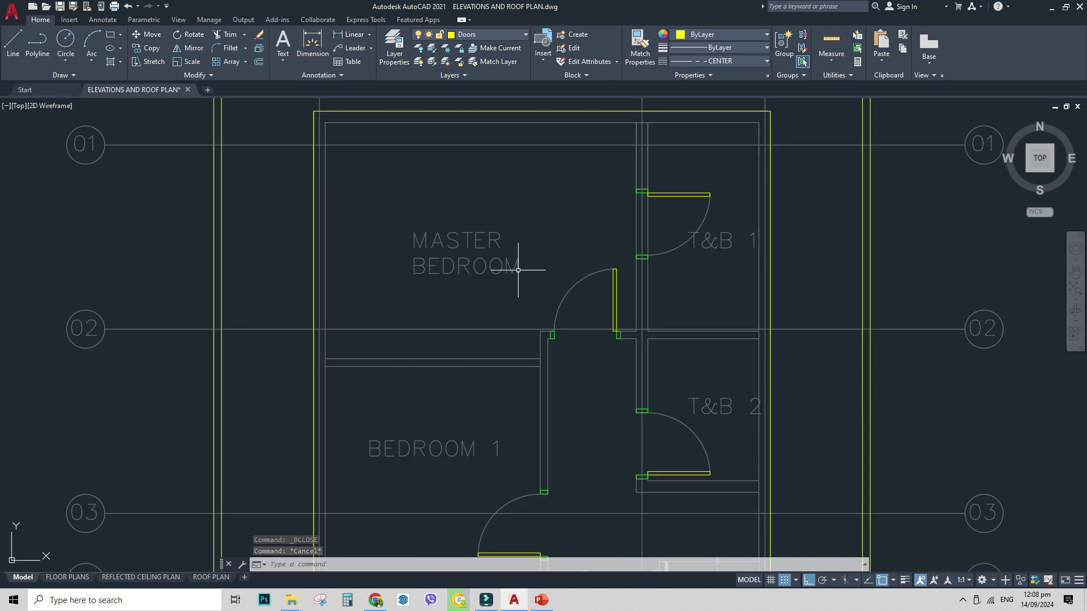
- Draw diagonal polylines from the two upper corners of the yellow wall outline to the matching inner roof outline corners
{"action": "type", "text": "pl"}
{"action": "key", "text": "Return"}
{"action": "middle_click_drag", "start_coordinate": [317, 161], "coordinate": [377, 394]}
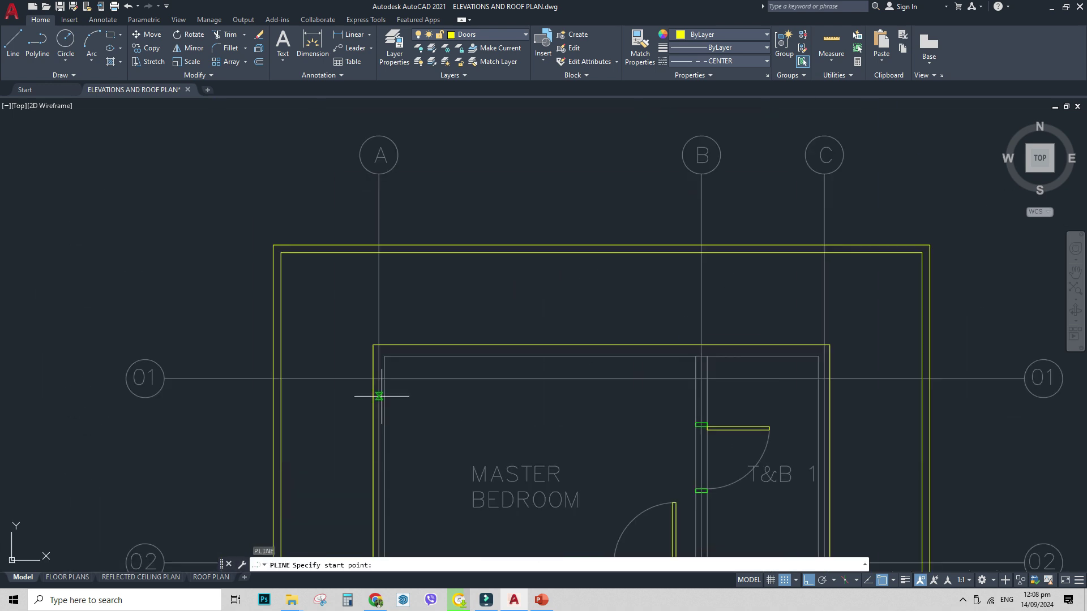
{"action": "left_click", "coordinate": [373, 344]}
{"action": "left_click", "coordinate": [281, 253]}
{"action": "key", "text": "Return"}
{"action": "key", "text": "Return"}
{"action": "left_click", "coordinate": [829, 345]}
{"action": "left_click", "coordinate": [922, 253]}
{"action": "key", "text": "Escape"}
- Draw two diagonal polylines joining the inner roof outline to the wall outline at the notch beside Bedroom 2
{"action": "scroll", "coordinate": [693, 315], "scroll_direction": "down", "scroll_amount": 2}
{"action": "middle_click_drag", "start_coordinate": [693, 315], "coordinate": [635, 106]}
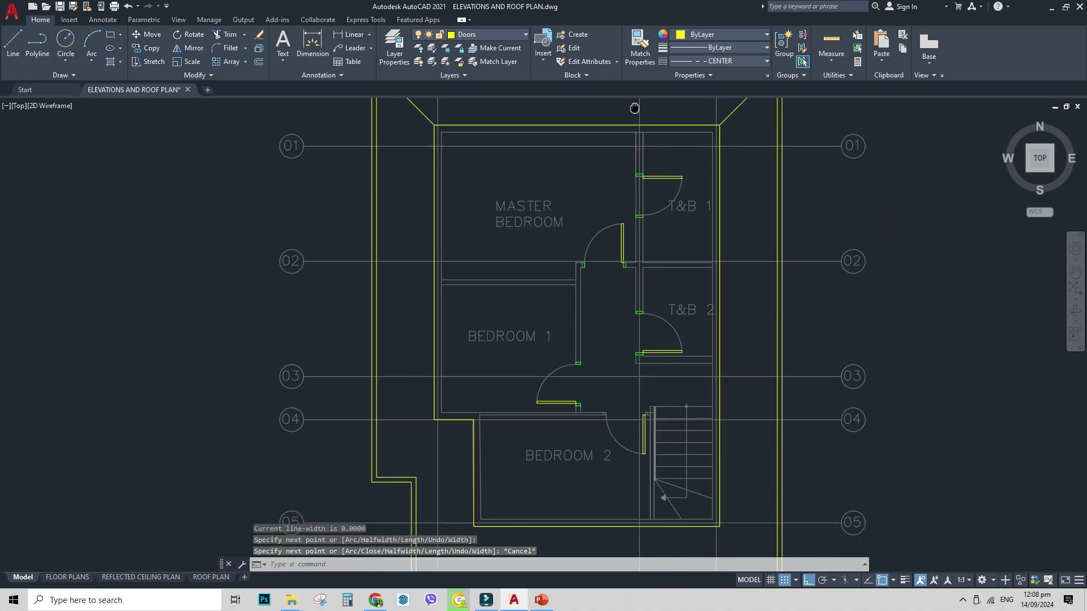
{"action": "scroll", "coordinate": [455, 489], "scroll_direction": "up", "scroll_amount": 2}
{"action": "middle_click_drag", "start_coordinate": [456, 489], "coordinate": [523, 359]}
{"action": "key", "text": "Return"}
{"action": "left_click", "coordinate": [397, 340]}
{"action": "left_click", "coordinate": [489, 247]}
{"action": "key", "text": "Escape"}
{"action": "key", "text": "Return"}
{"action": "left_click", "coordinate": [461, 340]}
{"action": "left_click", "coordinate": [552, 248]}
{"action": "key", "text": "Escape"}
- Draw diagonal polylines connecting the two lower corners of the wall outline with the inner roof outline corners
{"action": "key", "text": "Return"}
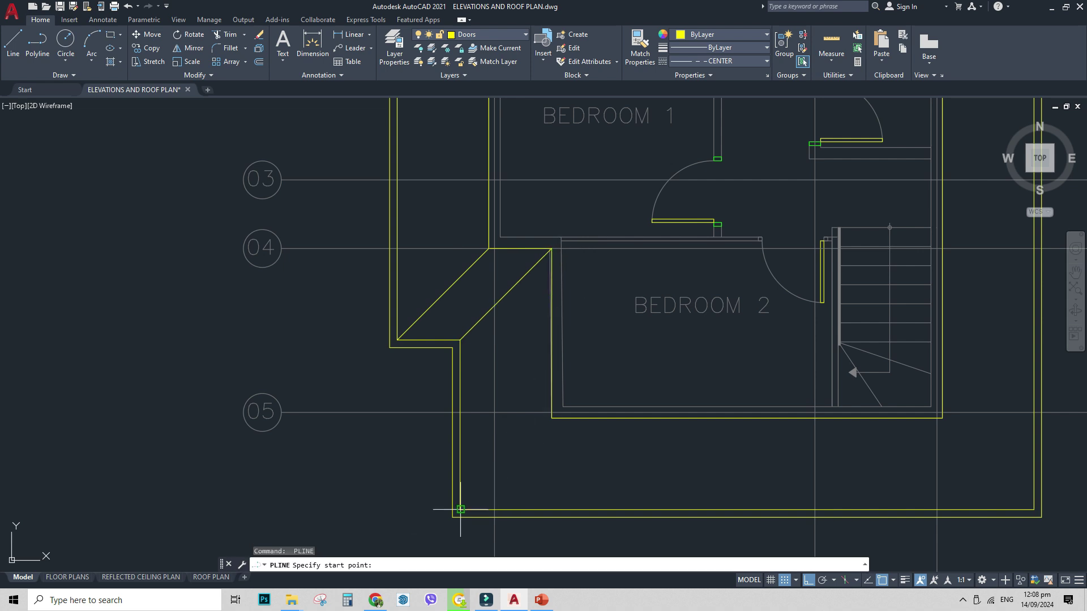
{"action": "left_click", "coordinate": [460, 509]}
{"action": "left_click", "coordinate": [552, 418]}
{"action": "key", "text": "Escape"}
{"action": "middle_click_drag", "start_coordinate": [728, 437], "coordinate": [555, 394]}
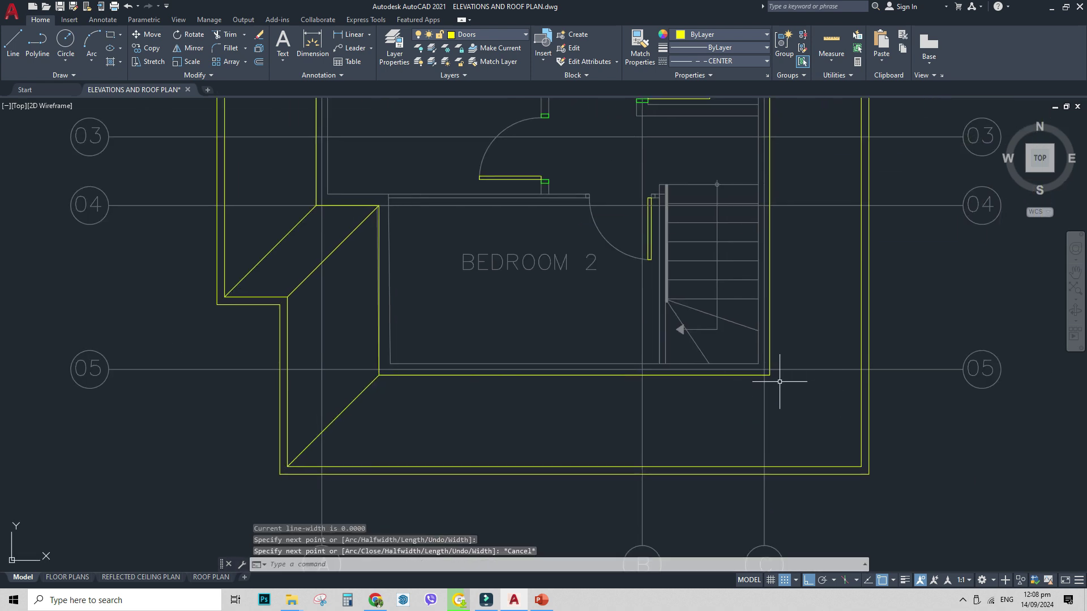
{"action": "key", "text": "Return"}
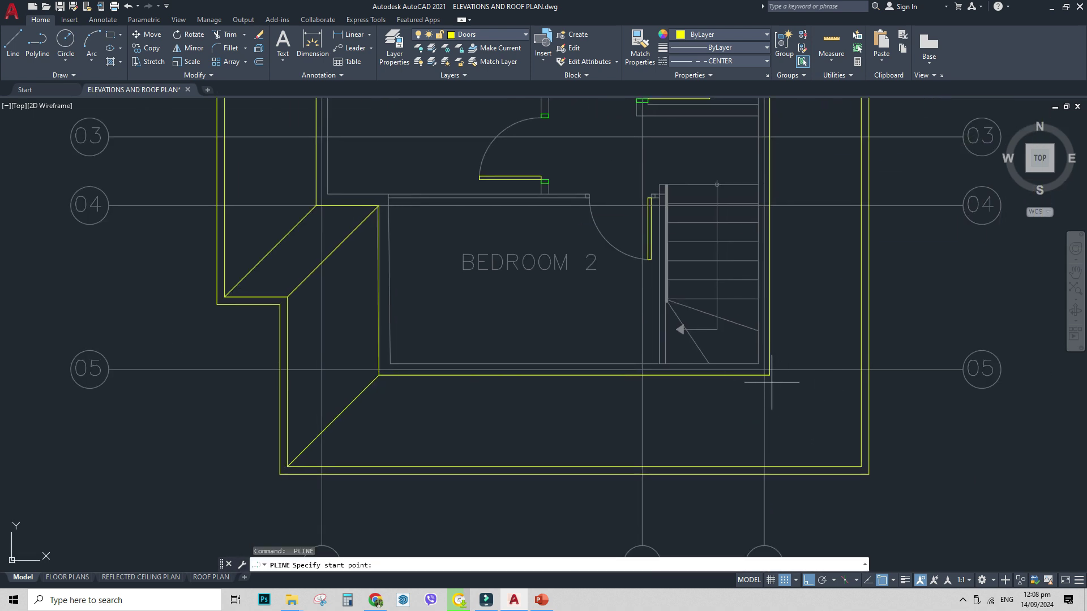
{"action": "left_click", "coordinate": [769, 375]}
{"action": "left_click", "coordinate": [861, 466]}
{"action": "scroll", "coordinate": [775, 441], "scroll_direction": "down", "scroll_amount": 2}
{"action": "scroll", "coordinate": [806, 262], "scroll_direction": "up", "scroll_amount": 2}
{"action": "key", "text": "Escape"}
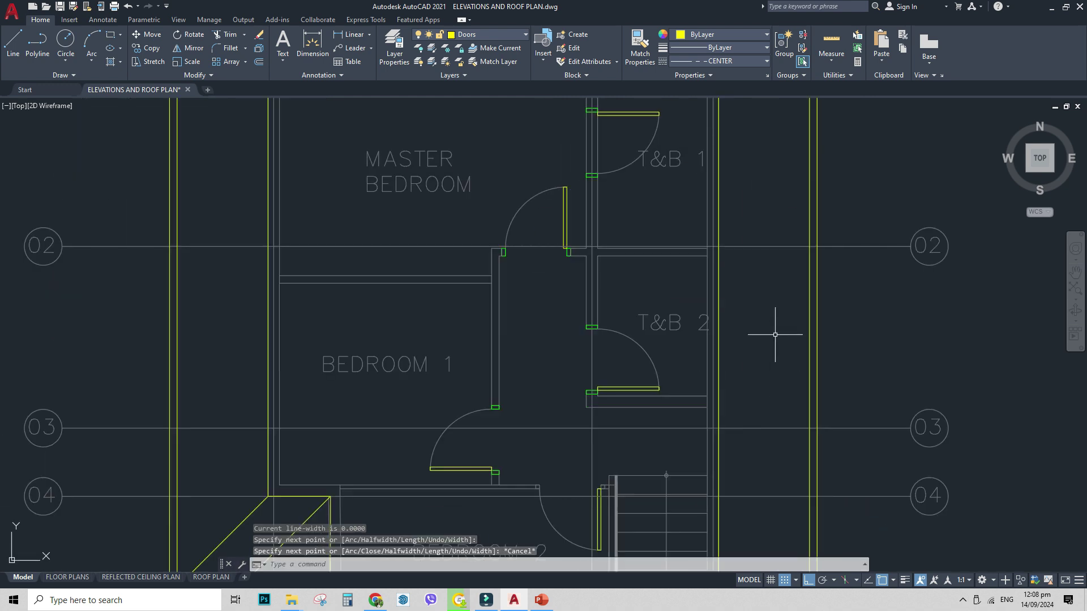
- Open the SECOND FLOOR PLAN block for editing from the grayed plan near Bedroom 2
{"action": "key", "text": "Escape"}
{"action": "scroll", "coordinate": [776, 324], "scroll_direction": "down", "scroll_amount": 3}
{"action": "scroll", "coordinate": [565, 436], "scroll_direction": "up", "scroll_amount": 6}
{"action": "left_click", "coordinate": [532, 327]}
{"action": "double_click", "coordinate": [532, 327]}
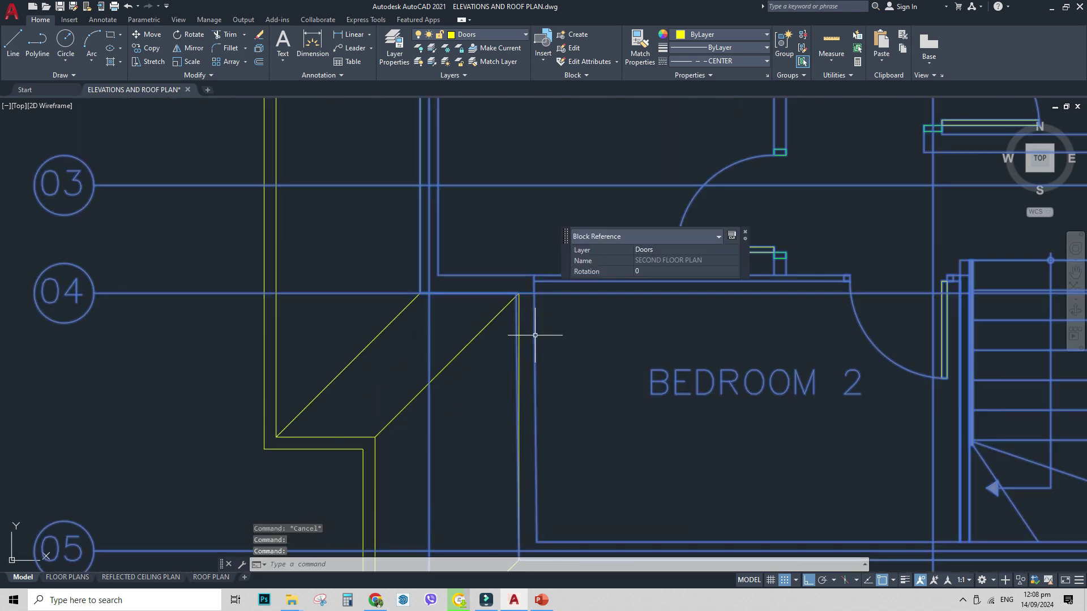
{"action": "double_click", "coordinate": [535, 335]}
{"action": "left_click", "coordinate": [533, 375]}
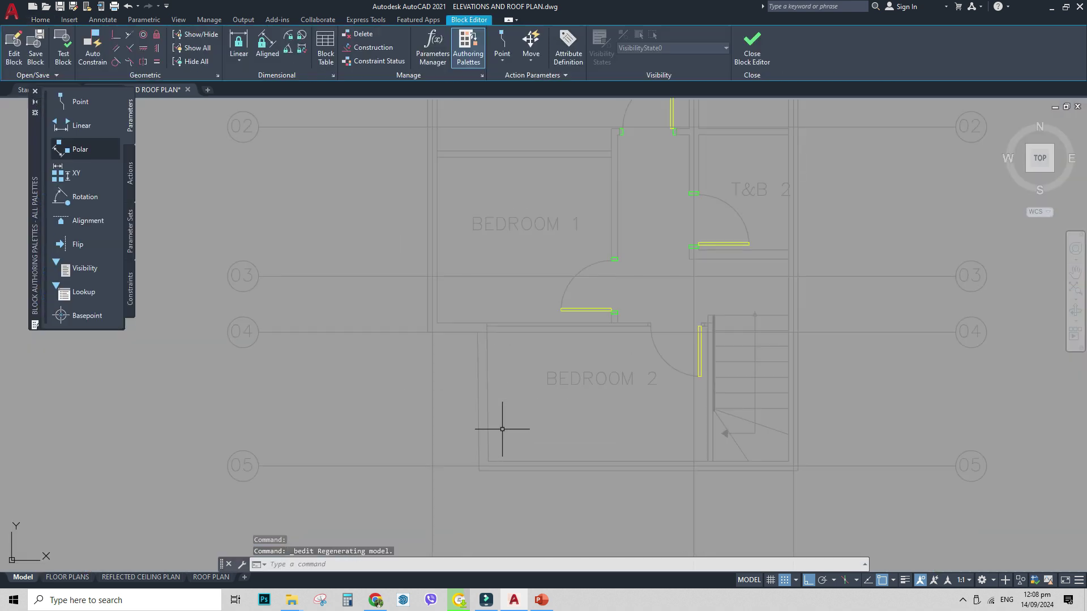
- Straighten the outer wall line beside Bedroom 2 by stretching its upper corner onto a vertical guide polyline drawn from its lower corner
{"action": "type", "text": "pl"}
{"action": "key", "text": "Return"}
{"action": "left_click", "coordinate": [478, 470]}
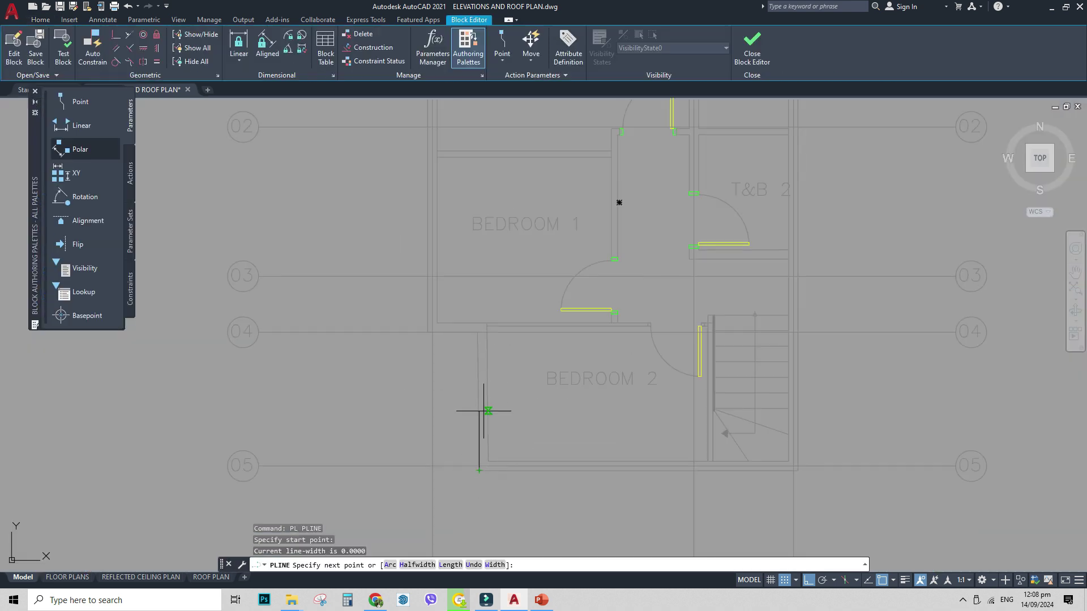
{"action": "left_click", "coordinate": [490, 291]}
{"action": "key", "text": "Escape"}
{"action": "scroll", "coordinate": [487, 337], "scroll_direction": "up", "scroll_amount": 5}
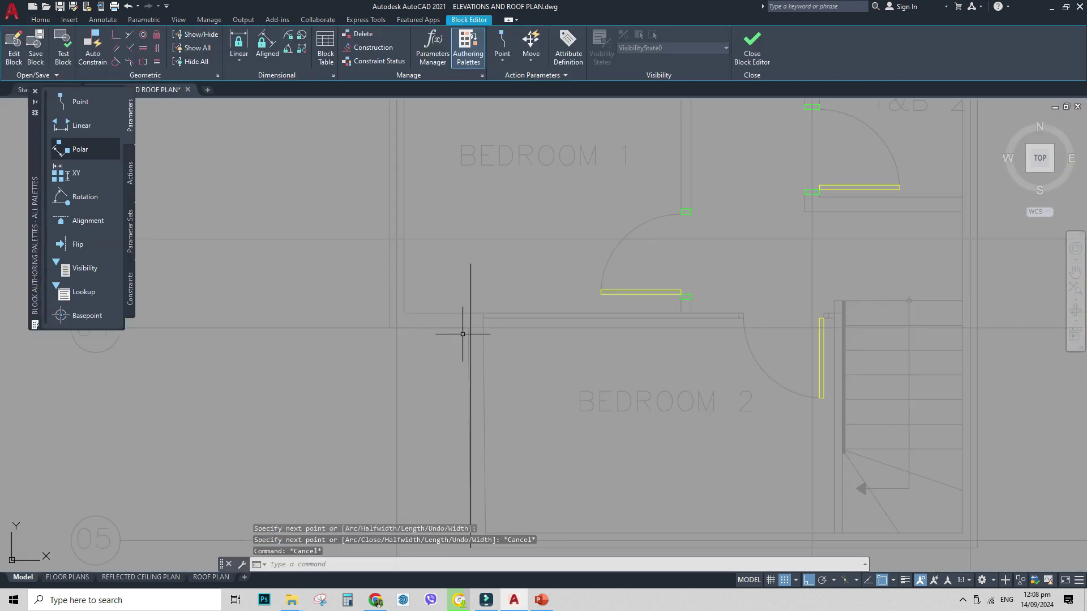
{"action": "left_click", "coordinate": [476, 323]}
{"action": "left_click", "coordinate": [475, 315]}
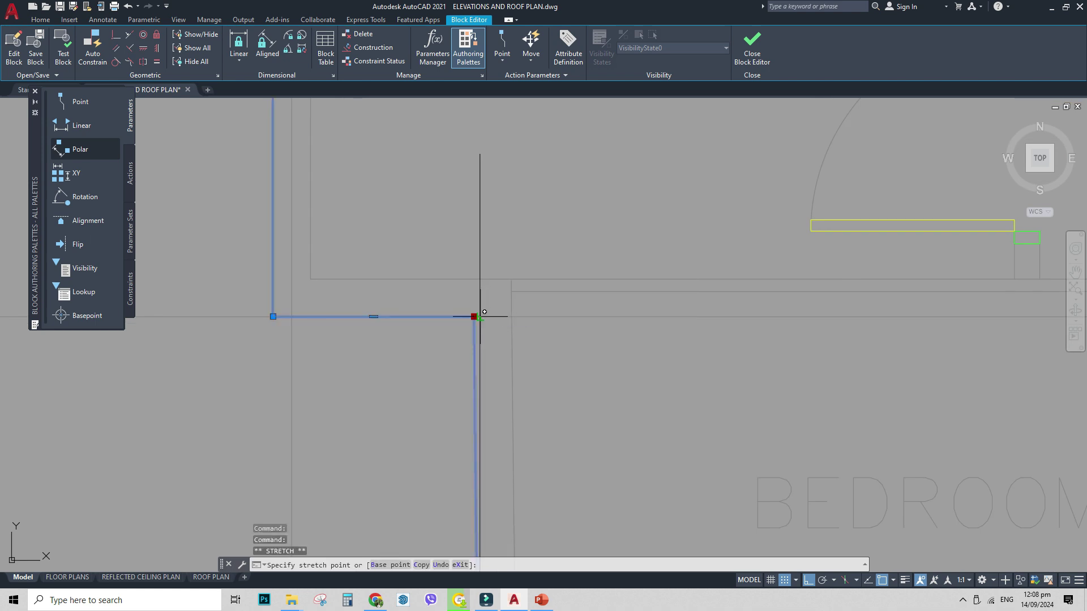
{"action": "scroll", "coordinate": [527, 295], "scroll_direction": "down", "scroll_amount": 3}
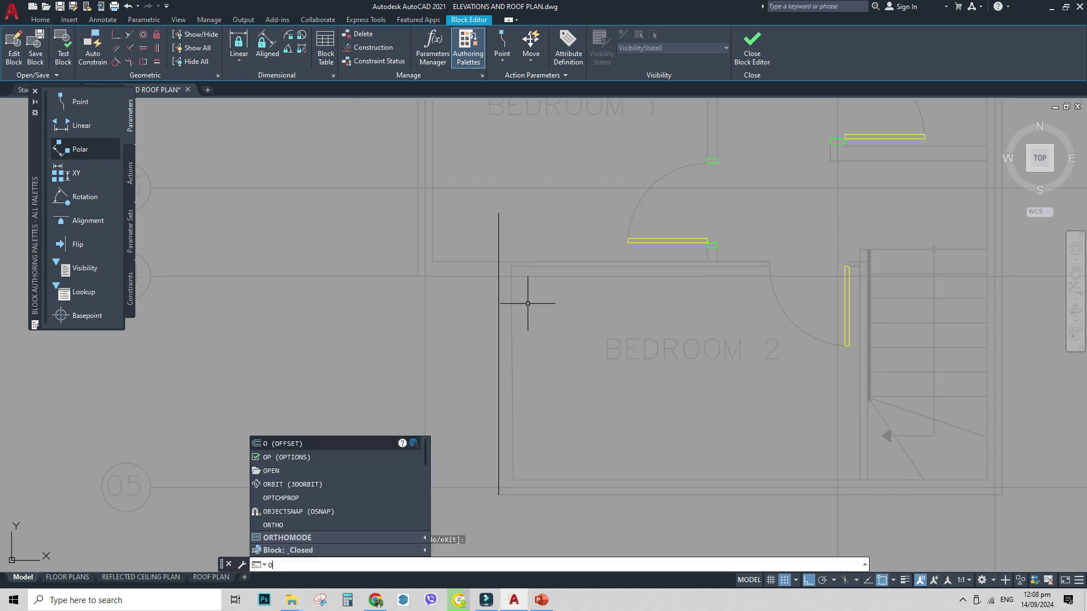
- Straighten the inner wall line beside Bedroom 2 by stretching its upper corner onto a second vertical guide polyline drawn from its lower corner
{"action": "type", "text": "pl"}
{"action": "key", "text": "Return"}
{"action": "left_click", "coordinate": [513, 480]}
{"action": "key", "text": "Escape"}
{"action": "key", "text": "Escape"}
{"action": "scroll", "coordinate": [514, 260], "scroll_direction": "up", "scroll_amount": 3}
{"action": "left_click", "coordinate": [510, 240]}
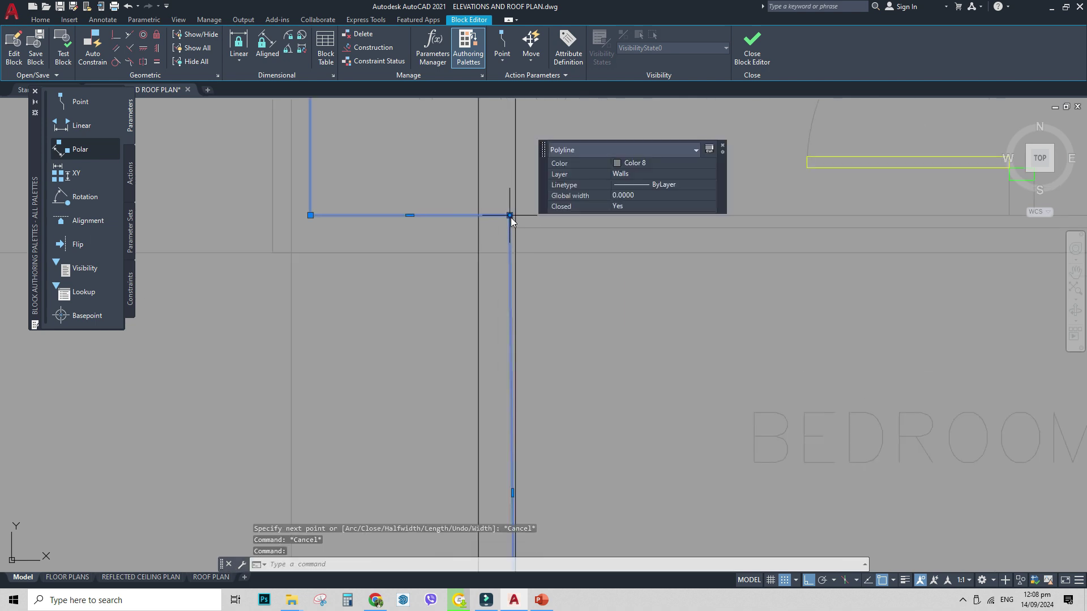
{"action": "key", "text": "Escape"}
- Erase the two guide polylines and close the block editor, saving the changes to SECOND FLOOR PLAN
{"action": "left_click", "coordinate": [524, 182]}
{"action": "left_click", "coordinate": [432, 160]}
{"action": "key", "text": "Delete"}
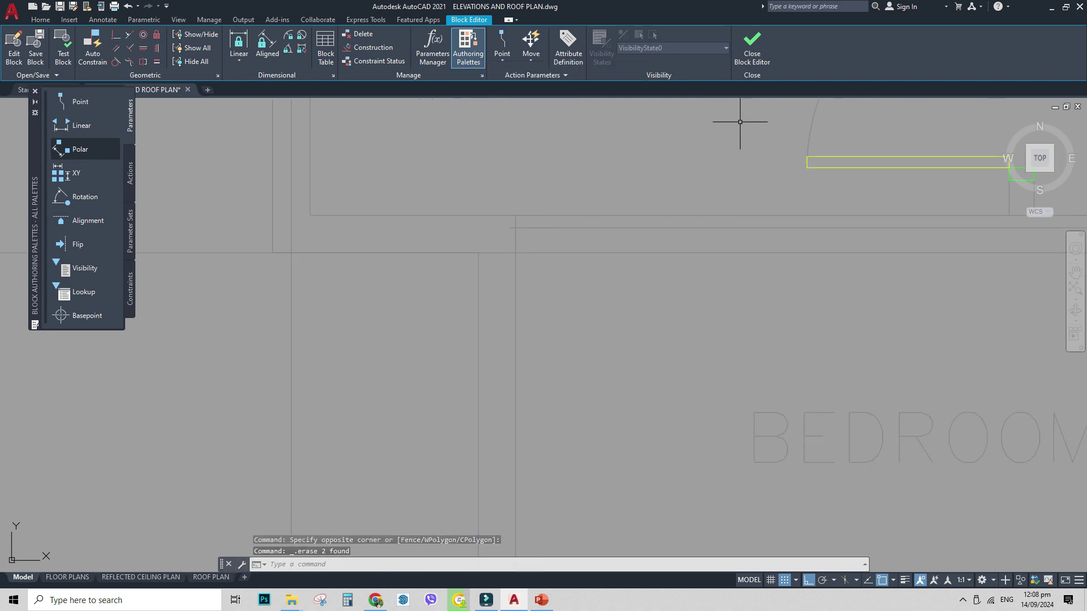
{"action": "left_click", "coordinate": [750, 52]}
{"action": "left_click", "coordinate": [562, 287]}
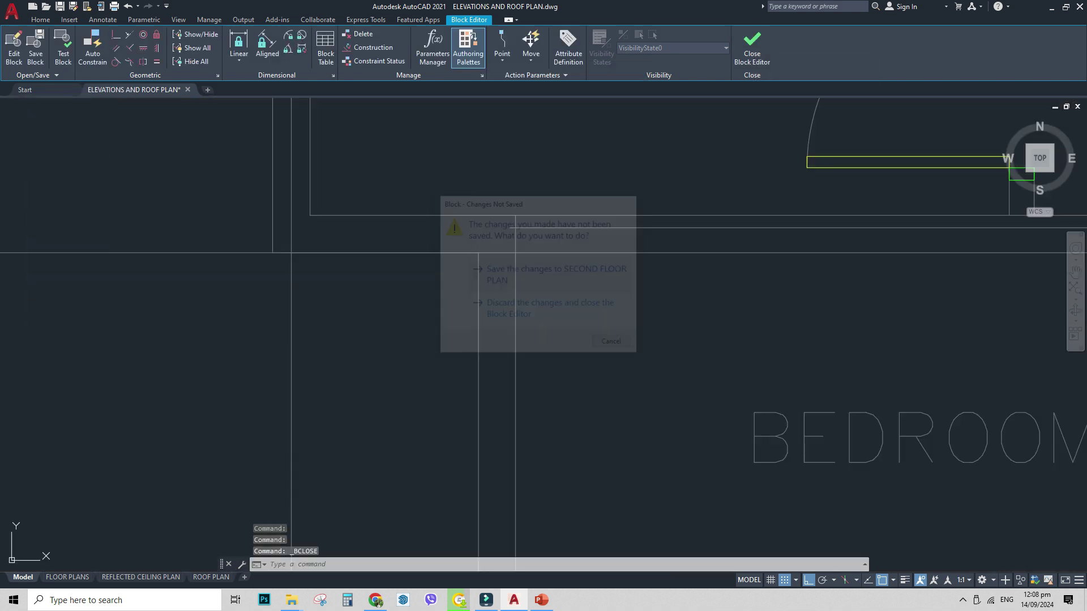
{"action": "scroll", "coordinate": [584, 342], "scroll_direction": "down", "scroll_amount": 2}
{"action": "scroll", "coordinate": [584, 342], "scroll_direction": "down", "scroll_amount": 4}
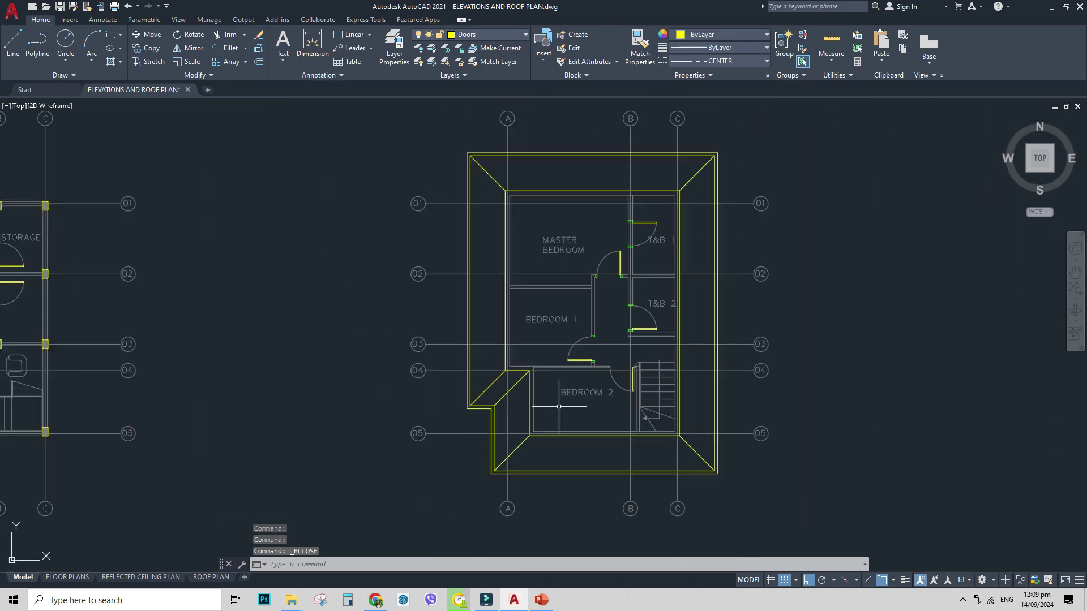
{"action": "key", "text": "Escape"}
{"action": "left_click", "coordinate": [627, 178]}
{"action": "left_click", "coordinate": [621, 176]}
{"action": "key", "text": "Escape"}
{"action": "key", "text": "Escape"}
- Start a hatch for the roof surfaces with the user-defined USER pattern
{"action": "middle_click_drag", "start_coordinate": [615, 183], "coordinate": [606, 217]}
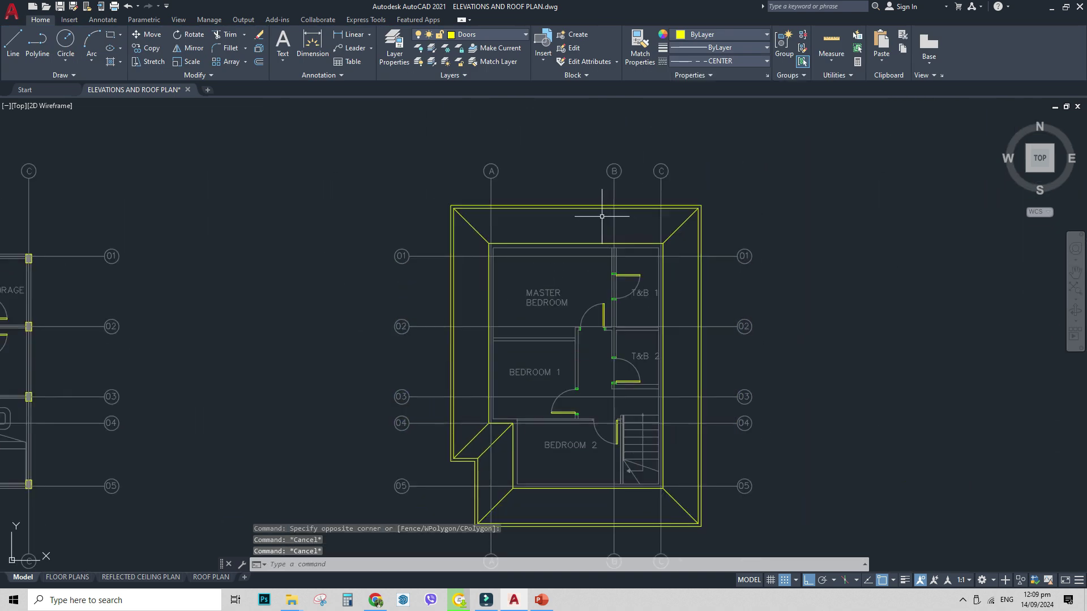
{"action": "key", "text": "Return"}
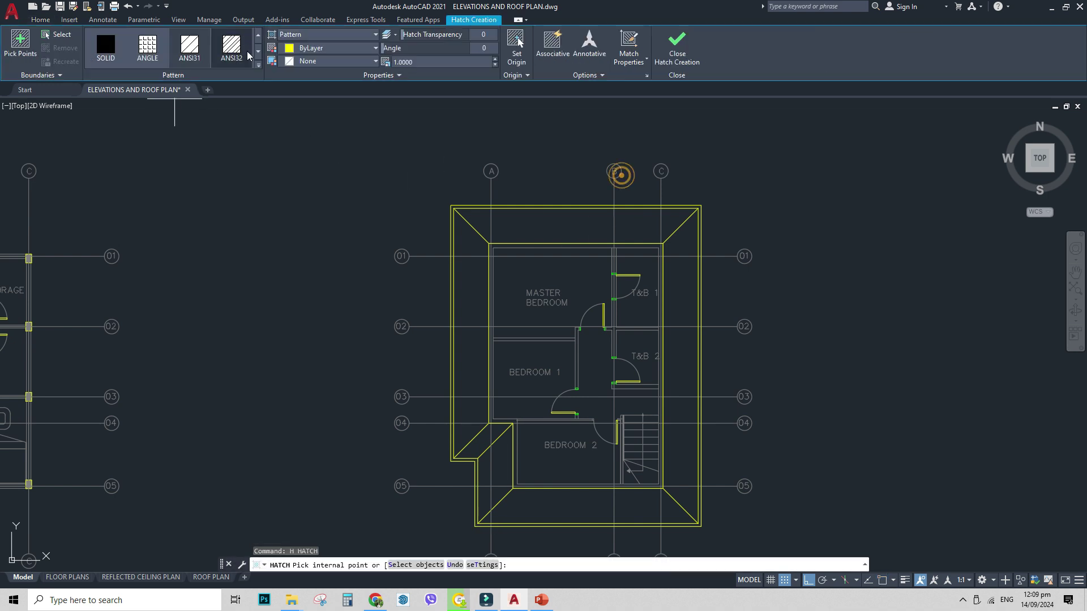
{"action": "left_click", "coordinate": [257, 56]}
{"action": "left_click", "coordinate": [257, 56]}
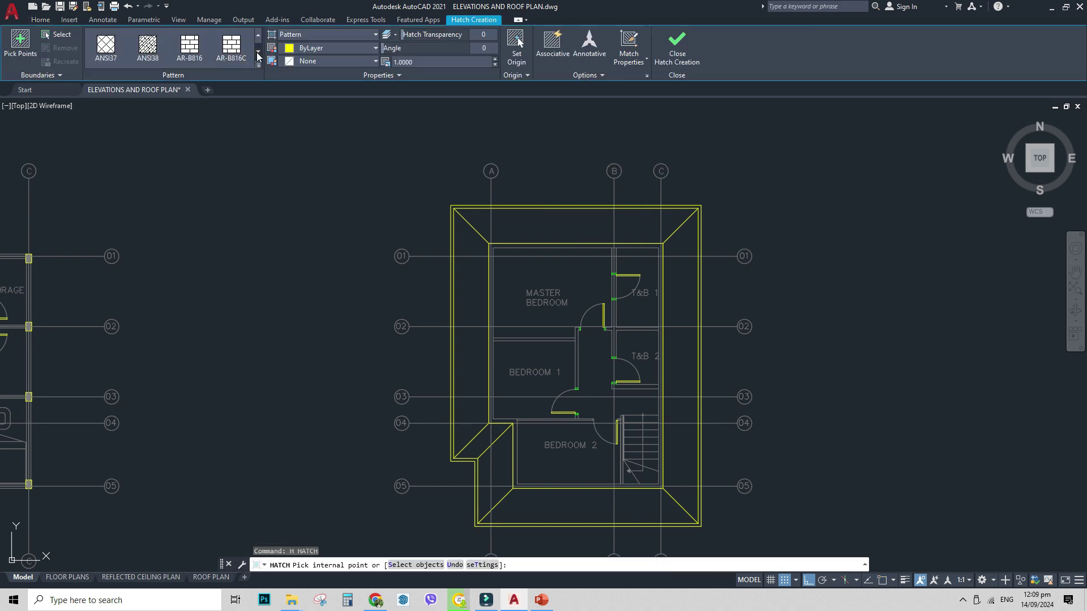
{"action": "left_click", "coordinate": [258, 56]}
{"action": "left_click", "coordinate": [257, 56]}
{"action": "left_click", "coordinate": [257, 56]}
{"action": "left_click", "coordinate": [257, 56]}
{"action": "left_click", "coordinate": [258, 56]}
{"action": "left_click", "coordinate": [258, 57]}
{"action": "left_click", "coordinate": [258, 56]}
{"action": "left_click", "coordinate": [258, 56]}
{"action": "left_click", "coordinate": [257, 56]}
{"action": "left_click", "coordinate": [258, 56]}
{"action": "left_click", "coordinate": [258, 56]}
{"action": "left_click", "coordinate": [257, 56]}
{"action": "left_click", "coordinate": [258, 56]}
{"action": "left_click", "coordinate": [257, 55]}
{"action": "left_click", "coordinate": [257, 55]}
{"action": "left_click", "coordinate": [257, 56]}
{"action": "left_click", "coordinate": [148, 48]}
- Hatch the four sections of the roof strip above the Master Bedroom and T&B 1, between the hip lines
{"action": "scroll", "coordinate": [607, 224], "scroll_direction": "up", "scroll_amount": 4}
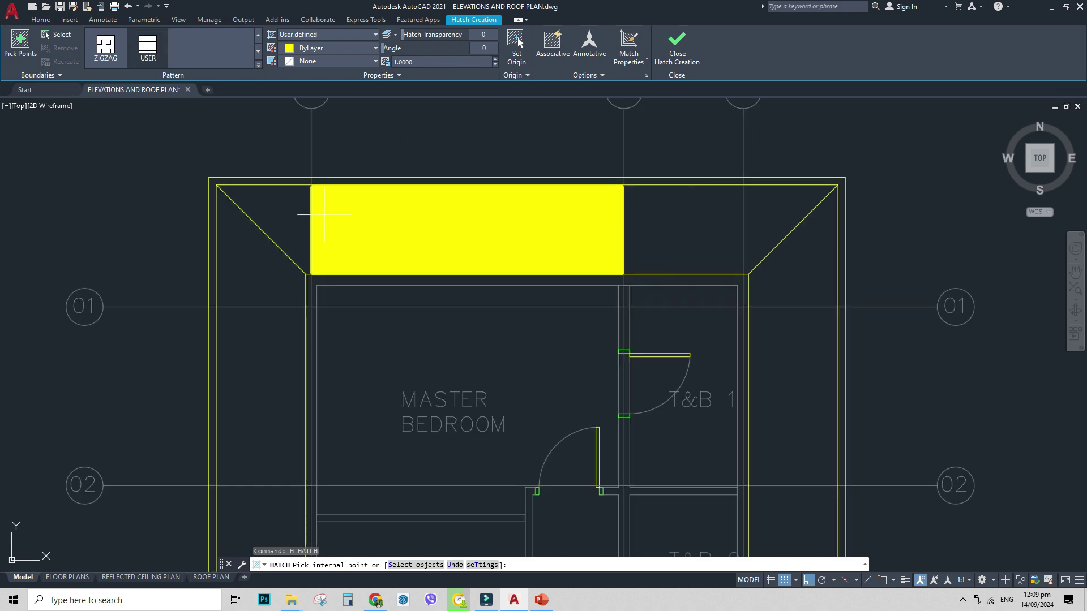
{"action": "left_click", "coordinate": [297, 211]}
{"action": "left_click", "coordinate": [554, 231]}
{"action": "left_click", "coordinate": [650, 232]}
{"action": "left_click", "coordinate": [764, 215]}
{"action": "scroll", "coordinate": [573, 197], "scroll_direction": "down", "scroll_amount": 4}
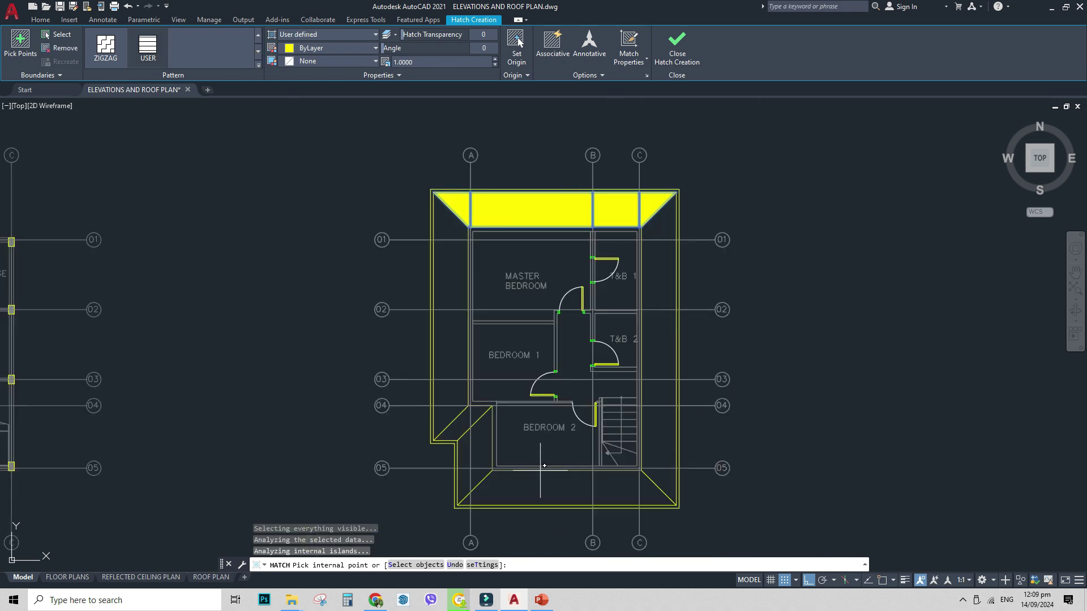
- Add the sections of the roof strip below Bedroom 2 to the same hatch and finish it
{"action": "scroll", "coordinate": [499, 498], "scroll_direction": "up", "scroll_amount": 1}
{"action": "left_click", "coordinate": [579, 484]}
{"action": "left_click", "coordinate": [683, 485]}
{"action": "left_click", "coordinate": [750, 493]}
{"action": "scroll", "coordinate": [524, 476], "scroll_direction": "down", "scroll_amount": 2}
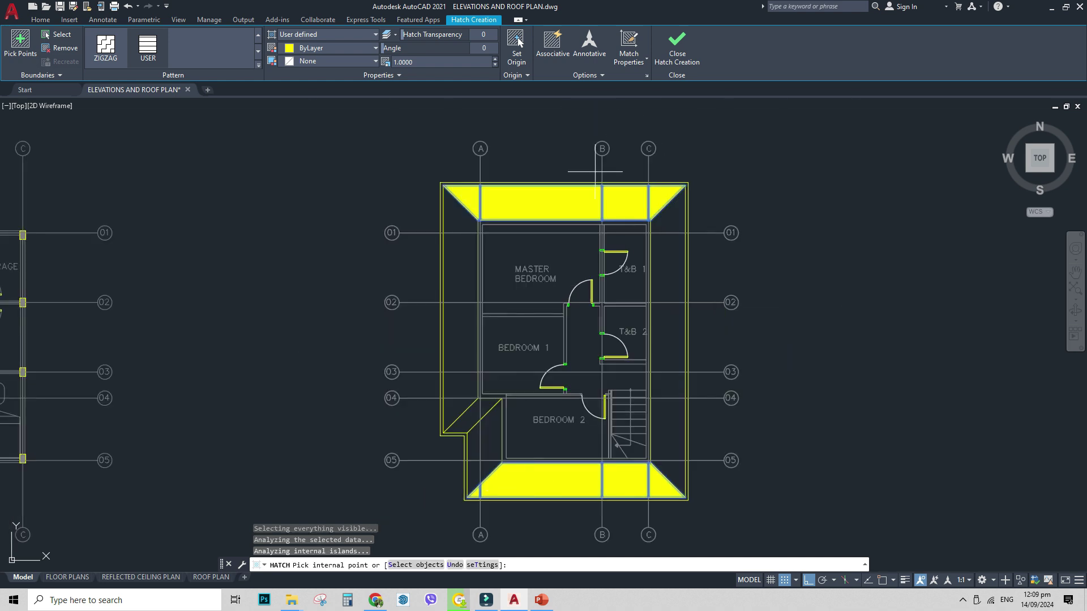
{"action": "key", "text": "Return"}
- Set the line spacing of the upper and lower roof strip hatch to 150, trying 50 and 100 first
{"action": "left_click", "coordinate": [563, 201]}
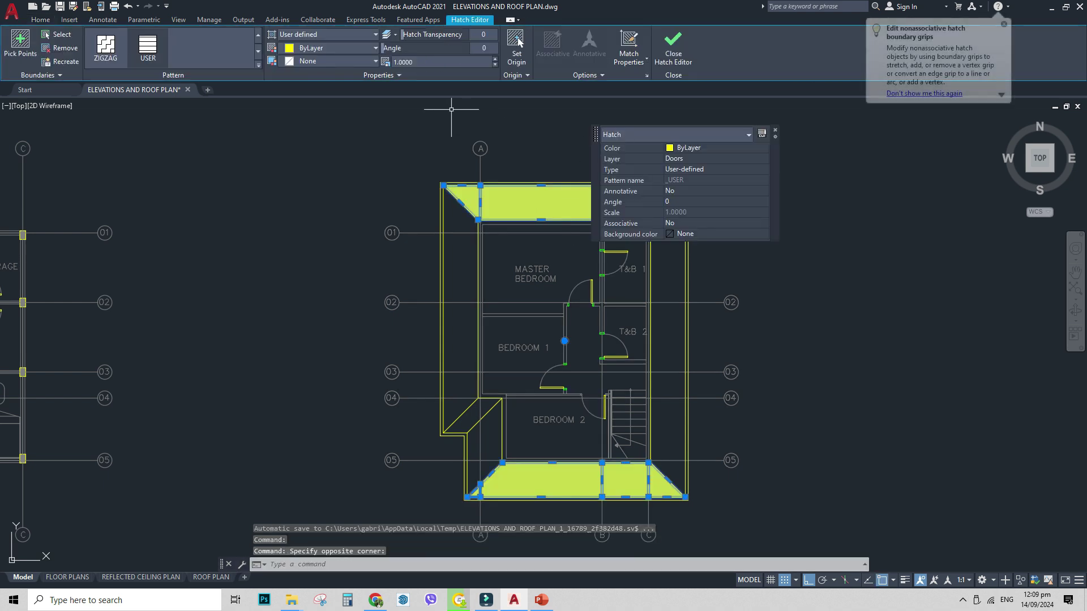
{"action": "left_click", "coordinate": [405, 62]}
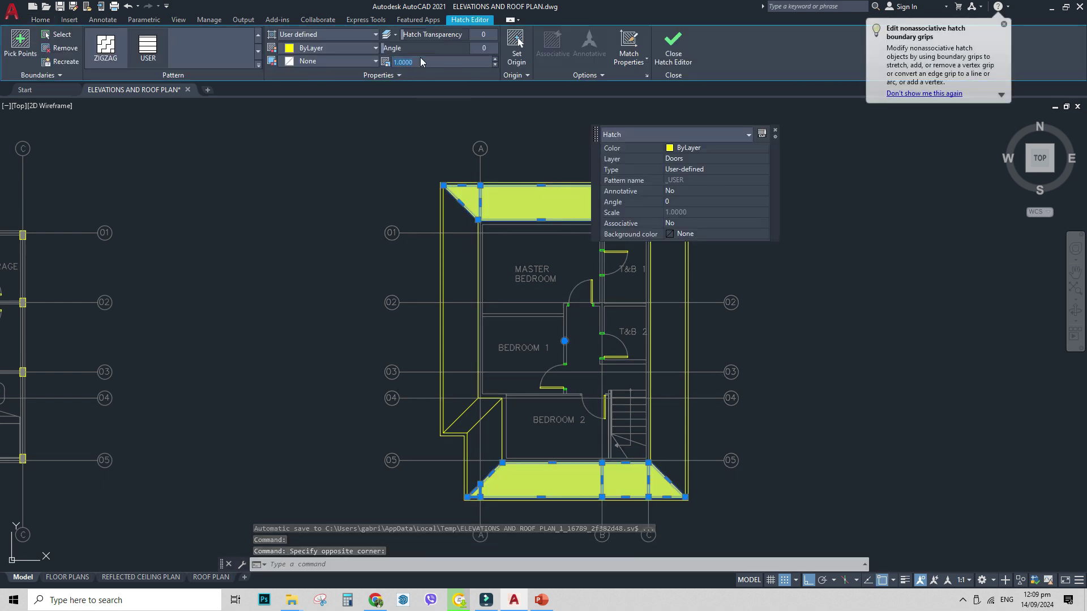
{"action": "type", "text": "50"}
{"action": "key", "text": "Return"}
{"action": "scroll", "coordinate": [492, 201], "scroll_direction": "up", "scroll_amount": 4}
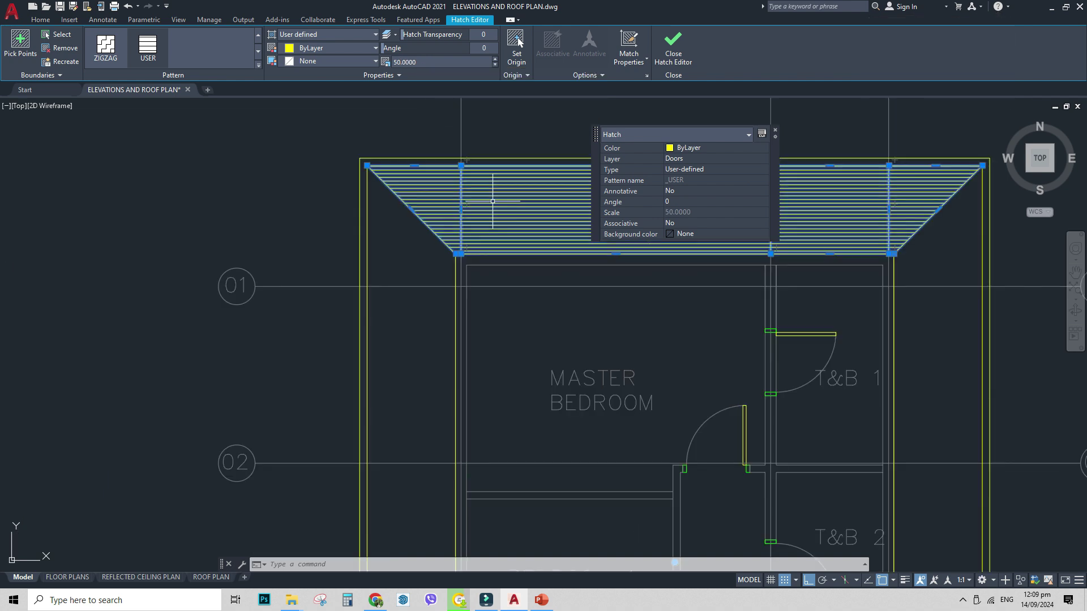
{"action": "left_click", "coordinate": [431, 63]}
{"action": "key", "text": "Return"}
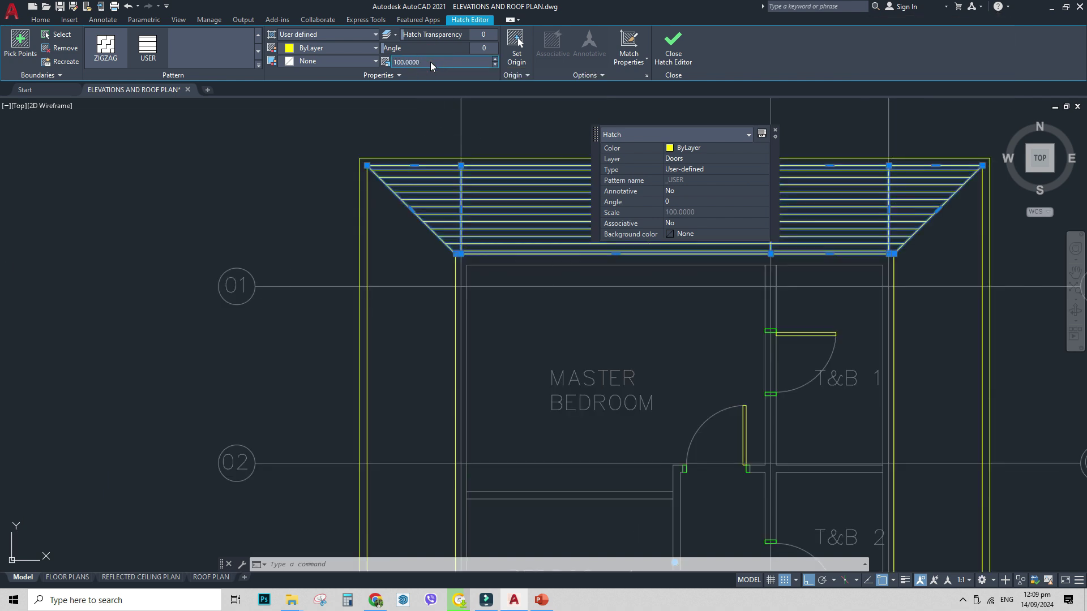
{"action": "double_click", "coordinate": [430, 62]}
{"action": "type", "text": "150"}
{"action": "key", "text": "Return"}
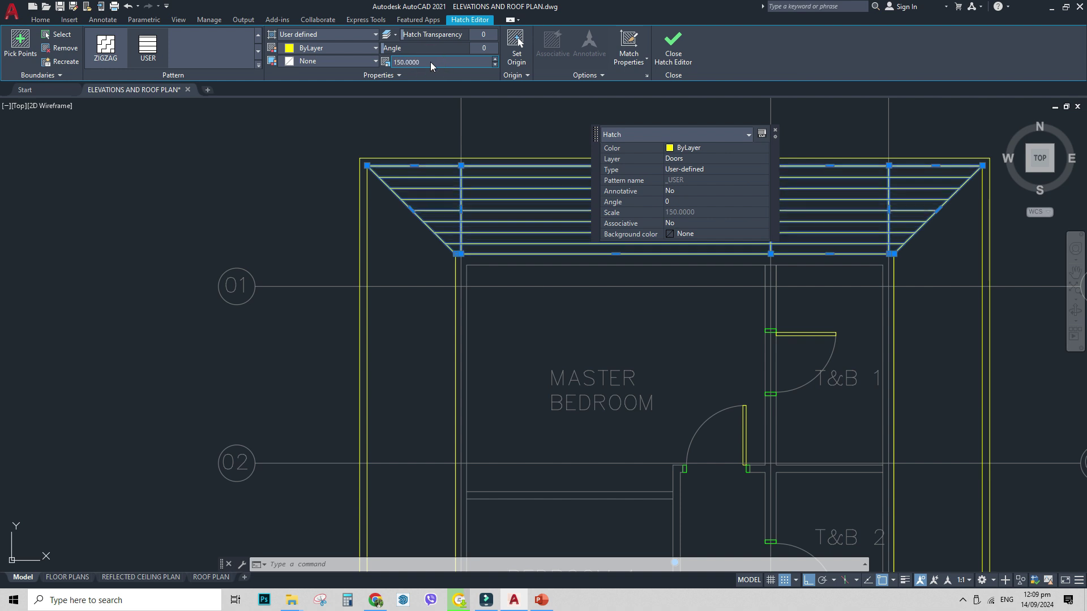
- Set the angle of the upper and lower roof strip hatch to 90
{"action": "left_click", "coordinate": [489, 49]}
{"action": "type", "text": "90"}
{"action": "key", "text": "Return"}
{"action": "scroll", "coordinate": [644, 300], "scroll_direction": "down", "scroll_amount": 4}
{"action": "key", "text": "Escape"}
{"action": "key", "text": "Escape"}
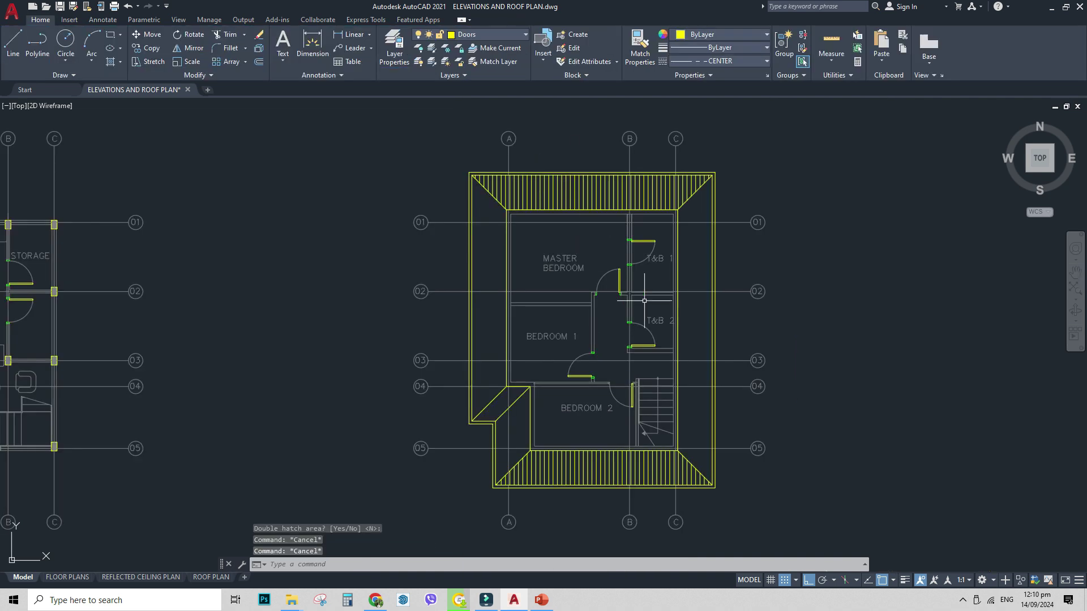
- Start another user-defined hatch and fill all sections of the east roof strip beside T&B 1, T&B 2 and the stairs
{"action": "middle_click_drag", "start_coordinate": [644, 301], "coordinate": [619, 299]}
{"action": "type", "text": "h"}
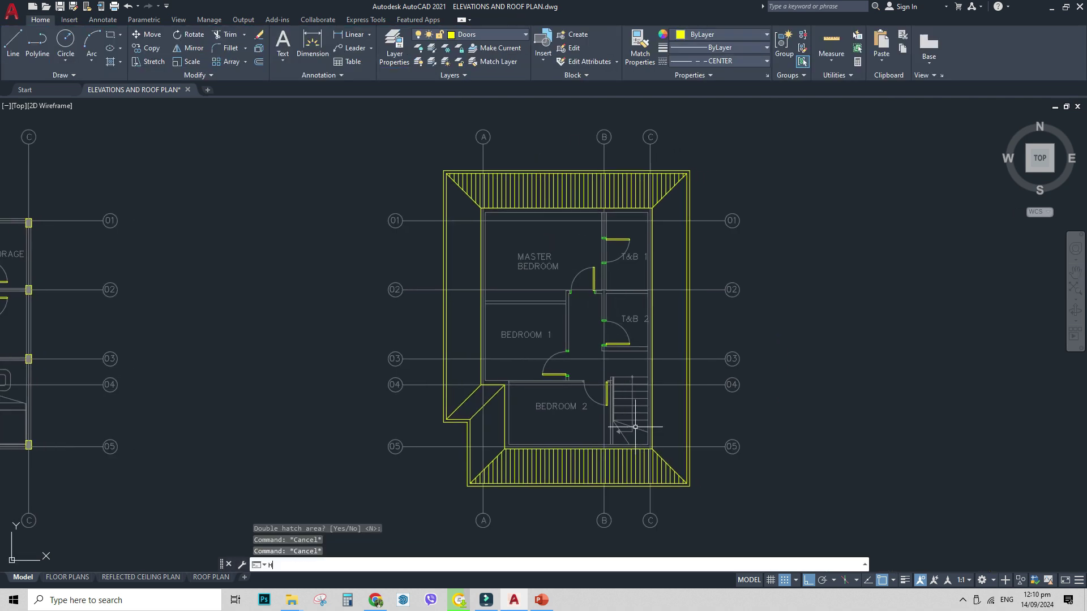
{"action": "key", "text": "Return"}
{"action": "left_click", "coordinate": [672, 214]}
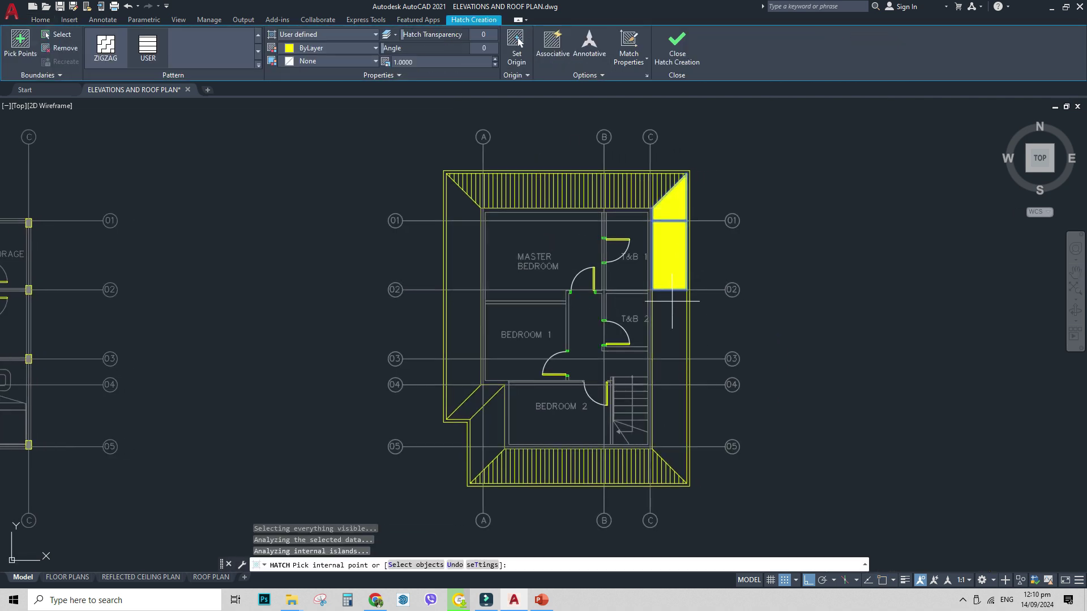
{"action": "left_click", "coordinate": [670, 304]}
{"action": "left_click", "coordinate": [672, 374]}
{"action": "left_click", "coordinate": [672, 398]}
{"action": "left_click", "coordinate": [682, 451]}
- Add the roof strip west of Bedroom 2 and the long west roof strip to the hatch and finish it
{"action": "left_click", "coordinate": [484, 427]}
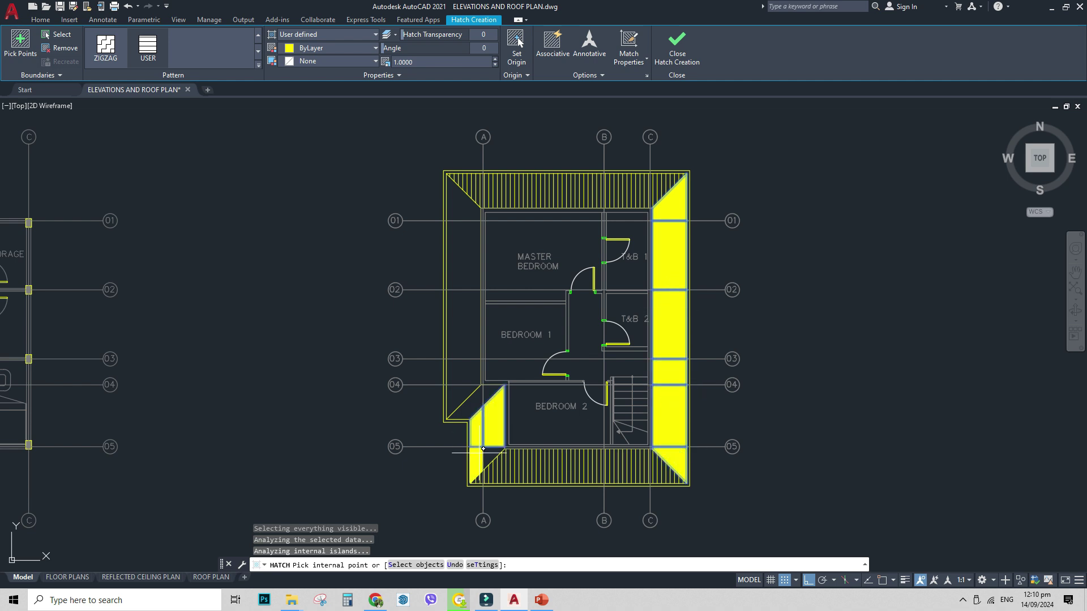
{"action": "left_click", "coordinate": [489, 454]}
{"action": "left_click", "coordinate": [460, 391]}
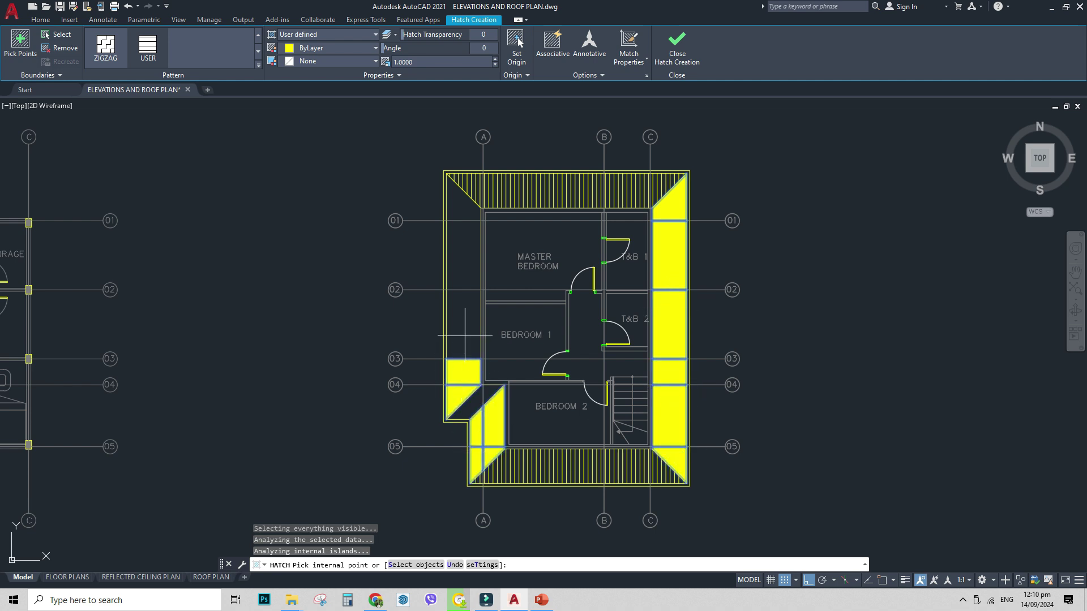
{"action": "left_click", "coordinate": [464, 374]}
{"action": "left_click", "coordinate": [466, 320]}
{"action": "left_click", "coordinate": [465, 249]}
{"action": "key", "text": "Escape"}
{"action": "key", "text": "Escape"}
{"action": "key", "text": "Escape"}
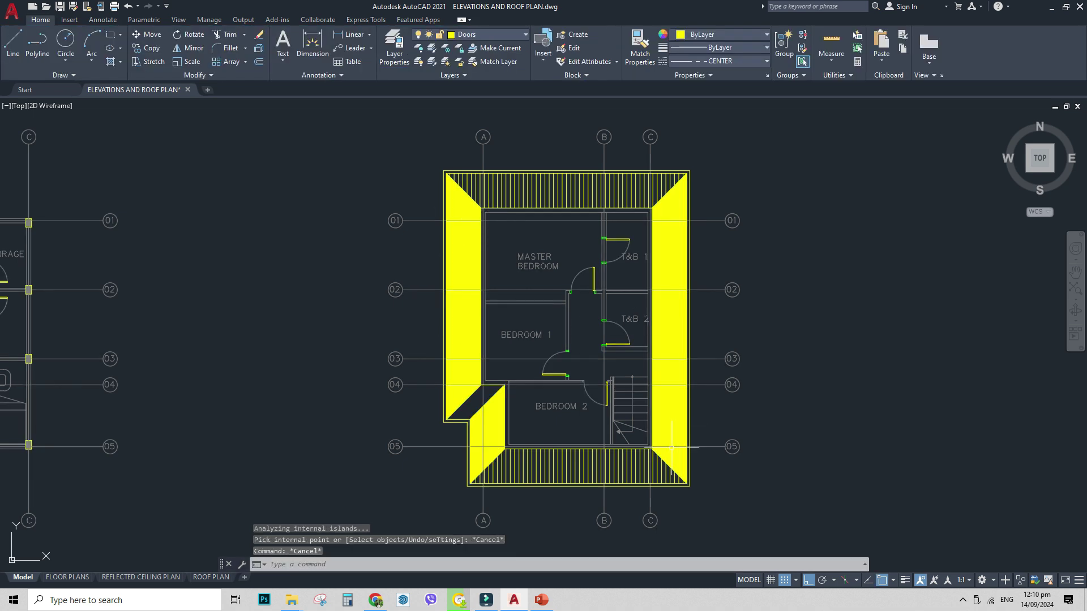
- Match the properties of the lower roof strip's hatch onto the east and west roof strip hatch
{"action": "scroll", "coordinate": [627, 484], "scroll_direction": "up", "scroll_amount": 4}
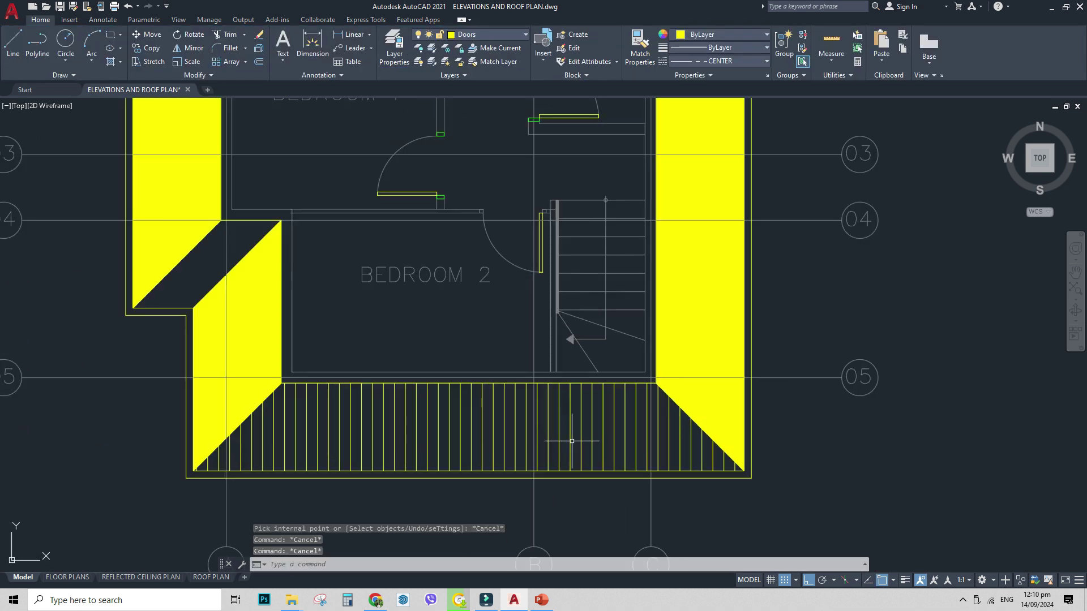
{"action": "type", "text": "MA"}
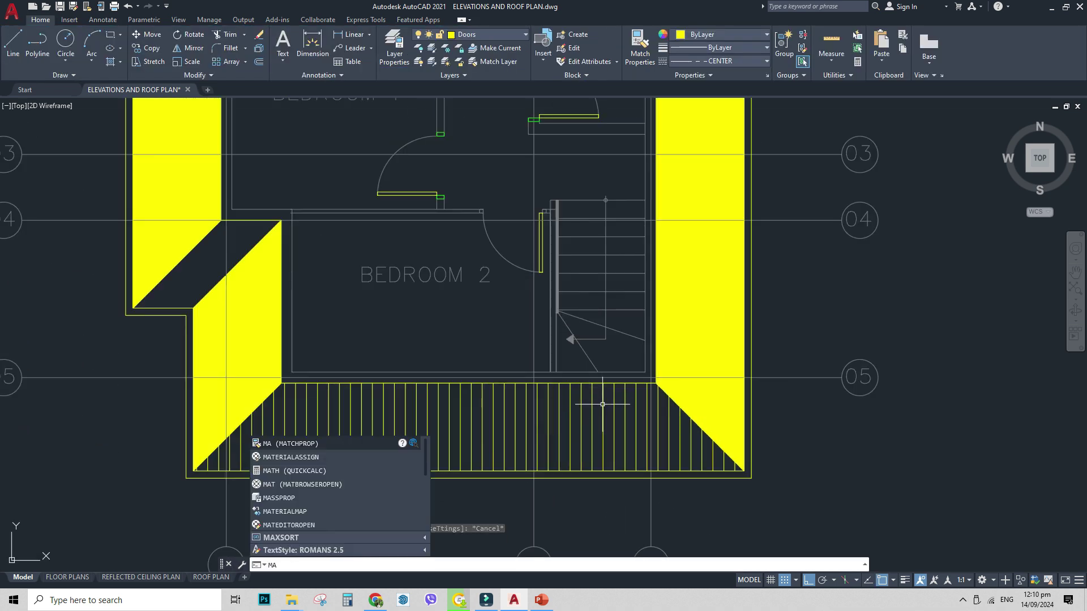
{"action": "key", "text": "Return"}
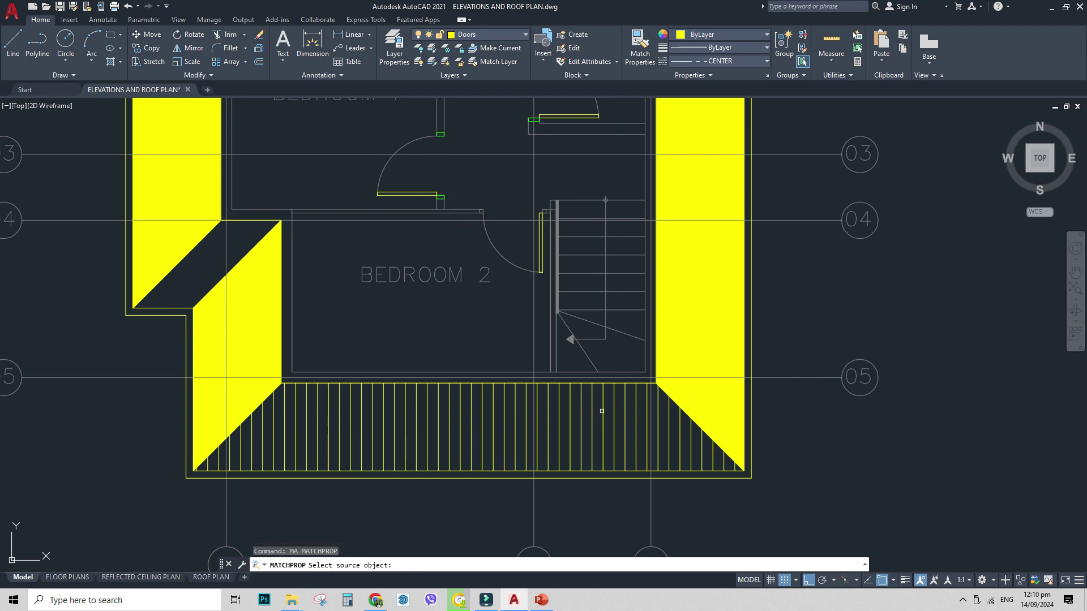
{"action": "left_click", "coordinate": [602, 411]}
{"action": "left_click", "coordinate": [669, 311]}
{"action": "scroll", "coordinate": [678, 440], "scroll_direction": "down", "scroll_amount": 4}
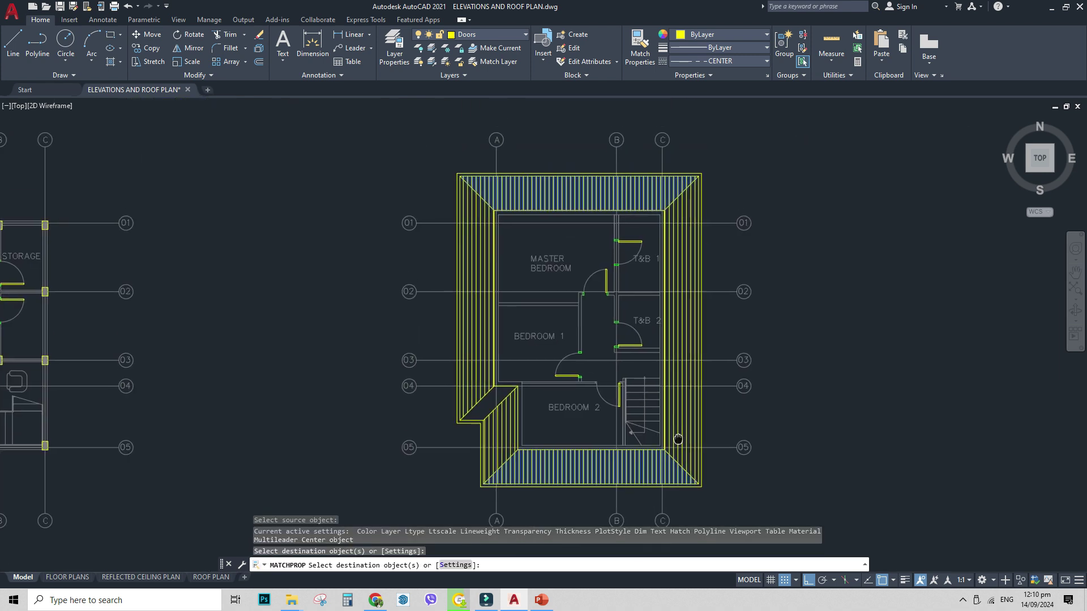
{"action": "scroll", "coordinate": [678, 440], "scroll_direction": "up", "scroll_amount": 4}
{"action": "key", "text": "Escape"}
{"action": "key", "text": "Escape"}
- Set the angle of the east and west roof strip hatch to 0
{"action": "left_click", "coordinate": [712, 286]}
{"action": "left_click", "coordinate": [644, 340]}
{"action": "scroll", "coordinate": [647, 336], "scroll_direction": "down", "scroll_amount": 2}
{"action": "middle_click_drag", "start_coordinate": [571, 263], "coordinate": [557, 296]}
{"action": "type", "text": "0"}
{"action": "key", "text": "Return"}
{"action": "key", "text": "Escape"}
{"action": "key", "text": "Escape"}
{"action": "scroll", "coordinate": [594, 367], "scroll_direction": "down", "scroll_amount": 2}
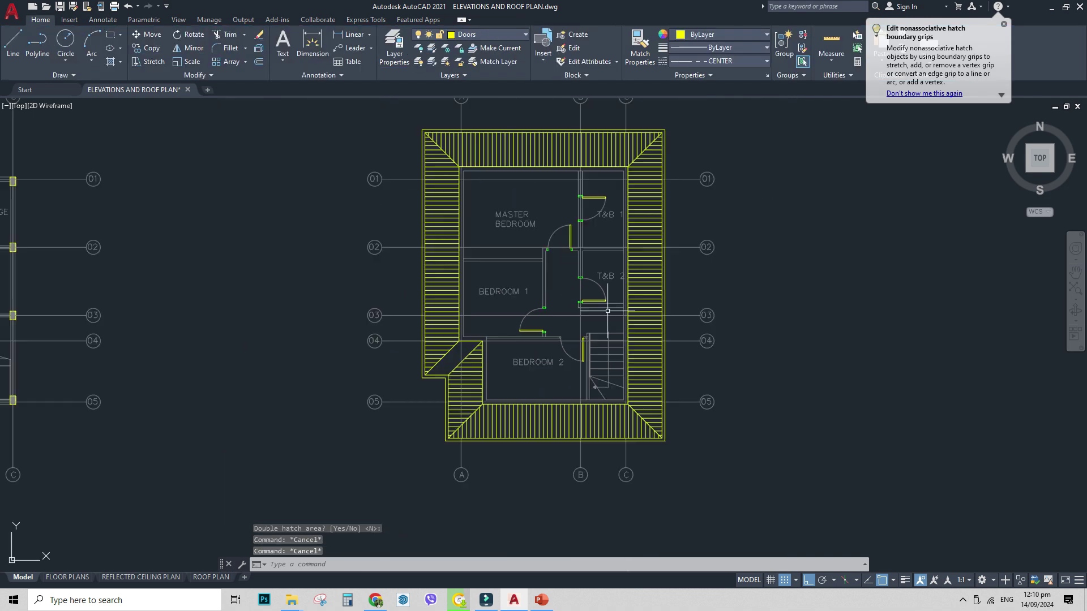
- Hatch the unfilled slanted roof section between the two diagonals at the notch beside Bedroom 2
{"action": "scroll", "coordinate": [477, 393], "scroll_direction": "up", "scroll_amount": 2}
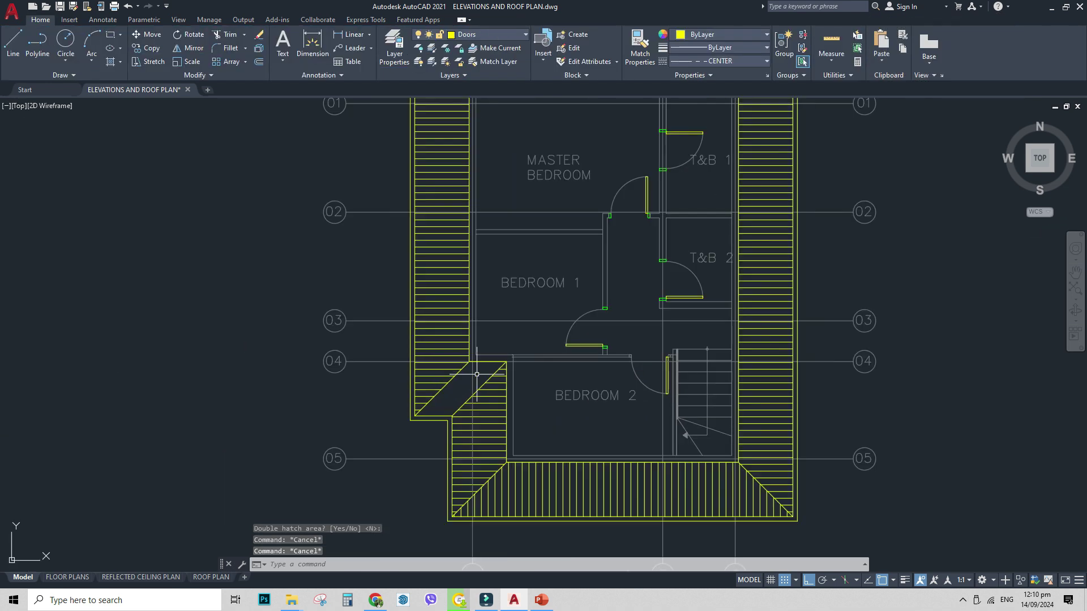
{"action": "key", "text": "Escape"}
{"action": "type", "text": "h"}
{"action": "key", "text": "Return"}
{"action": "left_click", "coordinate": [484, 372]}
{"action": "left_click", "coordinate": [462, 399]}
{"action": "key", "text": "Escape"}
{"action": "key", "text": "Escape"}
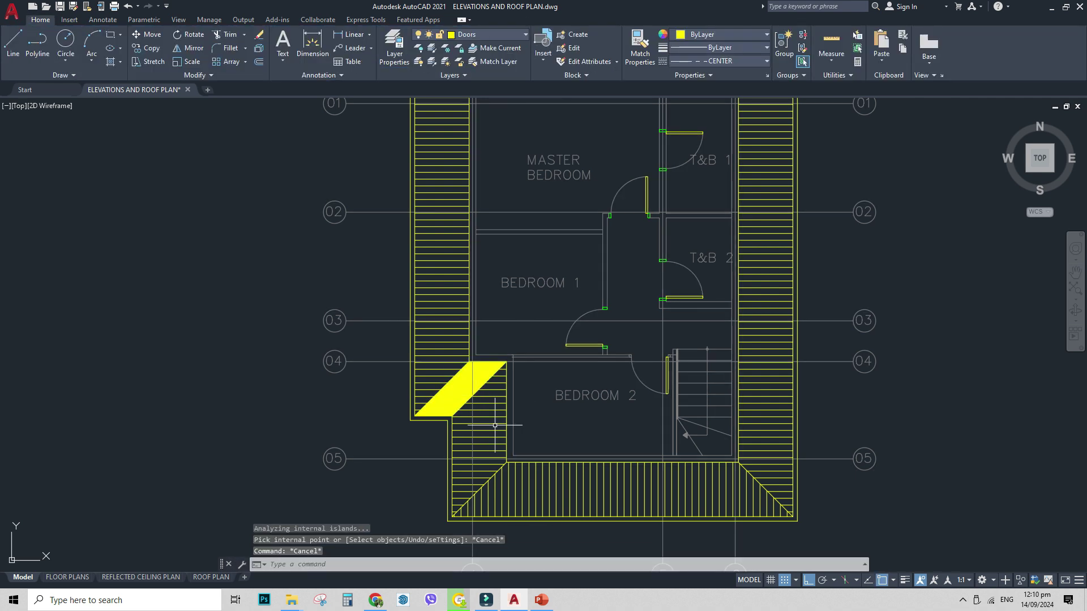
- Match the properties of the lower roof strip's hatch onto the slanted roof section's hatch at the notch beside Bedroom 2
{"action": "type", "text": "ma"}
{"action": "key", "text": "Return"}
{"action": "left_click", "coordinate": [611, 498]}
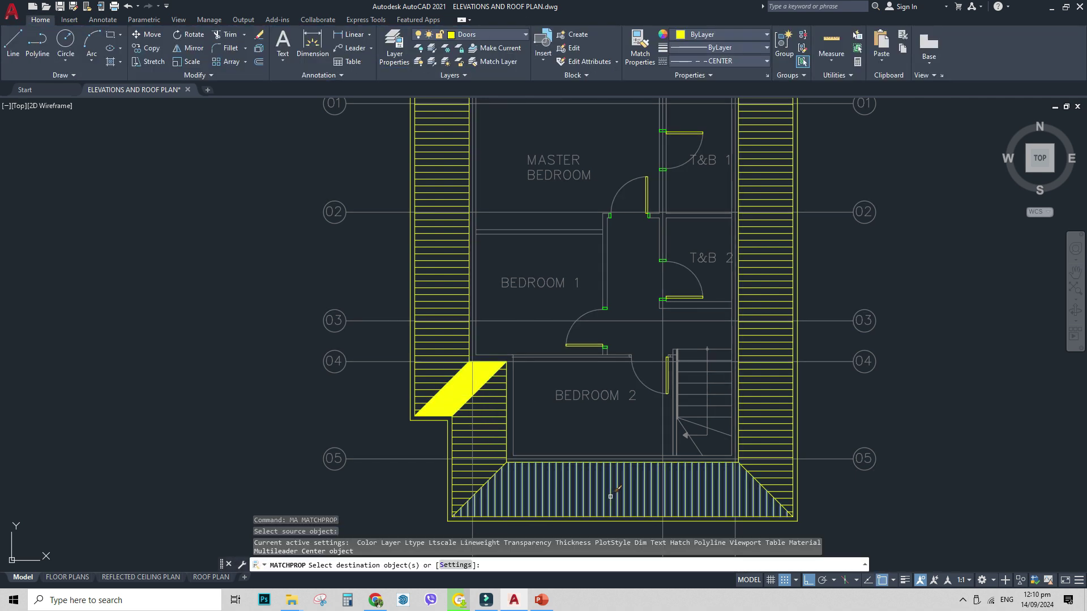
{"action": "left_click", "coordinate": [461, 389]}
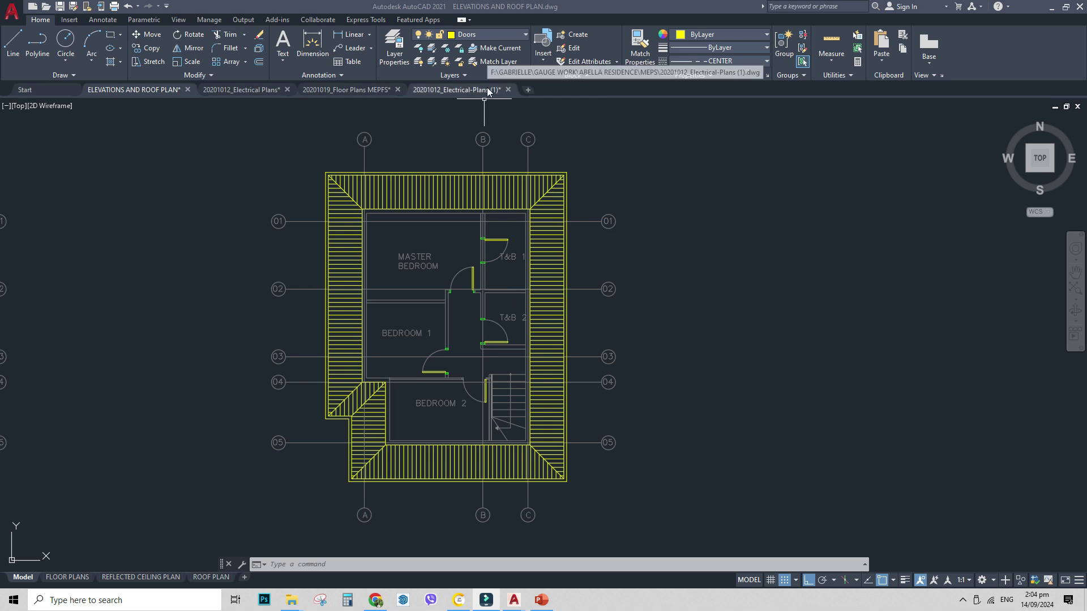
- Switch to the 20201012_Electrical-Plans (1) drawing and examine the LED light symbol in its legend
{"action": "left_click", "coordinate": [485, 89]}
{"action": "middle_click_drag", "start_coordinate": [368, 305], "coordinate": [440, 322]}
{"action": "scroll", "coordinate": [492, 385], "scroll_direction": "up", "scroll_amount": 1}
{"action": "scroll", "coordinate": [491, 385], "scroll_direction": "down", "scroll_amount": 2}
{"action": "scroll", "coordinate": [432, 458], "scroll_direction": "up", "scroll_amount": 2}
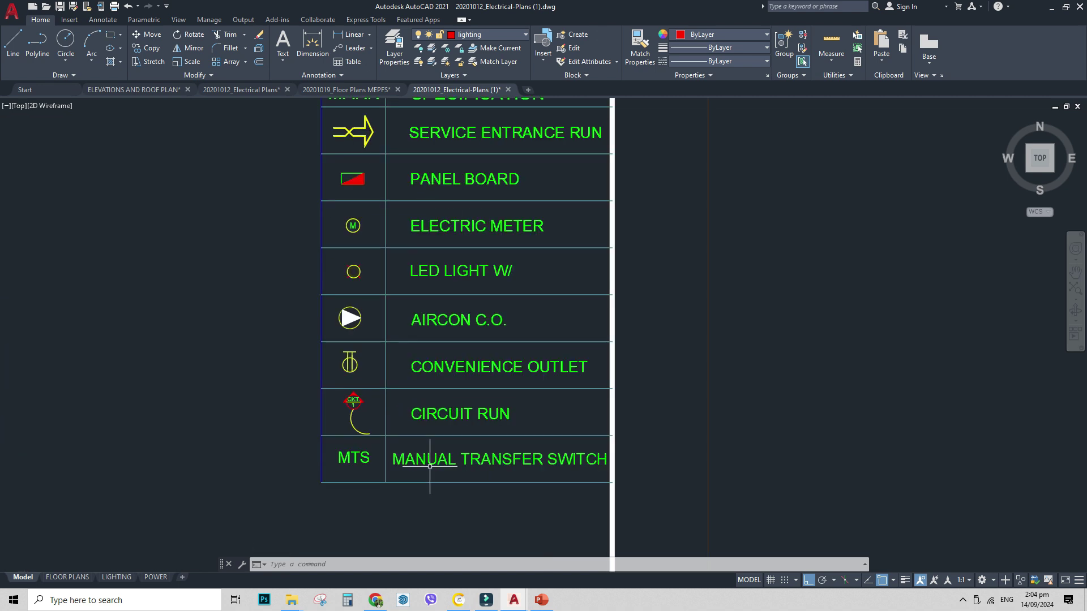
{"action": "middle_click_drag", "start_coordinate": [369, 322], "coordinate": [372, 428]}
{"action": "scroll", "coordinate": [372, 377], "scroll_direction": "up", "scroll_amount": 6}
{"action": "left_click", "coordinate": [257, 320]}
{"action": "left_click", "coordinate": [384, 453]}
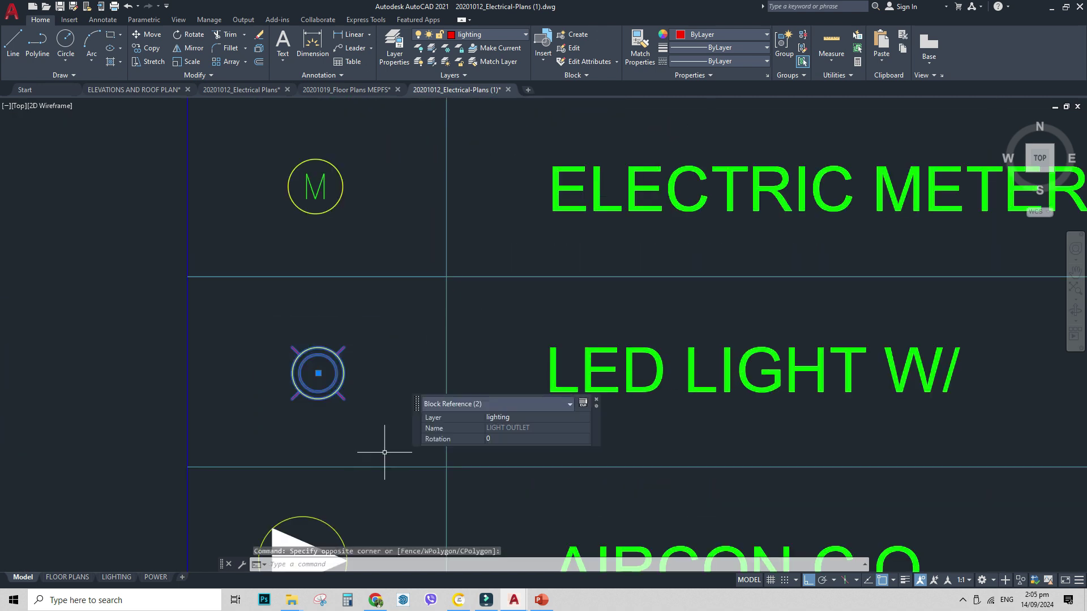
{"action": "key", "text": "Escape"}
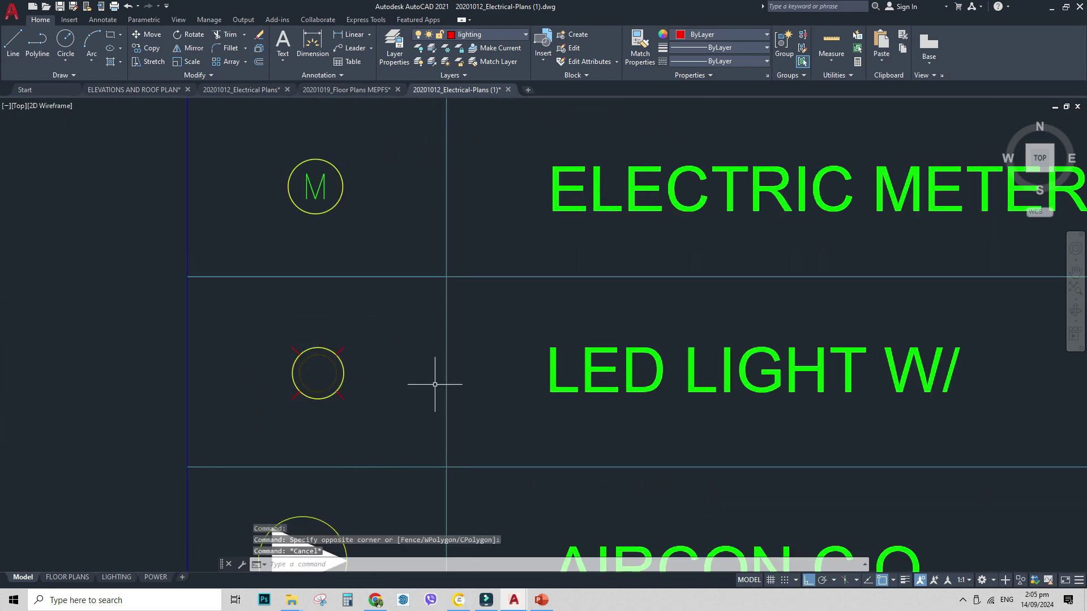
{"action": "scroll", "coordinate": [319, 357], "scroll_direction": "down", "scroll_amount": 2}
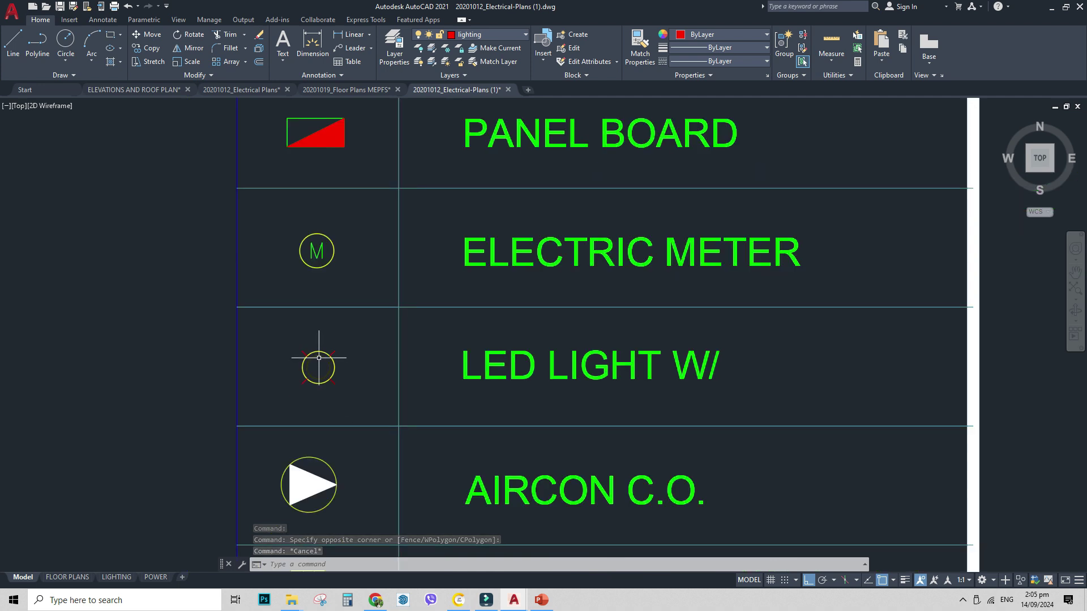
- Switch to the 20201019_Floor Plans MEPFS drawing and examine the hatched eave above Bedroom 01 on the ceiling plan
{"action": "left_click", "coordinate": [339, 93]}
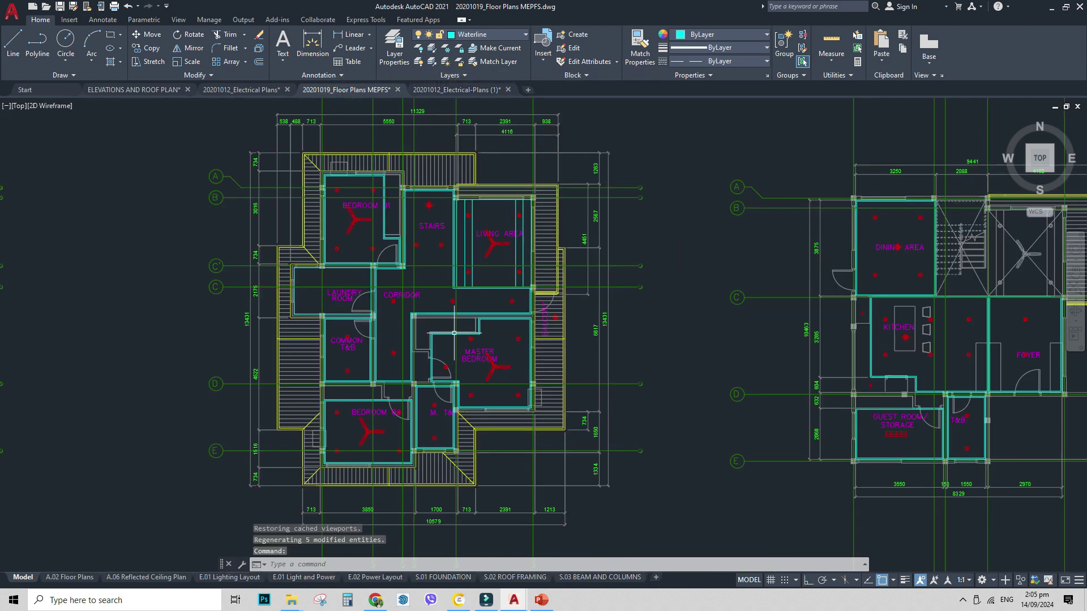
{"action": "middle_click_drag", "start_coordinate": [426, 425], "coordinate": [470, 421]}
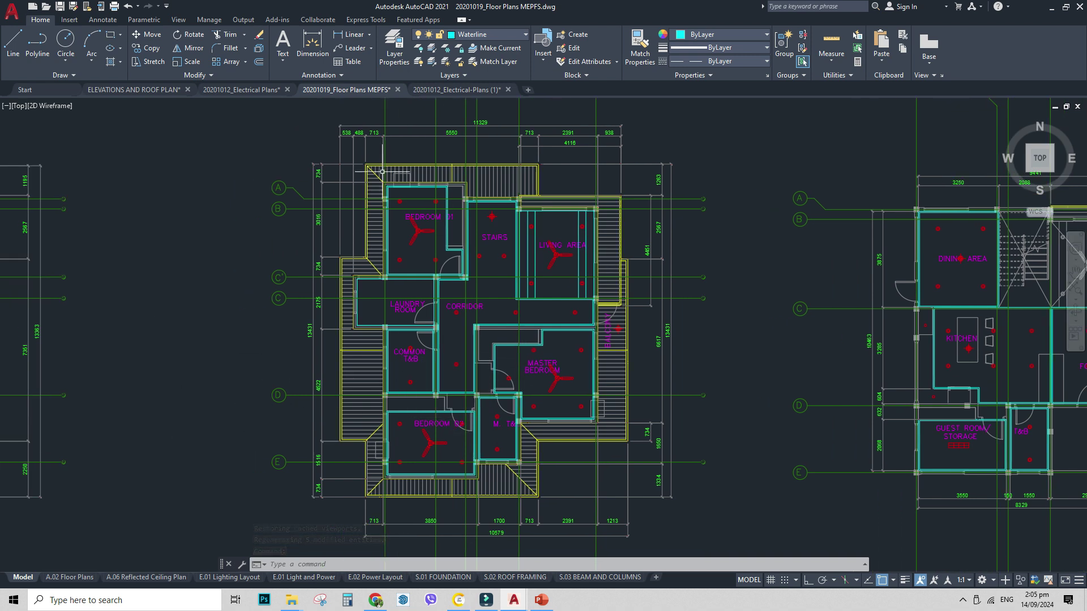
{"action": "scroll", "coordinate": [399, 173], "scroll_direction": "up", "scroll_amount": 4}
{"action": "scroll", "coordinate": [397, 189], "scroll_direction": "up", "scroll_amount": 2}
{"action": "middle_click_drag", "start_coordinate": [399, 194], "coordinate": [391, 221]}
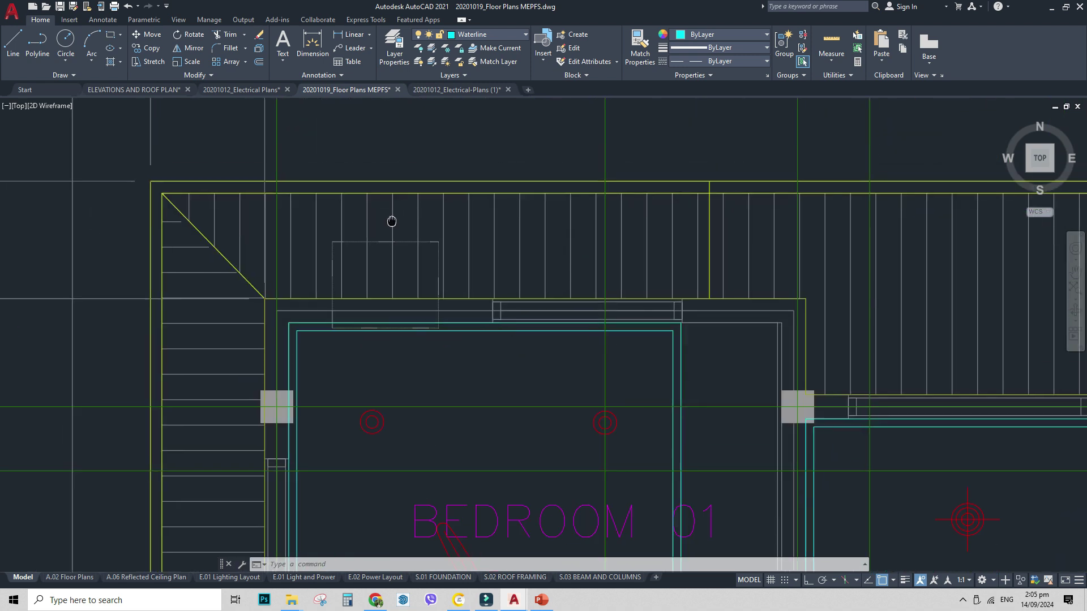
{"action": "left_click", "coordinate": [390, 210]}
{"action": "left_click", "coordinate": [388, 187]}
{"action": "key", "text": "Escape"}
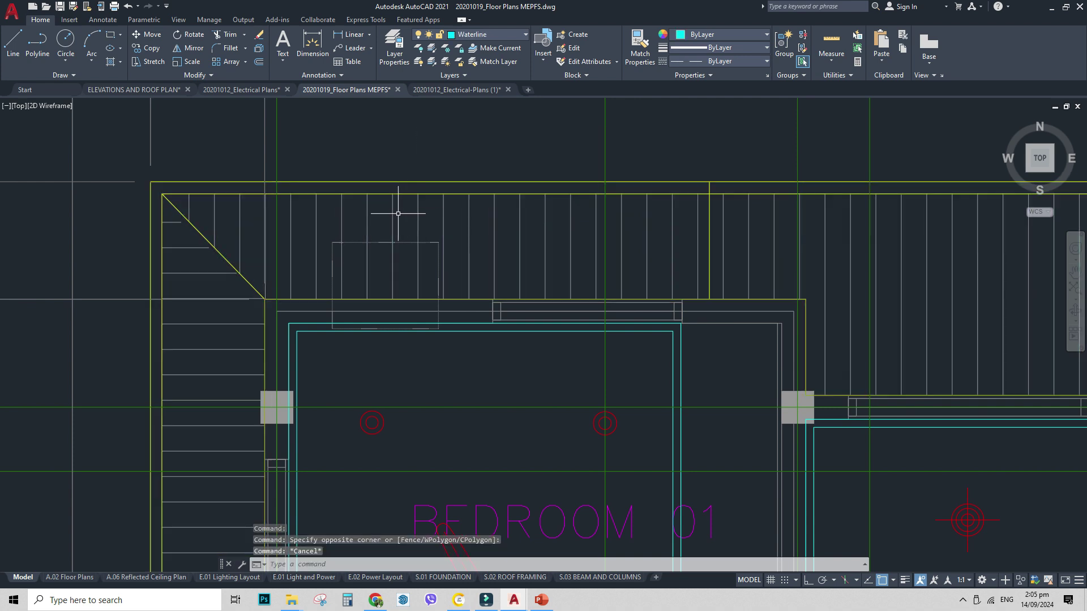
{"action": "left_click", "coordinate": [399, 214]}
{"action": "left_click", "coordinate": [372, 207]}
{"action": "key", "text": "Escape"}
{"action": "scroll", "coordinate": [379, 205], "scroll_direction": "down", "scroll_amount": 2}
{"action": "middle_click_drag", "start_coordinate": [406, 208], "coordinate": [395, 182]}
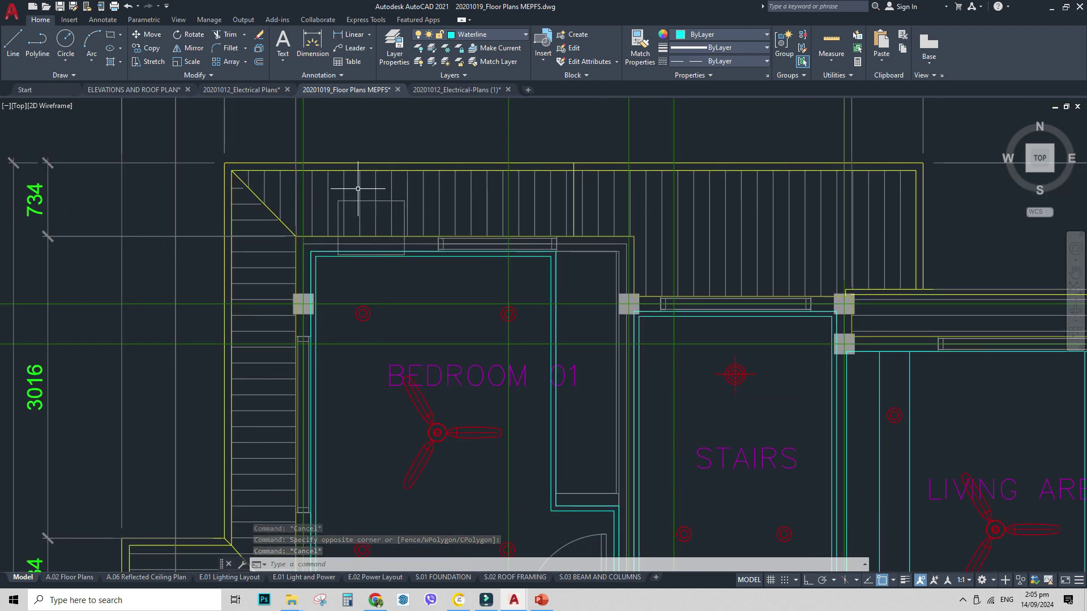
- Examine the double cyan ceiling outline along the walls and closet of Bedroom 01
{"action": "middle_click_drag", "start_coordinate": [380, 339], "coordinate": [387, 242]}
{"action": "scroll", "coordinate": [390, 267], "scroll_direction": "down", "scroll_amount": 2}
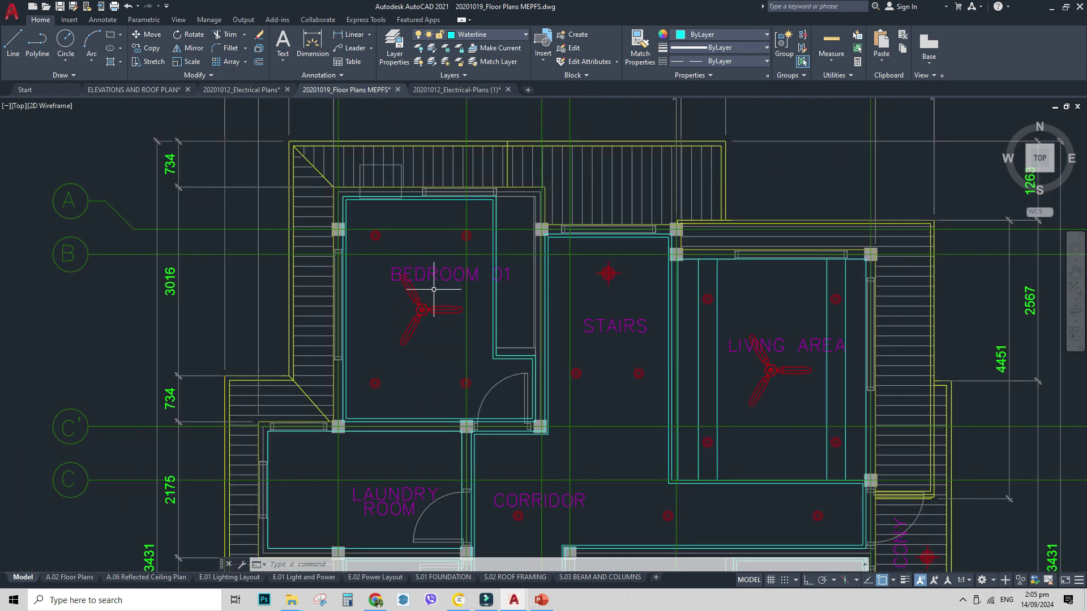
{"action": "scroll", "coordinate": [475, 292], "scroll_direction": "up", "scroll_amount": 2}
{"action": "mouse_move", "coordinate": [478, 295]}
{"action": "middle_mouse_down"}
{"action": "mouse_move", "coordinate": [362, 240]}
{"action": "mouse_move", "coordinate": [360, 258]}
{"action": "middle_mouse_up"}
{"action": "scroll", "coordinate": [437, 367], "scroll_direction": "up", "scroll_amount": 3}
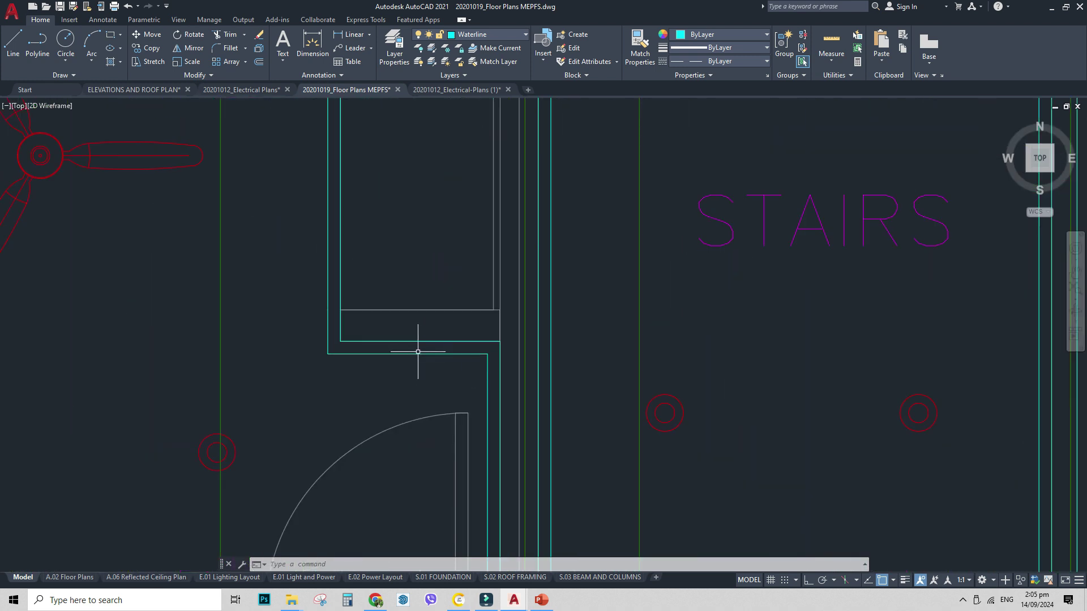
{"action": "left_click", "coordinate": [385, 342]}
{"action": "key", "text": "Escape"}
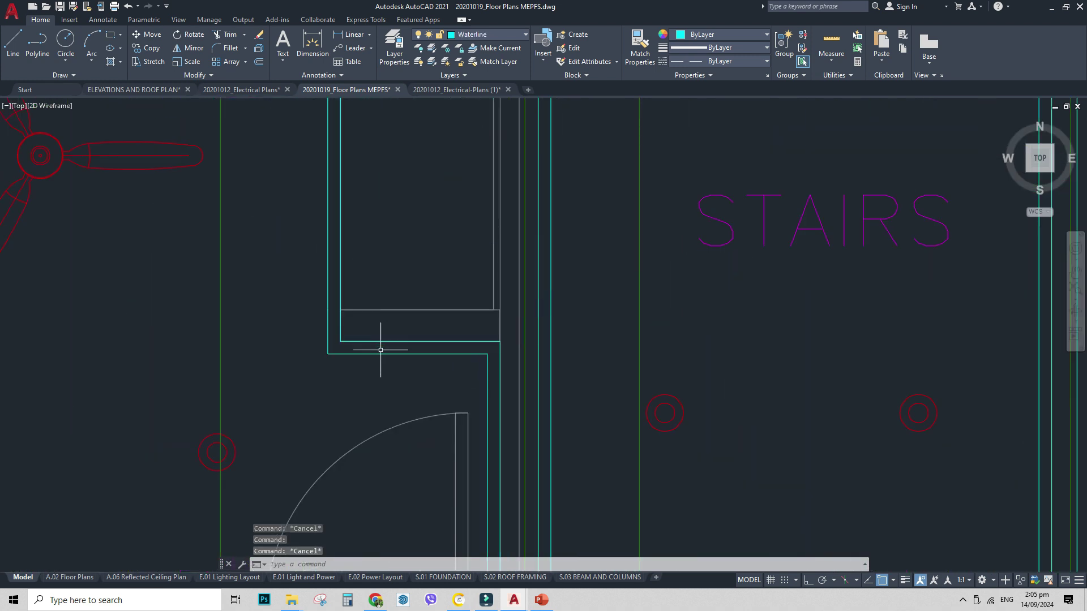
{"action": "left_click", "coordinate": [380, 350]}
{"action": "left_click", "coordinate": [379, 353]}
{"action": "key", "text": "Escape"}
{"action": "left_click", "coordinate": [379, 350]}
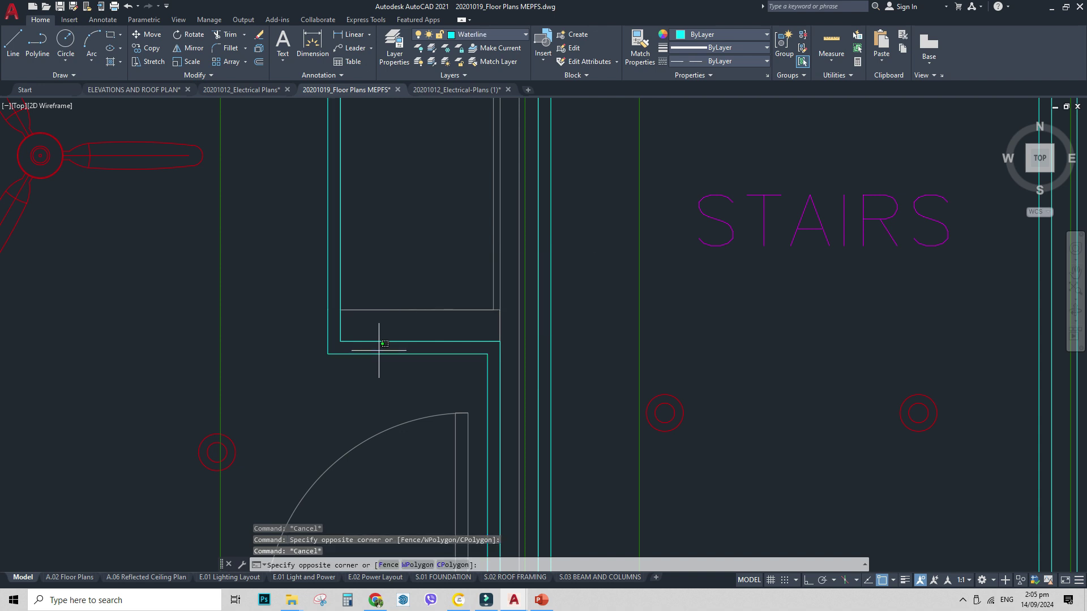
{"action": "left_click", "coordinate": [382, 405]}
{"action": "key", "text": "Escape"}
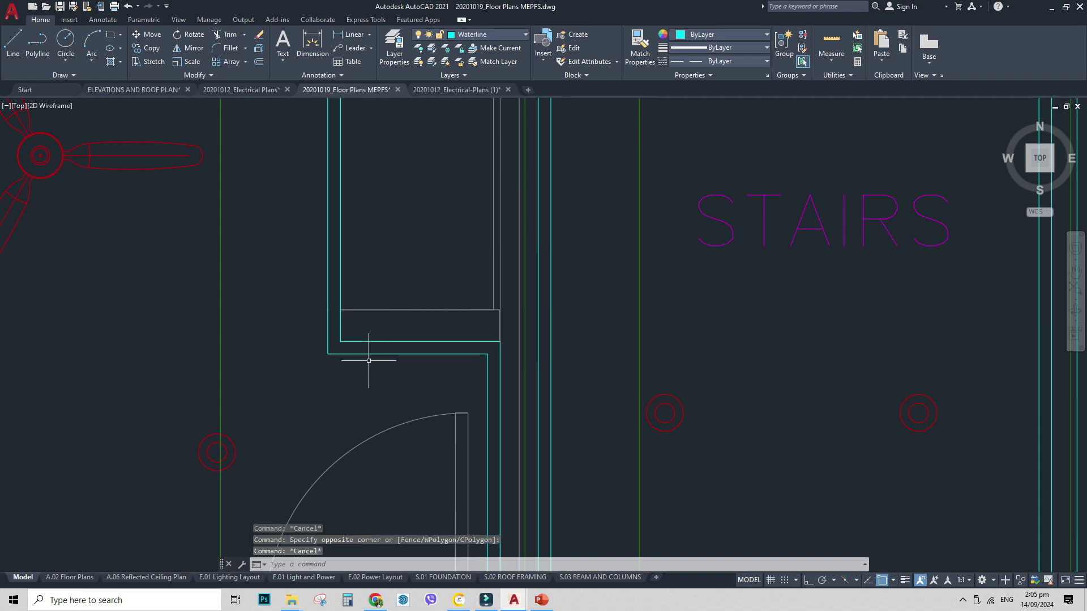
{"action": "middle_click_drag", "start_coordinate": [377, 376], "coordinate": [465, 474]}
{"action": "middle_click_drag", "start_coordinate": [351, 302], "coordinate": [417, 468]}
{"action": "middle_click_drag", "start_coordinate": [447, 378], "coordinate": [543, 512]}
{"action": "middle_click_drag", "start_coordinate": [501, 284], "coordinate": [510, 372]}
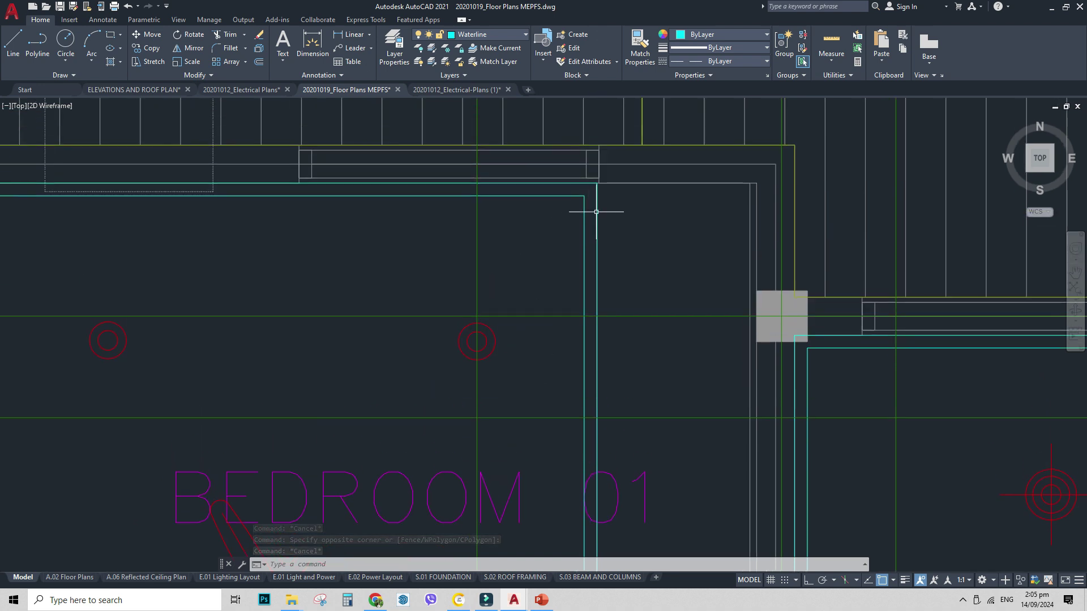
- Examine the ceiling light symbols in Bedroom 01 and above the stairs
{"action": "middle_click_drag", "start_coordinate": [490, 315], "coordinate": [541, 221]}
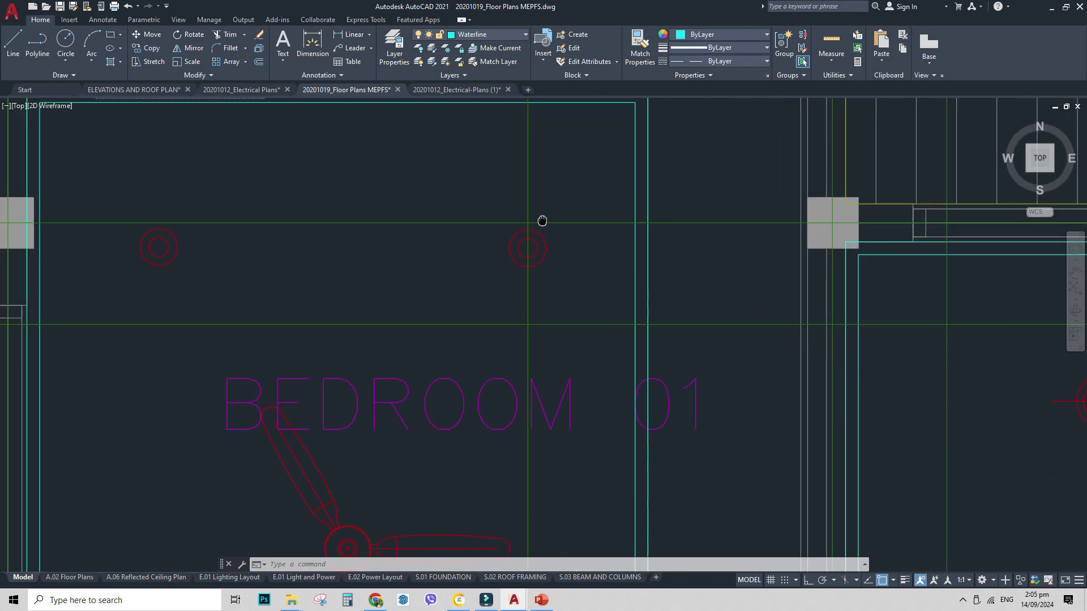
{"action": "middle_click_drag", "start_coordinate": [330, 352], "coordinate": [336, 303]}
{"action": "left_click", "coordinate": [111, 152]}
{"action": "left_click", "coordinate": [206, 253]}
{"action": "key", "text": "Escape"}
{"action": "middle_click_drag", "start_coordinate": [293, 340], "coordinate": [315, 260]}
{"action": "scroll", "coordinate": [371, 224], "scroll_direction": "down", "scroll_amount": 4}
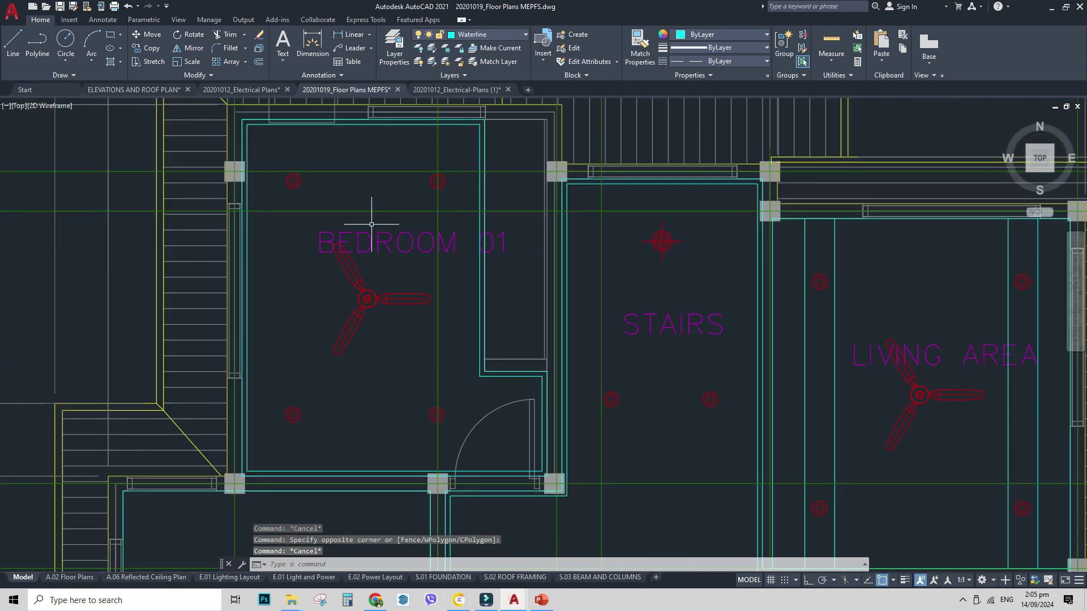
{"action": "scroll", "coordinate": [391, 306], "scroll_direction": "down", "scroll_amount": 3}
{"action": "scroll", "coordinate": [594, 388], "scroll_direction": "up", "scroll_amount": 2}
{"action": "scroll", "coordinate": [498, 213], "scroll_direction": "up", "scroll_amount": 5}
{"action": "left_click", "coordinate": [498, 219]}
{"action": "key", "text": "Escape"}
{"action": "scroll", "coordinate": [456, 223], "scroll_direction": "down", "scroll_amount": 5}
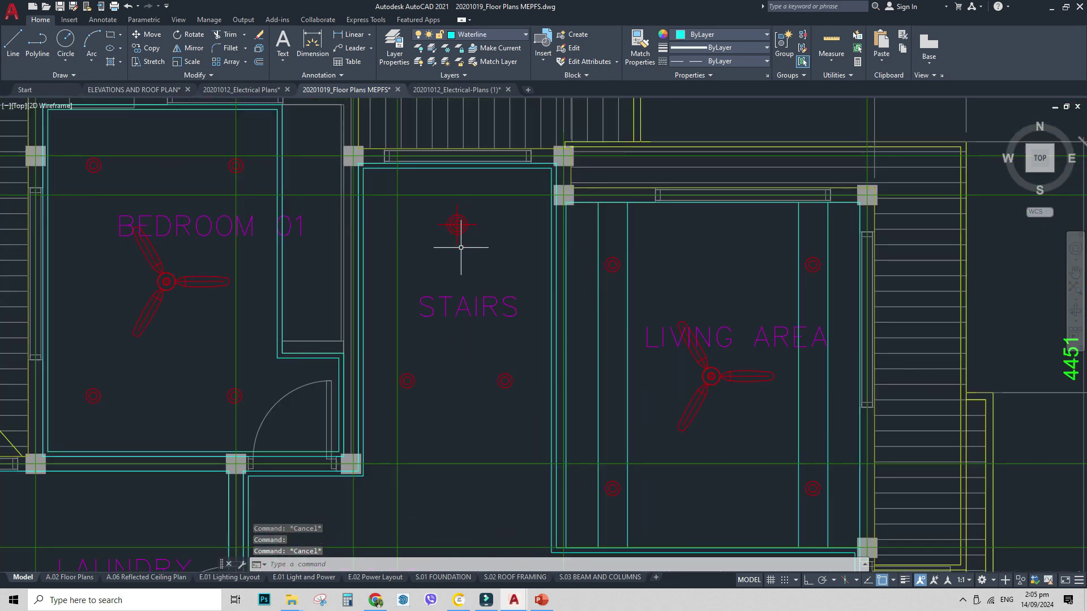
- Review the light and ceiling fan layout in the living area, corridor, bathrooms and remaining bedrooms
{"action": "middle_click_drag", "start_coordinate": [502, 391], "coordinate": [498, 329]}
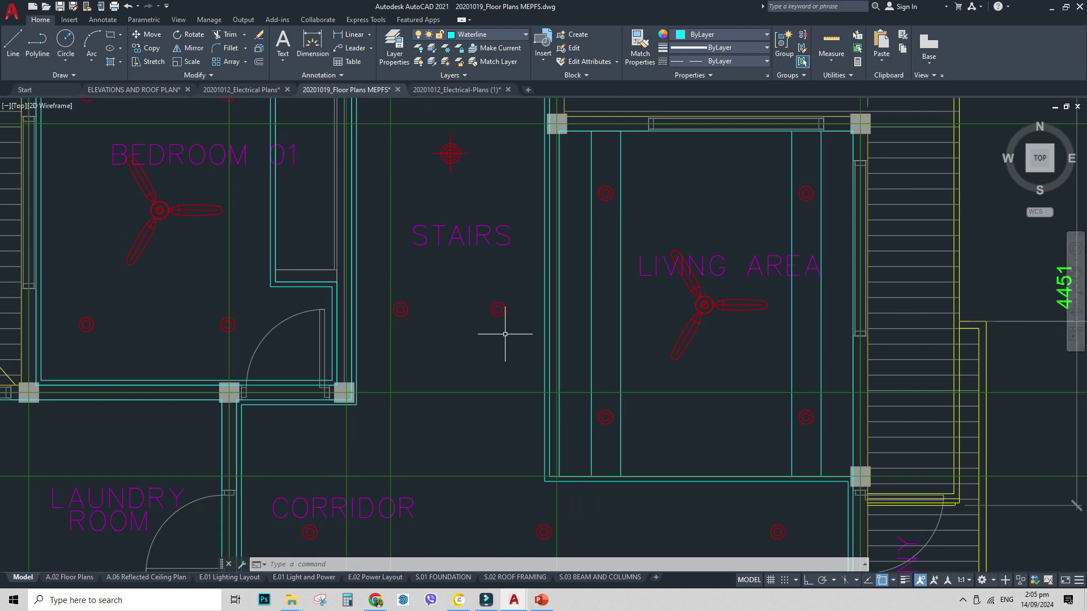
{"action": "scroll", "coordinate": [500, 325], "scroll_direction": "down", "scroll_amount": 2}
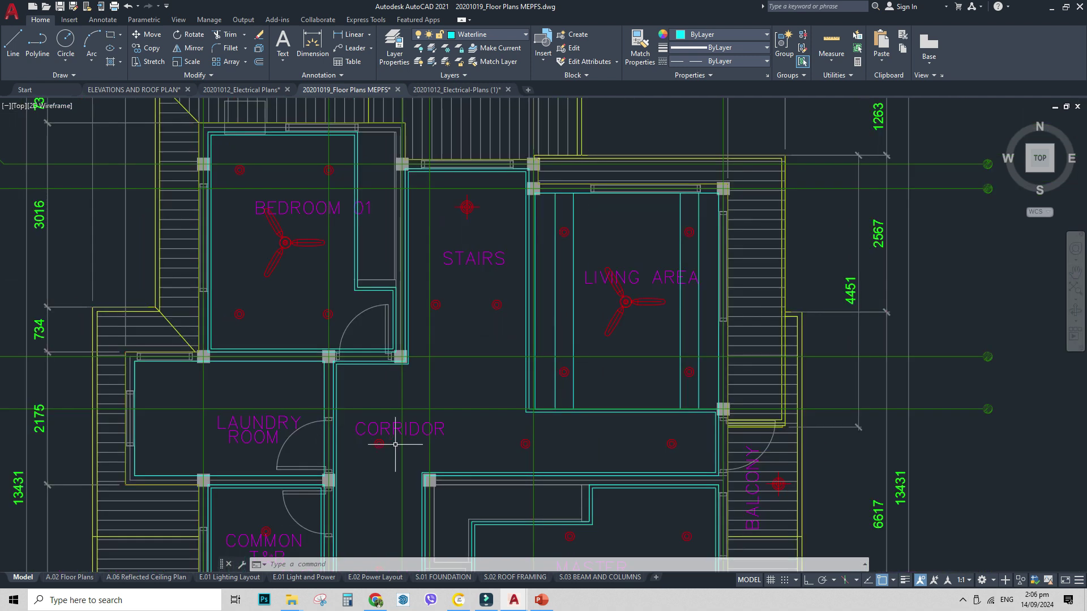
{"action": "mouse_move", "coordinate": [389, 441]}
{"action": "middle_mouse_down"}
{"action": "mouse_move", "coordinate": [388, 398]}
{"action": "mouse_move", "coordinate": [443, 388]}
{"action": "mouse_move", "coordinate": [440, 328]}
{"action": "middle_mouse_up"}
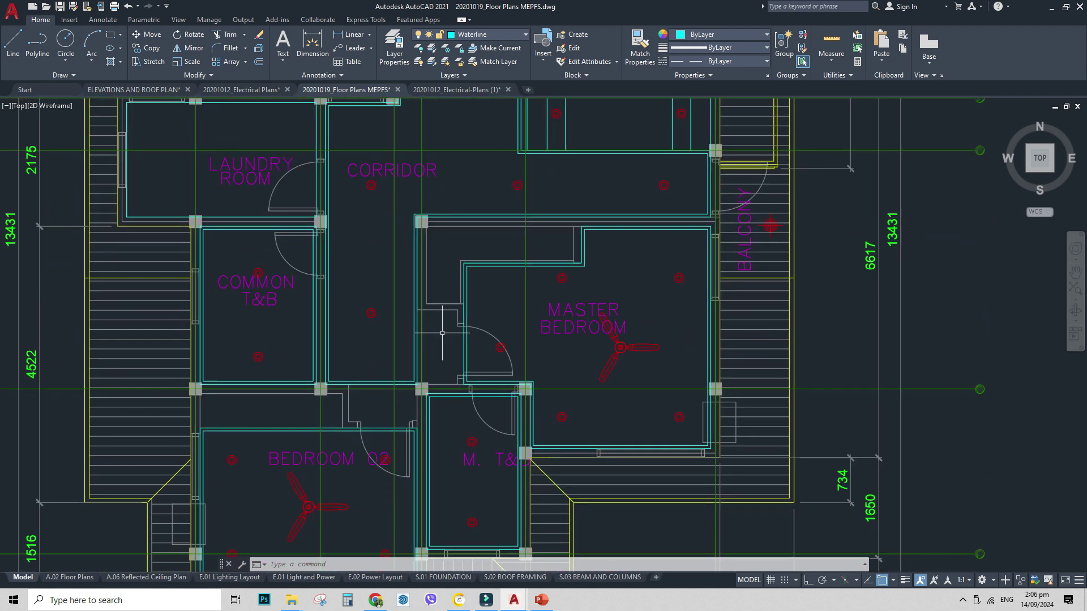
{"action": "scroll", "coordinate": [447, 458], "scroll_direction": "up", "scroll_amount": 4}
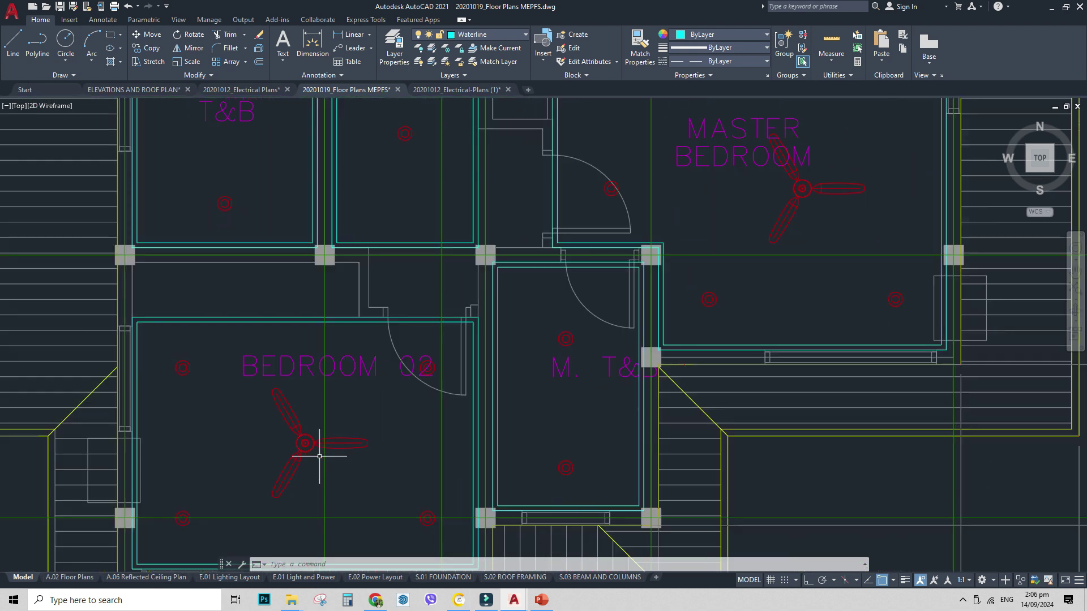
{"action": "scroll", "coordinate": [303, 433], "scroll_direction": "down", "scroll_amount": 2}
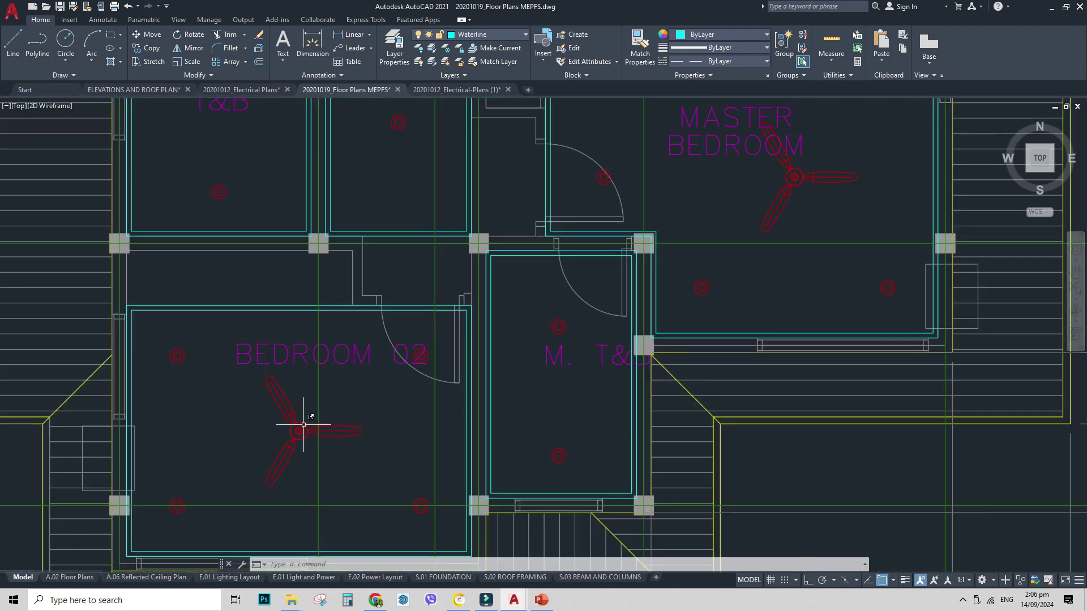
{"action": "scroll", "coordinate": [423, 360], "scroll_direction": "down", "scroll_amount": 2}
{"action": "middle_click_drag", "start_coordinate": [424, 360], "coordinate": [366, 508]}
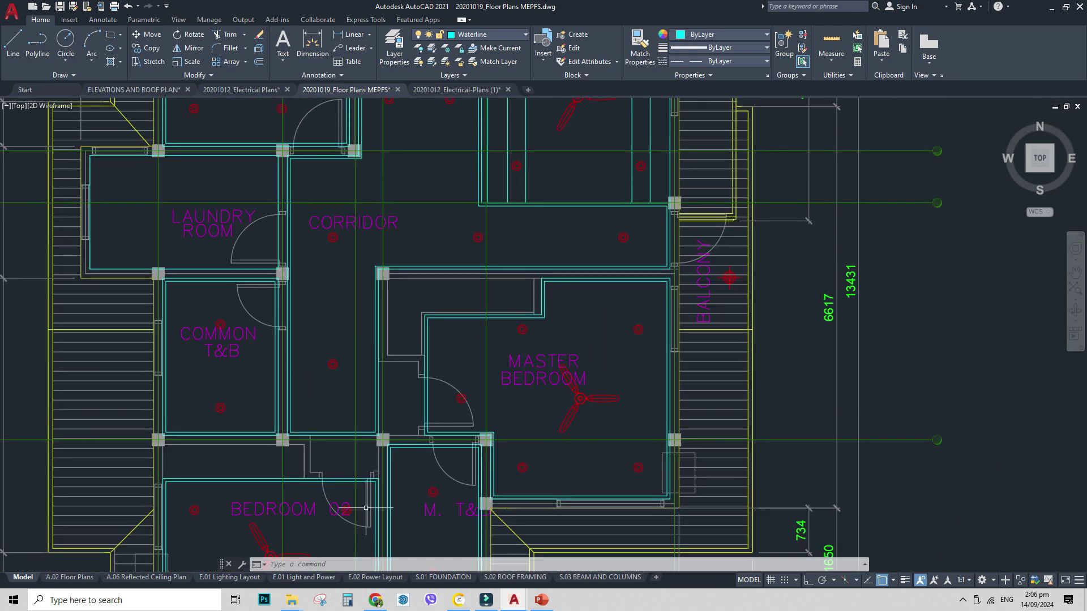
- Check the text properties of the Master Bedroom room label and review the overall ceiling plan
{"action": "scroll", "coordinate": [365, 507], "scroll_direction": "up", "scroll_amount": 2}
{"action": "middle_click_drag", "start_coordinate": [395, 440], "coordinate": [313, 546]}
{"action": "left_click", "coordinate": [517, 394]}
{"action": "left_click", "coordinate": [518, 372]}
{"action": "left_click", "coordinate": [523, 385]}
{"action": "left_click", "coordinate": [514, 371]}
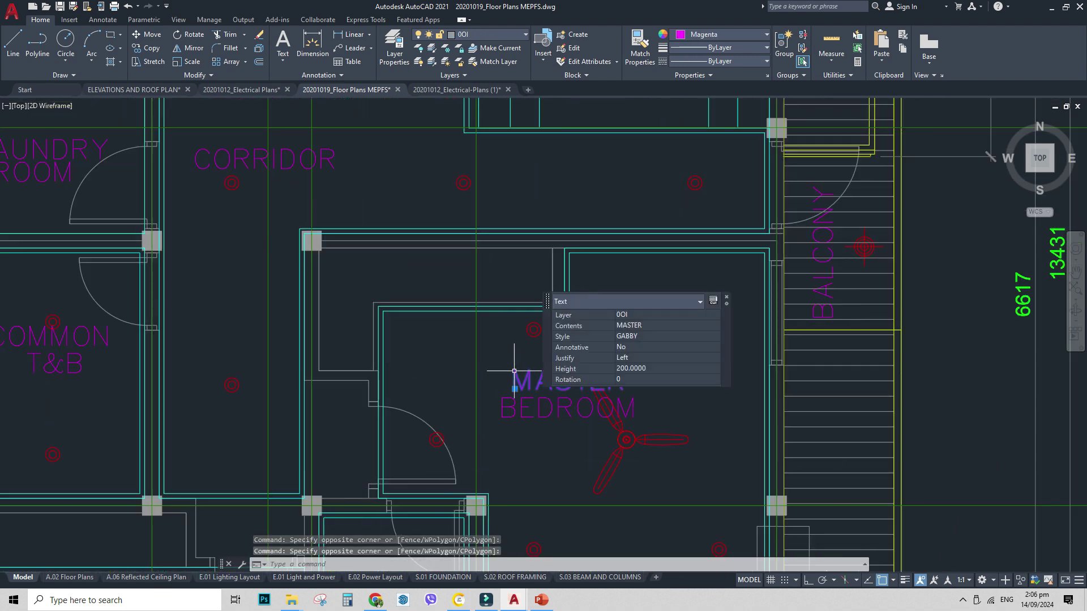
{"action": "key", "text": "Escape"}
{"action": "scroll", "coordinate": [535, 421], "scroll_direction": "down", "scroll_amount": 5}
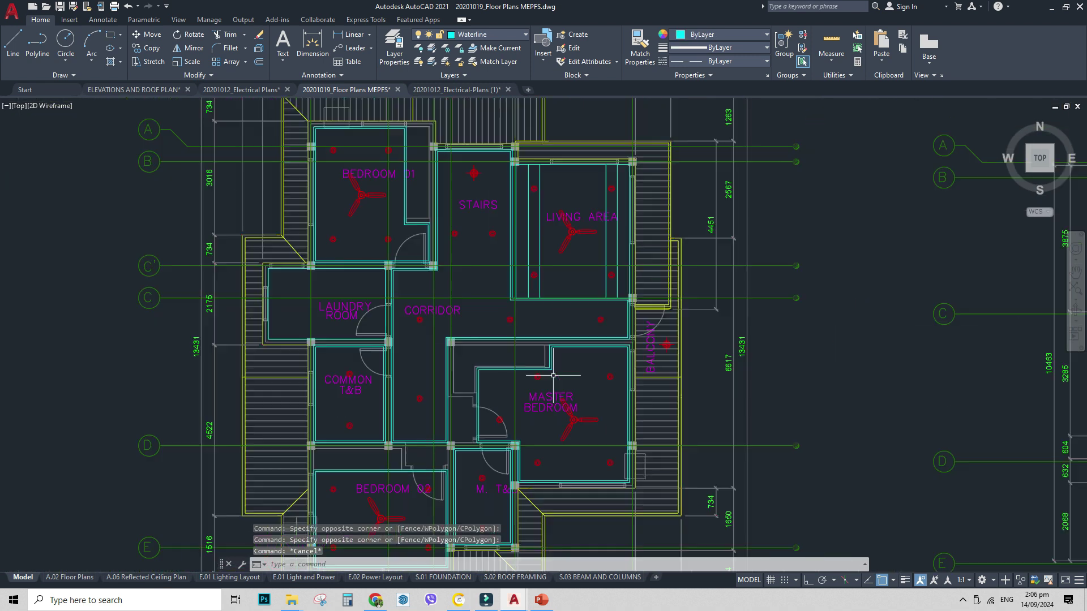
{"action": "scroll", "coordinate": [565, 375], "scroll_direction": "up", "scroll_amount": 2}
{"action": "scroll", "coordinate": [562, 272], "scroll_direction": "down", "scroll_amount": 2}
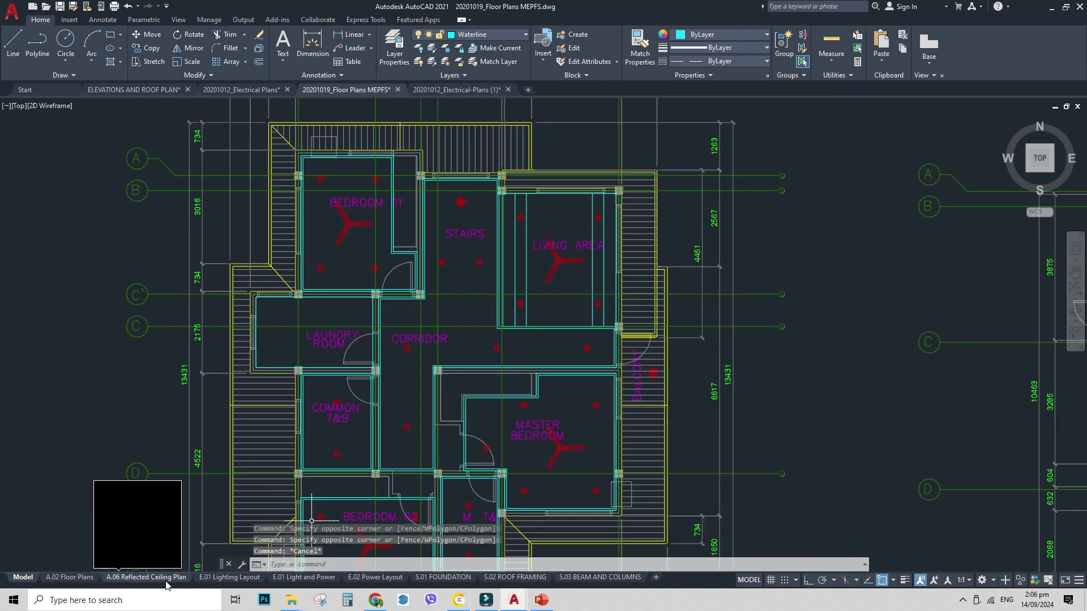
- Open the A.06 Reflected Ceiling Plan layout and examine the soffit note with its leader to the eave above Bedroom 01
{"action": "left_click", "coordinate": [186, 583]}
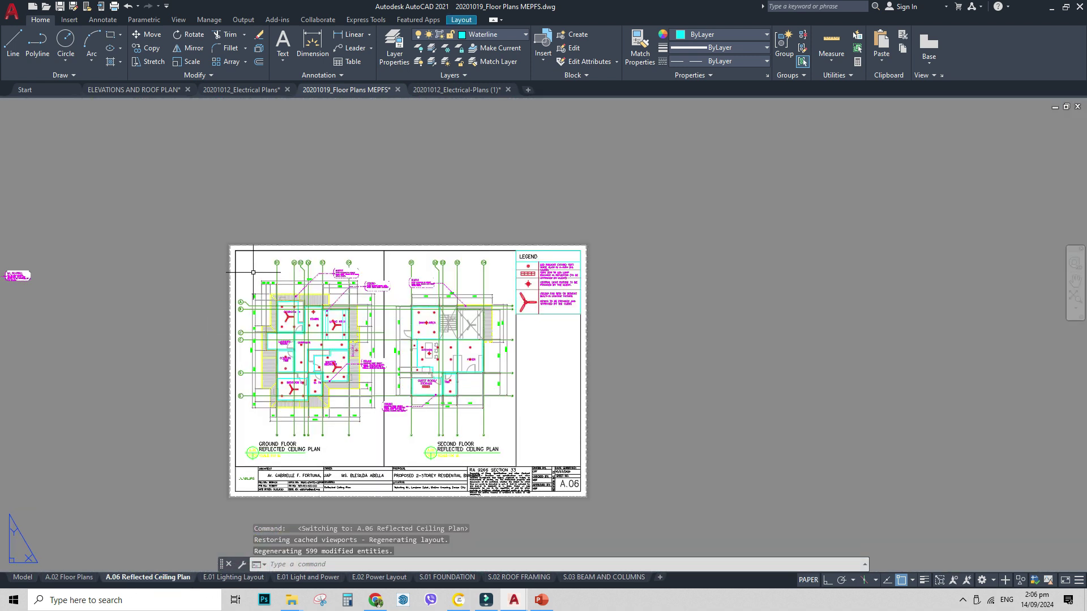
{"action": "scroll", "coordinate": [266, 317], "scroll_direction": "up", "scroll_amount": 6}
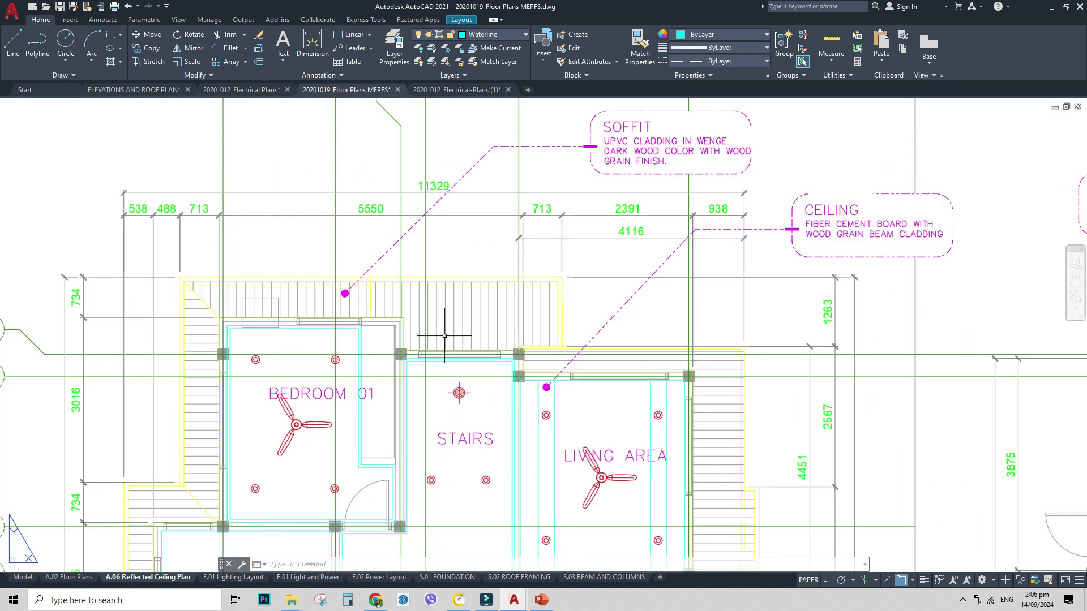
{"action": "middle_click_drag", "start_coordinate": [452, 338], "coordinate": [392, 386]}
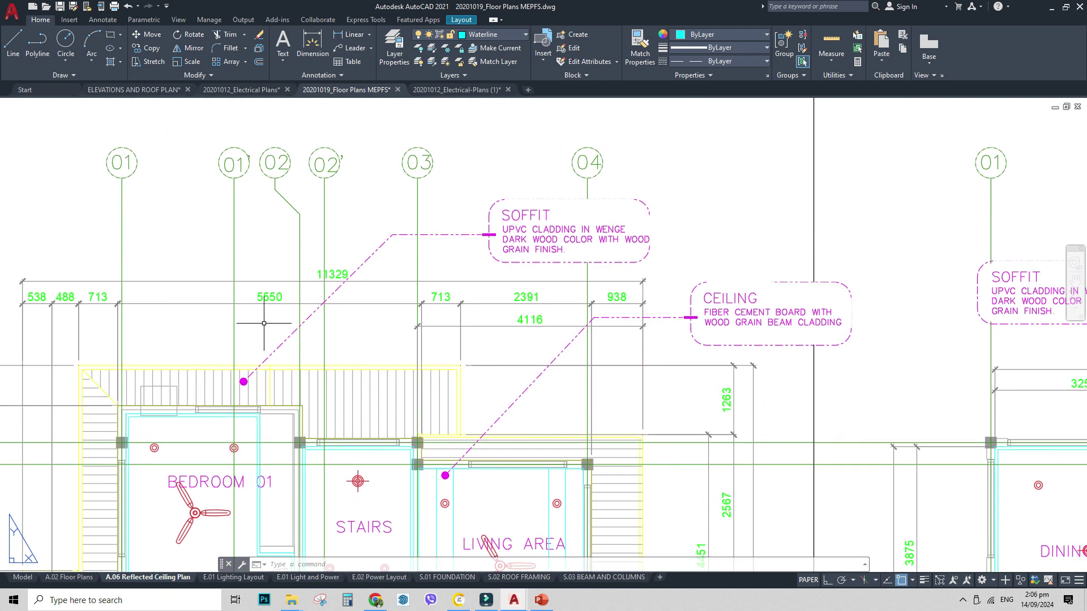
{"action": "left_click", "coordinate": [513, 230]}
{"action": "left_click", "coordinate": [510, 218]}
{"action": "middle_click_drag", "start_coordinate": [385, 319], "coordinate": [304, 341]}
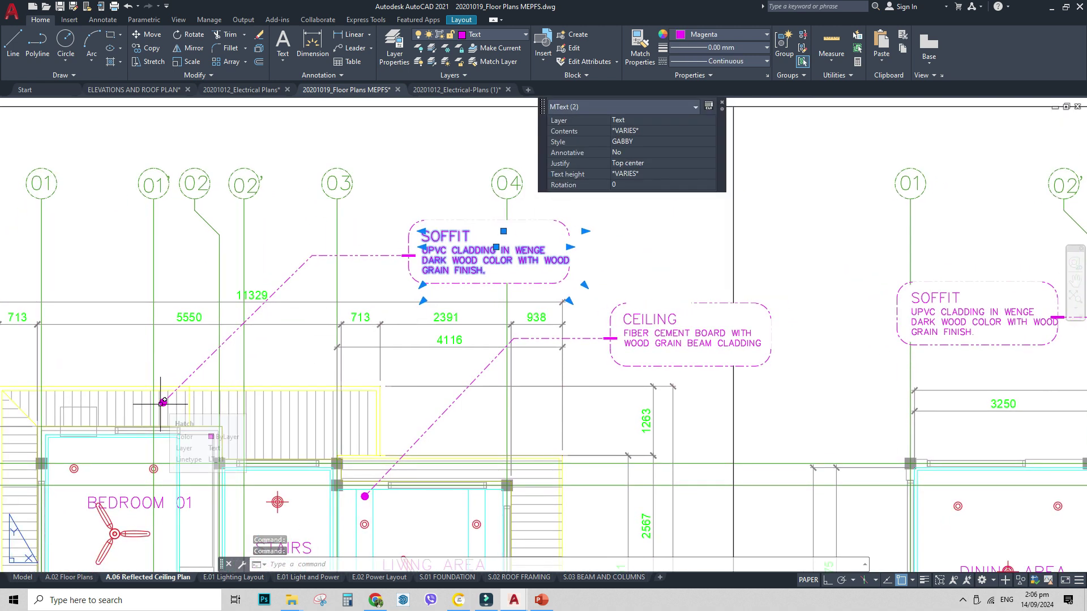
{"action": "key", "text": "Escape"}
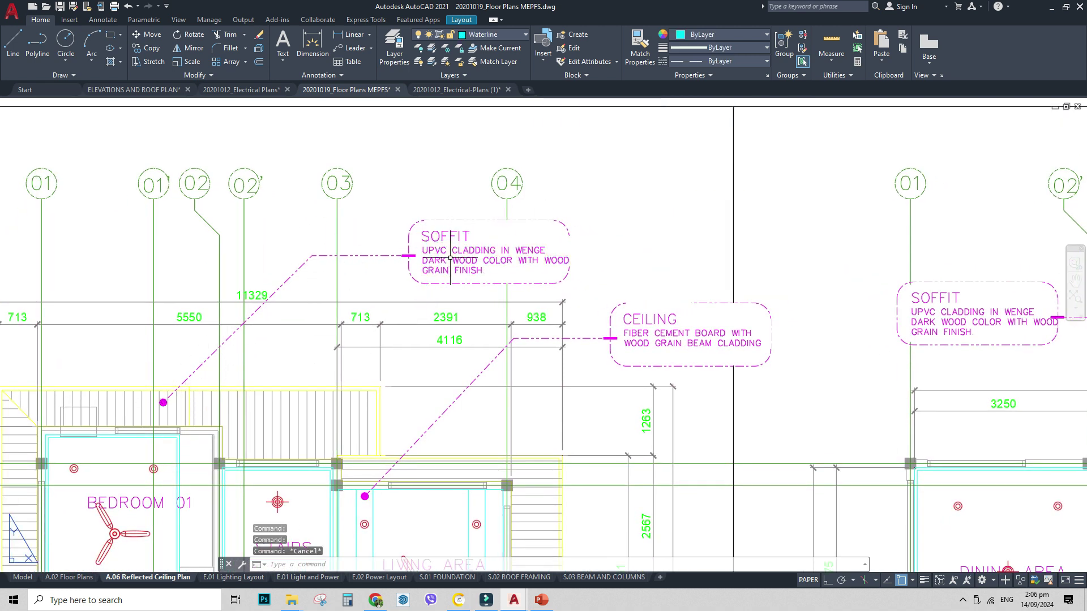
{"action": "scroll", "coordinate": [454, 248], "scroll_direction": "up", "scroll_amount": 6}
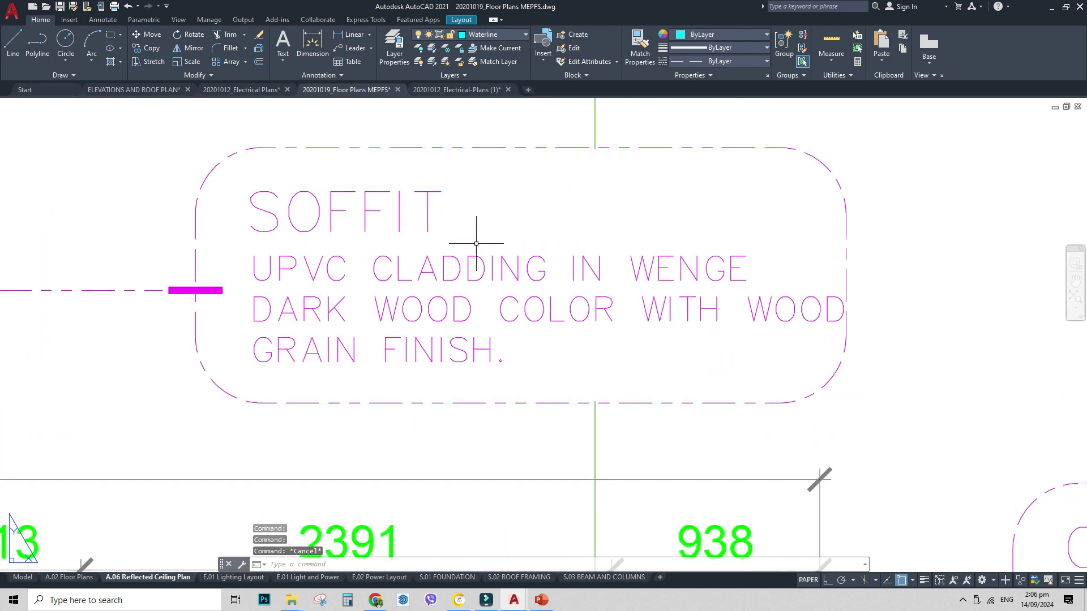
- Read the fiber cement board ceiling note next to the soffit note on the reflected ceiling plan layout
{"action": "scroll", "coordinate": [291, 287], "scroll_direction": "down", "scroll_amount": 6}
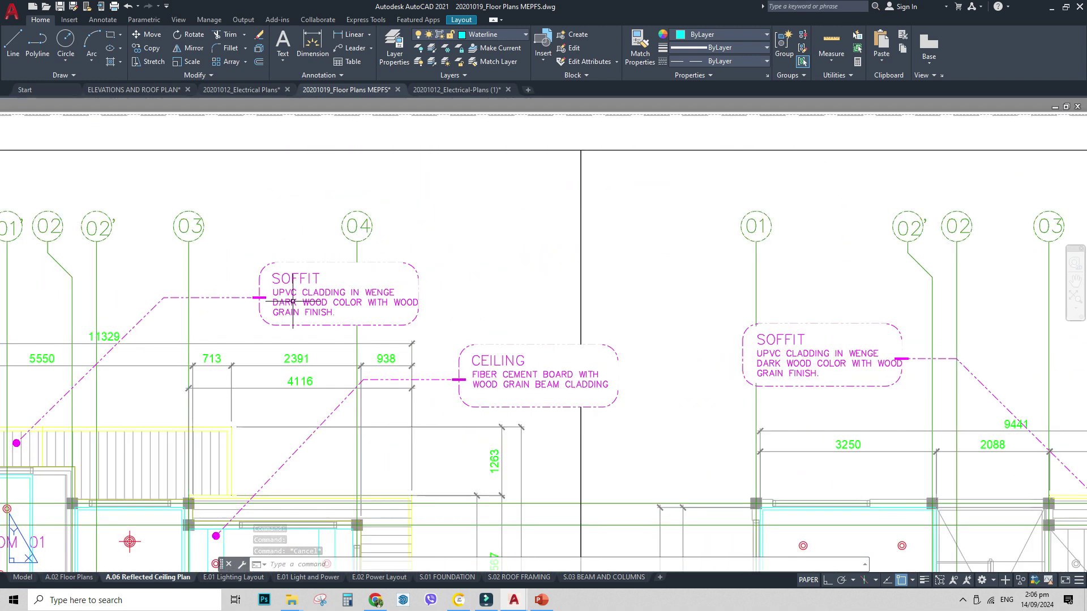
{"action": "middle_click_drag", "start_coordinate": [484, 402], "coordinate": [395, 381]}
{"action": "scroll", "coordinate": [396, 381], "scroll_direction": "up", "scroll_amount": 4}
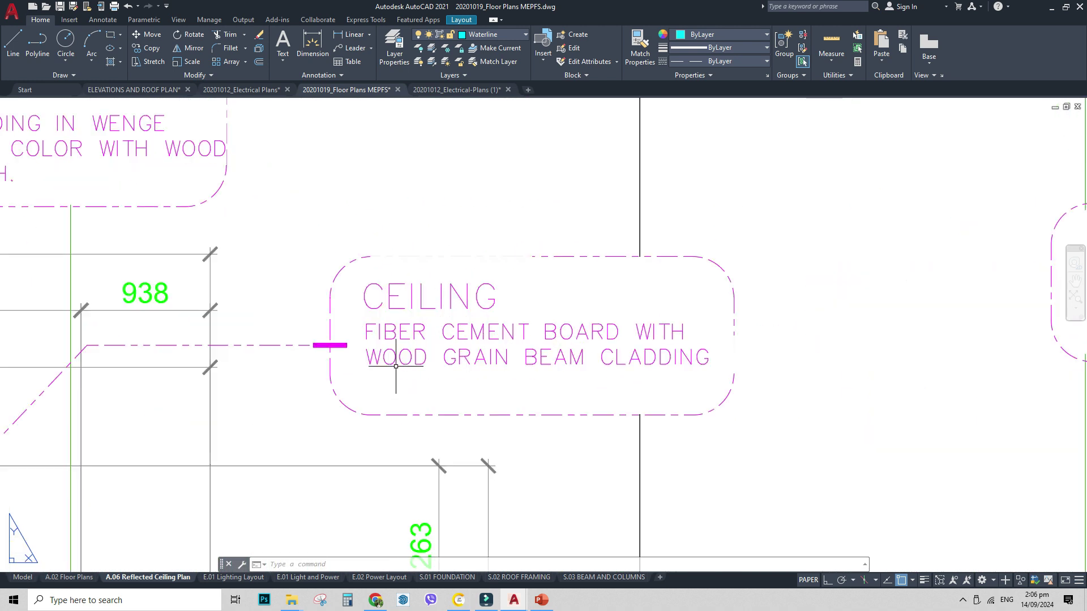
{"action": "scroll", "coordinate": [454, 331], "scroll_direction": "down", "scroll_amount": 5}
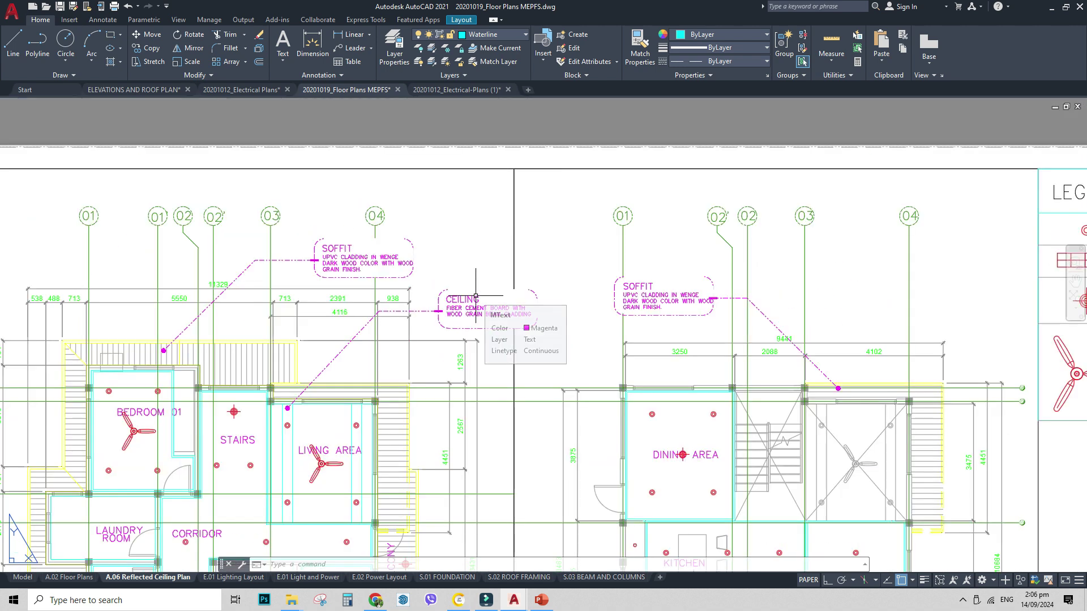
- Examine the lighting and ceiling fan legend and check the text properties of its LED pinlight description
{"action": "scroll", "coordinate": [459, 317], "scroll_direction": "down", "scroll_amount": 2}
{"action": "middle_click_drag", "start_coordinate": [789, 300], "coordinate": [314, 345]}
{"action": "scroll", "coordinate": [419, 272], "scroll_direction": "up", "scroll_amount": 4}
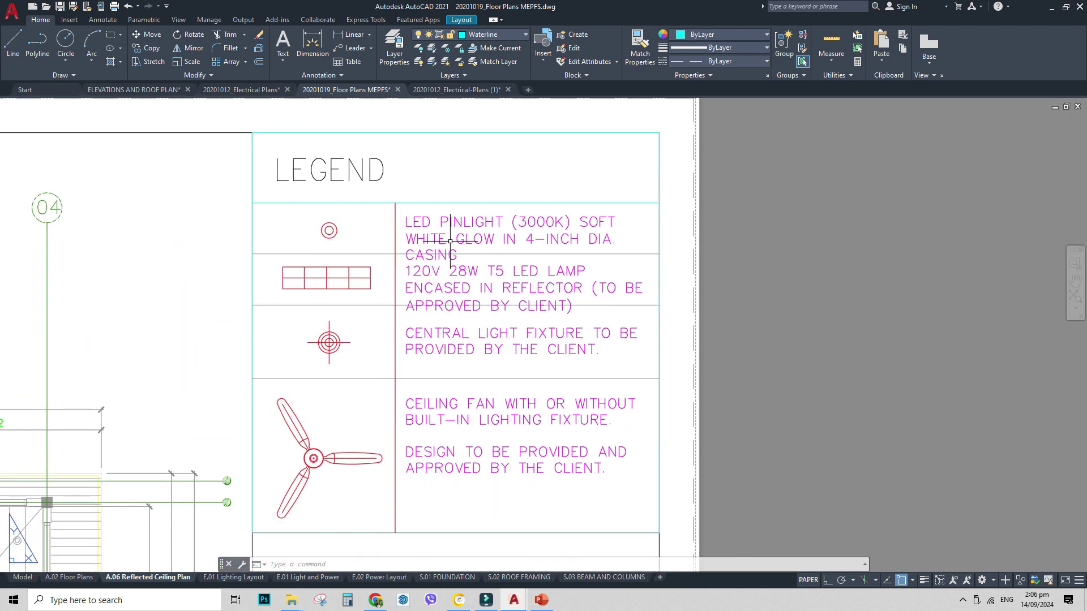
{"action": "left_click", "coordinate": [451, 240]}
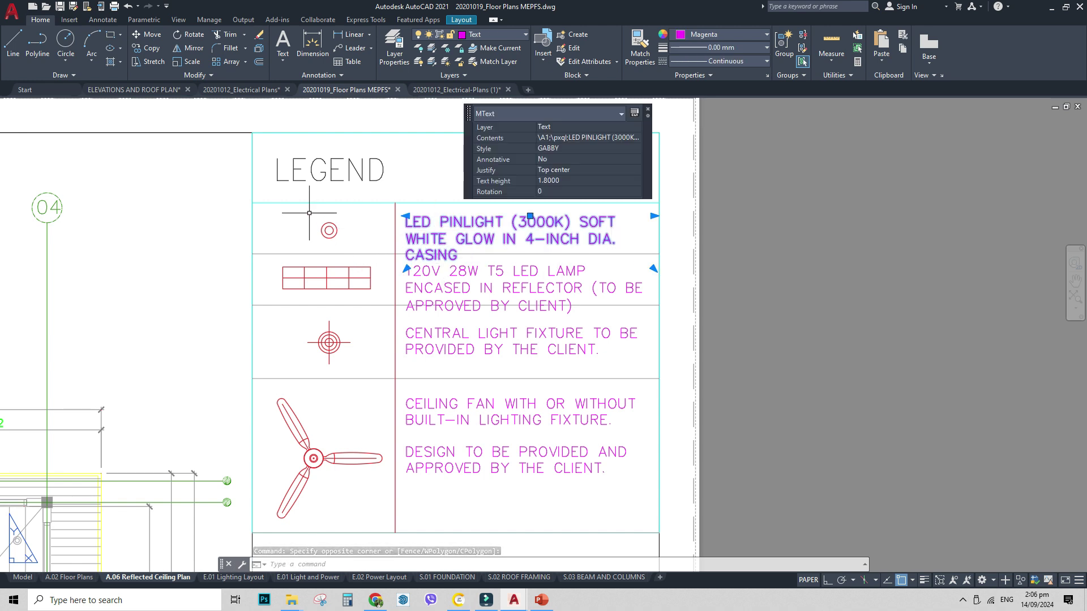
{"action": "left_click", "coordinate": [225, 206]}
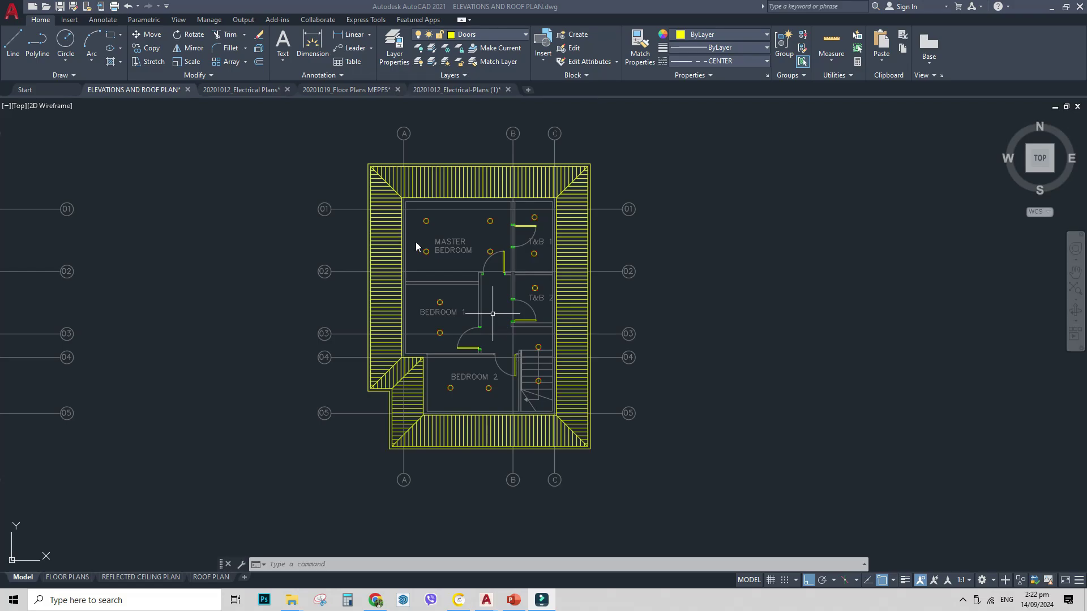
{"action": "left_click", "coordinate": [416, 248]}
{"action": "key", "text": "Escape"}
{"action": "key", "text": "Escape"}
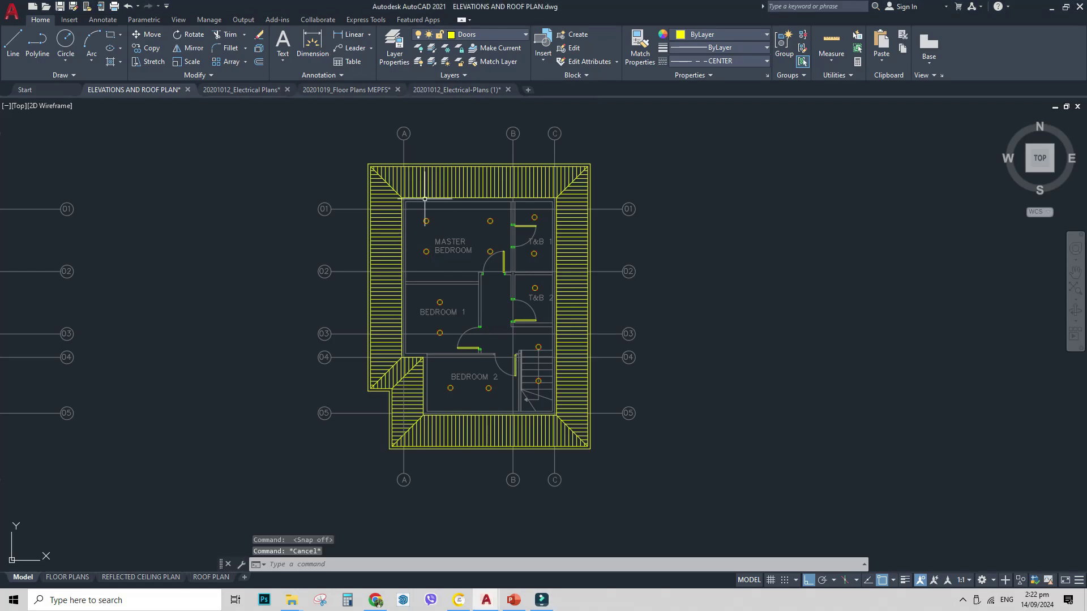
{"action": "left_click", "coordinate": [422, 189]}
{"action": "key", "text": "Escape"}
{"action": "key", "text": "Escape"}
- Copy the two outer eave outlines and the inner wall outline of the roof to empty space below the plan
{"action": "scroll", "coordinate": [379, 157], "scroll_direction": "up", "scroll_amount": 2}
{"action": "scroll", "coordinate": [384, 172], "scroll_direction": "up", "scroll_amount": 2}
{"action": "left_click", "coordinate": [385, 183]}
{"action": "left_click", "coordinate": [385, 175]}
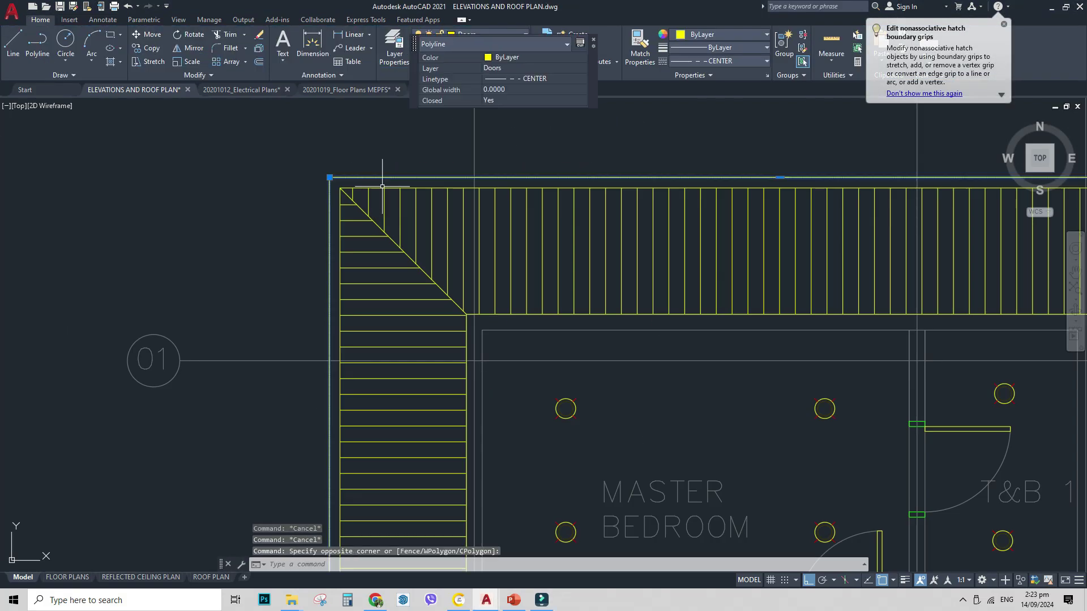
{"action": "left_click", "coordinate": [388, 189]}
{"action": "left_click", "coordinate": [387, 194]}
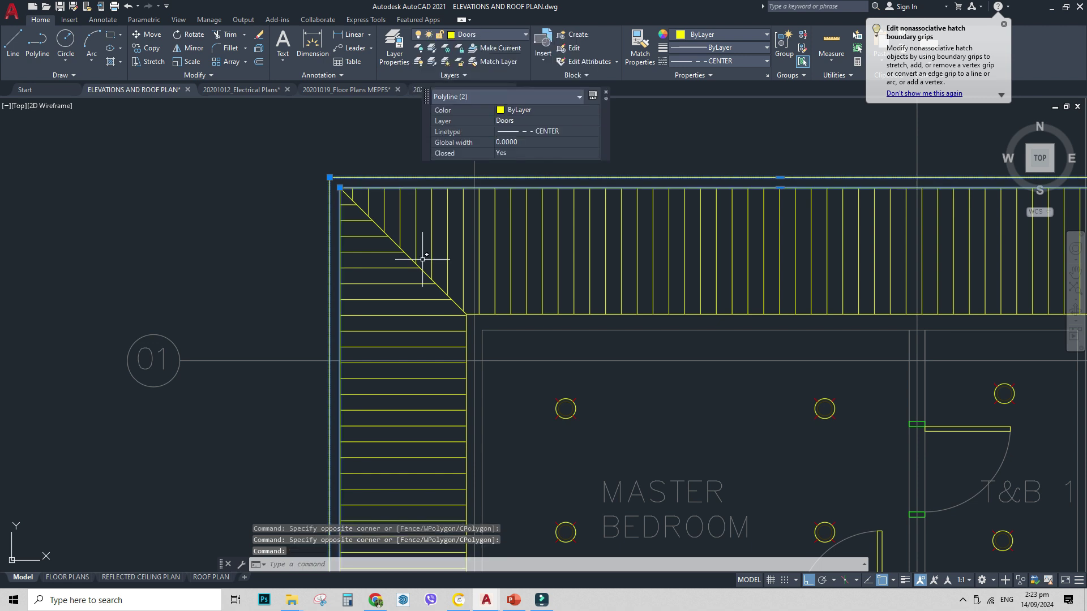
{"action": "left_click", "coordinate": [480, 314]}
{"action": "scroll", "coordinate": [492, 283], "scroll_direction": "down", "scroll_amount": 6}
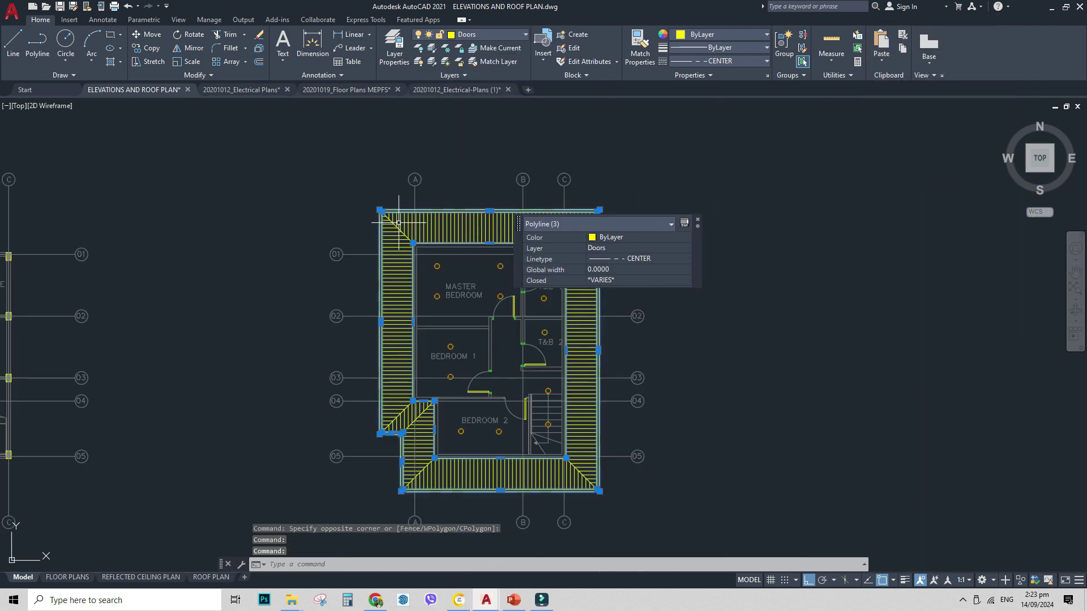
{"action": "middle_click_drag", "start_coordinate": [494, 269], "coordinate": [437, 289]}
{"action": "middle_click_drag", "start_coordinate": [461, 240], "coordinate": [445, 218]}
{"action": "type", "text": "co"}
{"action": "key", "text": "space"}
{"action": "left_click", "coordinate": [515, 333]}
{"action": "middle_click_drag", "start_coordinate": [522, 426], "coordinate": [511, 213]}
{"action": "middle_click_drag", "start_coordinate": [537, 457], "coordinate": [539, 379]}
{"action": "left_click", "coordinate": [546, 407]}
{"action": "middle_click_drag", "start_coordinate": [454, 313], "coordinate": [515, 301]}
{"action": "key", "text": "Escape"}
- Draw a polyline at a 45° angle override in the empty space beside the copied roof outlines
{"action": "scroll", "coordinate": [447, 362], "scroll_direction": "up", "scroll_amount": 1}
{"action": "middle_click_drag", "start_coordinate": [448, 345], "coordinate": [442, 296]}
{"action": "type", "text": "pl"}
{"action": "key", "text": "Return"}
{"action": "middle_click_drag", "start_coordinate": [580, 396], "coordinate": [498, 327]}
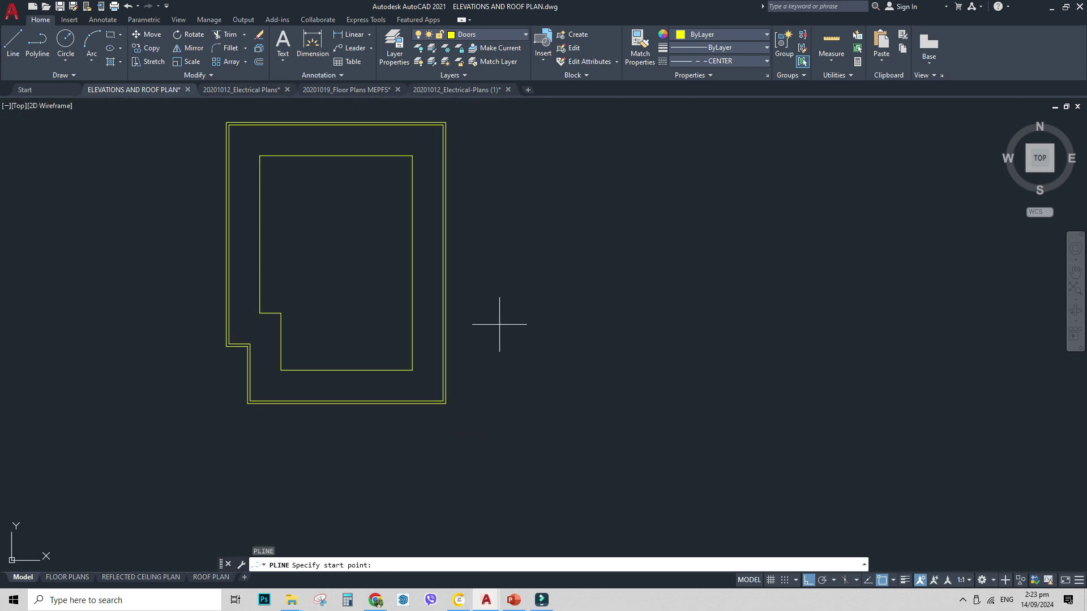
{"action": "left_click", "coordinate": [499, 339]}
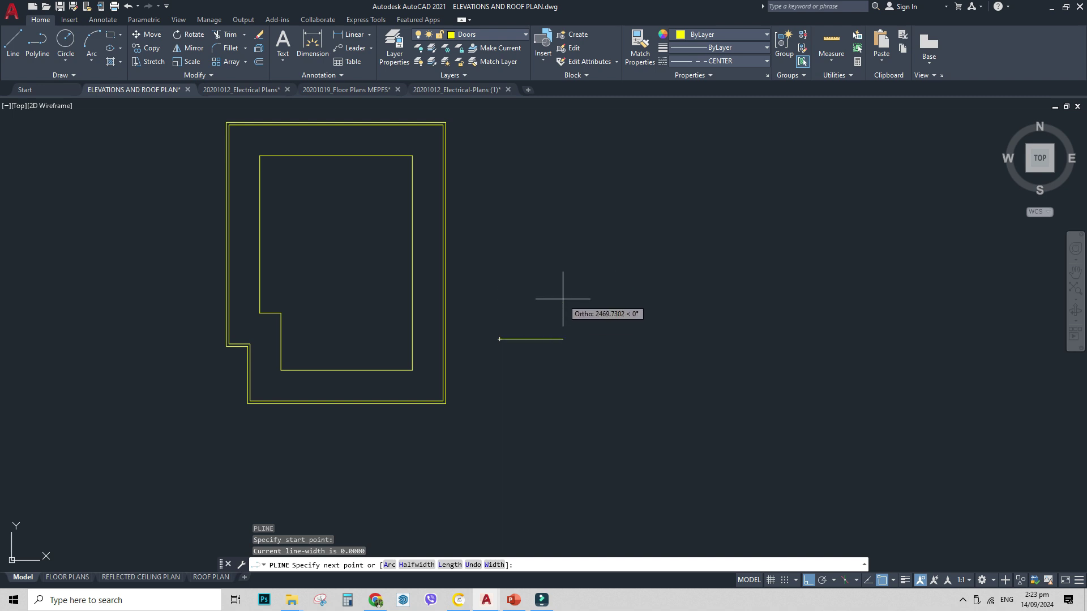
{"action": "key", "text": "Return"}
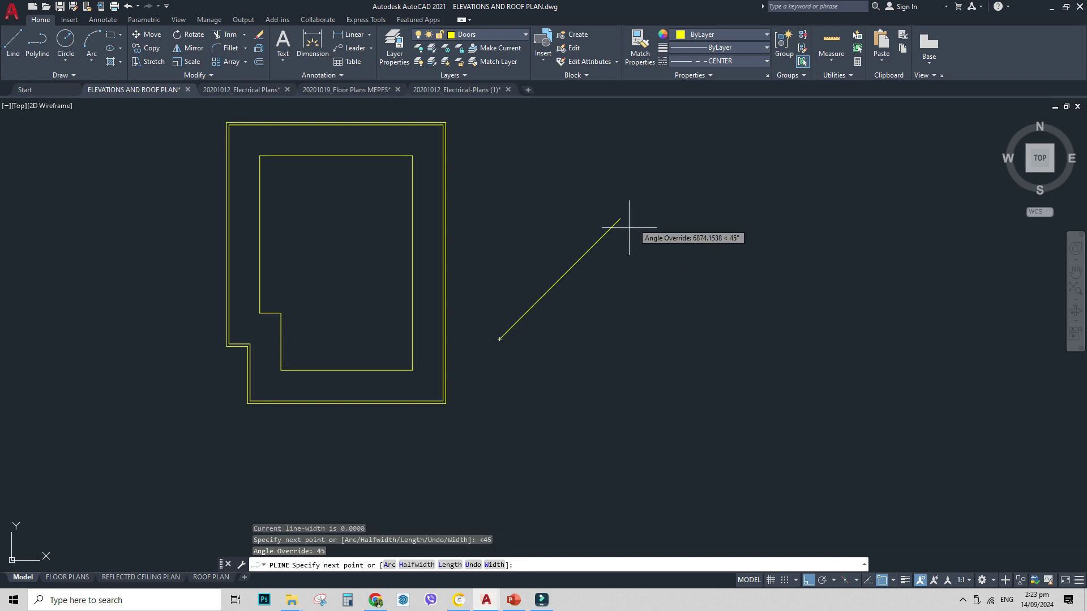
{"action": "left_click", "coordinate": [597, 258]}
{"action": "key", "text": "Escape"}
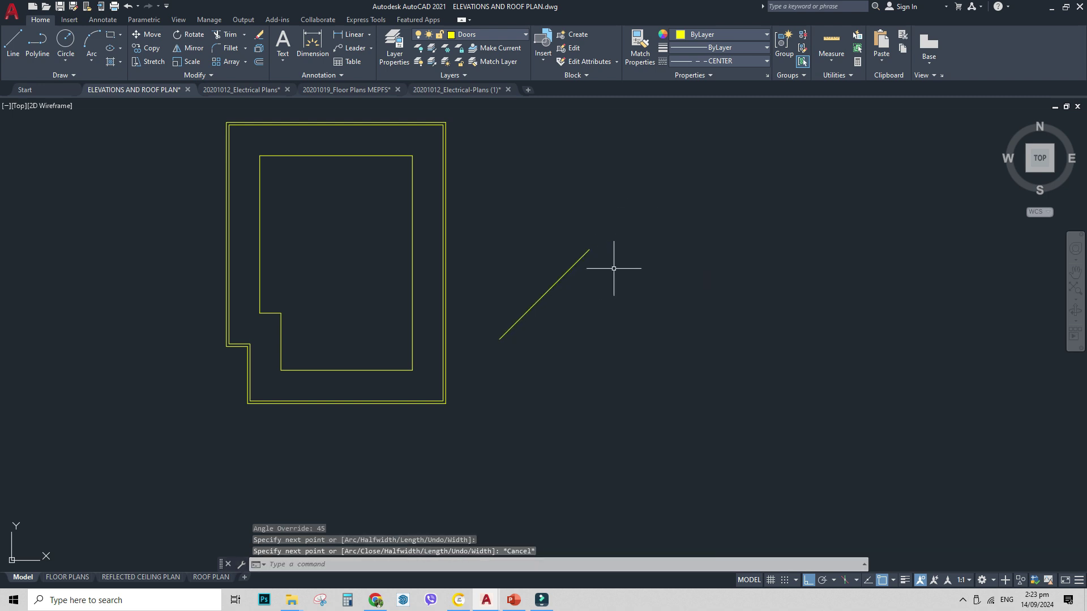
- Draw a second polyline from the upper end of the first, sloping down along a 135° angle override
{"action": "key", "text": "Return"}
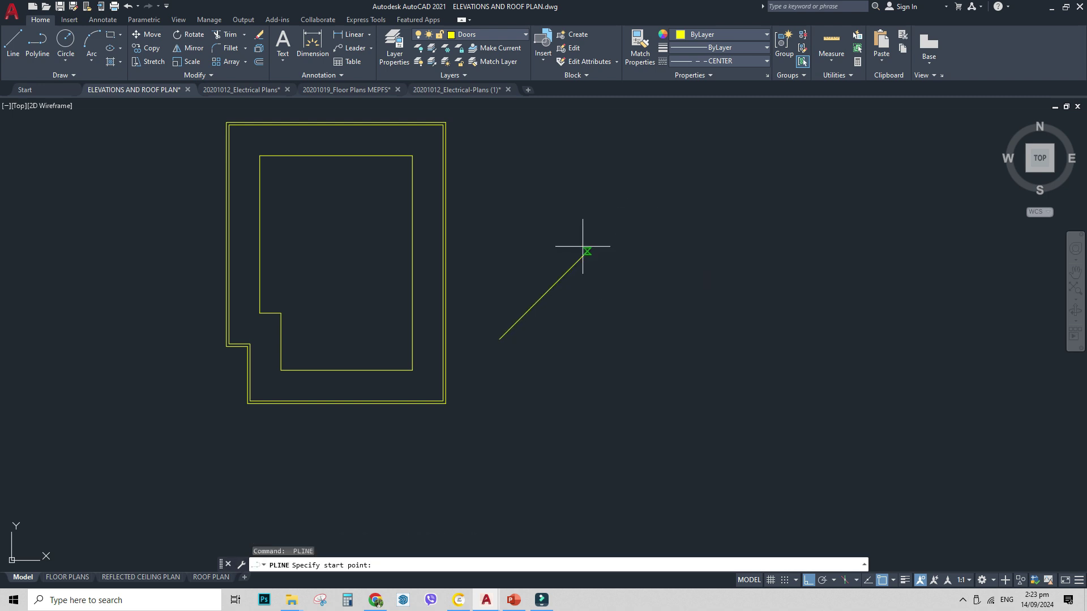
{"action": "left_click", "coordinate": [589, 250]}
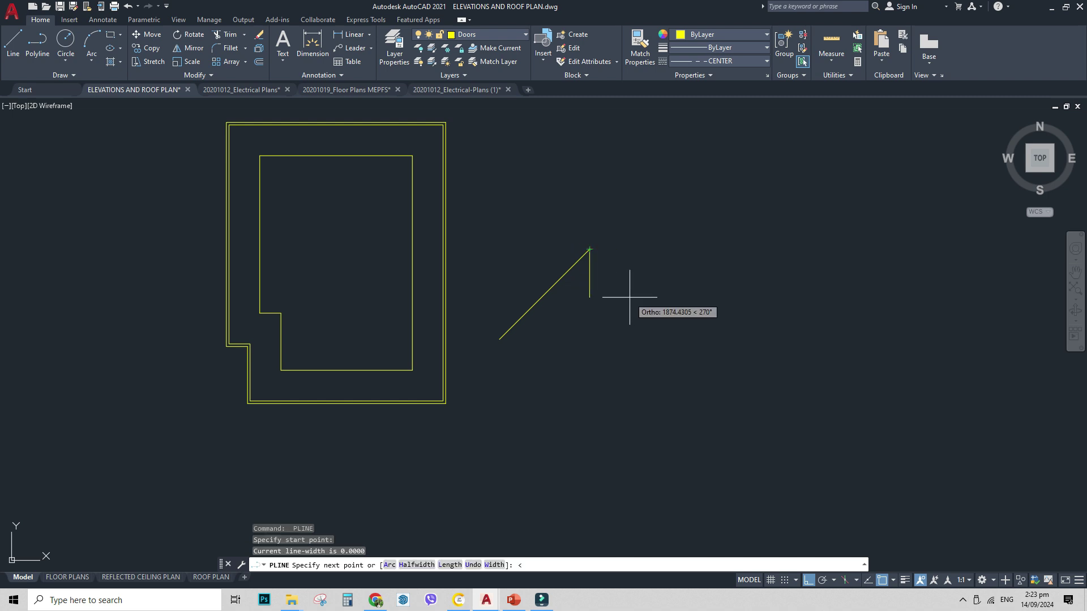
{"action": "type", "text": "<135"}
{"action": "key", "text": "Return"}
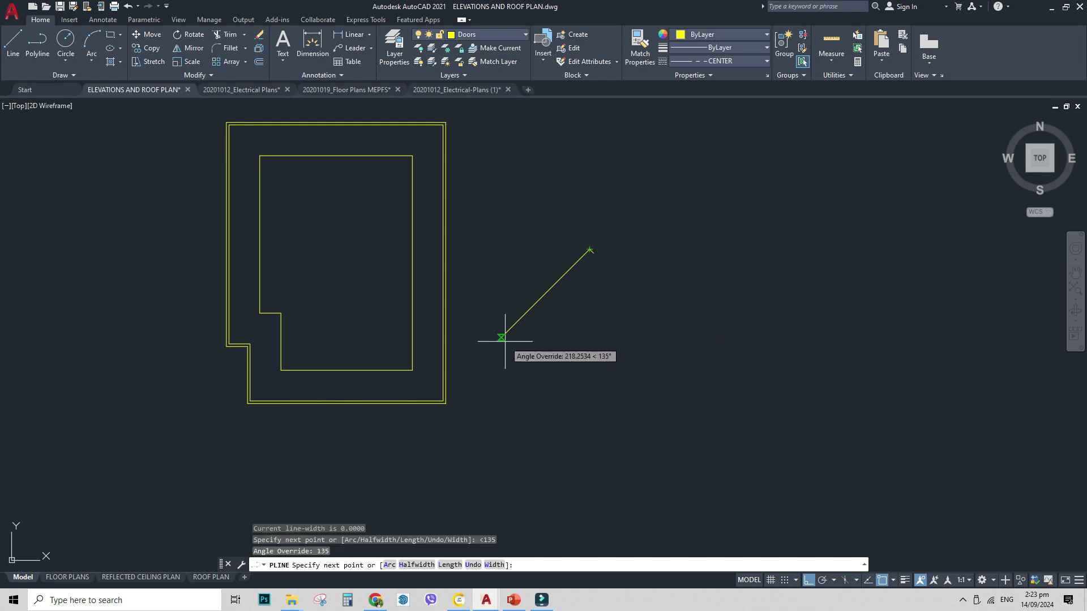
{"action": "left_click", "coordinate": [675, 339]}
{"action": "key", "text": "Escape"}
- Copy the 45° line by its upper end to the upper-right corner of the roof's inner eave outline
{"action": "middle_click_drag", "start_coordinate": [590, 295], "coordinate": [554, 299]}
{"action": "left_click", "coordinate": [604, 308]}
{"action": "left_click", "coordinate": [536, 274]}
{"action": "type", "text": "co"}
{"action": "key", "text": "Return"}
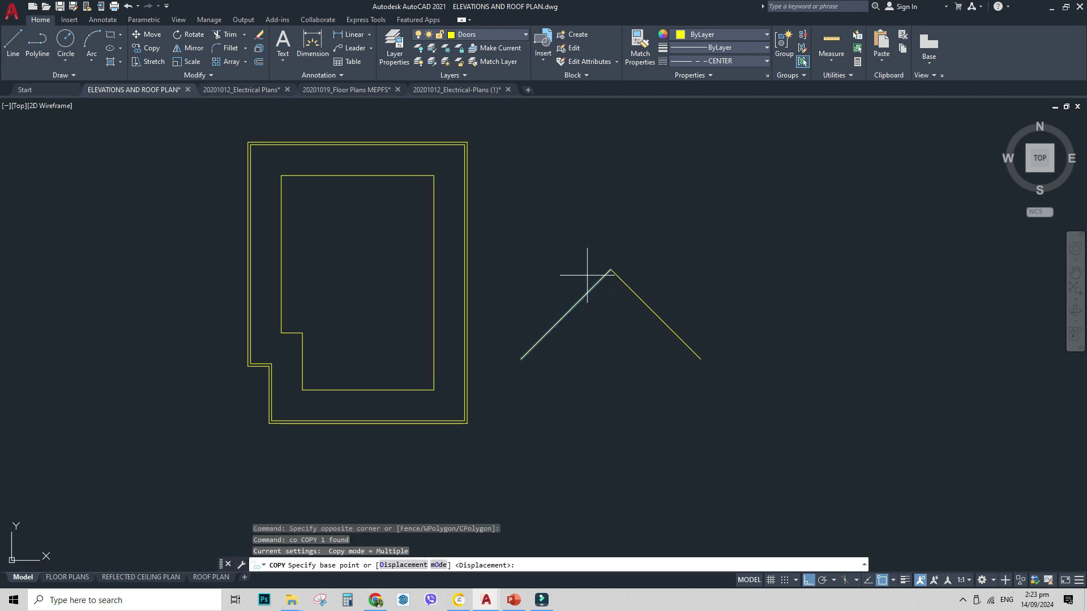
{"action": "left_click", "coordinate": [611, 269]}
{"action": "scroll", "coordinate": [461, 152], "scroll_direction": "up", "scroll_amount": 4}
{"action": "left_click", "coordinate": [475, 129]}
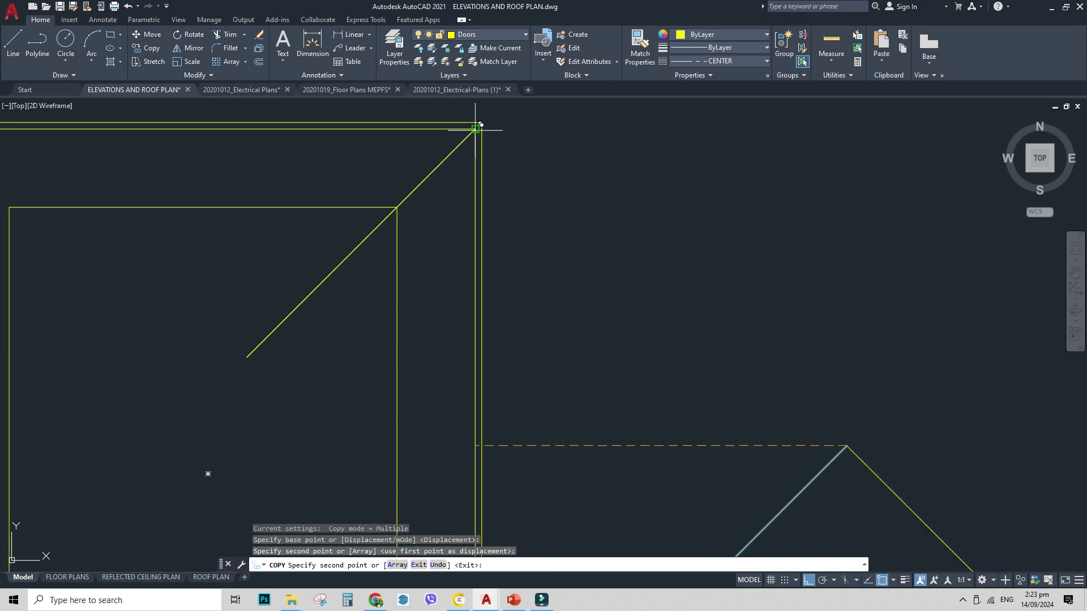
{"action": "scroll", "coordinate": [470, 116], "scroll_direction": "down", "scroll_amount": 5}
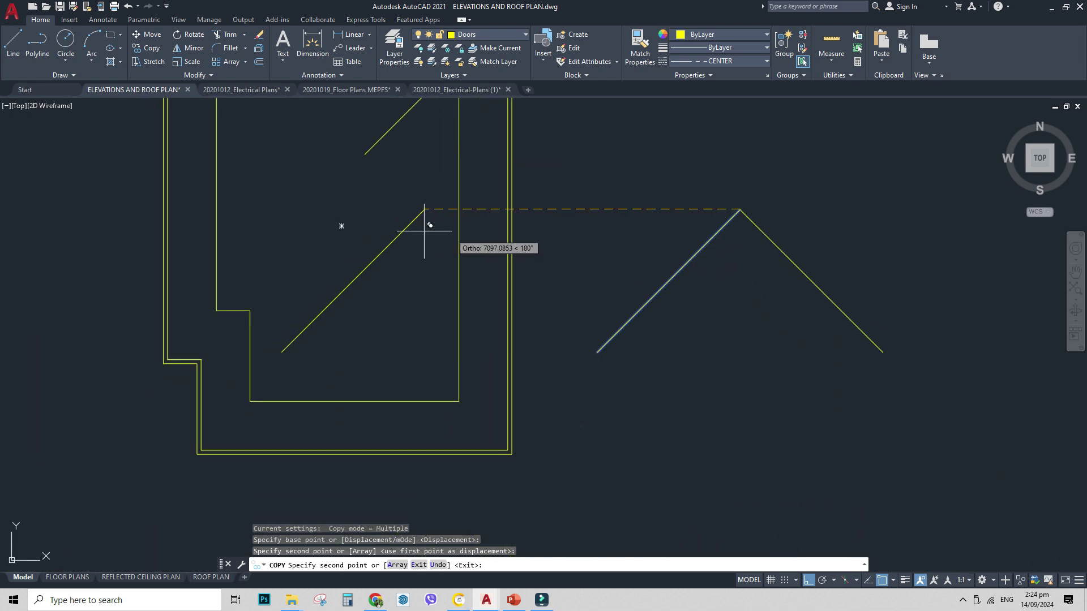
{"action": "mouse_move", "coordinate": [568, 235]}
{"action": "middle_mouse_down"}
{"action": "mouse_move", "coordinate": [573, 369]}
{"action": "mouse_move", "coordinate": [530, 287]}
{"action": "middle_mouse_up"}
{"action": "key", "text": "Escape"}
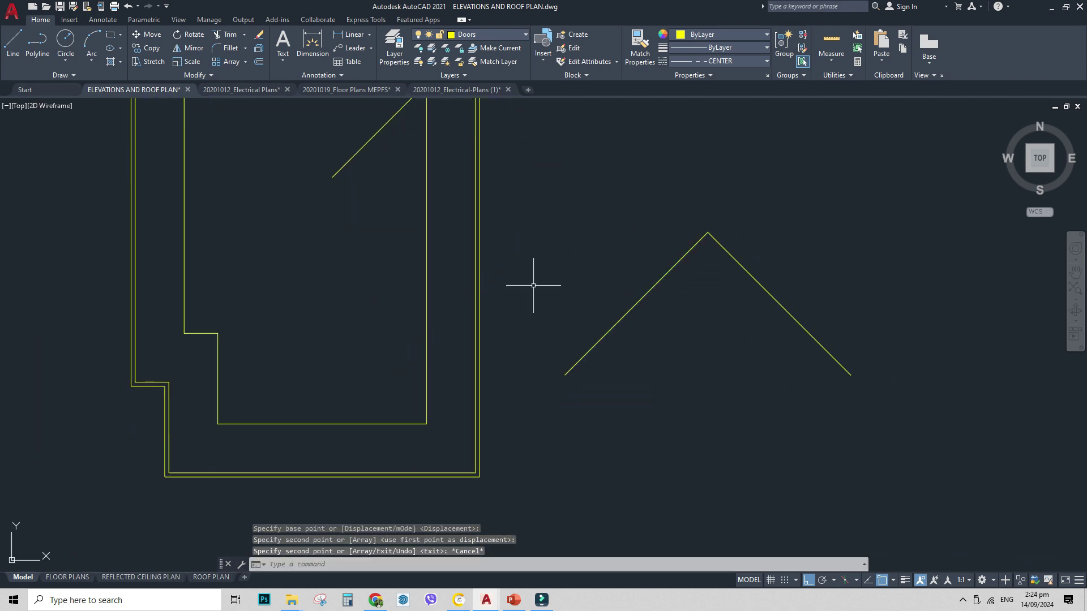
- Copy the 45° line by its lower end to the two outward lower-left corners of the inner eave outline
{"action": "left_click", "coordinate": [706, 396]}
{"action": "left_click", "coordinate": [668, 354]}
{"action": "left_click", "coordinate": [674, 359]}
{"action": "left_click", "coordinate": [622, 309]}
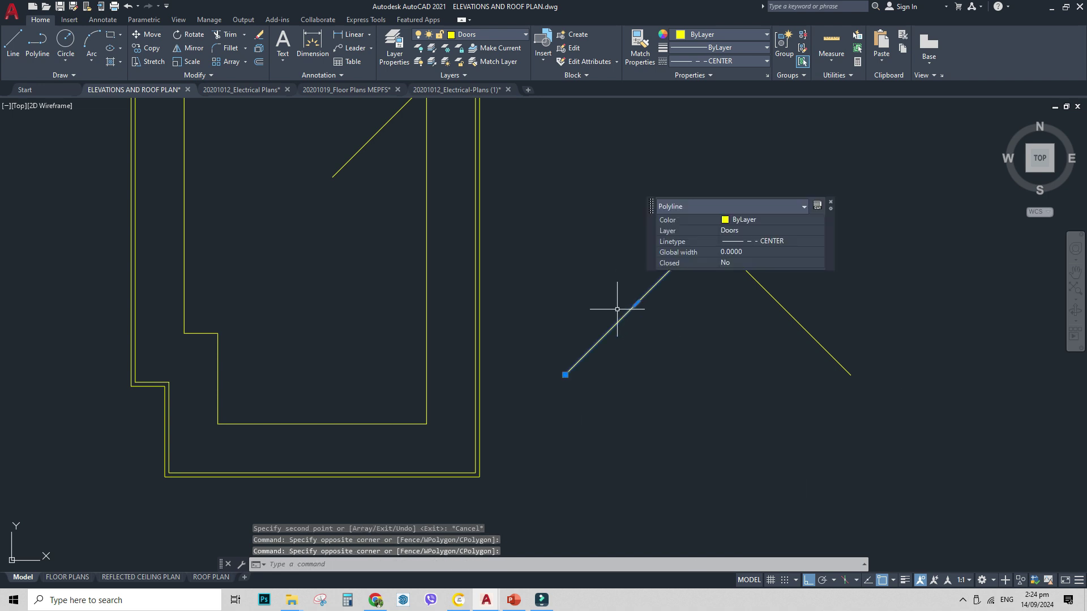
{"action": "type", "text": "co"}
{"action": "key", "text": "Return"}
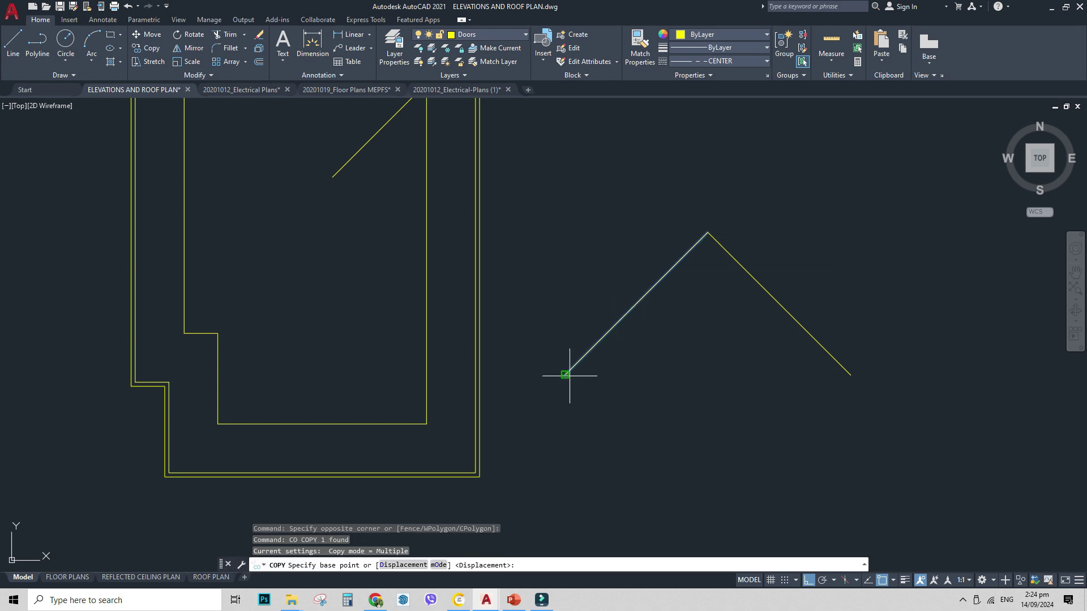
{"action": "left_click", "coordinate": [564, 375]}
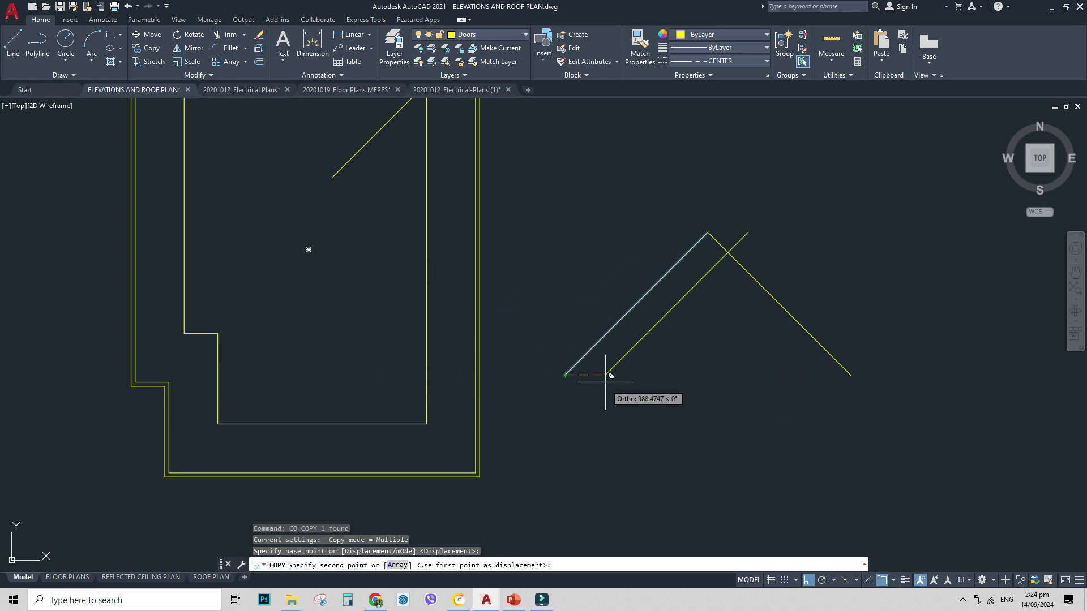
{"action": "left_click", "coordinate": [169, 472]}
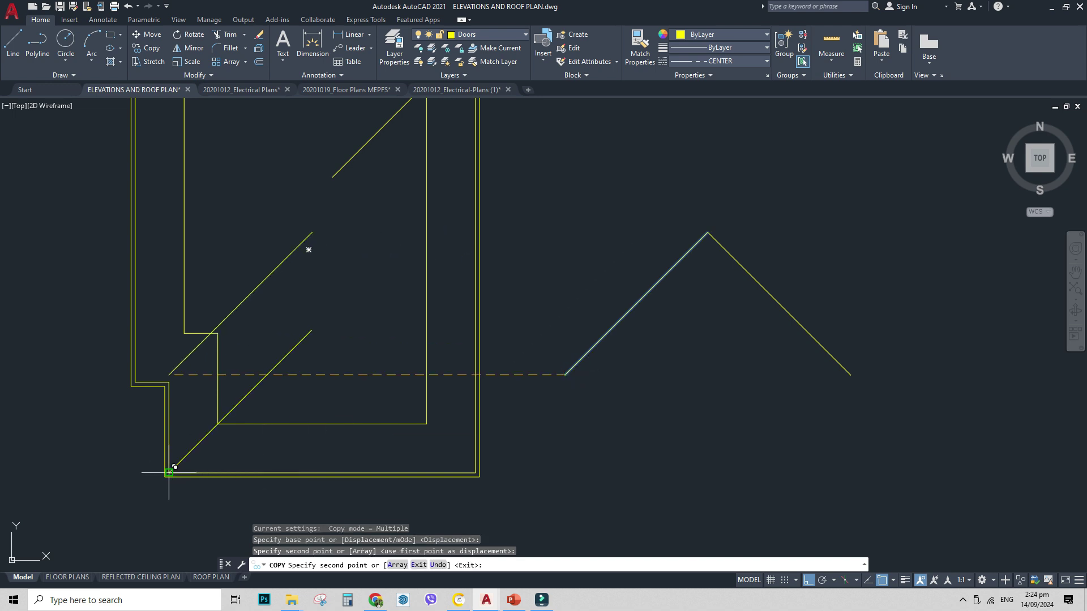
{"action": "left_click", "coordinate": [135, 382]}
{"action": "scroll", "coordinate": [320, 309], "scroll_direction": "down", "scroll_amount": 4}
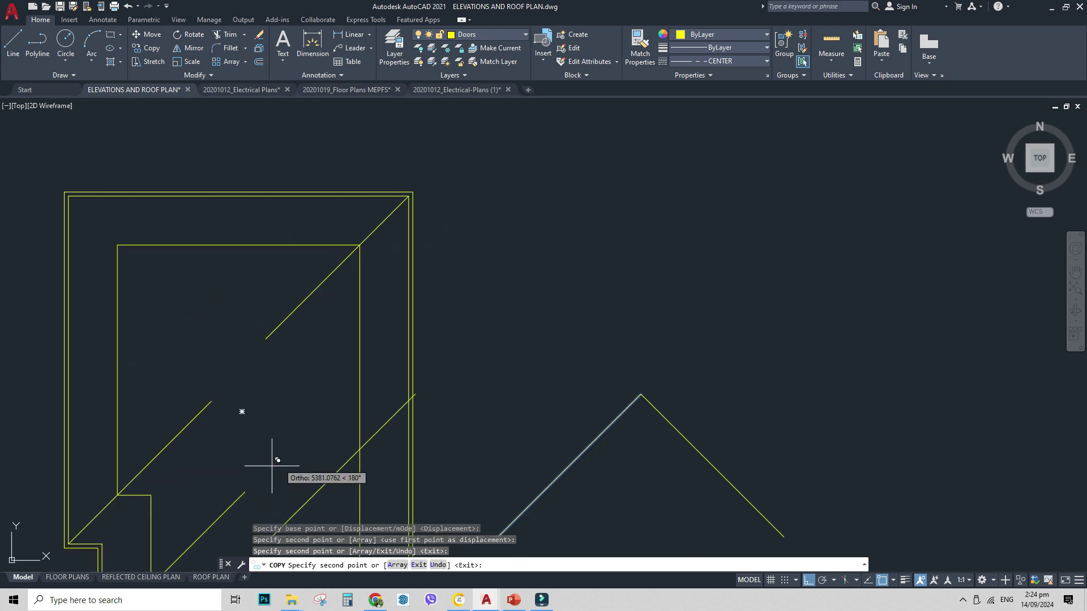
{"action": "key", "text": "Escape"}
- Copy the 135° line by its upper end to the upper-left corner of the inner eave outline
{"action": "left_click", "coordinate": [614, 362]}
{"action": "type", "text": "co"}
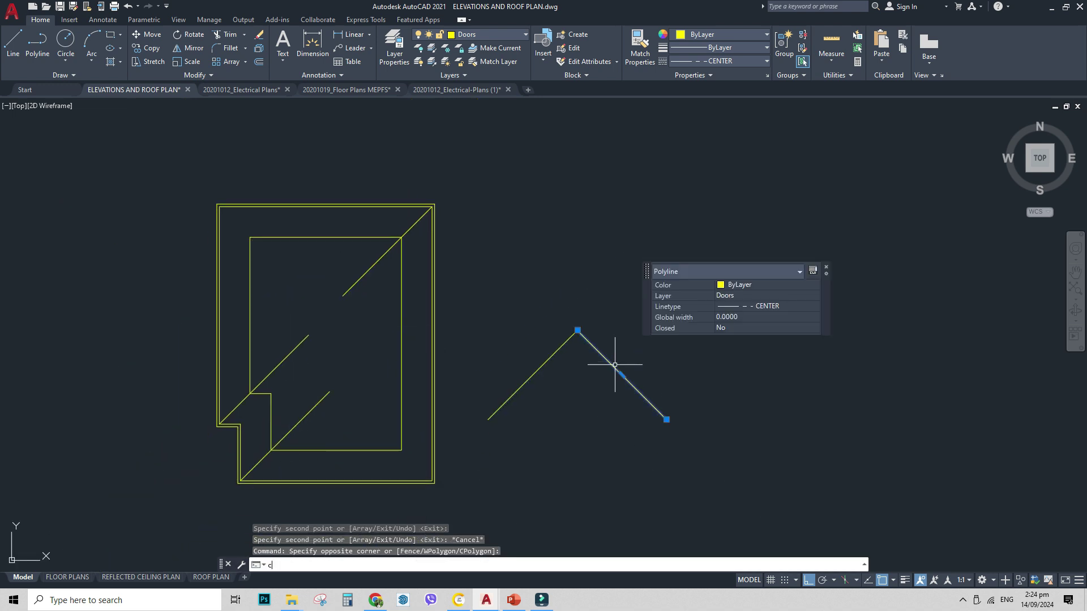
{"action": "key", "text": "Return"}
{"action": "left_click", "coordinate": [577, 330]}
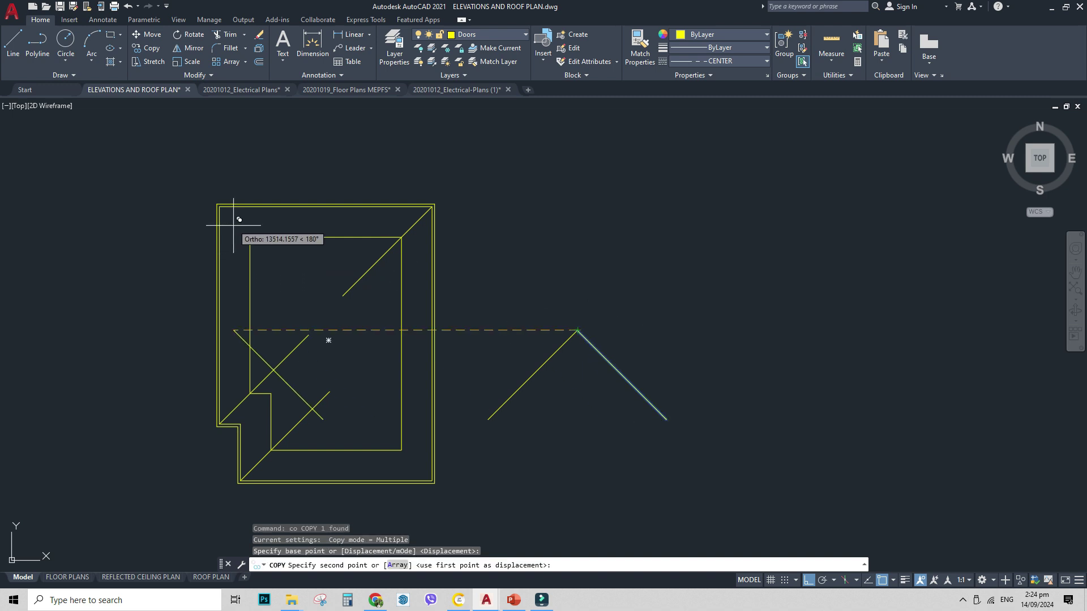
{"action": "left_click", "coordinate": [219, 207]}
{"action": "key", "text": "Escape"}
- Copy the 135° line to the lower-right eave corner and a 45° line to the inward notch corner of the inner eave outline
{"action": "left_click", "coordinate": [625, 417]}
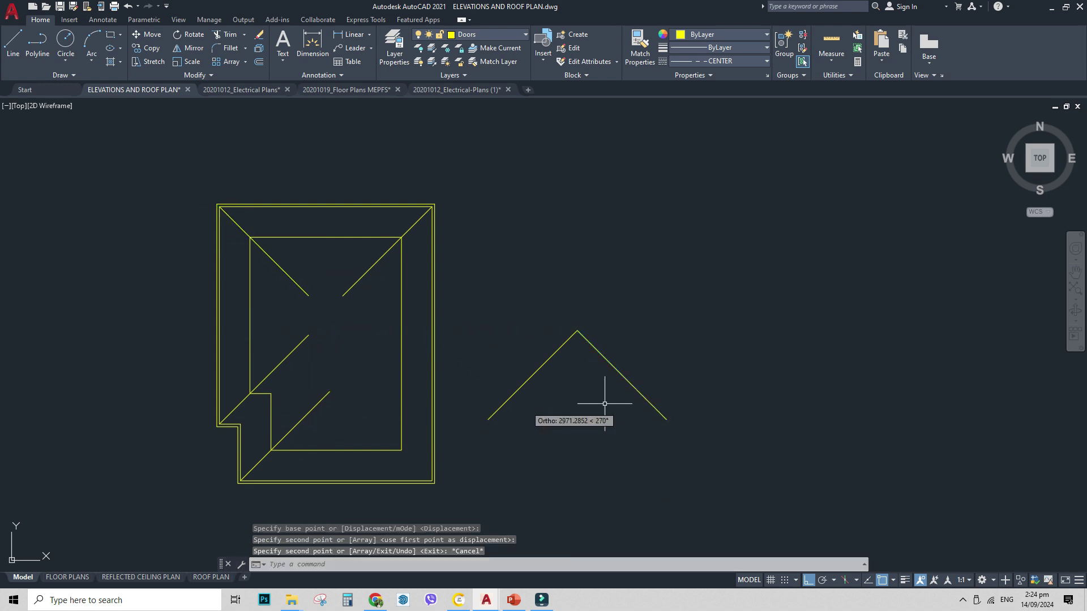
{"action": "left_click", "coordinate": [619, 343]}
{"action": "type", "text": "co"}
{"action": "key", "text": "Return"}
{"action": "left_click", "coordinate": [666, 419]}
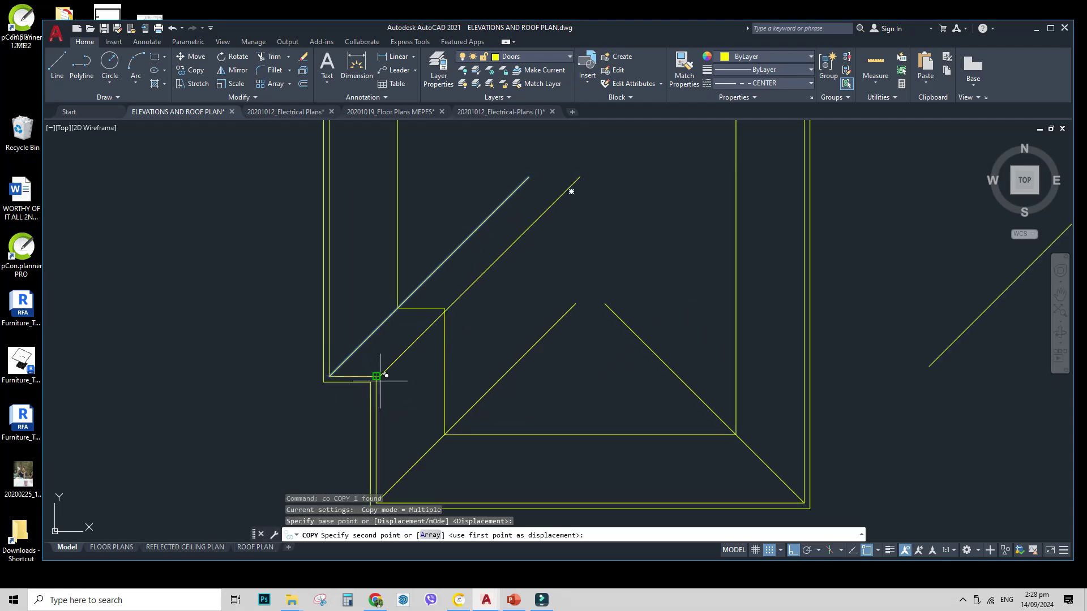
{"action": "scroll", "coordinate": [388, 359], "scroll_direction": "down", "scroll_amount": 2}
{"action": "middle_click_drag", "start_coordinate": [499, 353], "coordinate": [466, 373]}
{"action": "key", "text": "Escape"}
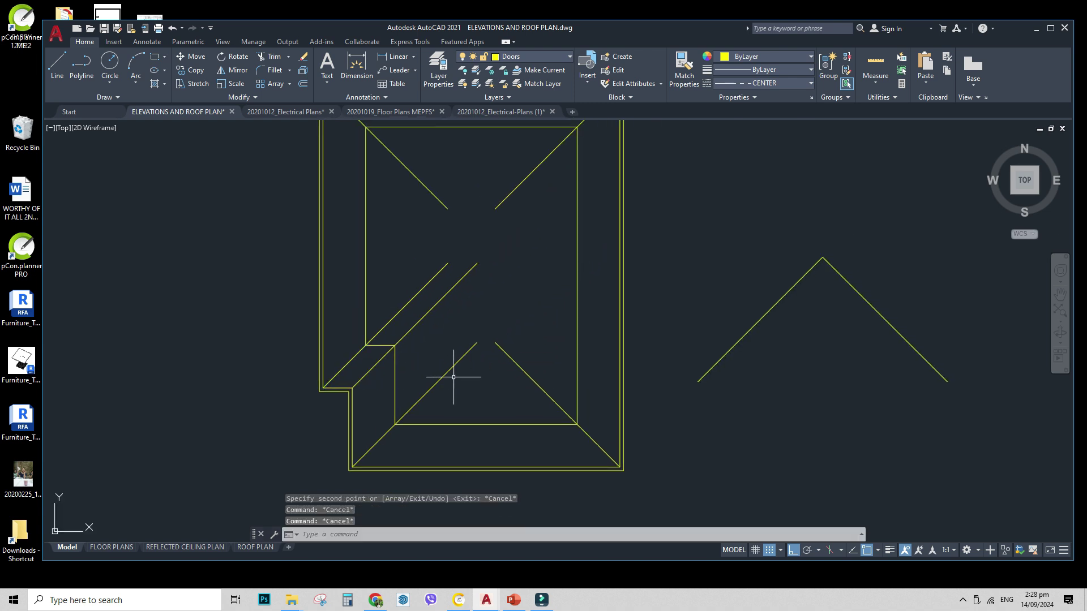
- Draw a horizontal polyline from the inward notch corner across to the opposite side of the inner eave outline
{"action": "type", "text": "pl"}
{"action": "key", "text": "Return"}
{"action": "left_click", "coordinate": [352, 388]}
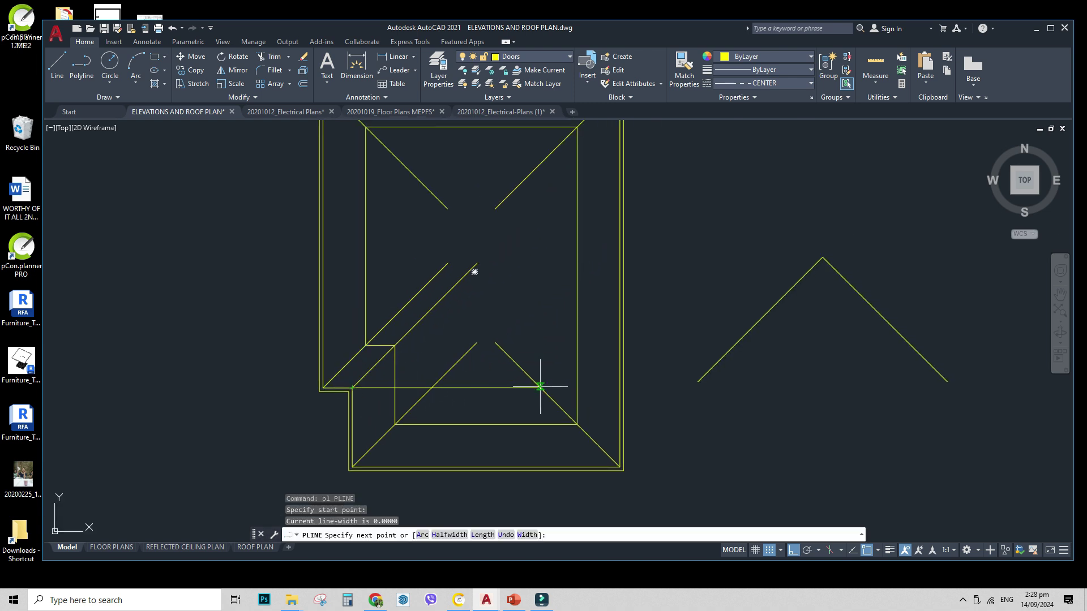
{"action": "left_click", "coordinate": [620, 388]}
{"action": "key", "text": "Escape"}
{"action": "middle_click_drag", "start_coordinate": [591, 366], "coordinate": [527, 393]}
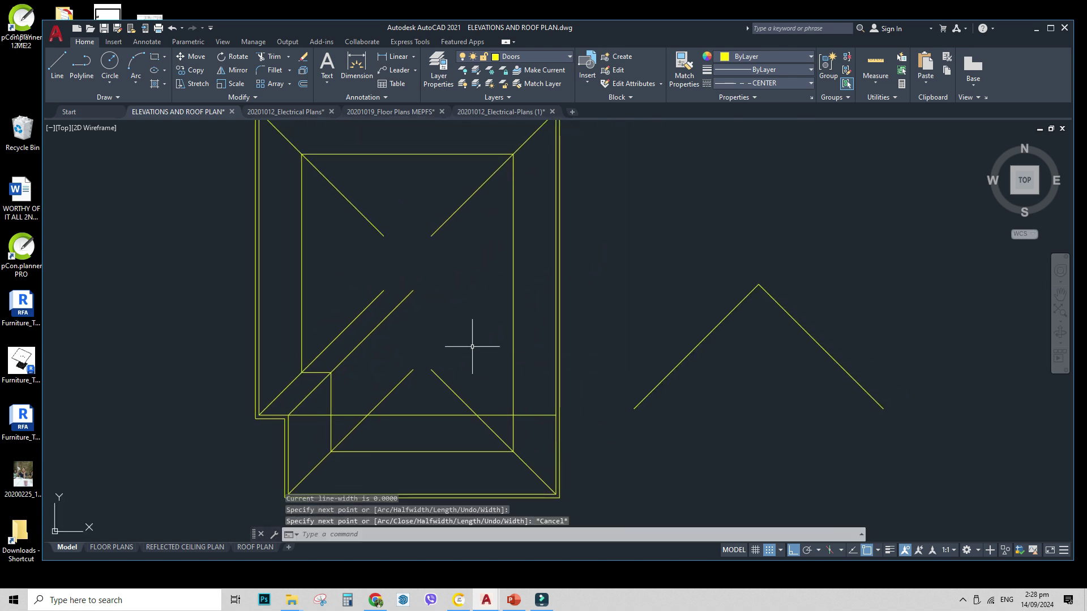
- Copy the upper-left hip line by its lower end to the right end of the horizontal construction line
{"action": "left_click_drag", "start_coordinate": [370, 205], "coordinate": [358, 221]}
{"action": "type", "text": "co"}
{"action": "key", "text": "Return"}
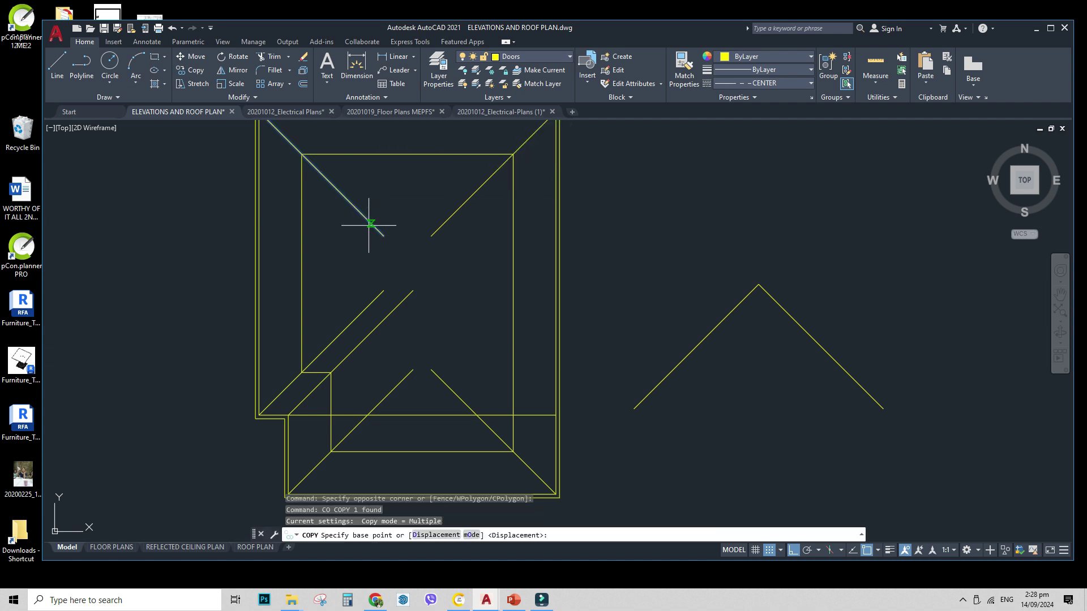
{"action": "left_click", "coordinate": [384, 235]}
{"action": "left_click", "coordinate": [556, 415]}
{"action": "key", "text": "Escape"}
{"action": "key", "text": "Escape"}
{"action": "key", "text": "Escape"}
- Fillet the main roof's lower pair of hip lines into a sharp corner, and do the same with its upper pair
{"action": "middle_click_drag", "start_coordinate": [462, 310], "coordinate": [466, 320]}
{"action": "left_click", "coordinate": [405, 316]}
{"action": "left_click", "coordinate": [360, 354]}
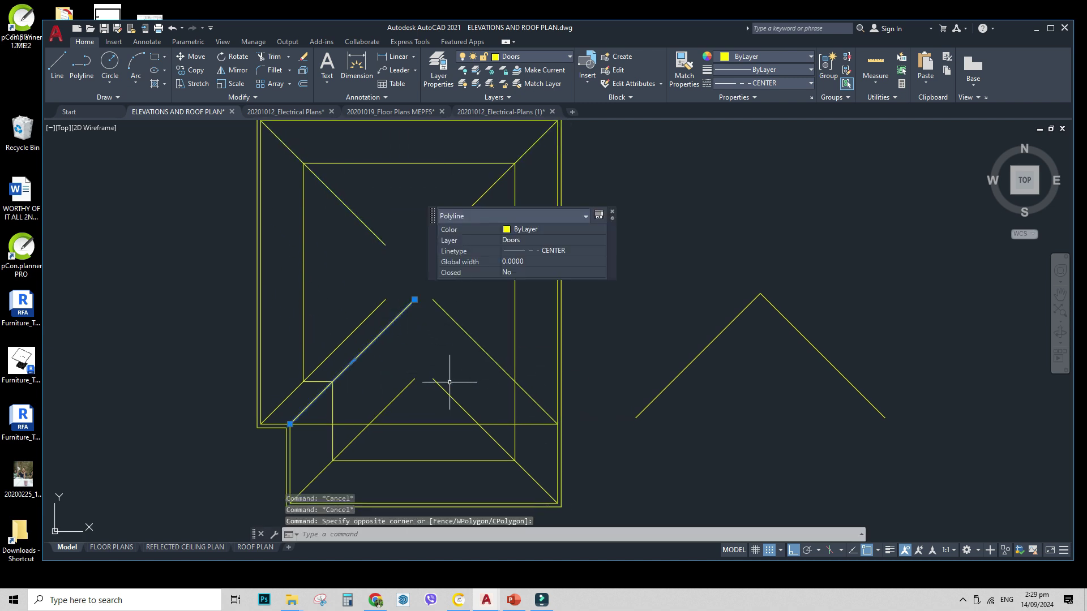
{"action": "key", "text": "Escape"}
{"action": "key", "text": "Escape"}
{"action": "key", "text": "Return"}
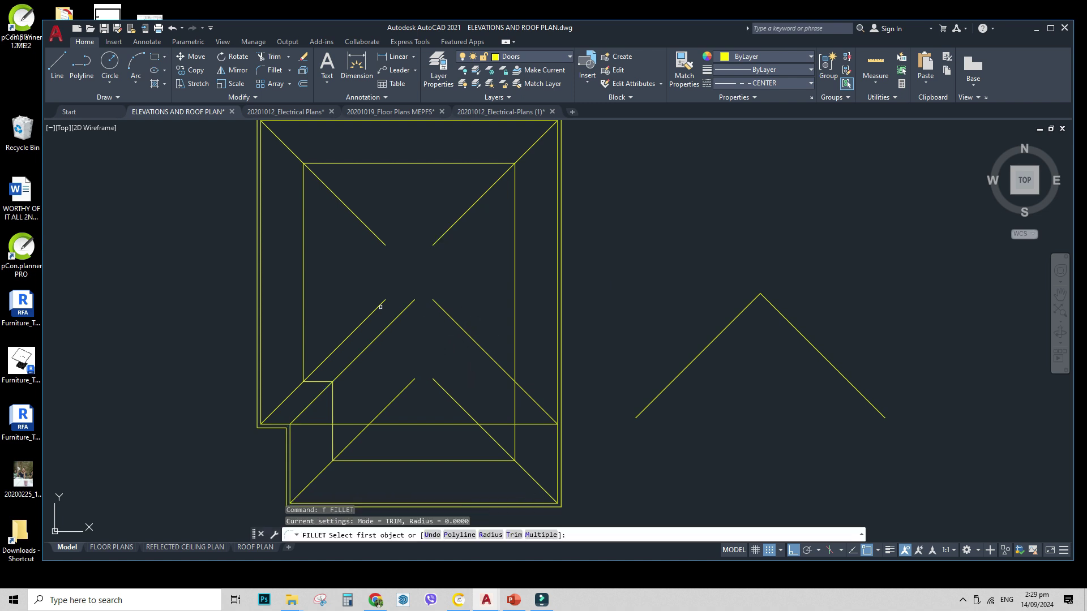
{"action": "left_click", "coordinate": [380, 305]}
{"action": "left_click", "coordinate": [442, 308]}
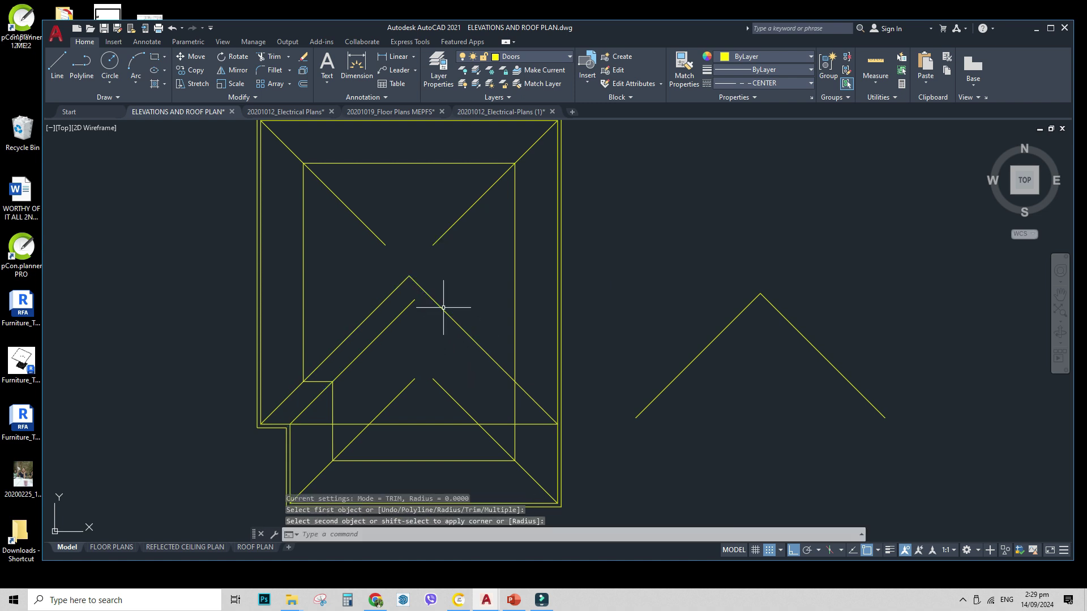
{"action": "key", "text": "Return"}
{"action": "left_click", "coordinate": [381, 237]}
{"action": "left_click", "coordinate": [440, 238]}
- Draw a short vertical ridge polyline joining the upper and lower hip apexes of the main roof
{"action": "type", "text": "pl"}
{"action": "key", "text": "Return"}
{"action": "left_click", "coordinate": [409, 269]}
{"action": "key", "text": "Escape"}
{"action": "scroll", "coordinate": [421, 277], "scroll_direction": "up", "scroll_amount": 2}
{"action": "scroll", "coordinate": [418, 277], "scroll_direction": "down", "scroll_amount": 2}
{"action": "middle_click_drag", "start_coordinate": [375, 142], "coordinate": [383, 445]}
{"action": "scroll", "coordinate": [377, 391], "scroll_direction": "down", "scroll_amount": 1}
{"action": "middle_click_drag", "start_coordinate": [377, 391], "coordinate": [389, 200]}
{"action": "scroll", "coordinate": [432, 364], "scroll_direction": "up", "scroll_amount": 3}
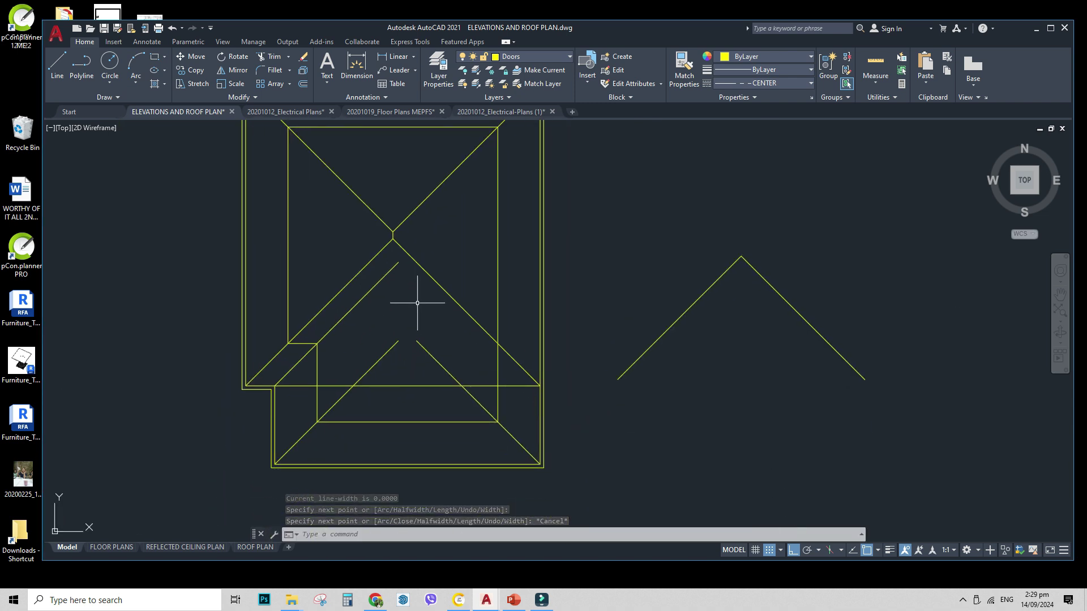
{"action": "key", "text": "Escape"}
{"action": "key", "text": "Escape"}
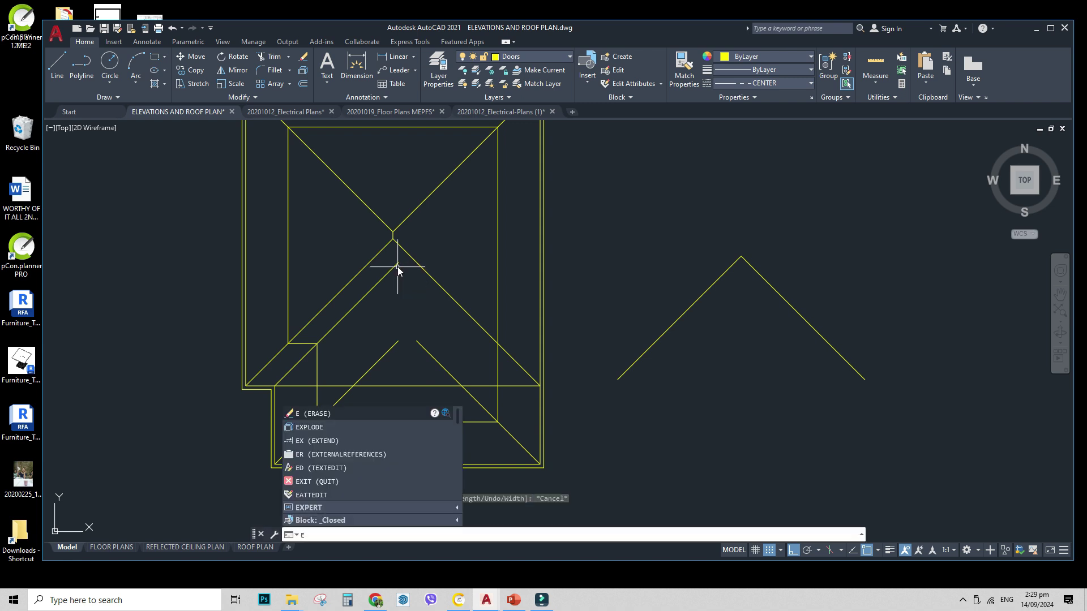
- Extend the 45° valley line from the inward notch corner up to the main roof's lower-right hip line
{"action": "type", "text": "Ex"}
{"action": "key", "text": "Return"}
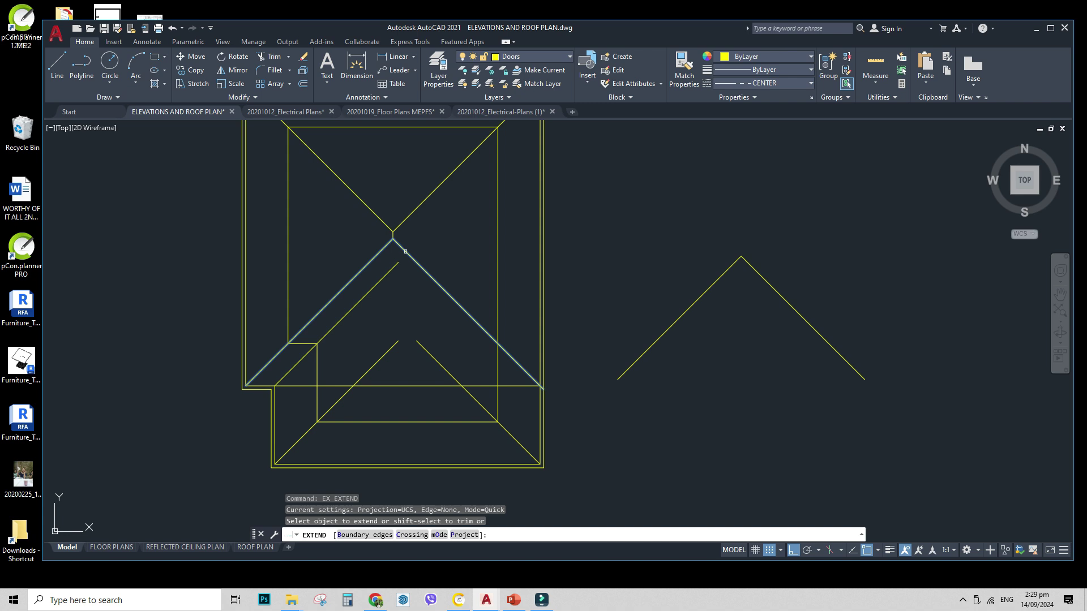
{"action": "left_click", "coordinate": [405, 251]}
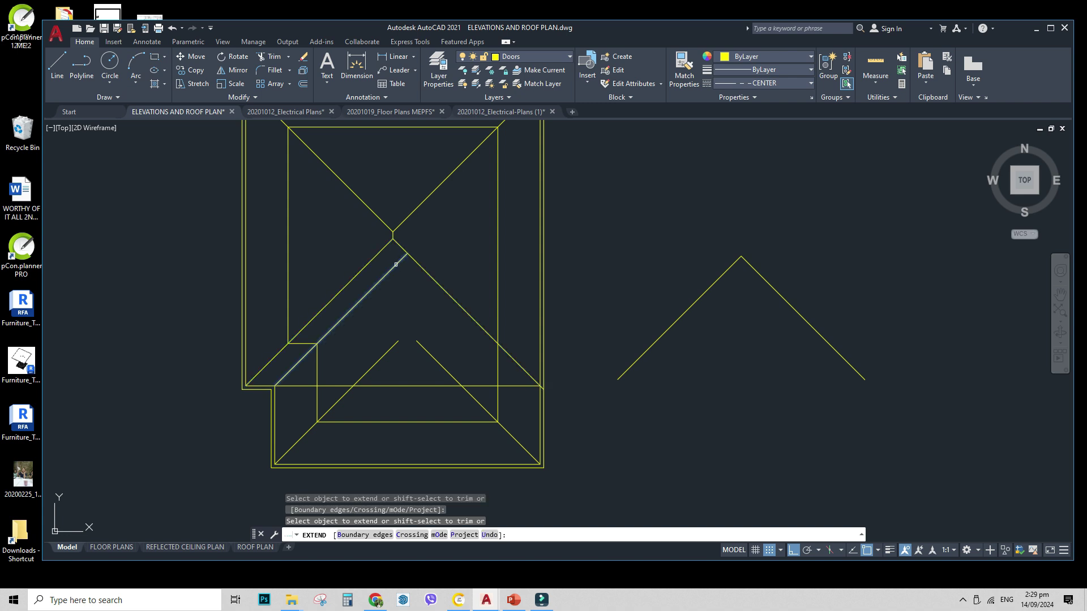
{"action": "scroll", "coordinate": [396, 265], "scroll_direction": "up", "scroll_amount": 2}
{"action": "scroll", "coordinate": [418, 232], "scroll_direction": "down", "scroll_amount": 2}
{"action": "key", "text": "Escape"}
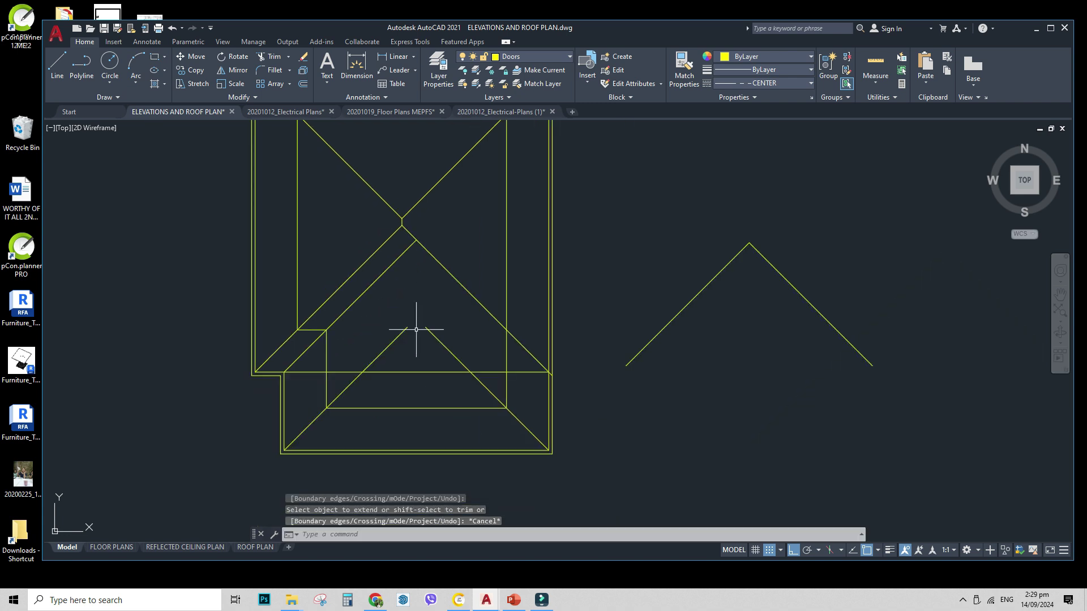
- Fillet the two hip lines of the lower roof wing into a sharp apex
{"action": "type", "text": "f"}
{"action": "key", "text": "Return"}
{"action": "left_click", "coordinate": [400, 333]}
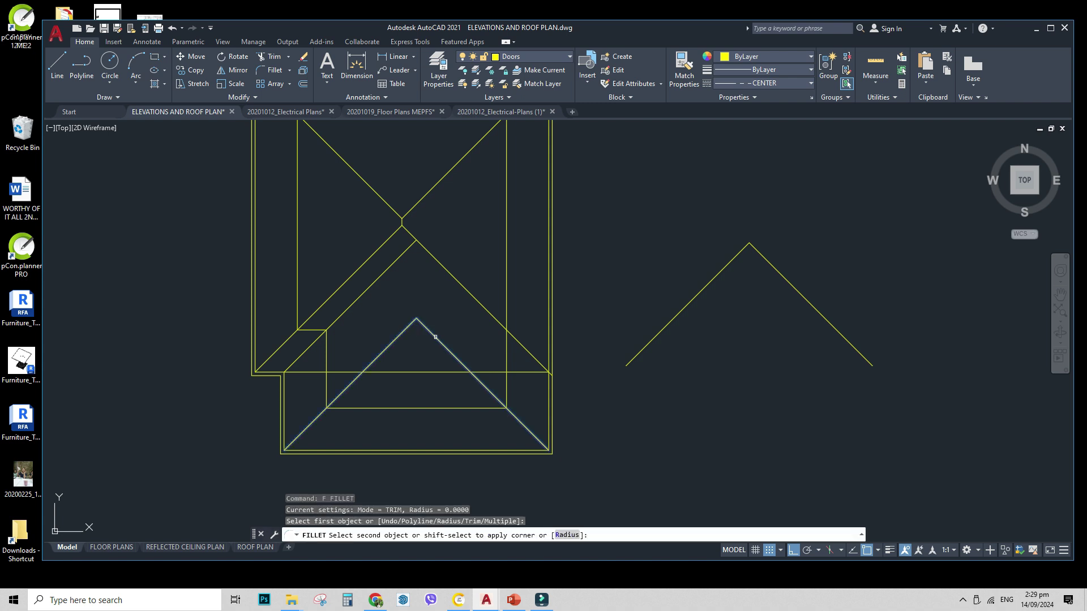
{"action": "left_click", "coordinate": [435, 337]}
- Draw a vertical ridge polyline from the lower wing's apex up to the end of the extended valley line
{"action": "type", "text": "pl"}
{"action": "key", "text": "Return"}
{"action": "left_click", "coordinate": [421, 321]}
{"action": "left_click", "coordinate": [417, 239]}
{"action": "key", "text": "Escape"}
- Delete the two loose diagonal reference lines beside the roof plan
{"action": "mouse_move", "coordinate": [368, 441]}
{"action": "middle_mouse_down"}
{"action": "mouse_move", "coordinate": [431, 441]}
{"action": "mouse_move", "coordinate": [377, 480]}
{"action": "middle_mouse_up"}
{"action": "scroll", "coordinate": [425, 391], "scroll_direction": "down", "scroll_amount": 2}
{"action": "left_click", "coordinate": [674, 413]}
{"action": "left_click", "coordinate": [626, 335]}
{"action": "left_click", "coordinate": [658, 417]}
{"action": "left_click", "coordinate": [594, 308]}
{"action": "key", "text": "Delete"}
{"action": "middle_click_drag", "start_coordinate": [580, 326], "coordinate": [589, 319]}
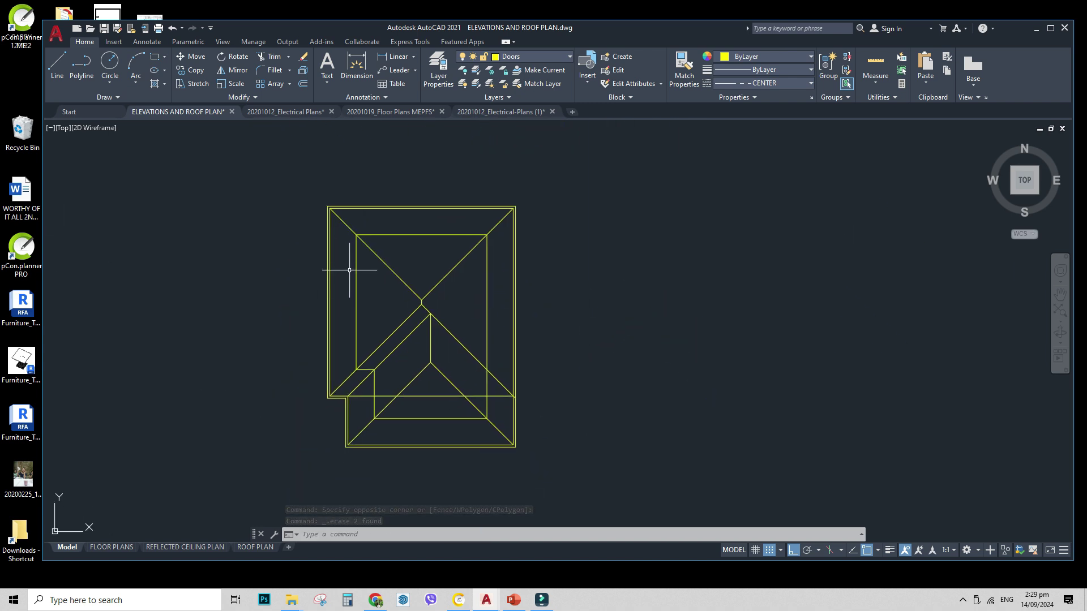
- Hatch the upper triangular roof slope and the narrow diagonal strip beside the notch valley with the ANSI32 pattern
{"action": "type", "text": "hatch"}
{"action": "key", "text": "Return"}
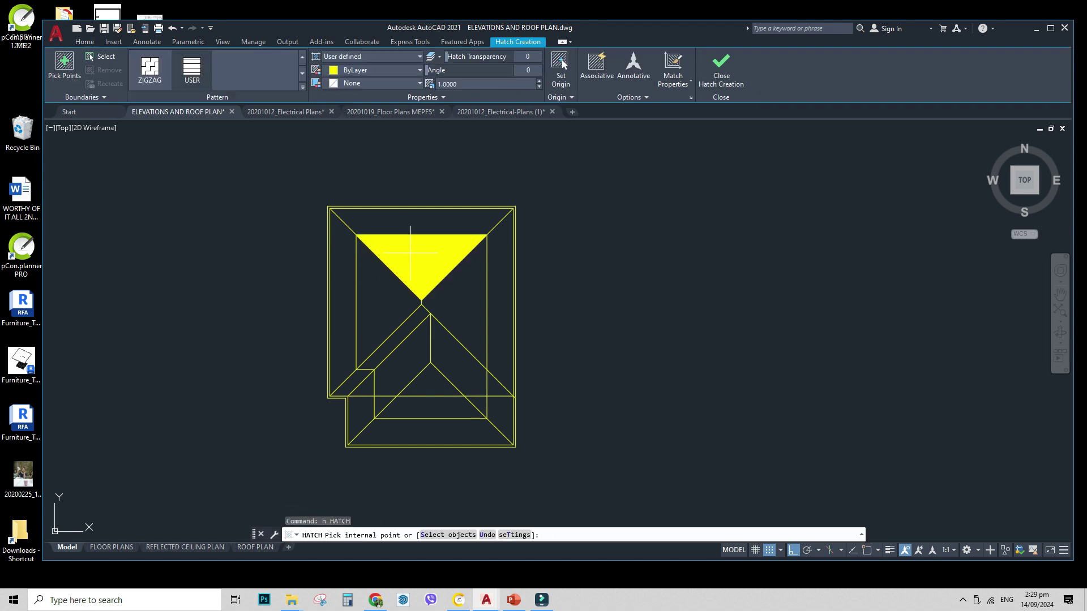
{"action": "left_click", "coordinate": [301, 58]}
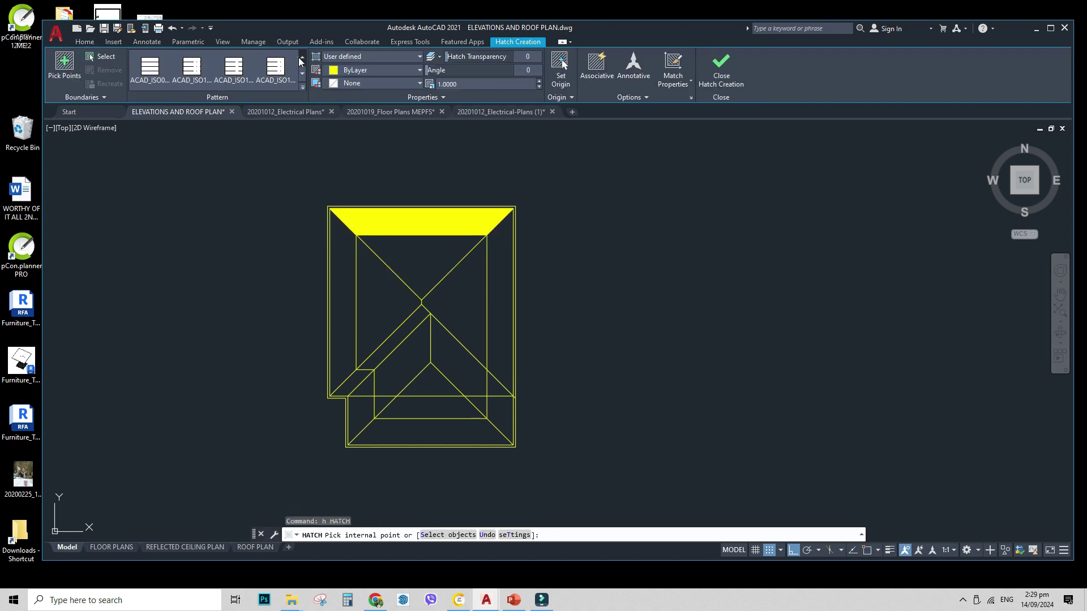
{"action": "left_click", "coordinate": [300, 58]}
{"action": "left_click", "coordinate": [300, 58]}
{"action": "left_click", "coordinate": [301, 59]}
{"action": "left_click", "coordinate": [301, 58]}
{"action": "left_click", "coordinate": [302, 57]}
{"action": "left_click", "coordinate": [302, 57]}
{"action": "left_click", "coordinate": [302, 58]}
{"action": "left_click", "coordinate": [302, 57]}
{"action": "left_click", "coordinate": [302, 57]}
{"action": "left_click", "coordinate": [301, 58]}
{"action": "left_click", "coordinate": [276, 68]}
{"action": "left_click", "coordinate": [411, 245]}
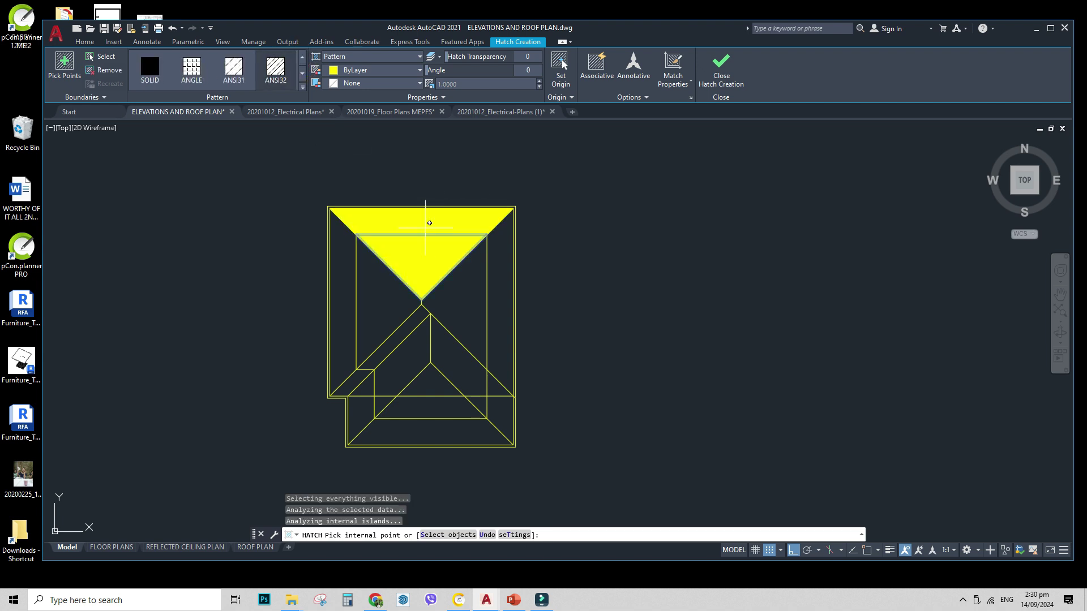
{"action": "left_click", "coordinate": [429, 223]}
{"action": "scroll", "coordinate": [428, 319], "scroll_direction": "up", "scroll_amount": 2}
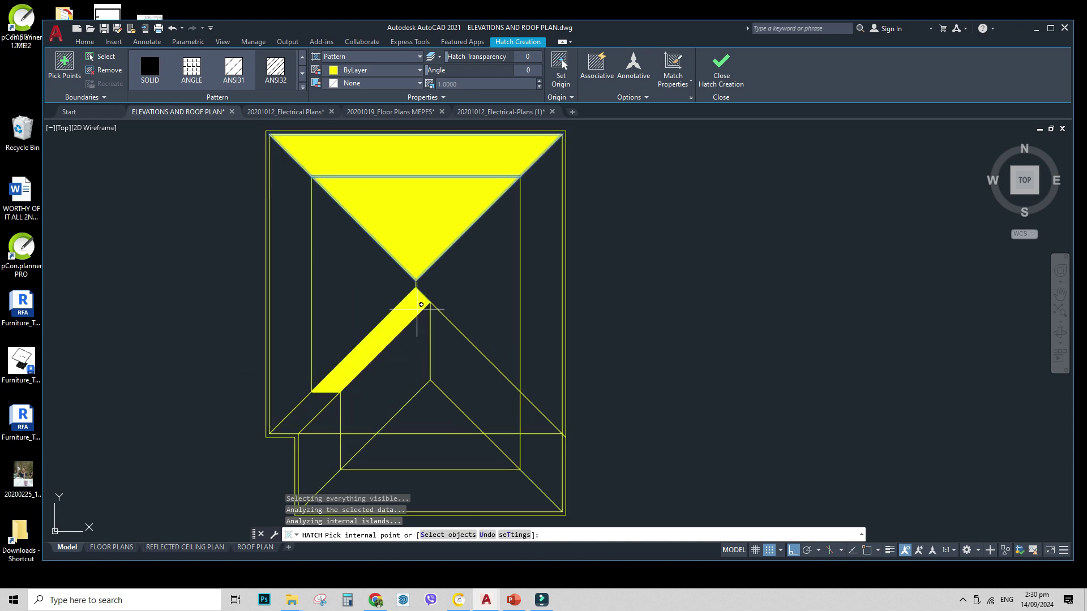
{"action": "left_click", "coordinate": [416, 298]}
{"action": "key", "text": "Escape"}
{"action": "key", "text": "Escape"}
- Set the new roof hatch's scale to 1000 and its angle to 45
{"action": "left_click", "coordinate": [385, 326]}
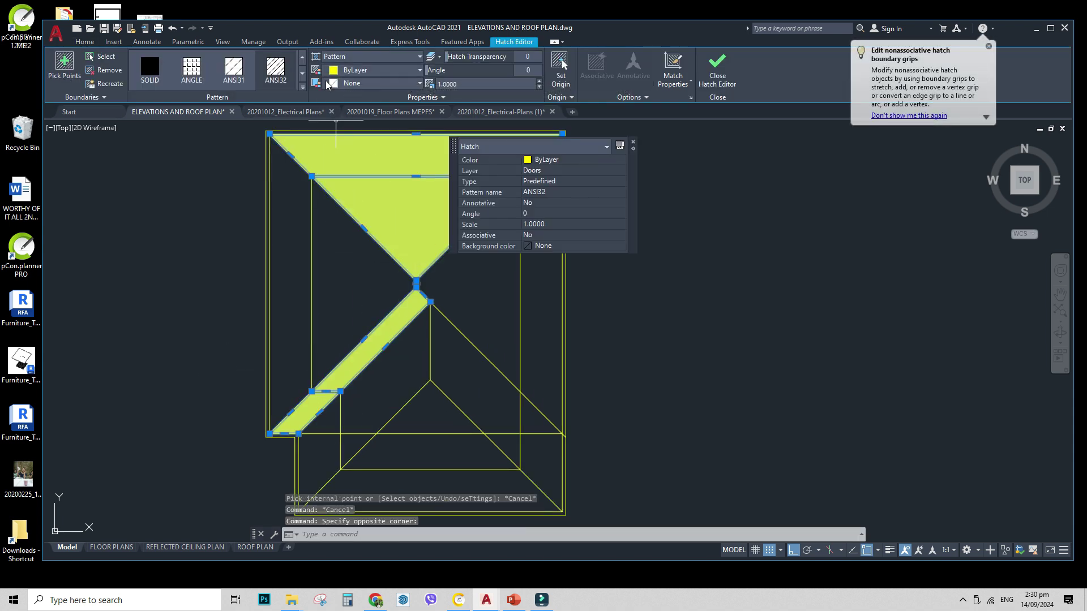
{"action": "left_click", "coordinate": [462, 84]}
{"action": "type", "text": "100"}
{"action": "key", "text": "Return"}
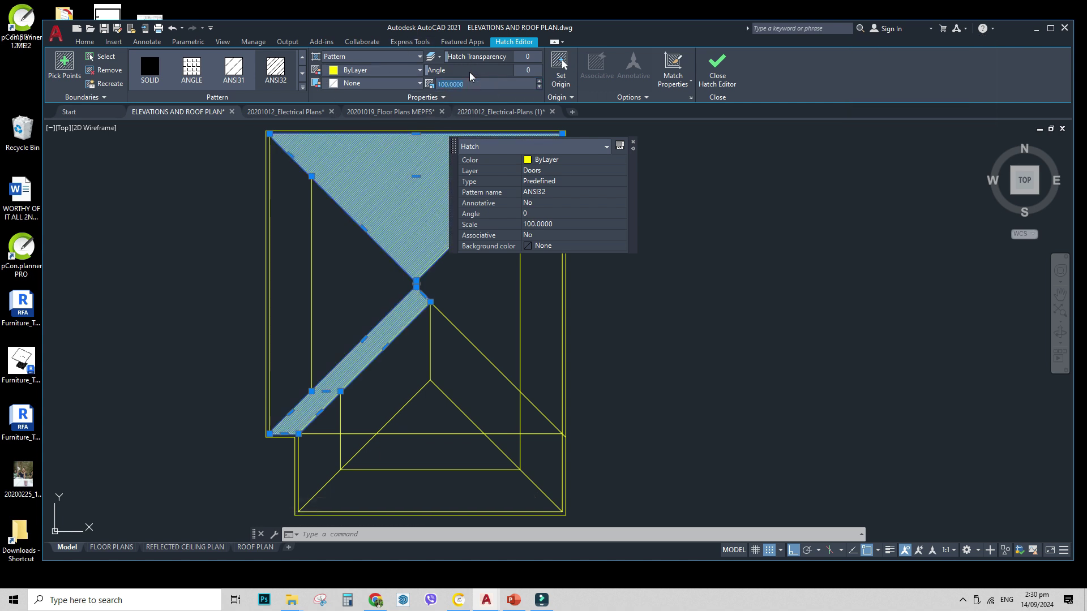
{"action": "type", "text": "1"}
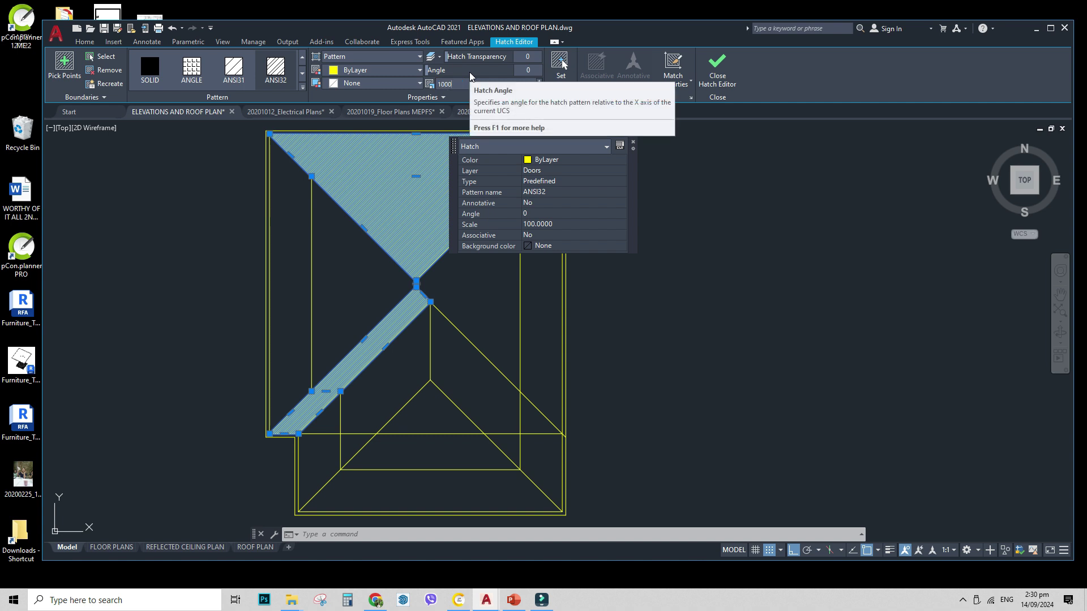
{"action": "type", "text": "000"}
{"action": "key", "text": "Return"}
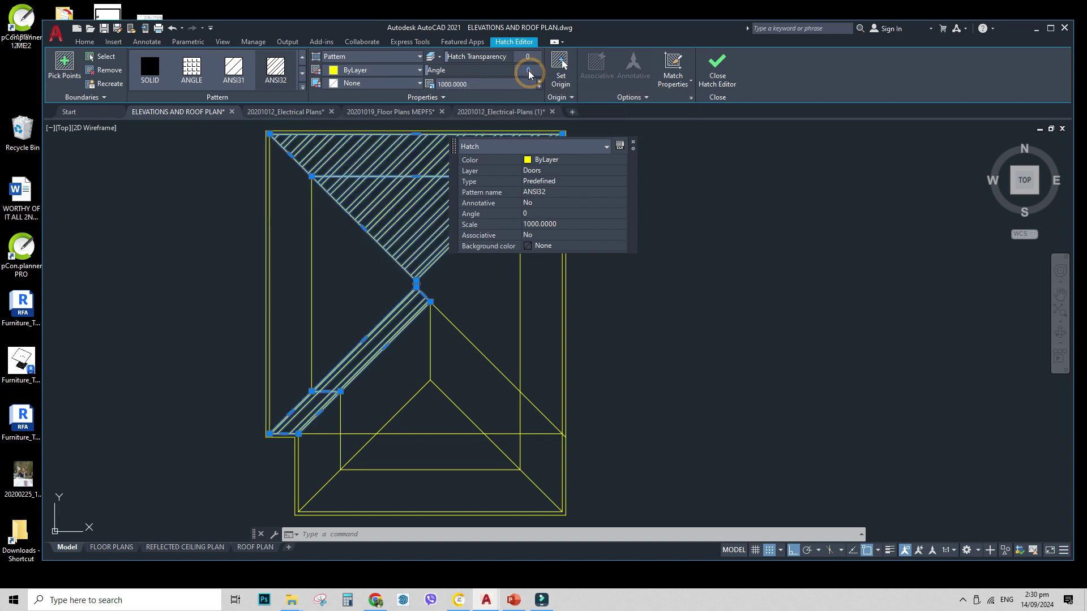
{"action": "key", "text": "Return"}
{"action": "mouse_move", "coordinate": [529, 252]}
{"action": "middle_mouse_down"}
{"action": "mouse_move", "coordinate": [495, 245]}
{"action": "mouse_move", "coordinate": [440, 316]}
{"action": "mouse_move", "coordinate": [569, 365]}
{"action": "mouse_move", "coordinate": [601, 345]}
{"action": "middle_mouse_up"}
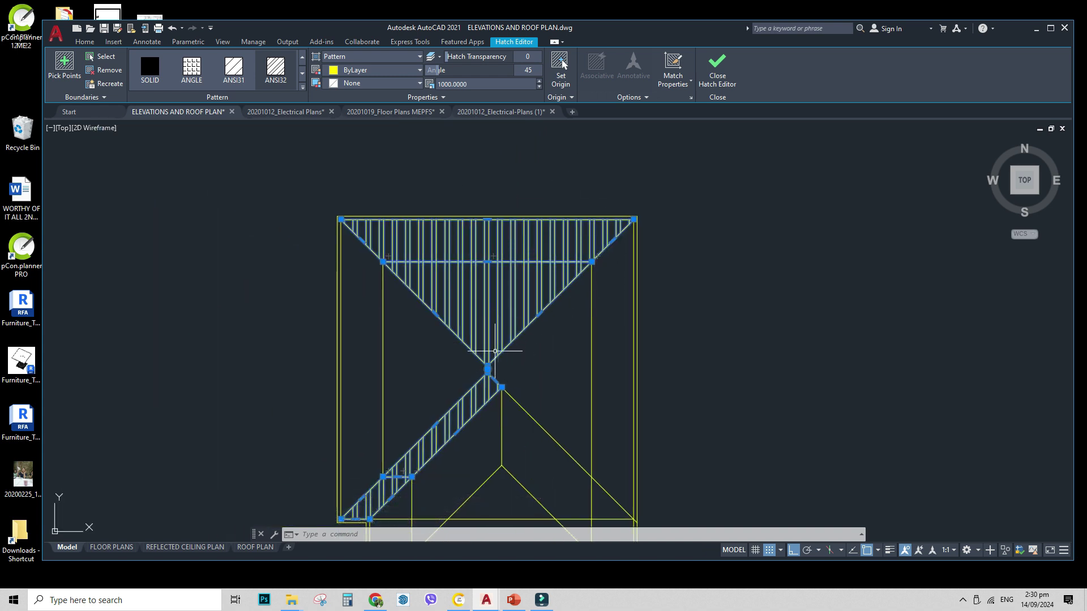
{"action": "middle_click_drag", "start_coordinate": [483, 332], "coordinate": [469, 270]}
{"action": "key", "text": "Escape"}
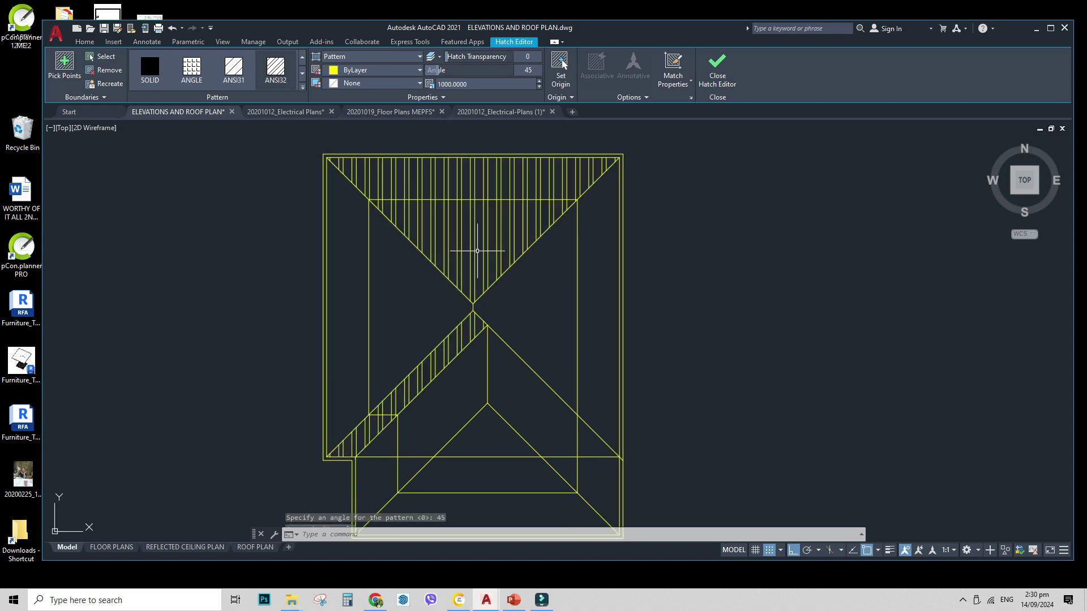
- Change the roof hatch's color to the true color grey 117,117,117
{"action": "left_click", "coordinate": [478, 207]}
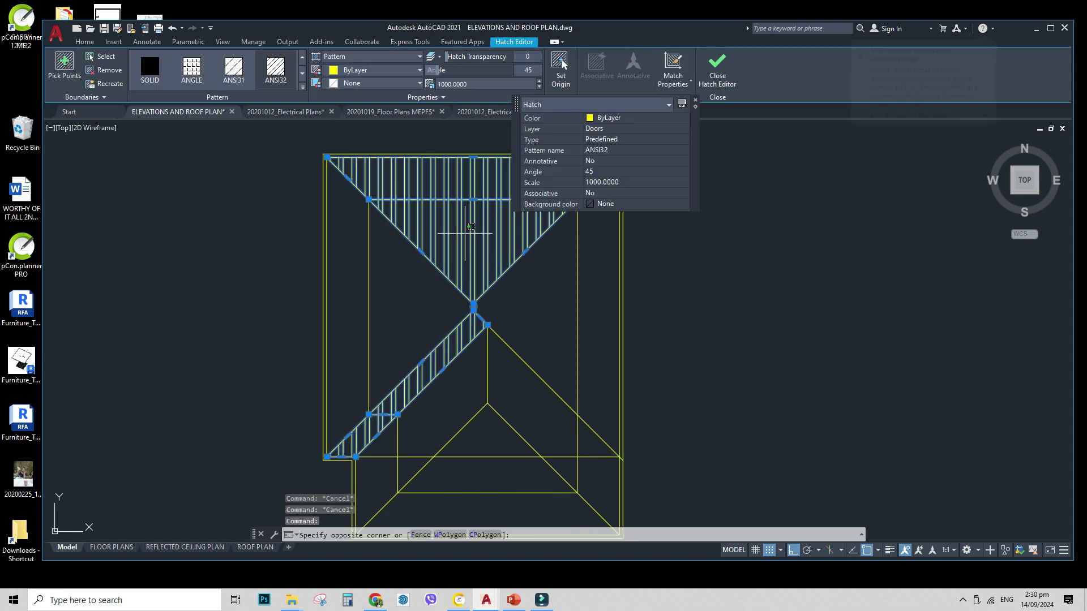
{"action": "left_click", "coordinate": [364, 70]}
{"action": "left_click", "coordinate": [360, 200]}
{"action": "left_click", "coordinate": [710, 231]}
{"action": "left_click", "coordinate": [752, 321]}
{"action": "left_click", "coordinate": [712, 404]}
{"action": "key", "text": "Escape"}
- Start another ANSI32 hatch and add the inner and outer areas of the main roof's right and left slopes
{"action": "middle_click_drag", "start_coordinate": [493, 290], "coordinate": [461, 274]}
{"action": "type", "text": "h"}
{"action": "key", "text": "Return"}
{"action": "left_click", "coordinate": [542, 277]}
{"action": "left_click", "coordinate": [566, 283]}
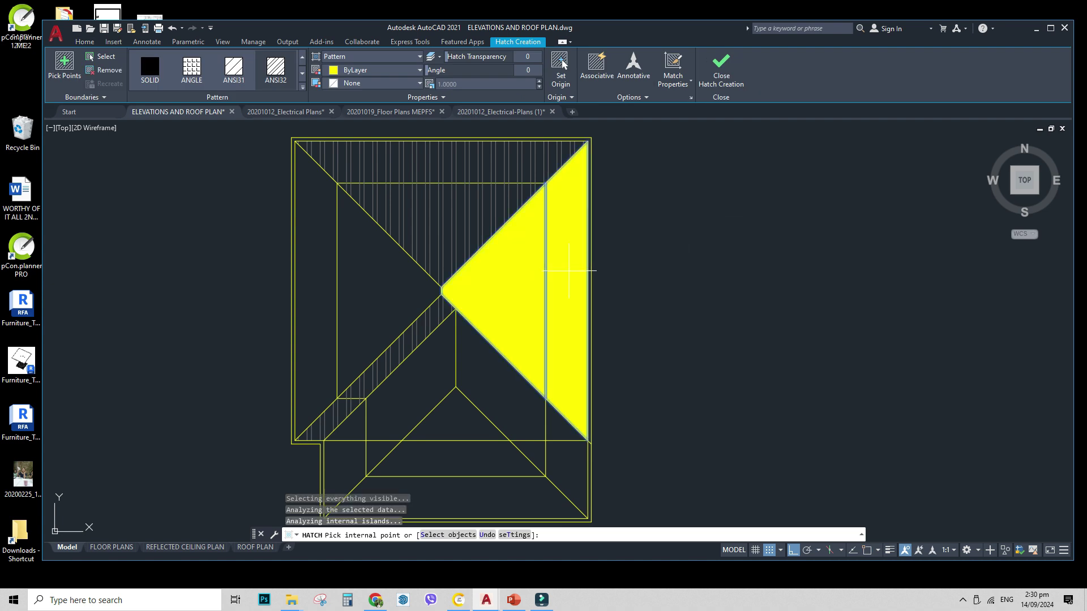
{"action": "left_click", "coordinate": [399, 277]}
{"action": "left_click", "coordinate": [315, 272]}
- Add the areas of the lower wing's left and right slopes to the hatch and finish it
{"action": "middle_click_drag", "start_coordinate": [439, 363], "coordinate": [432, 315]}
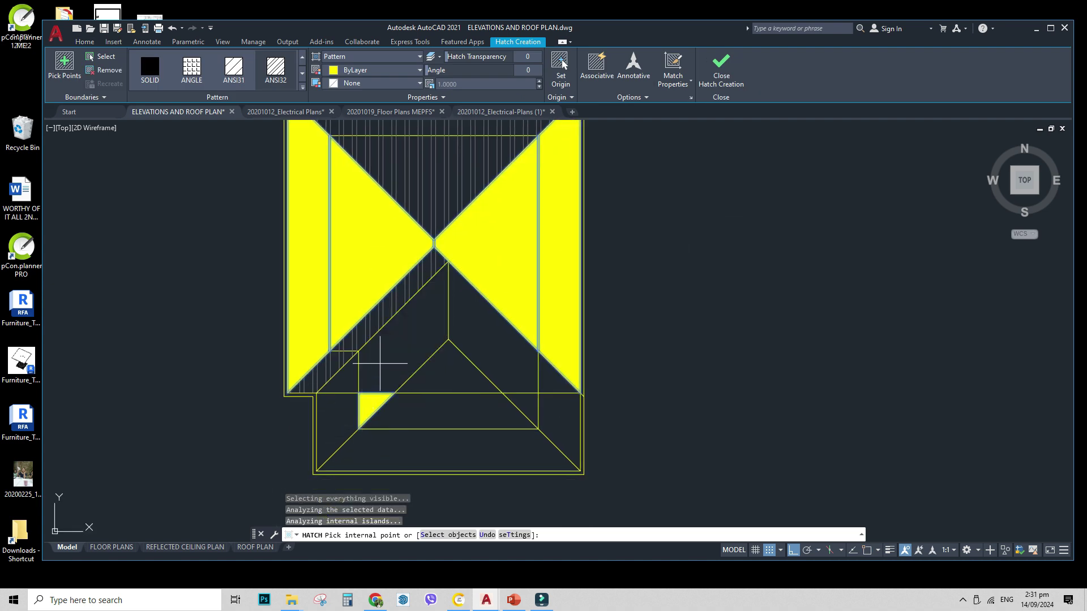
{"action": "left_click", "coordinate": [381, 361]}
{"action": "left_click", "coordinate": [345, 378]}
{"action": "left_click", "coordinate": [339, 416]}
{"action": "left_click", "coordinate": [488, 368]}
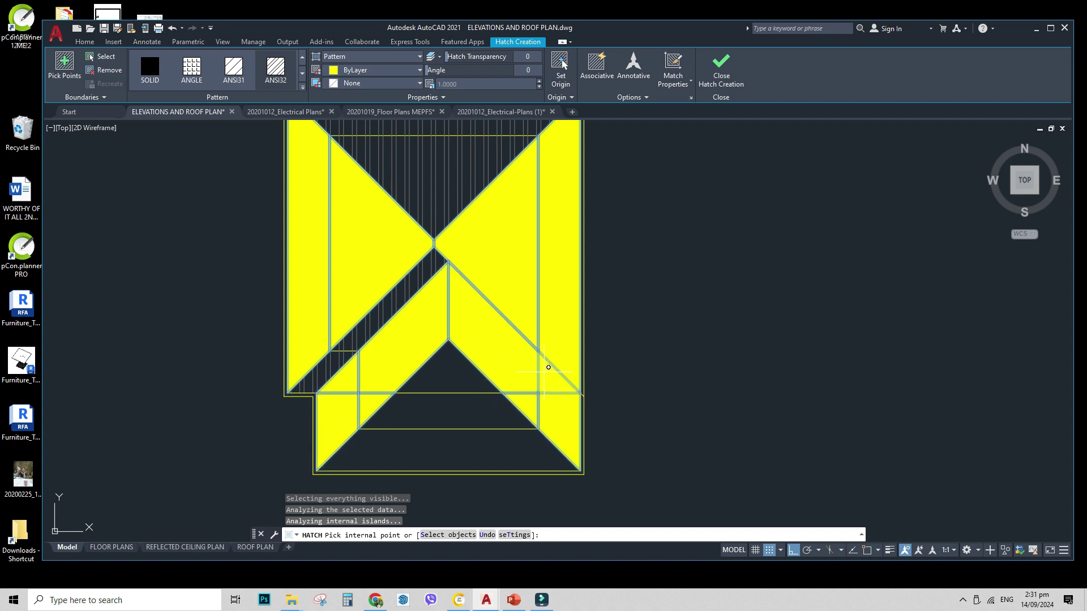
{"action": "key", "text": "Return"}
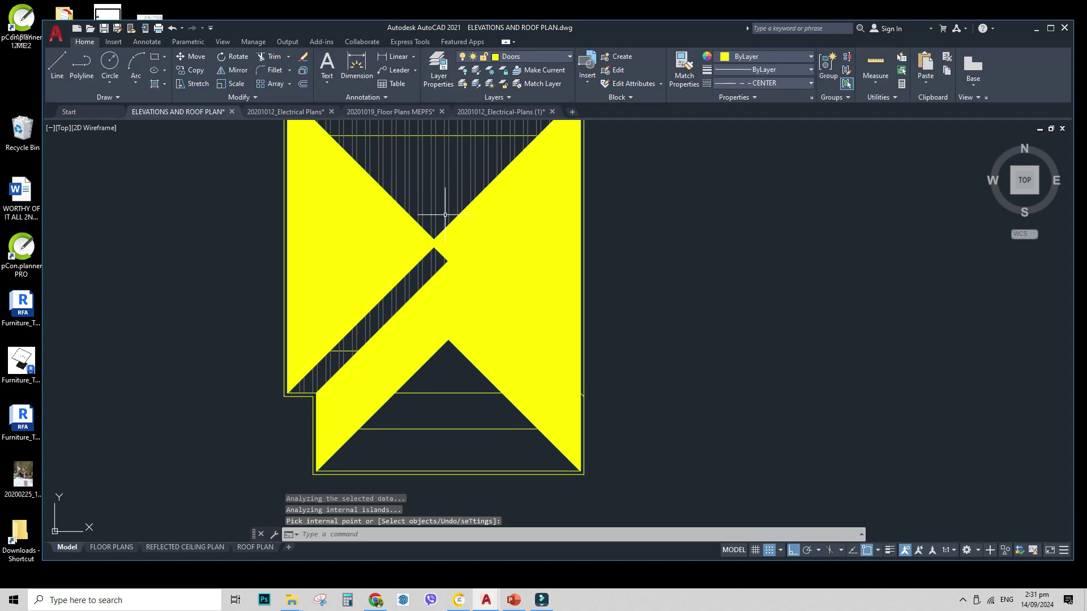
- Match the properties of the grey upper-slope hatch onto the new side-slope hatch
{"action": "key", "text": "Return"}
{"action": "left_click", "coordinate": [451, 167]}
{"action": "left_click", "coordinate": [447, 170]}
{"action": "left_click", "coordinate": [435, 175]}
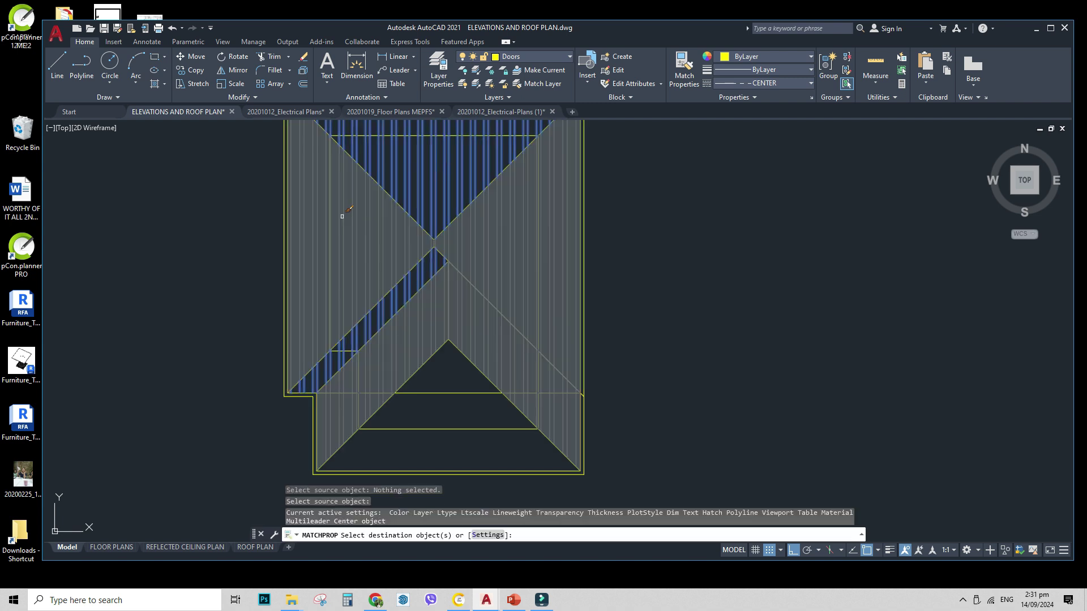
{"action": "left_click", "coordinate": [339, 217]}
{"action": "key", "text": "Escape"}
- Set the side-slope hatch's angle to 135
{"action": "left_click", "coordinate": [575, 231]}
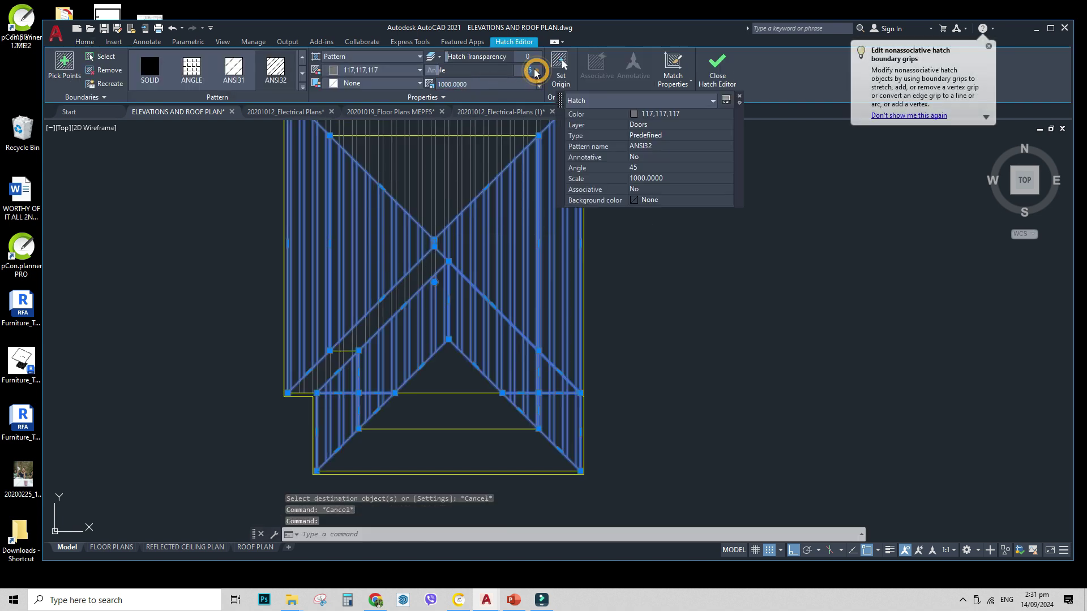
{"action": "type", "text": "135"}
{"action": "key", "text": "Return"}
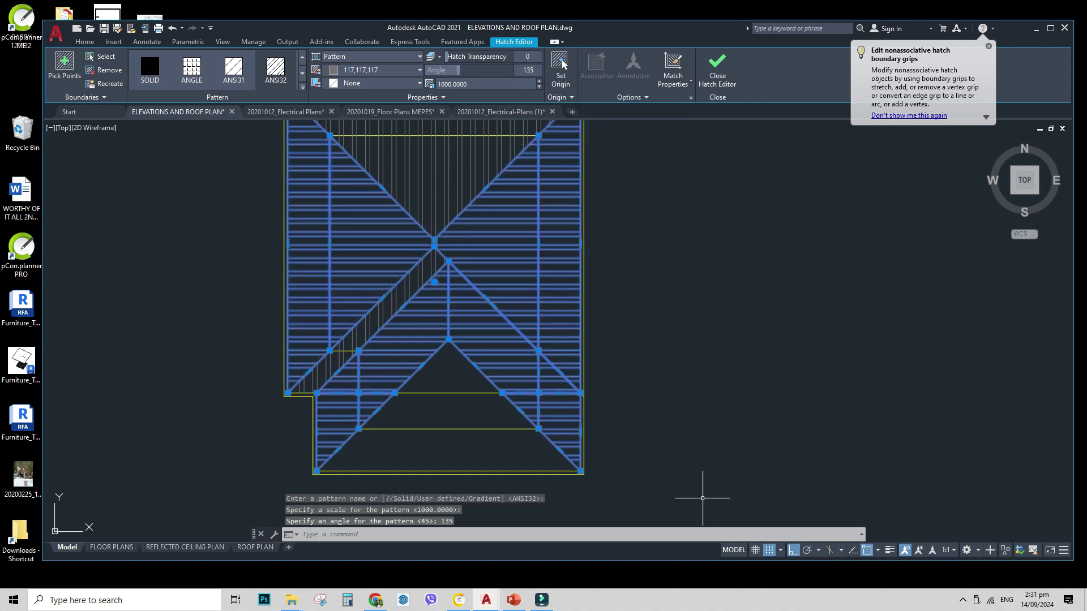
{"action": "middle_click_drag", "start_coordinate": [707, 460], "coordinate": [699, 425]}
{"action": "key", "text": "Escape"}
- Hatch all areas of the lower wing's triangular end slope
{"action": "middle_click_drag", "start_coordinate": [447, 312], "coordinate": [448, 329]}
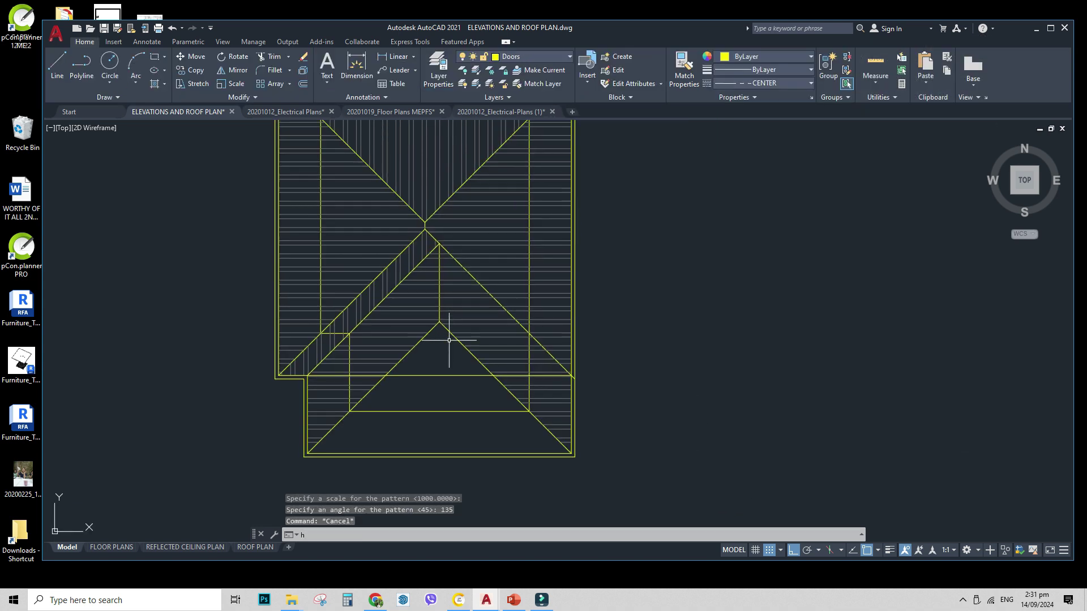
{"action": "type", "text": "h"}
{"action": "key", "text": "Return"}
{"action": "left_click", "coordinate": [436, 422]}
{"action": "left_click", "coordinate": [437, 392]}
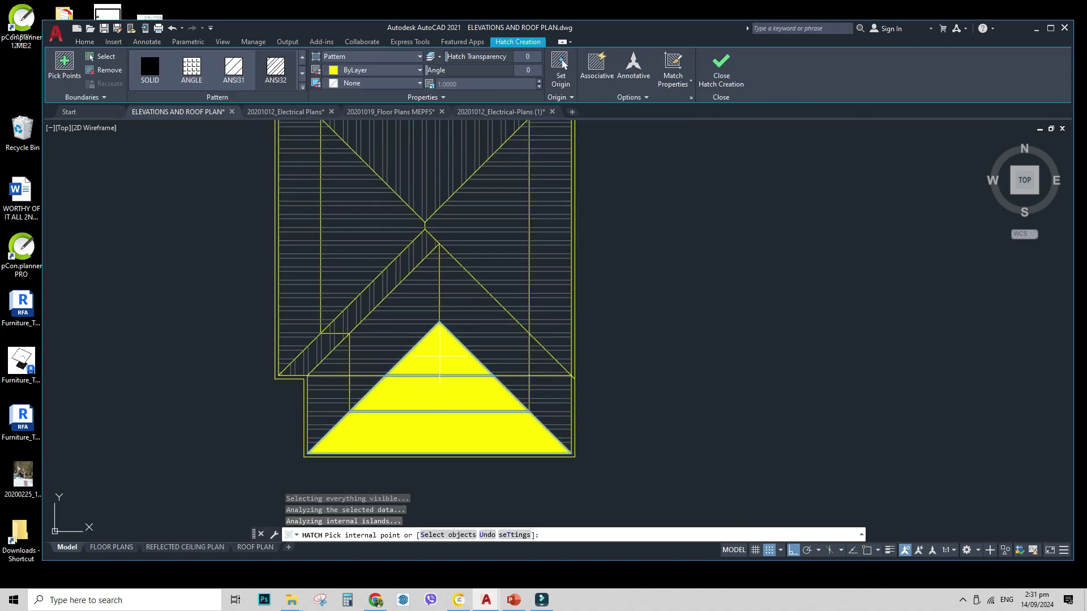
{"action": "key", "text": "Return"}
- Match the properties of the grey upper-slope hatch onto the lower triangular hatch
{"action": "type", "text": "ma"}
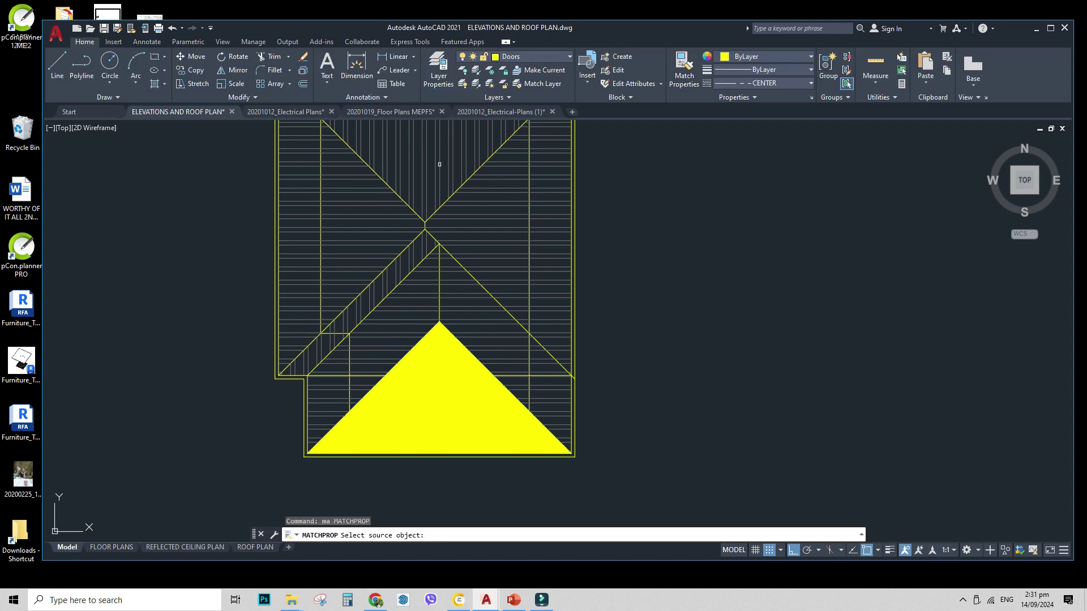
{"action": "key", "text": "Return"}
{"action": "left_click", "coordinate": [439, 163]}
{"action": "left_click", "coordinate": [436, 360]}
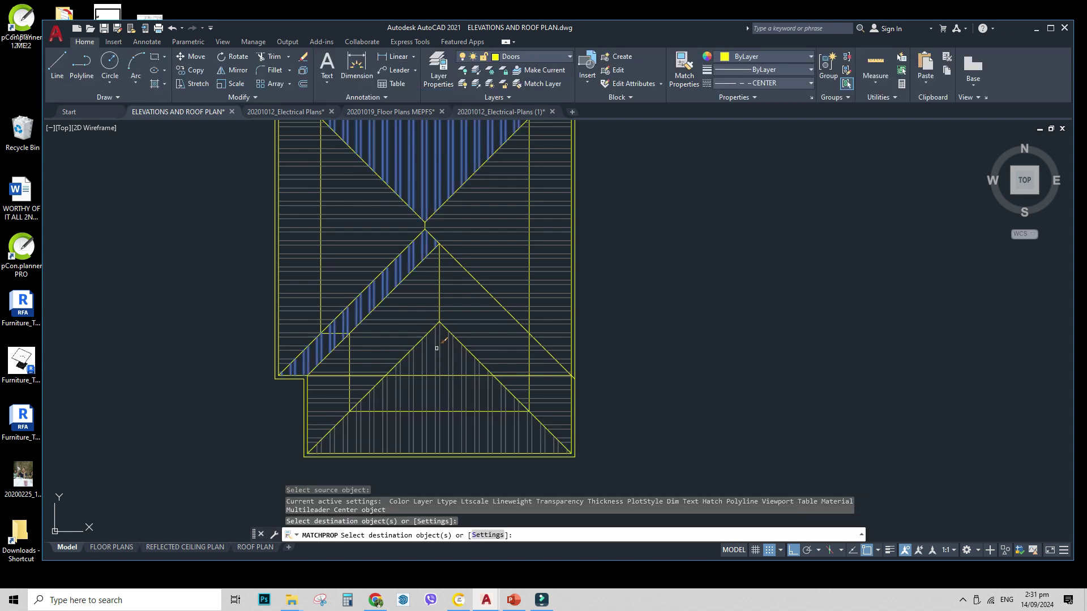
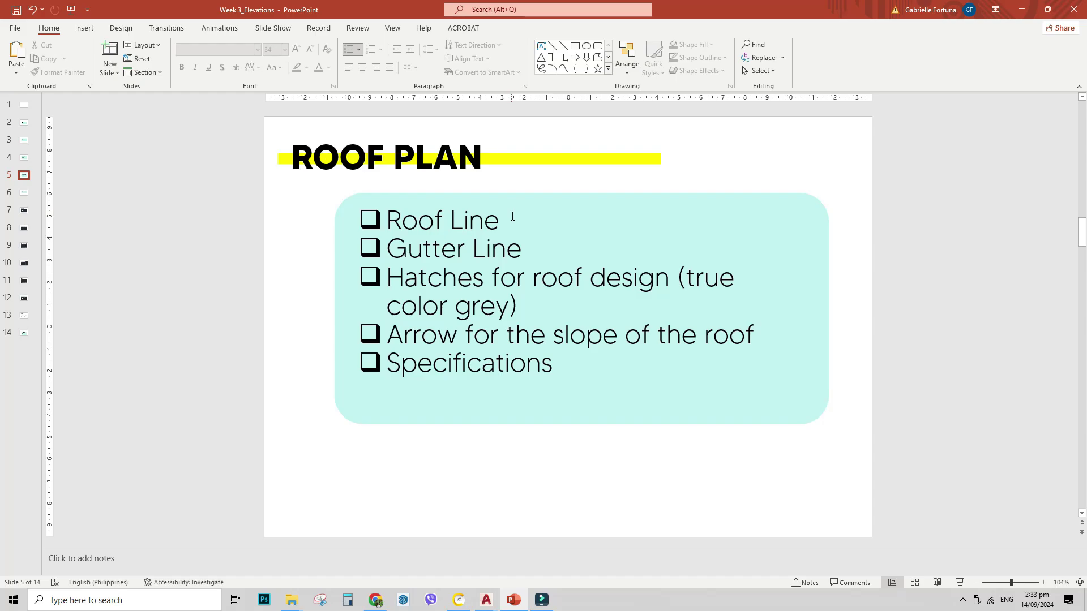
- Enlarge the Roof Plan checklist slide in PowerPoint and highlight its "Roof Line" item
{"action": "scroll", "coordinate": [512, 217], "scroll_direction": "up", "scroll_amount": 2, "text": "ctrl"}
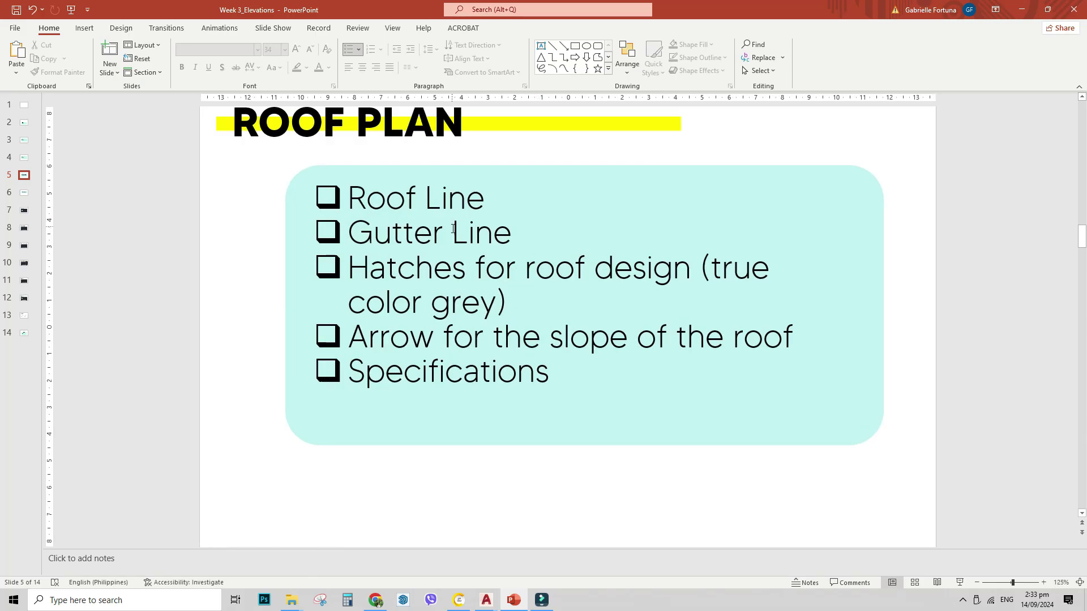
{"action": "scroll", "coordinate": [455, 233], "scroll_direction": "up", "scroll_amount": 1}
{"action": "left_click_drag", "start_coordinate": [349, 213], "coordinate": [536, 225]}
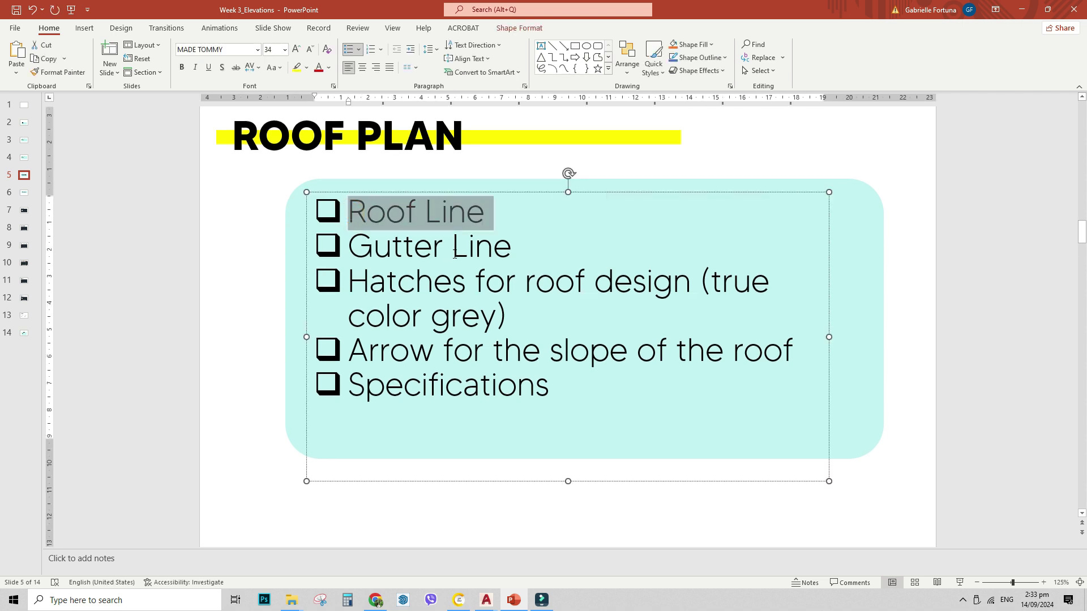
- Highlight the checklist's "Hatches for roof design (true color grey)" item and the start of its roof-slope arrow item
{"action": "left_click", "coordinate": [424, 248]}
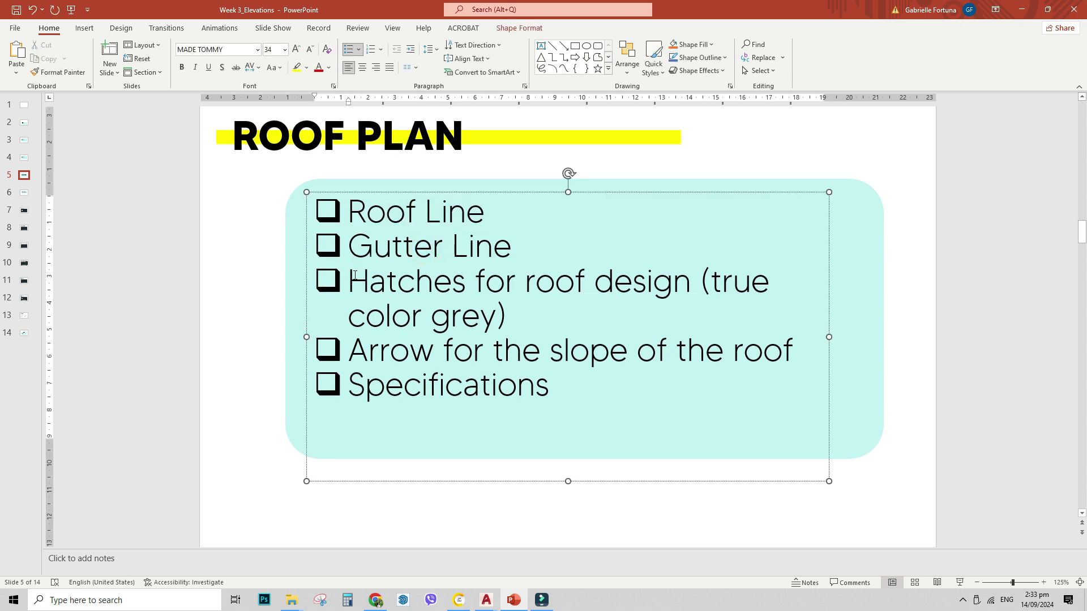
{"action": "left_click_drag", "start_coordinate": [355, 276], "coordinate": [473, 306]}
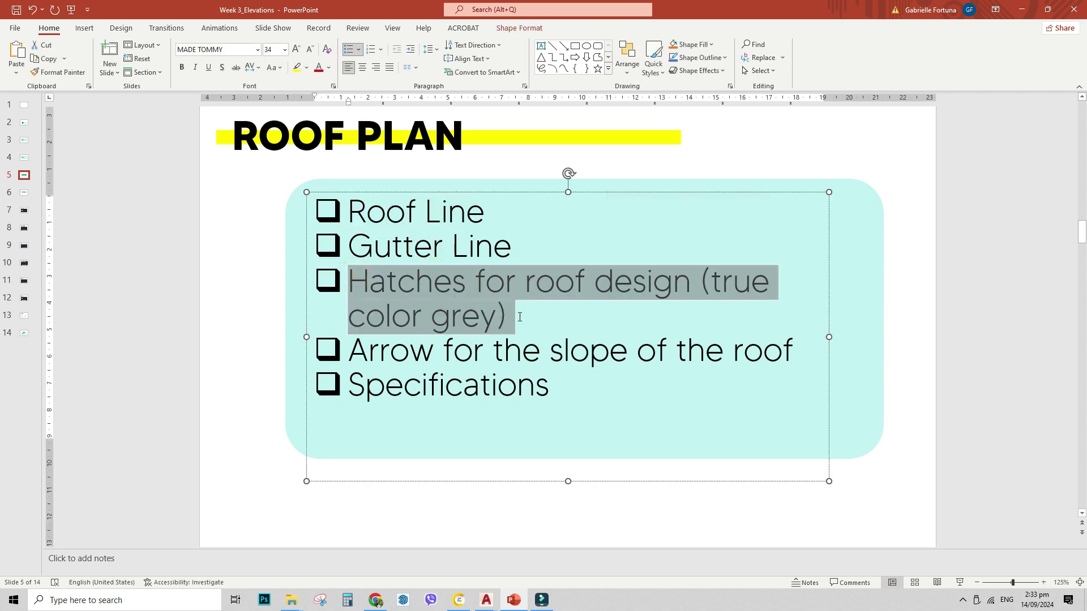
{"action": "left_click", "coordinate": [384, 342]}
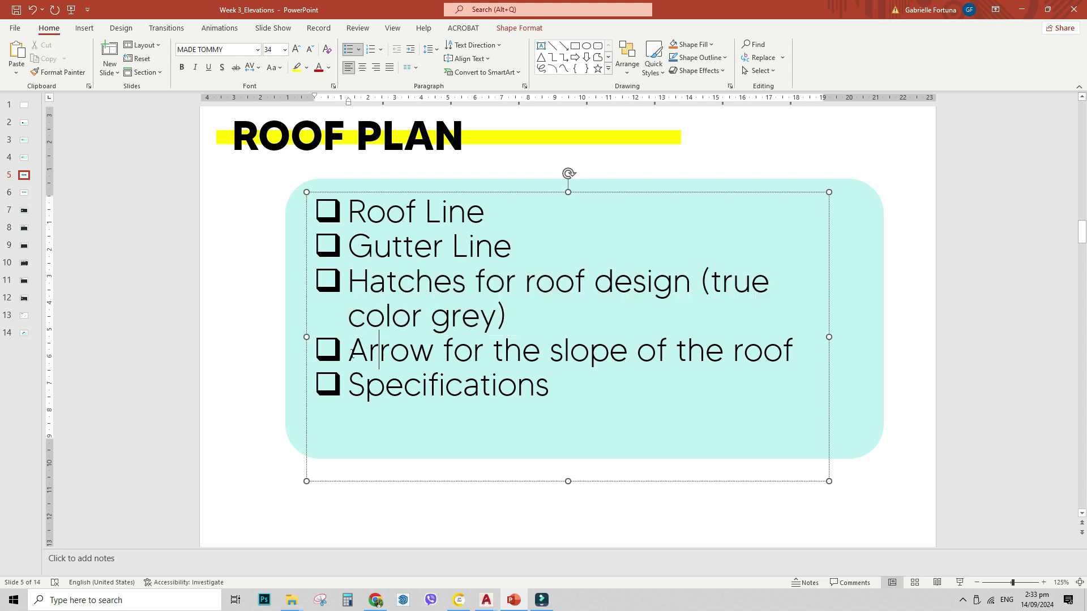
{"action": "left_click_drag", "start_coordinate": [351, 354], "coordinate": [489, 361]}
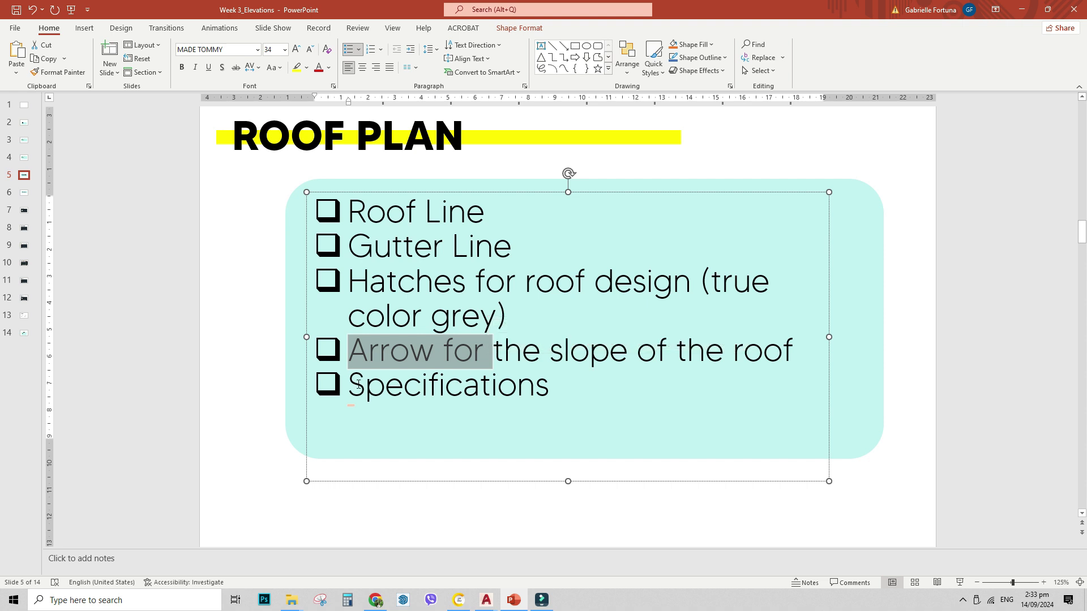
- Switch to AutoCAD's 20201012_Electrical Plans drawing and examine the reference roof plan's slope arrows and surrounding dimensions
{"action": "mouse_move", "coordinate": [486, 600]}
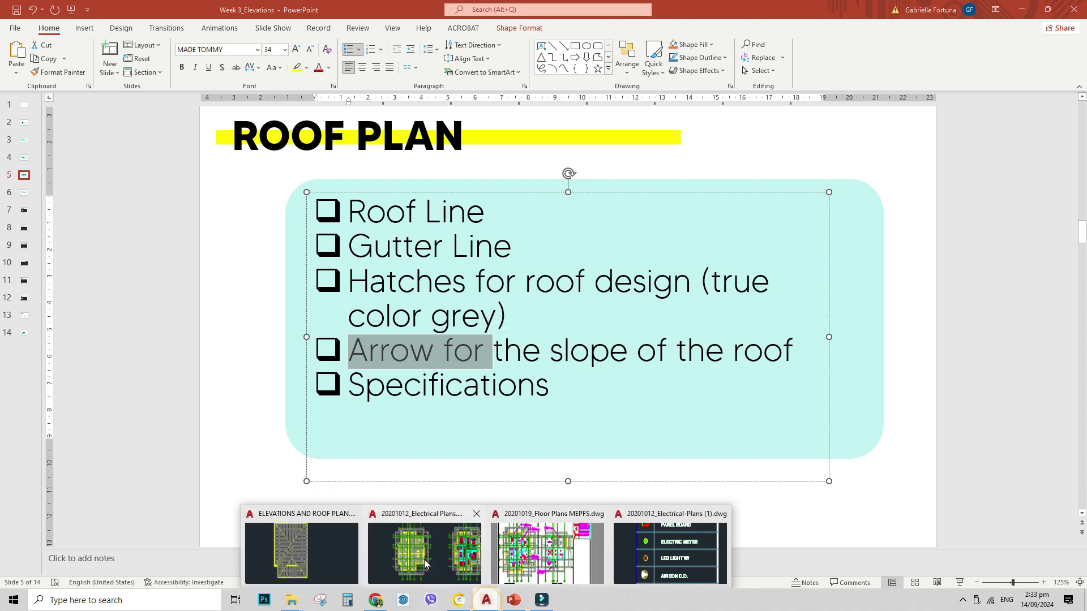
{"action": "left_click", "coordinate": [424, 557]}
{"action": "scroll", "coordinate": [439, 283], "scroll_direction": "up", "scroll_amount": 3}
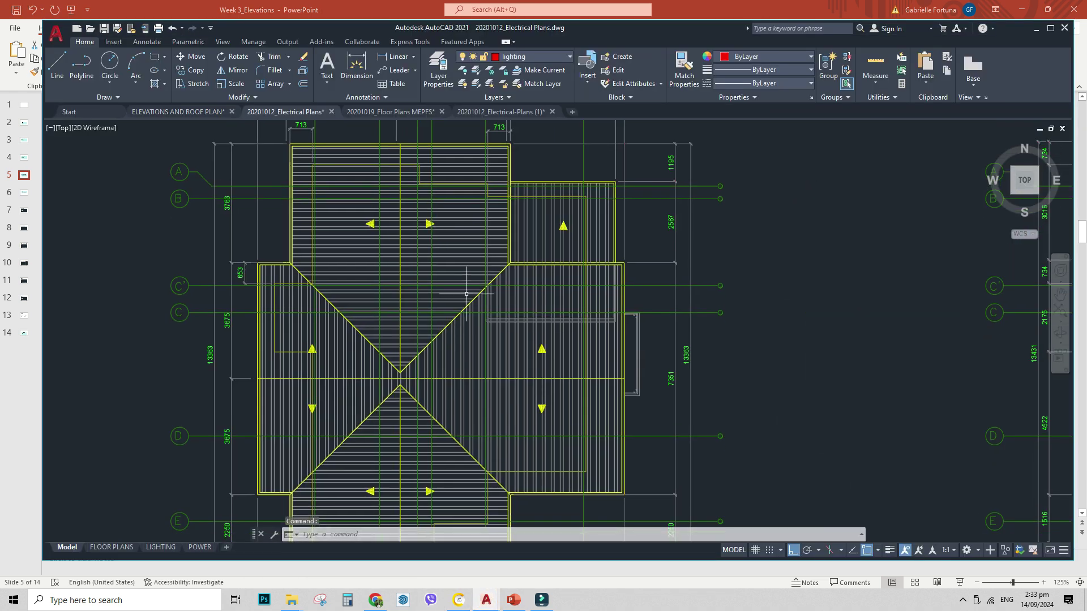
{"action": "middle_click_drag", "start_coordinate": [471, 344], "coordinate": [448, 282]}
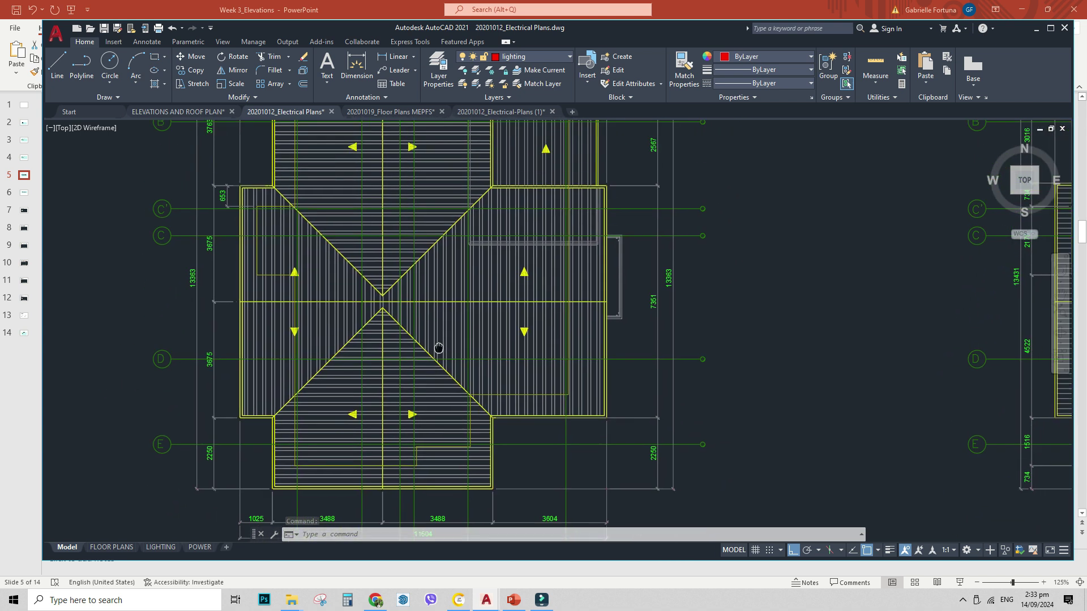
{"action": "middle_click_drag", "start_coordinate": [439, 349], "coordinate": [433, 404]}
{"action": "middle_click_drag", "start_coordinate": [403, 232], "coordinate": [402, 358]}
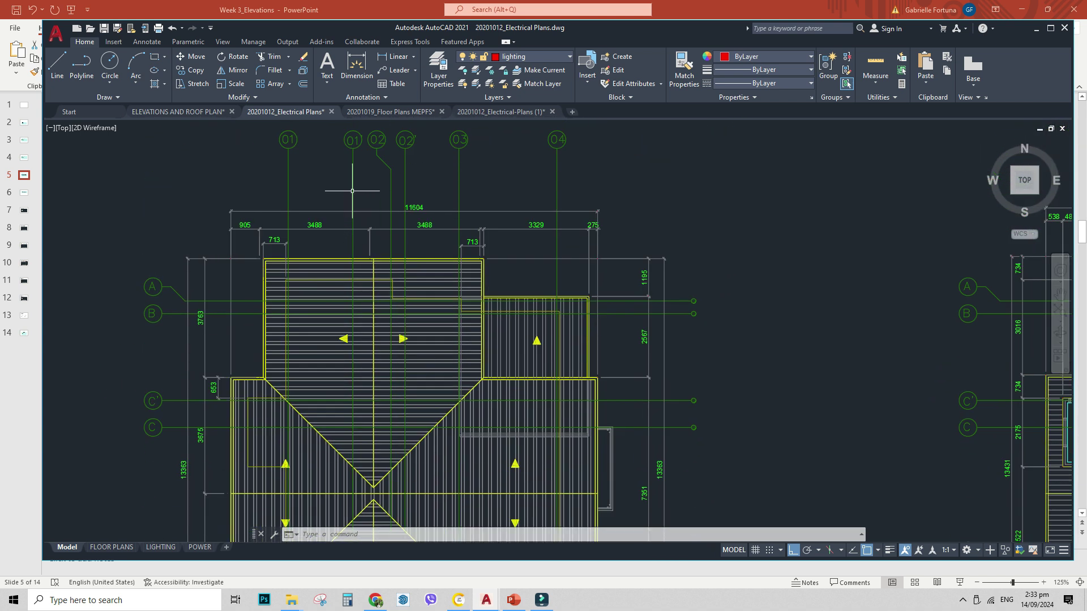
{"action": "scroll", "coordinate": [350, 201], "scroll_direction": "up", "scroll_amount": 1}
{"action": "left_click", "coordinate": [372, 219]}
{"action": "key", "text": "Escape"}
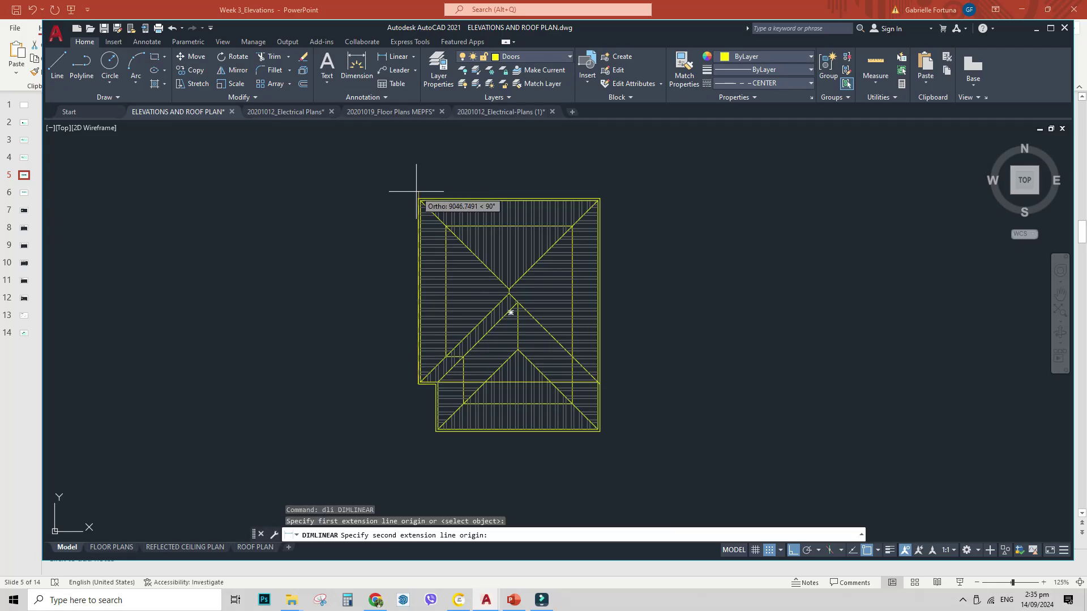
- Add linear dimensions for the heights of the main roof and the lower wing along the stepped left side, with aligned dimension lines
{"action": "left_click", "coordinate": [418, 199]}
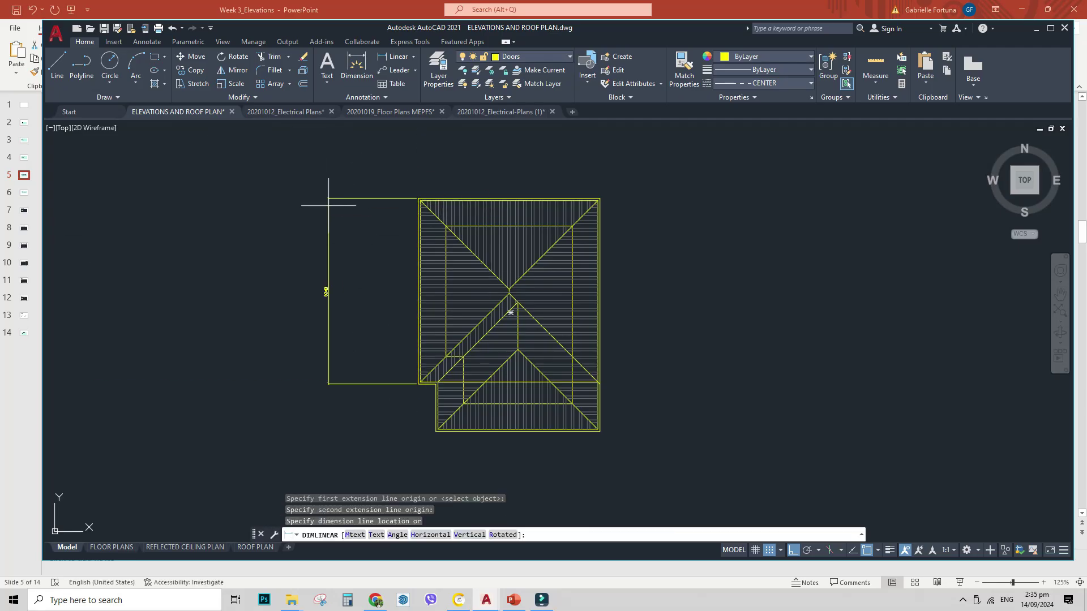
{"action": "left_click", "coordinate": [355, 254]}
{"action": "key", "text": "Return"}
{"action": "left_click", "coordinate": [436, 431]}
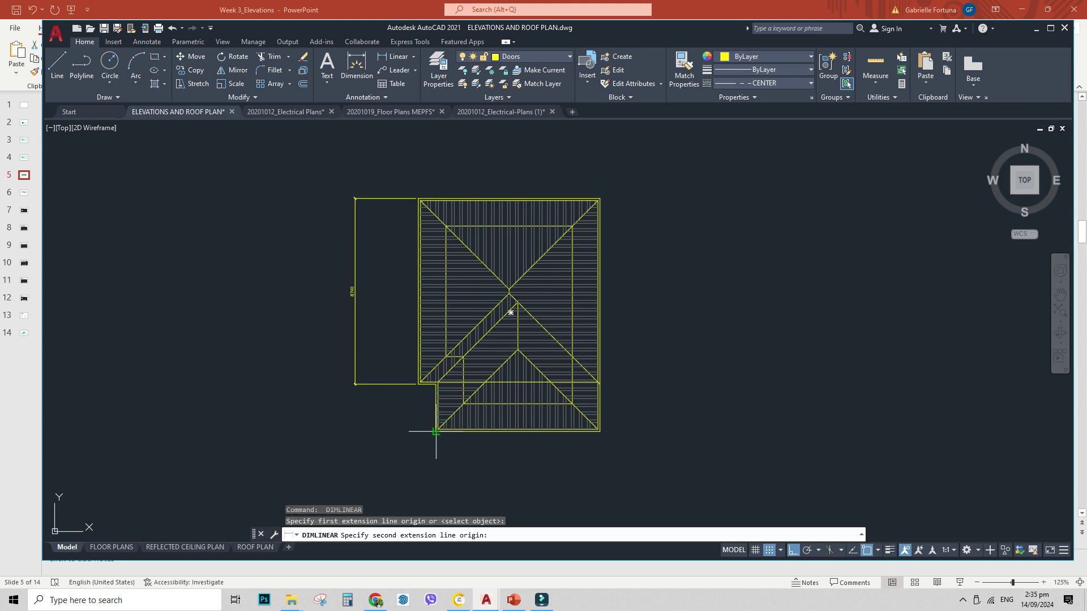
{"action": "left_click", "coordinate": [419, 384]}
{"action": "left_click", "coordinate": [355, 370]}
{"action": "middle_click_drag", "start_coordinate": [401, 354], "coordinate": [366, 371]}
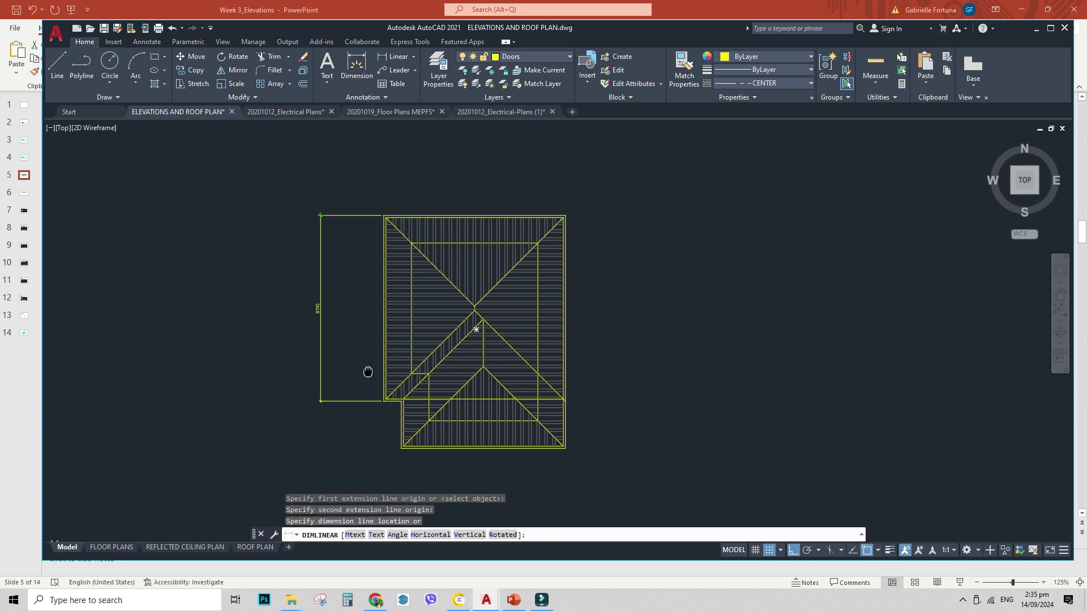
- Add linear dimensions for the roof outline's overall width above the plan and its overall height along the right side
{"action": "key", "text": "Return"}
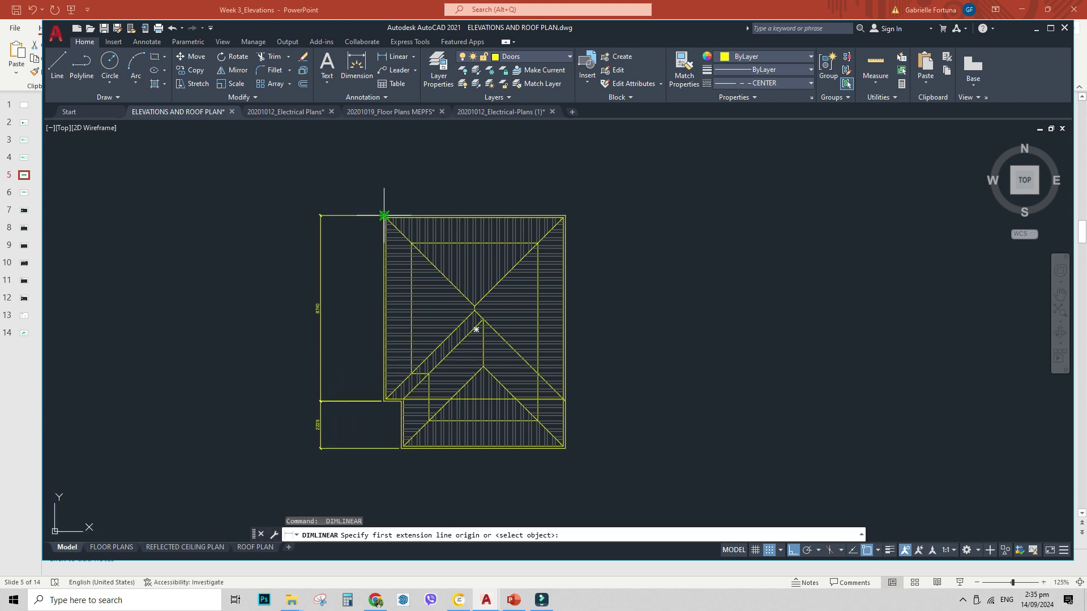
{"action": "left_click", "coordinate": [383, 215]}
{"action": "left_click", "coordinate": [564, 215]}
{"action": "middle_click_drag", "start_coordinate": [557, 171], "coordinate": [548, 229]}
{"action": "left_click", "coordinate": [549, 229]}
{"action": "middle_click_drag", "start_coordinate": [573, 309], "coordinate": [542, 237]}
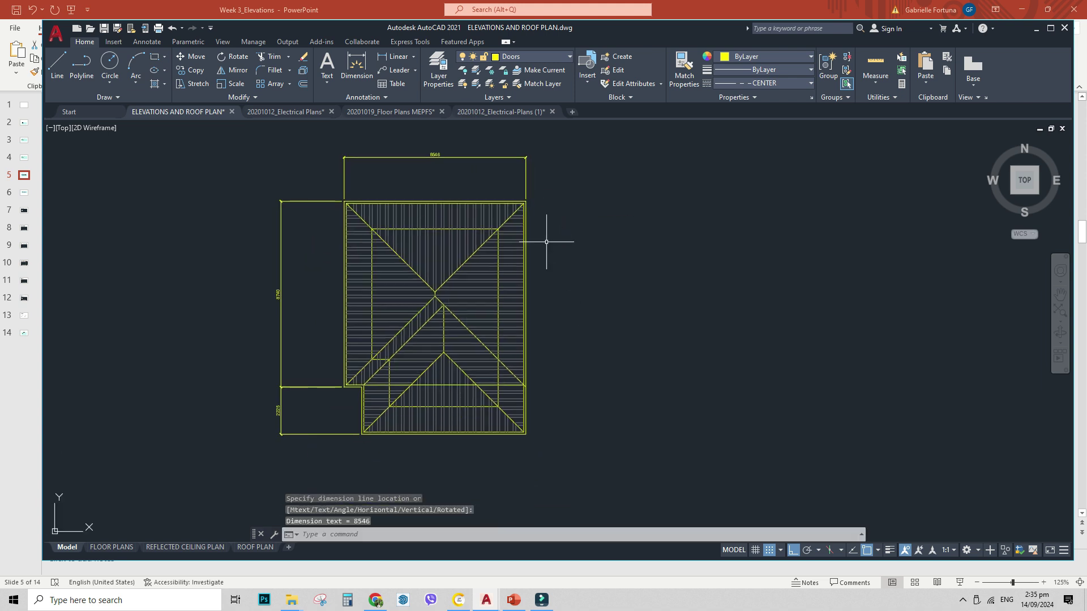
{"action": "key", "text": "Return"}
{"action": "left_click", "coordinate": [519, 204]}
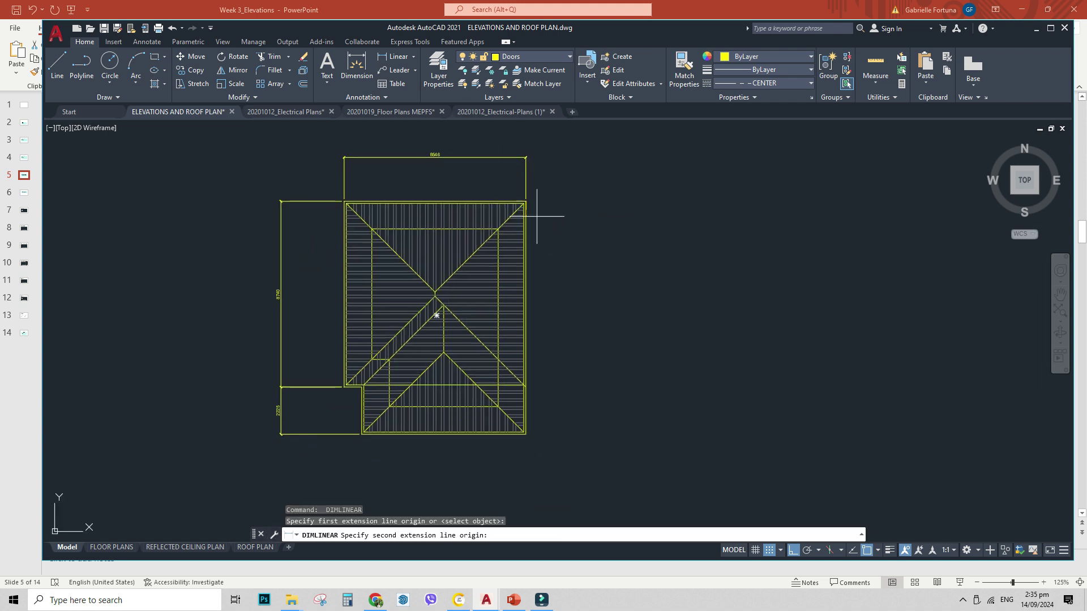
{"action": "left_click", "coordinate": [527, 434]}
{"action": "left_click", "coordinate": [590, 442]}
- Dimension the left overhang and the inner wall outline's width in a row below the overall width dimension
{"action": "key", "text": "Return"}
{"action": "scroll", "coordinate": [408, 128], "scroll_direction": "up", "scroll_amount": 4}
{"action": "left_click", "coordinate": [241, 316]}
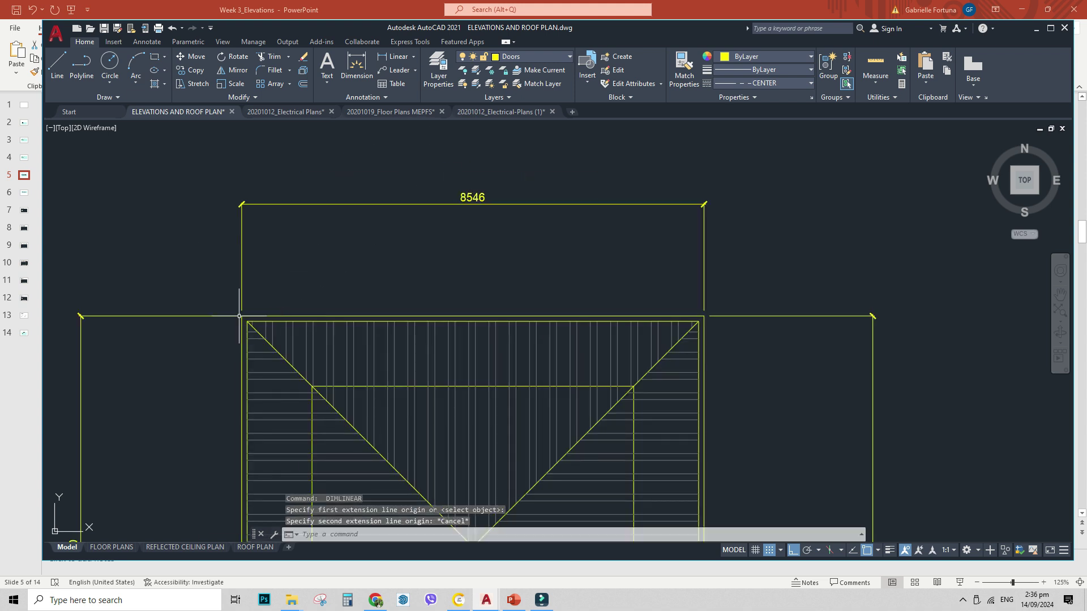
{"action": "left_click", "coordinate": [312, 386]}
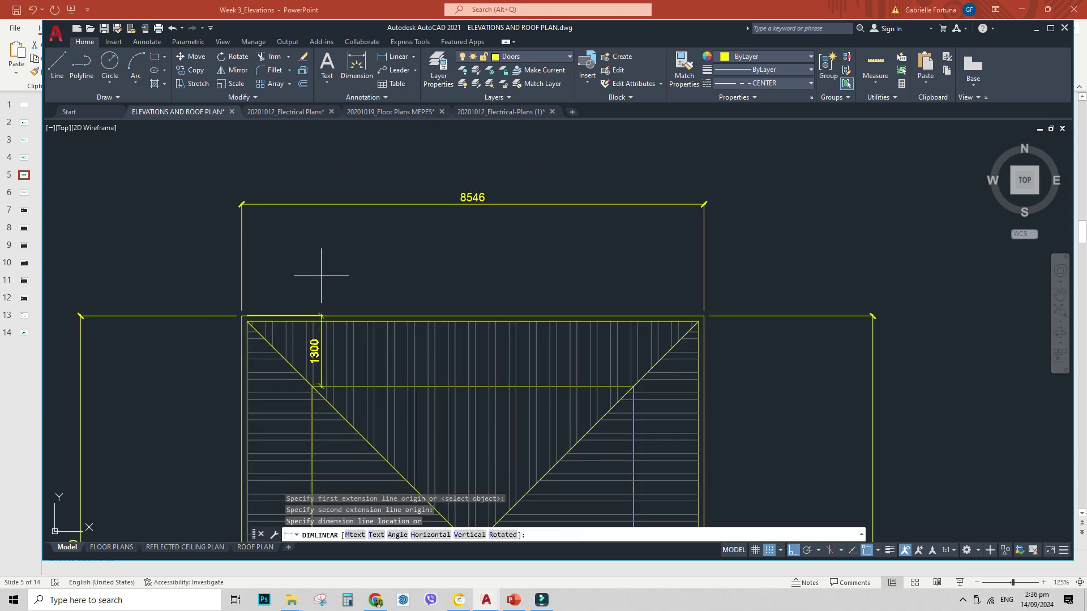
{"action": "left_click", "coordinate": [320, 243]}
{"action": "key", "text": "Return"}
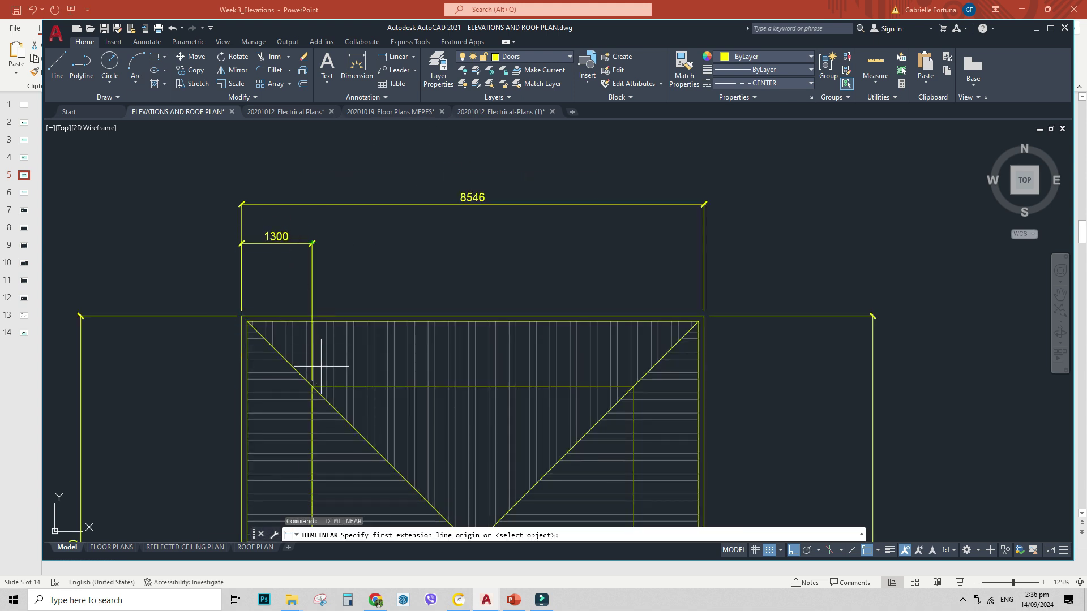
{"action": "left_click", "coordinate": [312, 386]}
{"action": "left_click", "coordinate": [633, 386]}
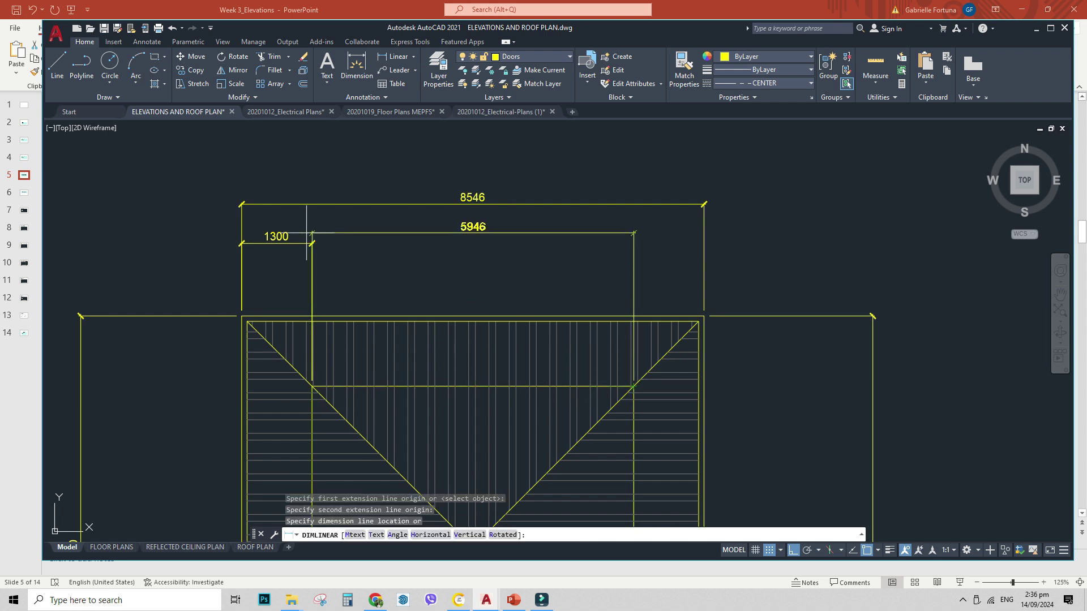
{"action": "left_click", "coordinate": [312, 242]}
- Align the inner wall width's dimension line with the neighbouring overhang dimension line above the roof
{"action": "scroll", "coordinate": [353, 267], "scroll_direction": "up", "scroll_amount": 10}
{"action": "left_click", "coordinate": [274, 243]}
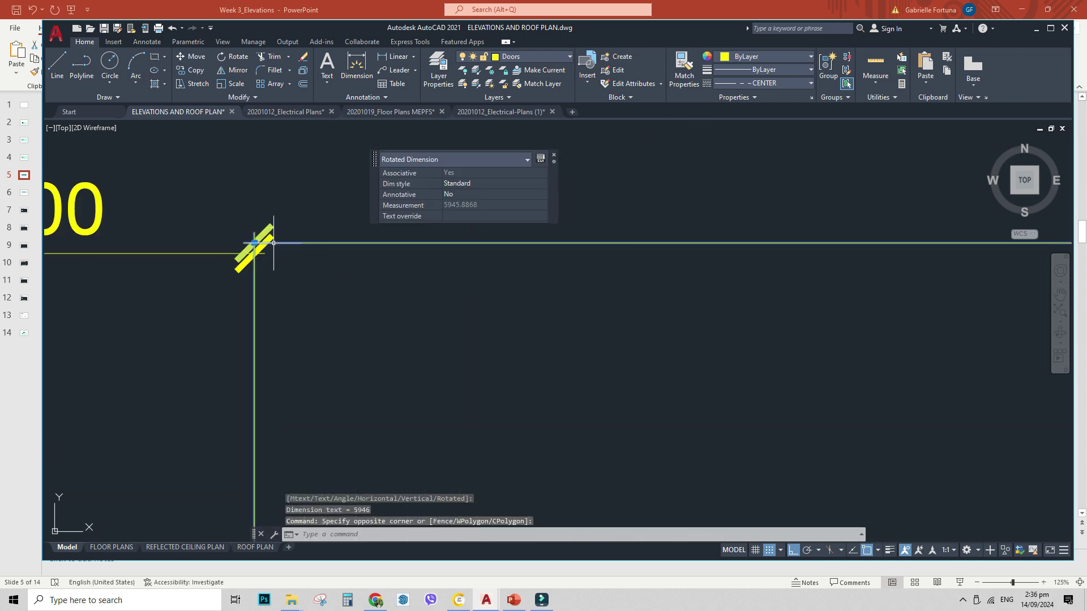
{"action": "left_click", "coordinate": [254, 243]}
{"action": "scroll", "coordinate": [254, 242], "scroll_direction": "down", "scroll_amount": 8}
{"action": "key", "text": "Escape"}
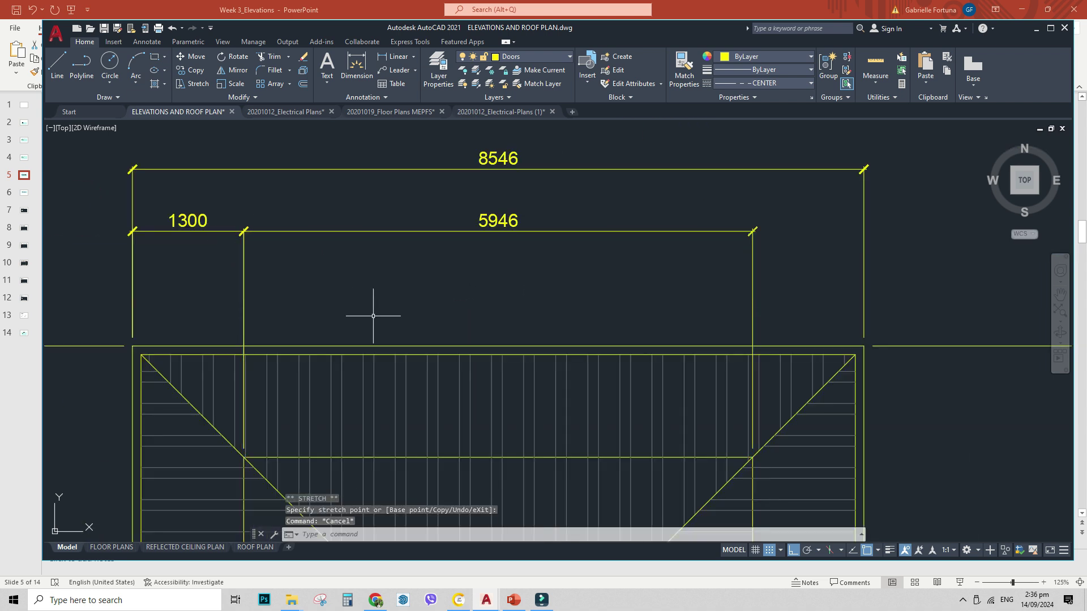
- Dimension the right overhang horizontally from the inner wall outline's upper corner to the outer roof edge
{"action": "type", "text": "dli"}
{"action": "key", "text": "Return"}
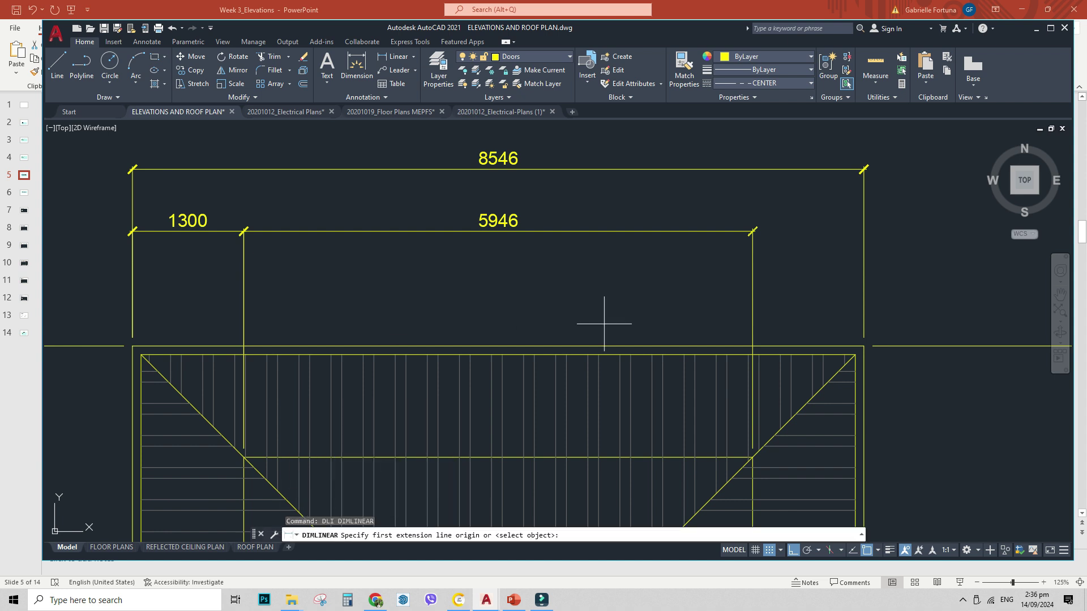
{"action": "left_click", "coordinate": [748, 457]}
{"action": "left_click", "coordinate": [863, 457]}
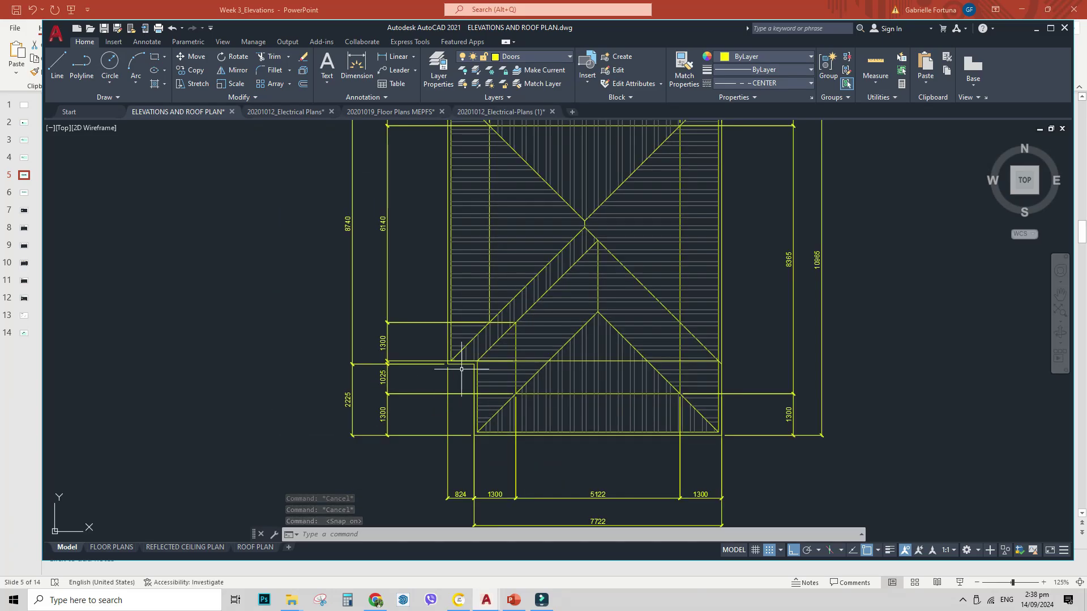
- Dimension the vertical distance from the upper roof edge to the short ridge's midpoint, placing it beside the left dimensions
{"action": "scroll", "coordinate": [485, 381], "scroll_direction": "down", "scroll_amount": 4}
{"action": "scroll", "coordinate": [519, 383], "scroll_direction": "up", "scroll_amount": 2}
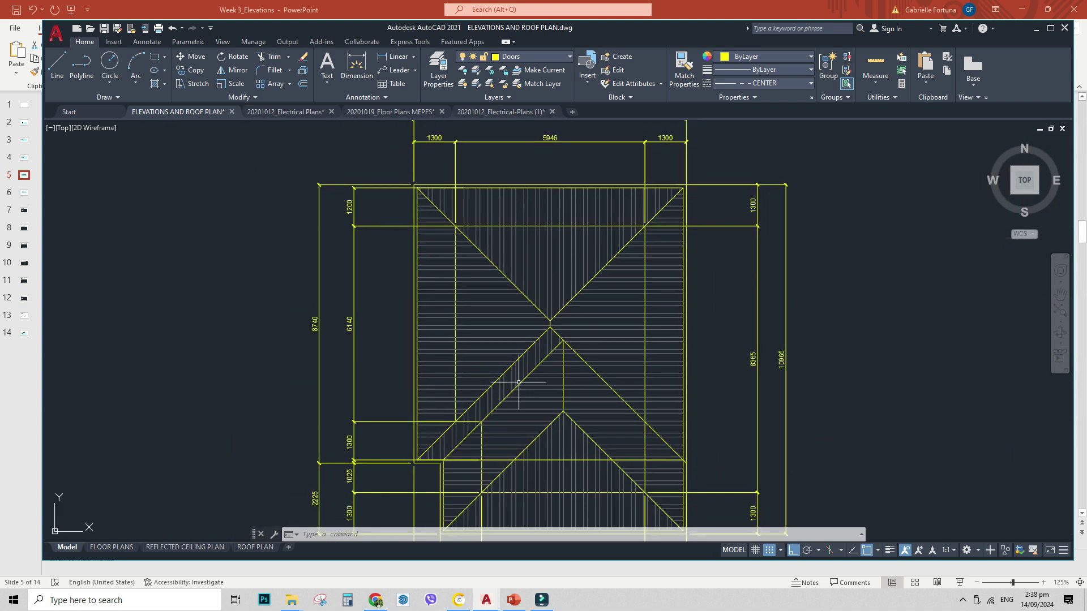
{"action": "type", "text": "dli"}
{"action": "key", "text": "Return"}
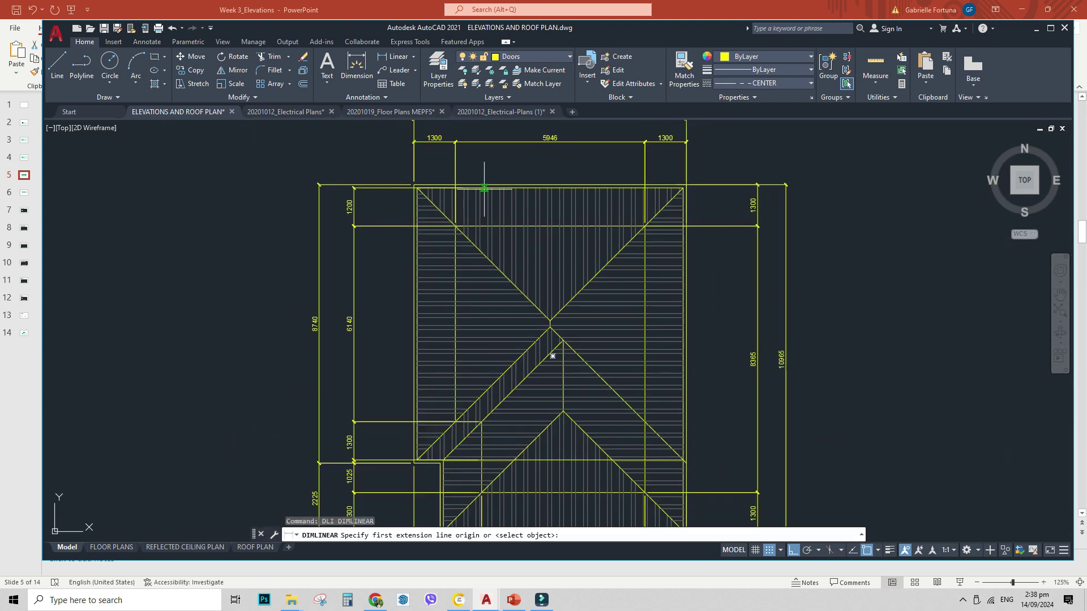
{"action": "left_click", "coordinate": [414, 188]}
{"action": "scroll", "coordinate": [557, 340], "scroll_direction": "up", "scroll_amount": 3}
{"action": "left_click", "coordinate": [572, 312]}
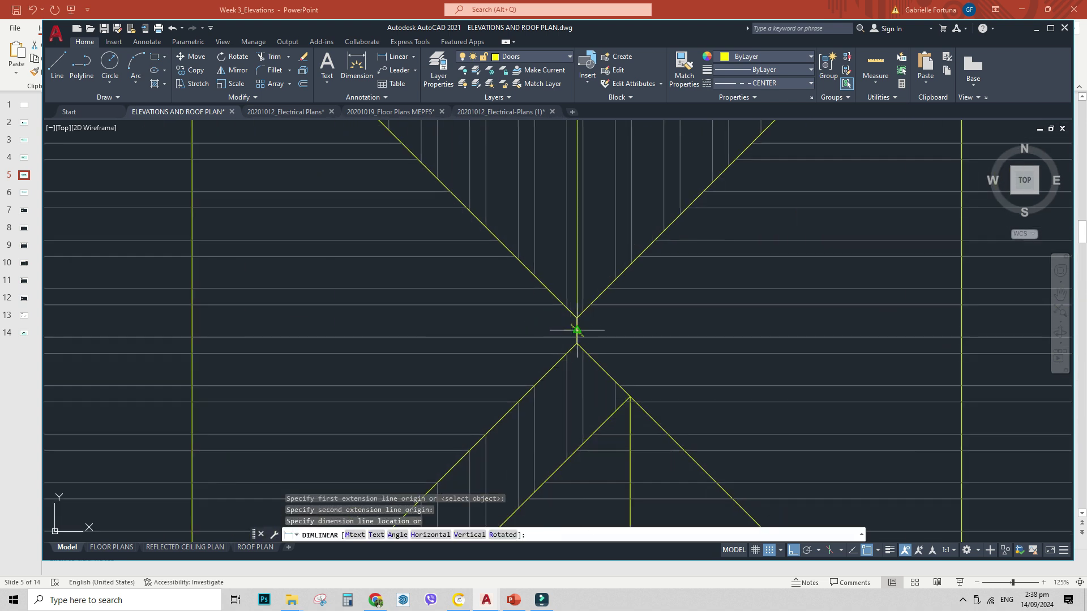
{"action": "scroll", "coordinate": [510, 317], "scroll_direction": "down", "scroll_amount": 3}
{"action": "key", "text": "Escape"}
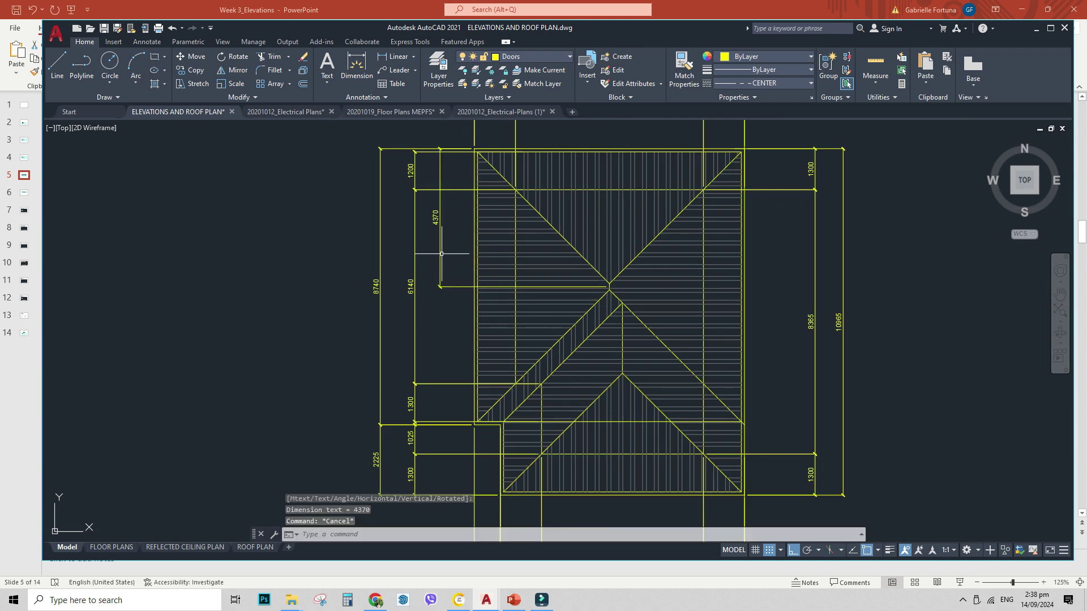
- Match the properties of the floor plan's grey dimensions onto the dimensions along the roof plan's right side
{"action": "type", "text": "ma"}
{"action": "key", "text": "Return"}
{"action": "scroll", "coordinate": [430, 227], "scroll_direction": "down", "scroll_amount": 5}
{"action": "scroll", "coordinate": [386, 244], "scroll_direction": "up", "scroll_amount": 2}
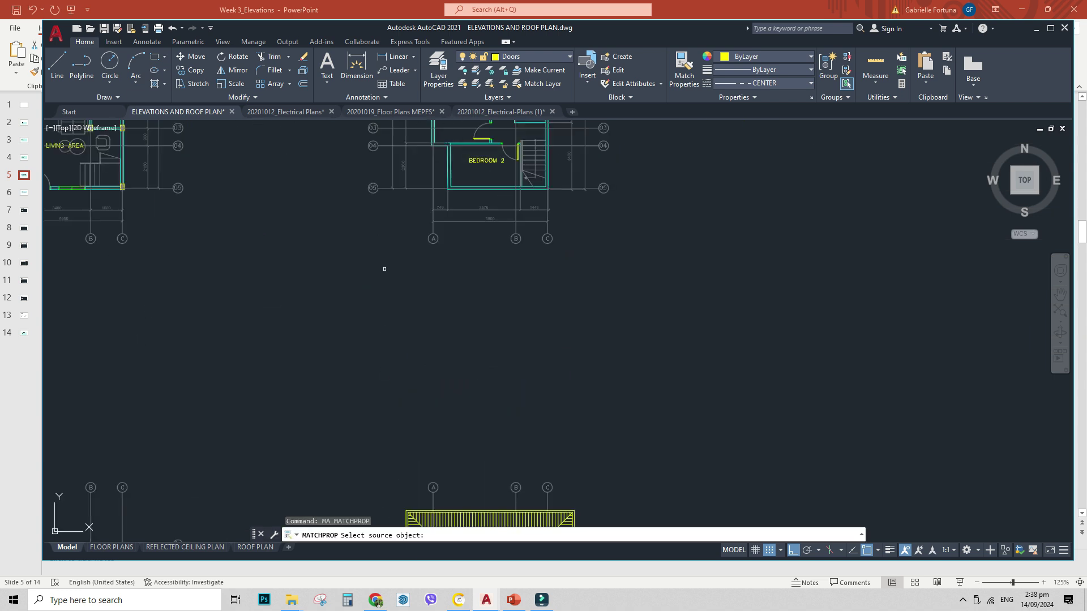
{"action": "left_click", "coordinate": [408, 171]}
{"action": "left_click", "coordinate": [405, 167]}
{"action": "scroll", "coordinate": [327, 268], "scroll_direction": "down", "scroll_amount": 5}
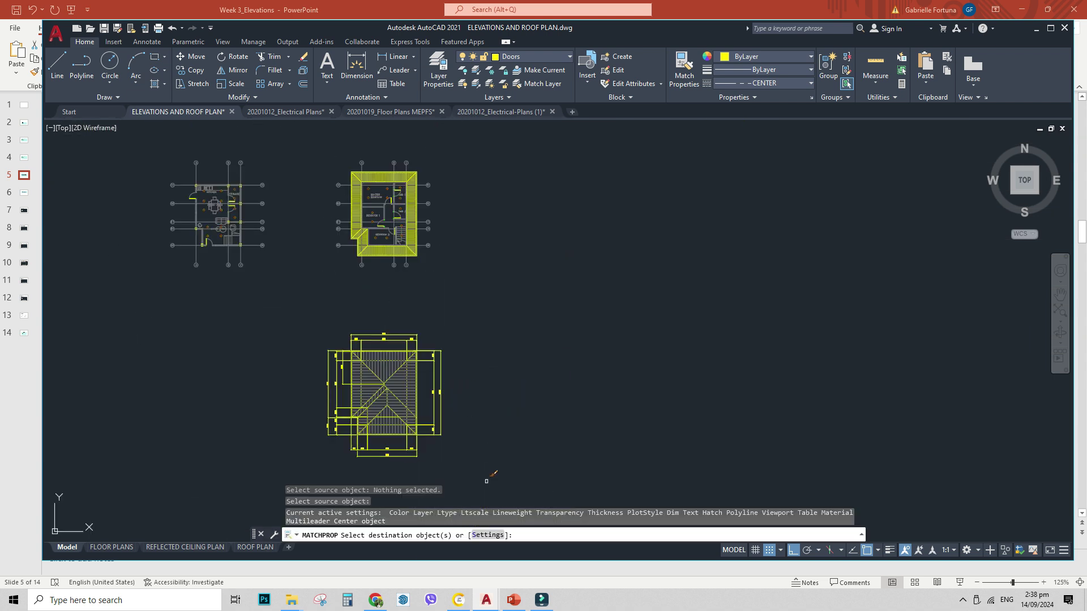
{"action": "middle_click_drag", "start_coordinate": [485, 466], "coordinate": [483, 375]}
{"action": "left_click", "coordinate": [472, 376]}
{"action": "left_click", "coordinate": [442, 206]}
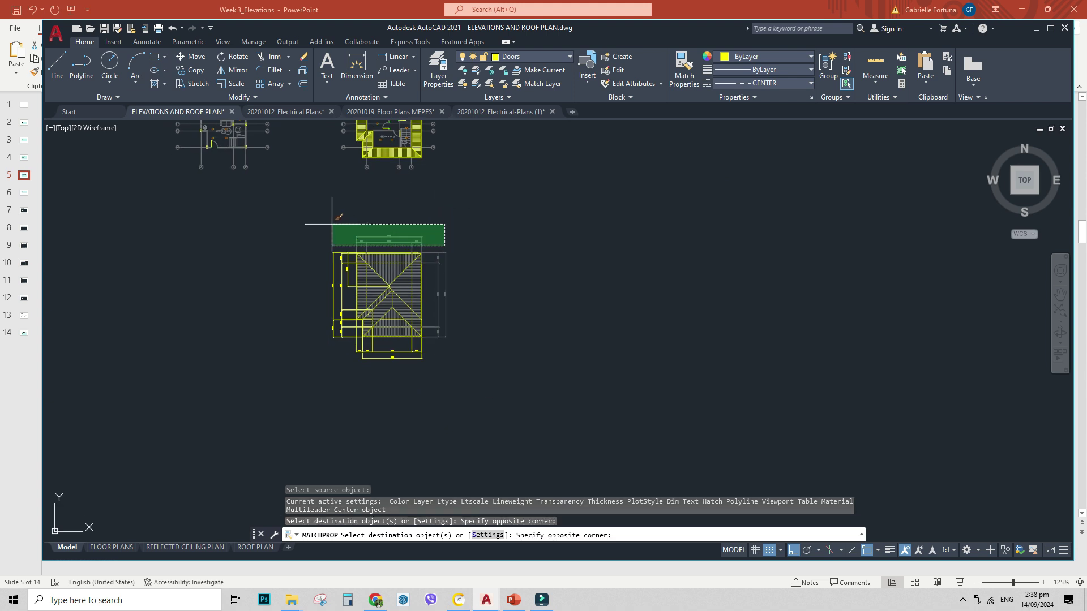
- Apply the same grey dimension properties to the remaining dimensions on the roof plan's left side and below it
{"action": "left_click", "coordinate": [342, 360]}
{"action": "left_click", "coordinate": [308, 240]}
{"action": "scroll", "coordinate": [452, 387], "scroll_direction": "up", "scroll_amount": 2}
{"action": "left_click", "coordinate": [426, 366]}
{"action": "left_click", "coordinate": [165, 287]}
{"action": "middle_click_drag", "start_coordinate": [242, 289], "coordinate": [394, 401]}
{"action": "middle_click_drag", "start_coordinate": [411, 319], "coordinate": [424, 377]}
{"action": "key", "text": "Escape"}
{"action": "middle_click_drag", "start_coordinate": [459, 314], "coordinate": [459, 306]}
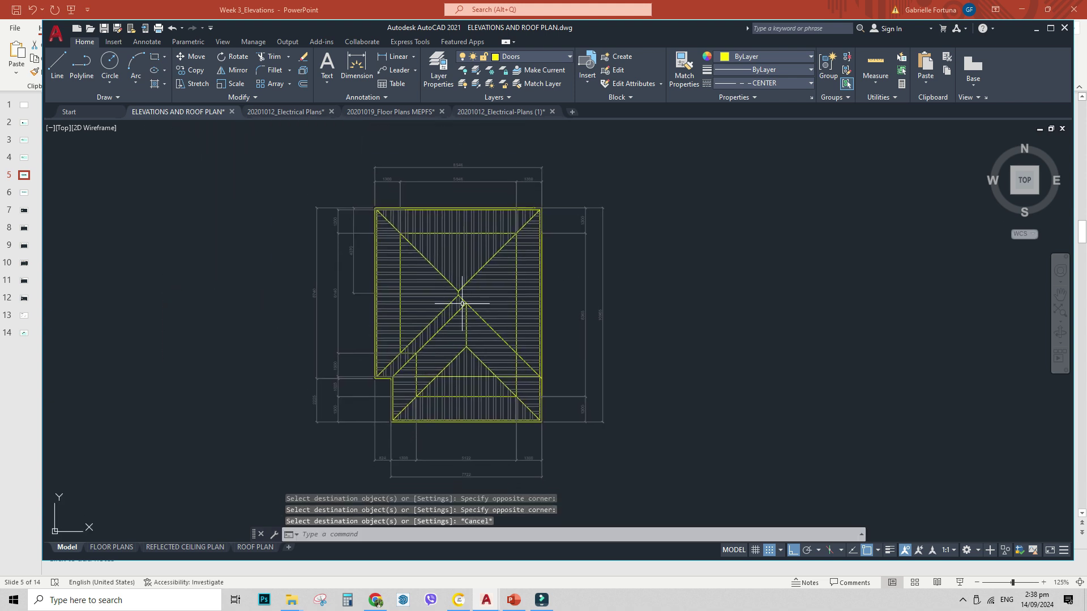
{"action": "middle_click_drag", "start_coordinate": [585, 309], "coordinate": [555, 337]}
- Explode the roof plan block containing the slope arrows in the 20201012_Electrical Plans drawing
{"action": "left_click", "coordinate": [307, 113]}
{"action": "scroll", "coordinate": [431, 426], "scroll_direction": "up", "scroll_amount": 5}
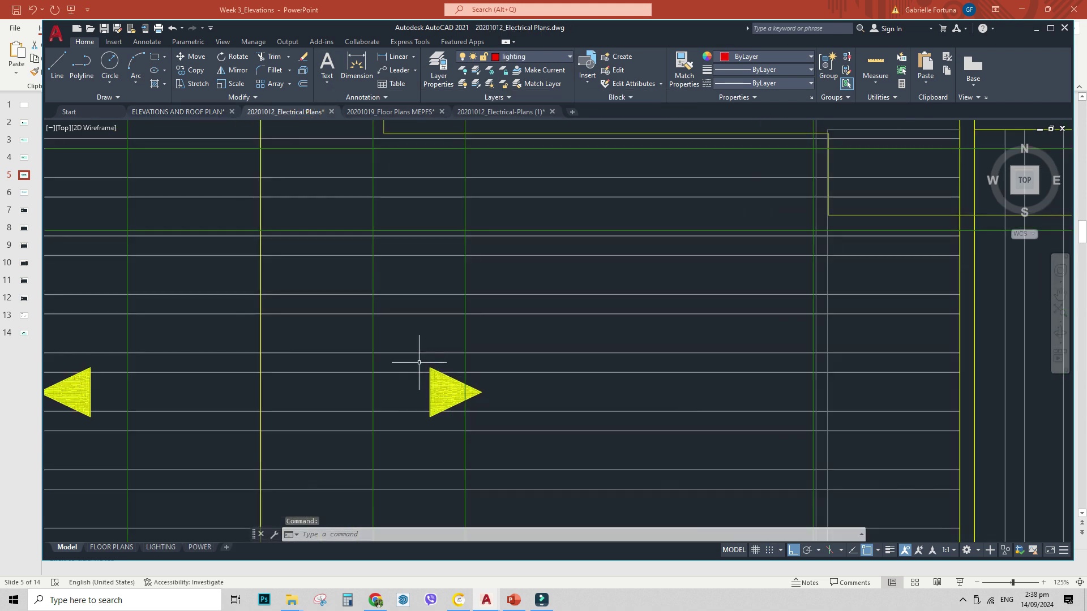
{"action": "left_click", "coordinate": [419, 361]}
{"action": "key", "text": "Escape"}
{"action": "left_click", "coordinate": [425, 386]}
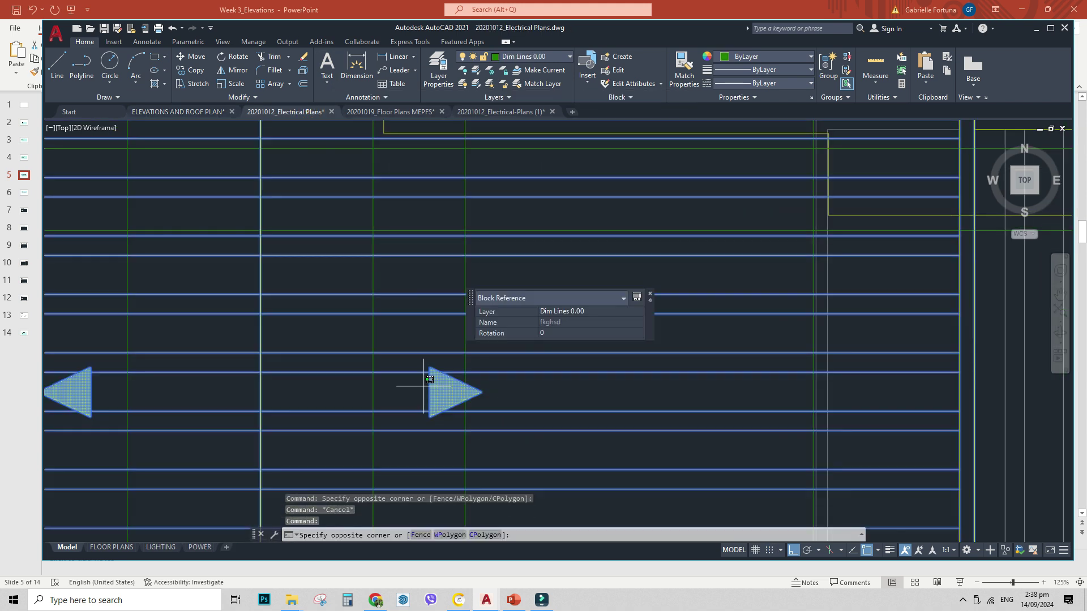
{"action": "left_click", "coordinate": [424, 386]}
{"action": "type", "text": "x"}
{"action": "key", "text": "Return"}
- Copy the right-pointing slope arrow into the ELEVATIONS AND ROOF PLAN drawing and place it on the roof's right slope
{"action": "left_click", "coordinate": [447, 383]}
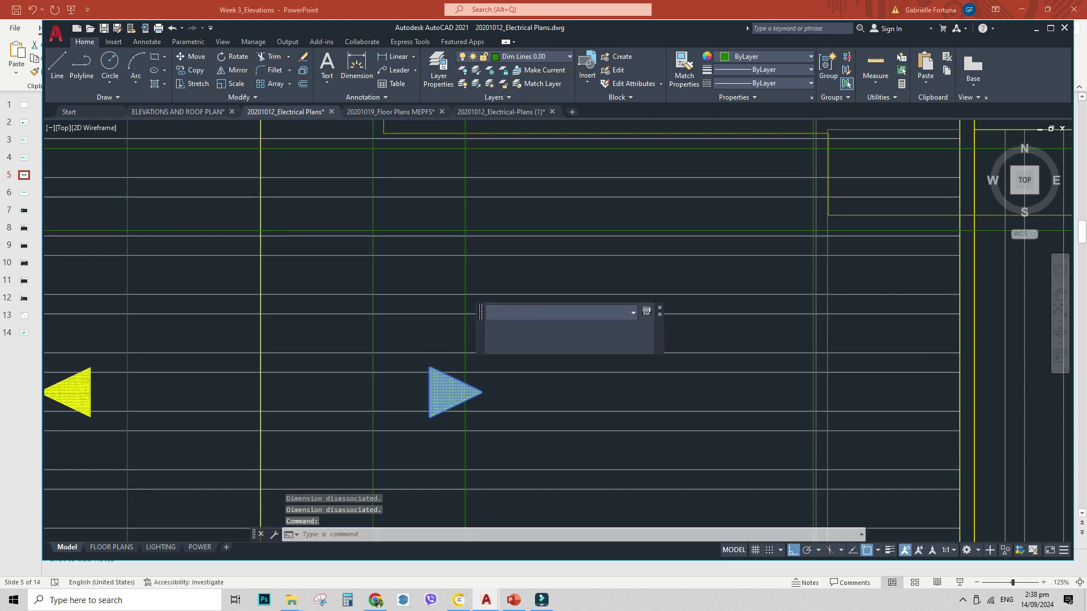
{"action": "key", "text": "ctrl+c"}
{"action": "left_click", "coordinate": [187, 111]}
{"action": "key", "text": "ctrl+v"}
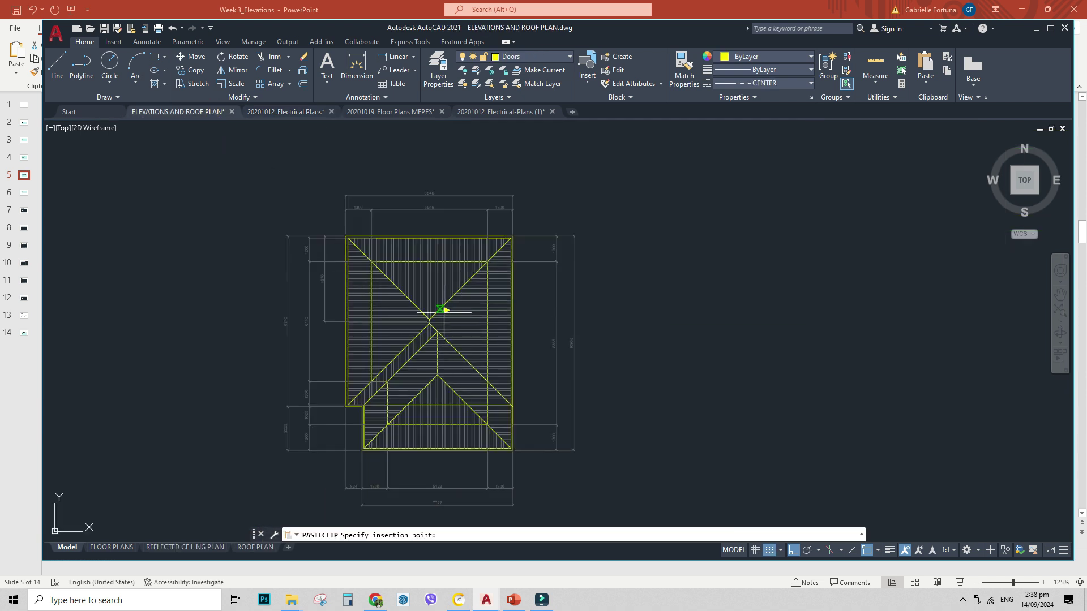
{"action": "scroll", "coordinate": [460, 325], "scroll_direction": "up", "scroll_amount": 2}
{"action": "left_click", "coordinate": [498, 339]}
{"action": "scroll", "coordinate": [503, 313], "scroll_direction": "up", "scroll_amount": 2}
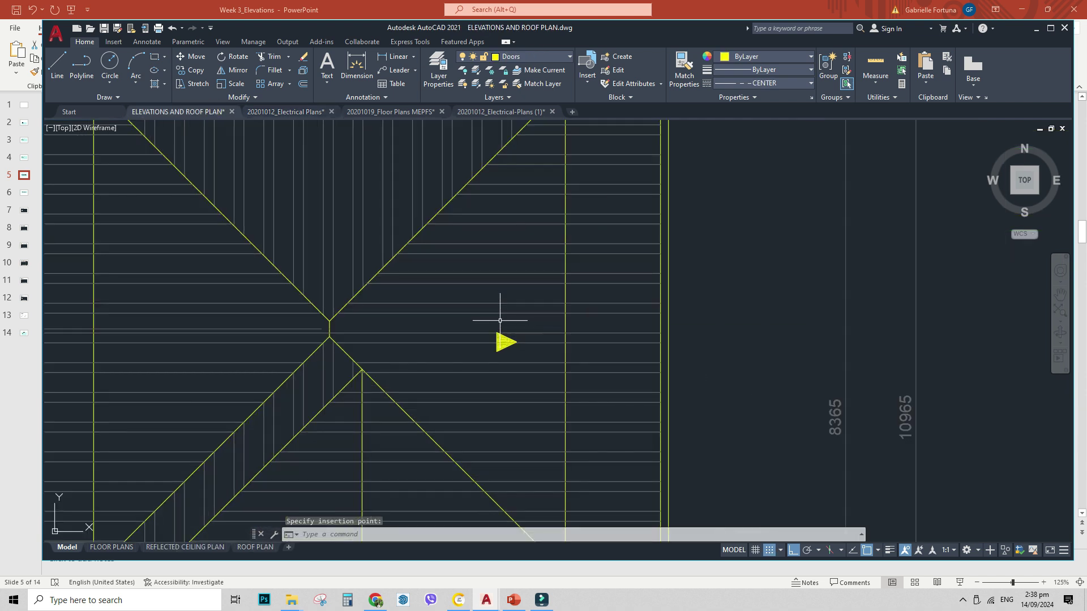
{"action": "left_click", "coordinate": [462, 321]}
{"action": "left_click", "coordinate": [537, 379]}
{"action": "key", "text": "Escape"}
{"action": "scroll", "coordinate": [536, 368], "scroll_direction": "down", "scroll_amount": 2}
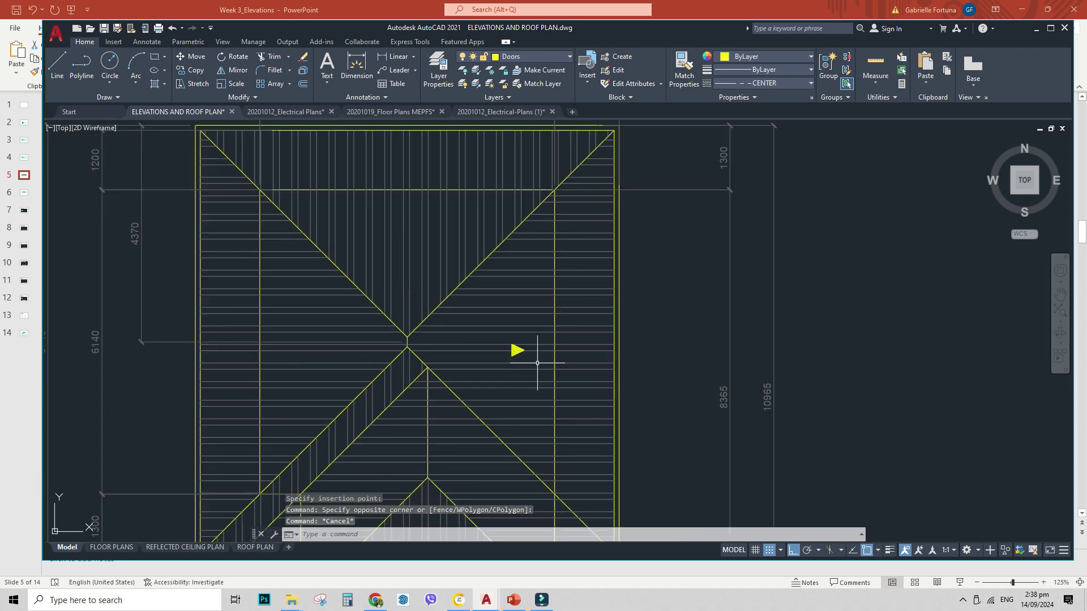
- Mirror the slope arrow onto the left slope across a vertical line through the short ridge, keeping the original
{"action": "left_click", "coordinate": [515, 350]}
{"action": "type", "text": "mi"}
{"action": "key", "text": "Return"}
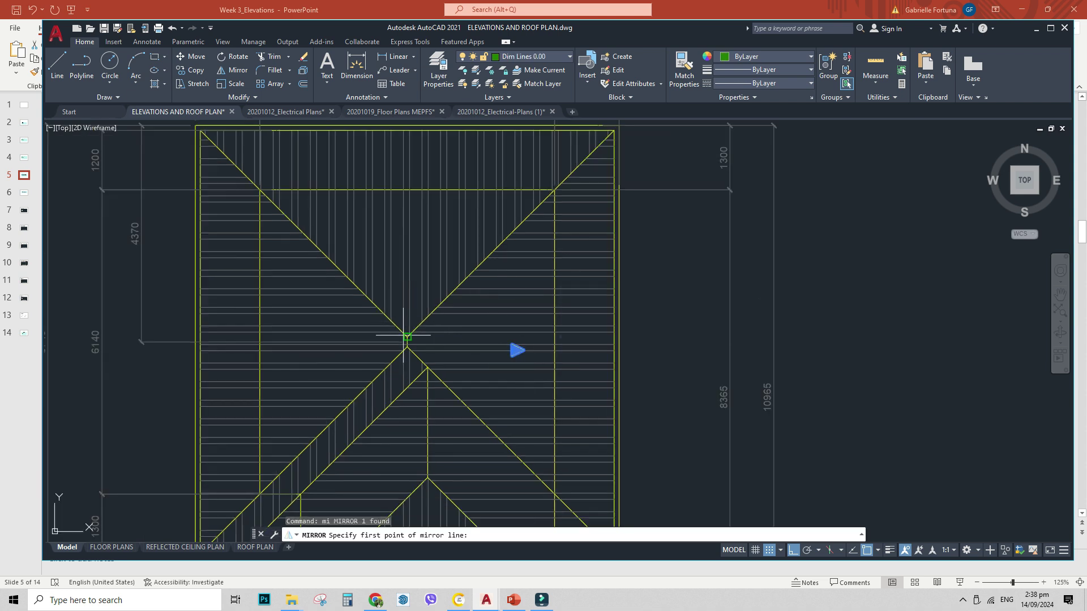
{"action": "left_click", "coordinate": [407, 341]}
{"action": "middle_click_drag", "start_coordinate": [433, 181], "coordinate": [419, 296]}
{"action": "left_click", "coordinate": [397, 212]}
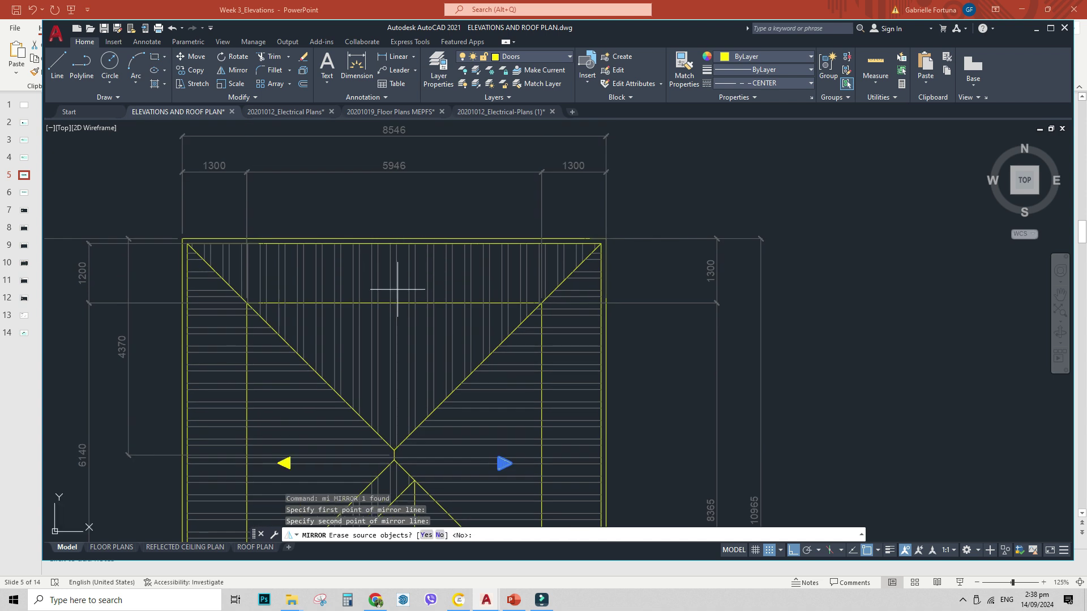
{"action": "type", "text": "n"}
{"action": "key", "text": "Return"}
- Try to rotate a copy of the left and right slope arrows about the short ridge's midpoint
{"action": "scroll", "coordinate": [455, 236], "scroll_direction": "down", "scroll_amount": 3}
{"action": "left_click", "coordinate": [232, 291]}
{"action": "left_click", "coordinate": [482, 336]}
{"action": "type", "text": "ro"}
{"action": "key", "text": "Return"}
{"action": "scroll", "coordinate": [428, 317], "scroll_direction": "up", "scroll_amount": 4}
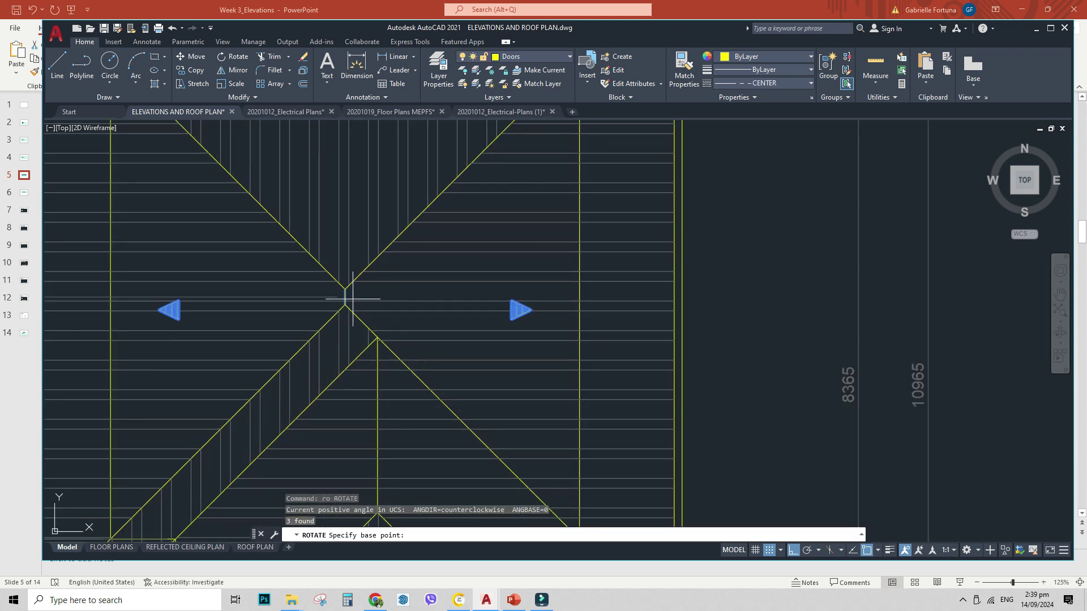
{"action": "left_click", "coordinate": [346, 296]}
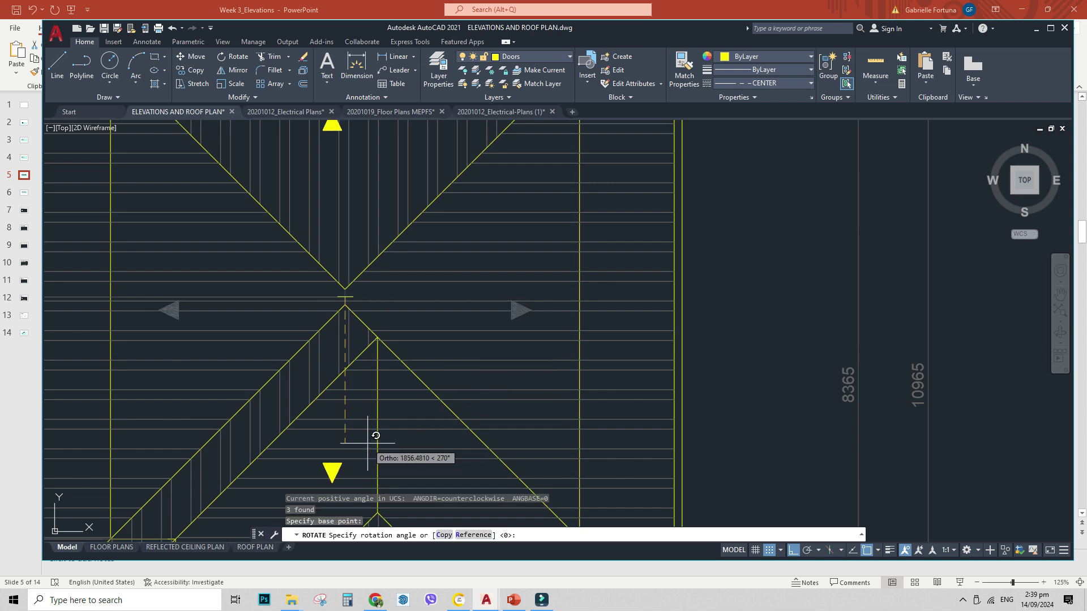
{"action": "key", "text": "Return"}
{"action": "key", "text": "Return"}
- Rotate a copy of the left and right slope arrows by 270° about the short ridge's midpoint to mark the upper and lower slopes
{"action": "scroll", "coordinate": [368, 412], "scroll_direction": "down", "scroll_amount": 5}
{"action": "scroll", "coordinate": [362, 317], "scroll_direction": "up", "scroll_amount": 4}
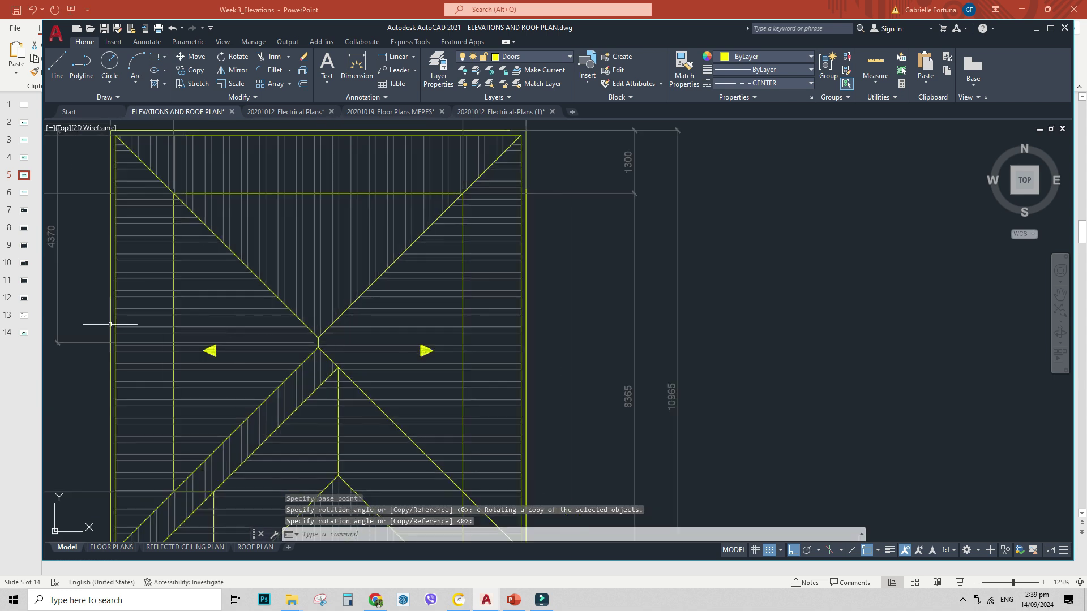
{"action": "left_click", "coordinate": [90, 308]}
{"action": "left_click", "coordinate": [491, 404]}
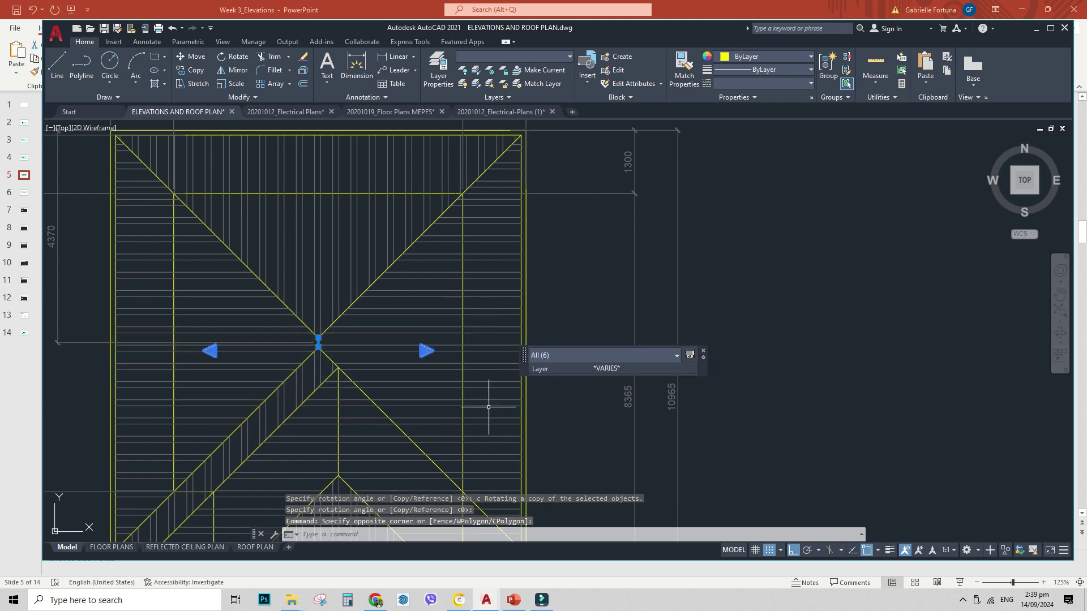
{"action": "left_click", "coordinate": [307, 309], "text": "shift"}
{"action": "left_click", "coordinate": [341, 367], "text": "shift"}
{"action": "type", "text": "ro"}
{"action": "key", "text": "Return"}
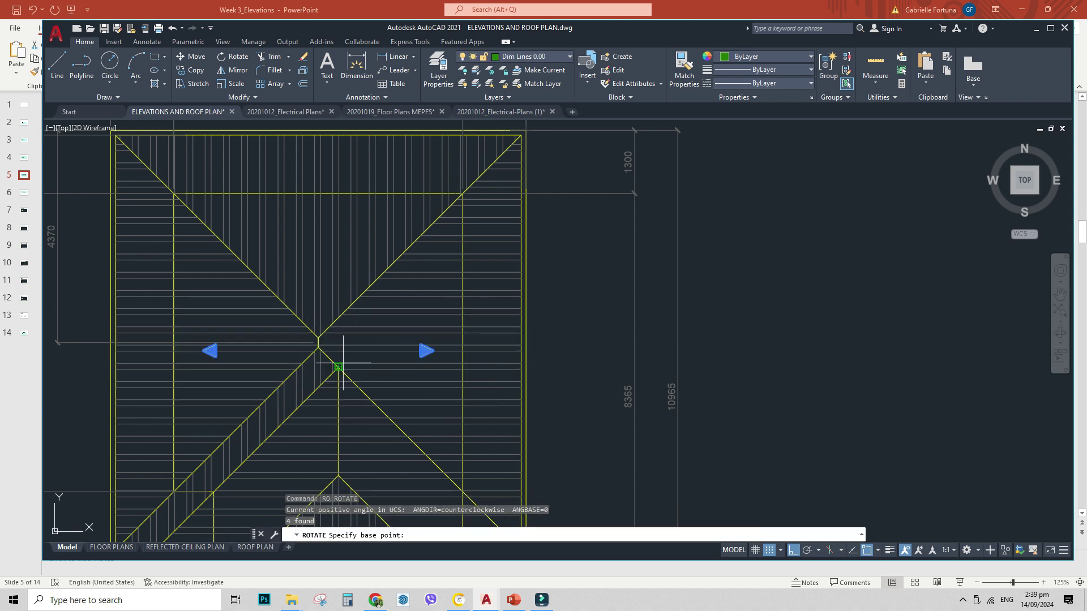
{"action": "scroll", "coordinate": [340, 363], "scroll_direction": "up", "scroll_amount": 5}
{"action": "left_click", "coordinate": [324, 359]}
{"action": "scroll", "coordinate": [378, 341], "scroll_direction": "down", "scroll_amount": 10}
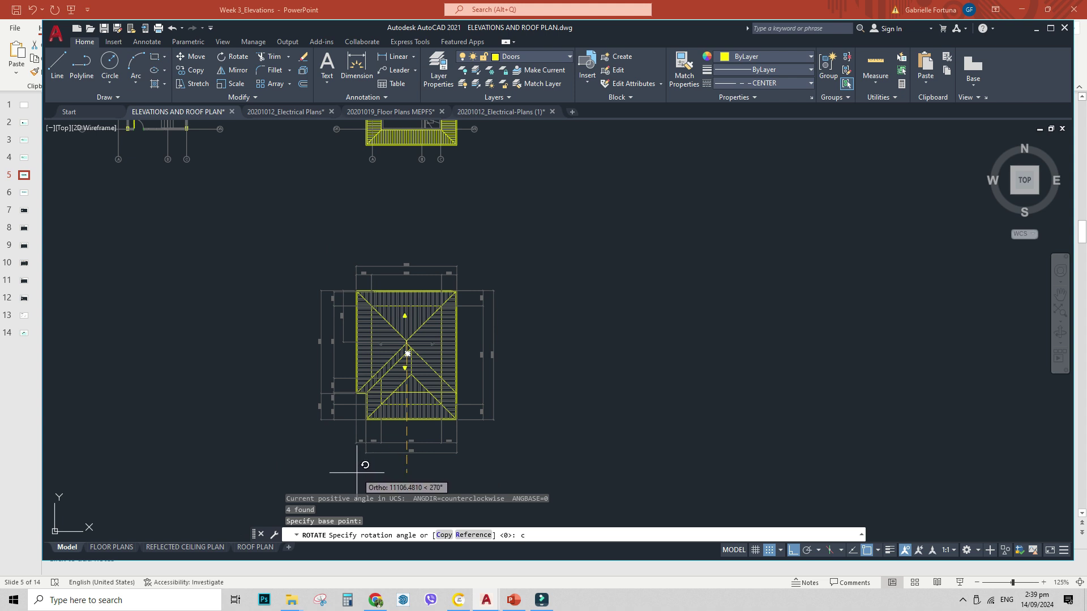
{"action": "key", "text": "Return"}
{"action": "scroll", "coordinate": [422, 325], "scroll_direction": "up", "scroll_amount": 6}
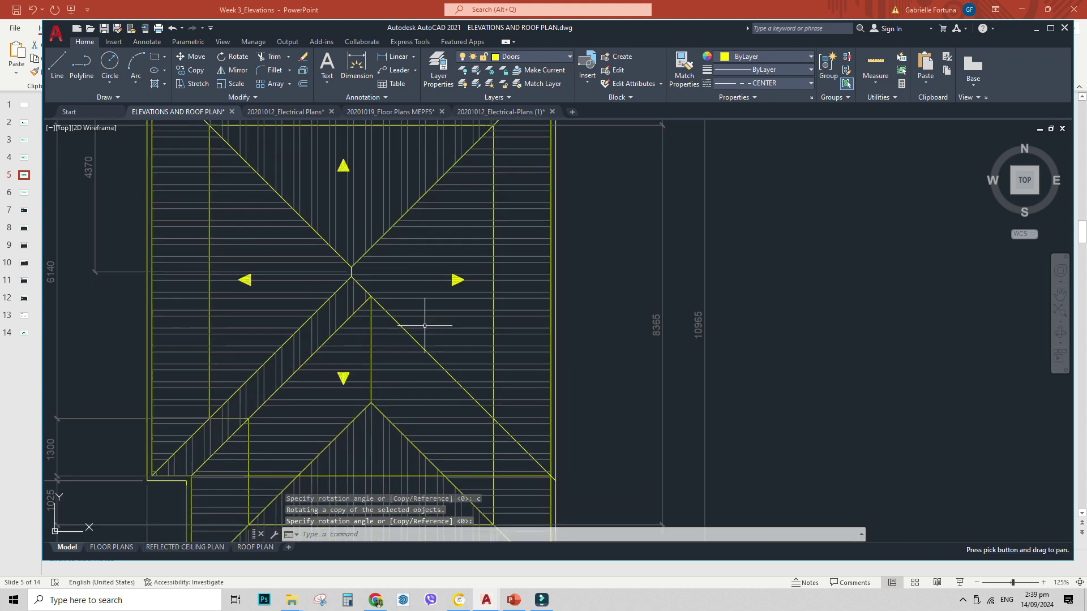
{"action": "key", "text": "Escape"}
- Move the downward slope arrow onto the triangular hatched slope at the roof's lower end
{"action": "scroll", "coordinate": [336, 351], "scroll_direction": "up", "scroll_amount": 2}
{"action": "left_click", "coordinate": [326, 347]}
{"action": "left_click", "coordinate": [359, 392]}
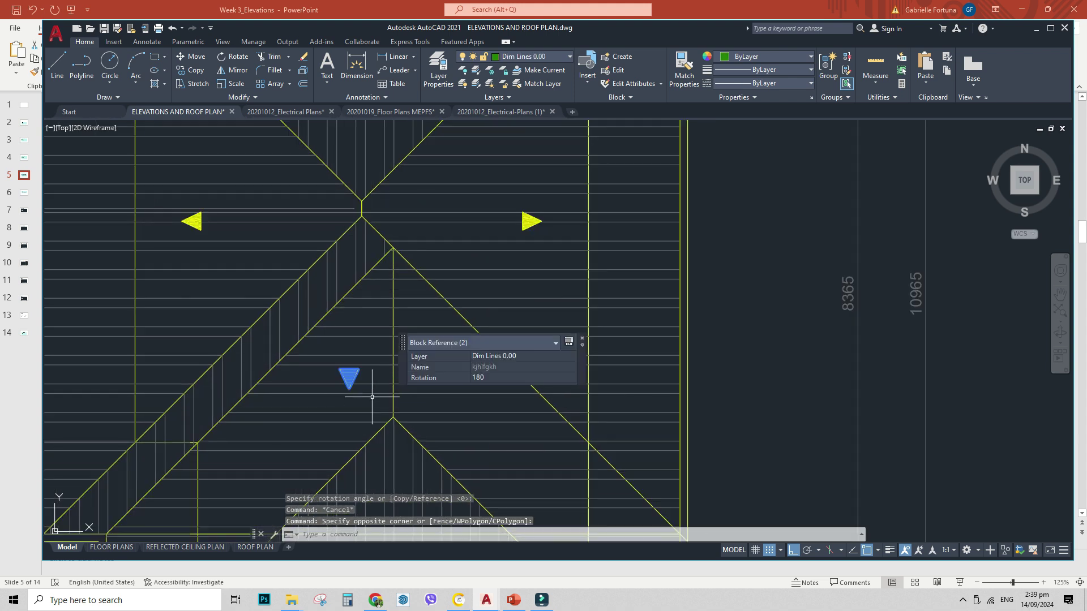
{"action": "type", "text": "m"}
{"action": "key", "text": "Return"}
{"action": "left_click", "coordinate": [349, 378]}
{"action": "scroll", "coordinate": [388, 391], "scroll_direction": "down", "scroll_amount": 3}
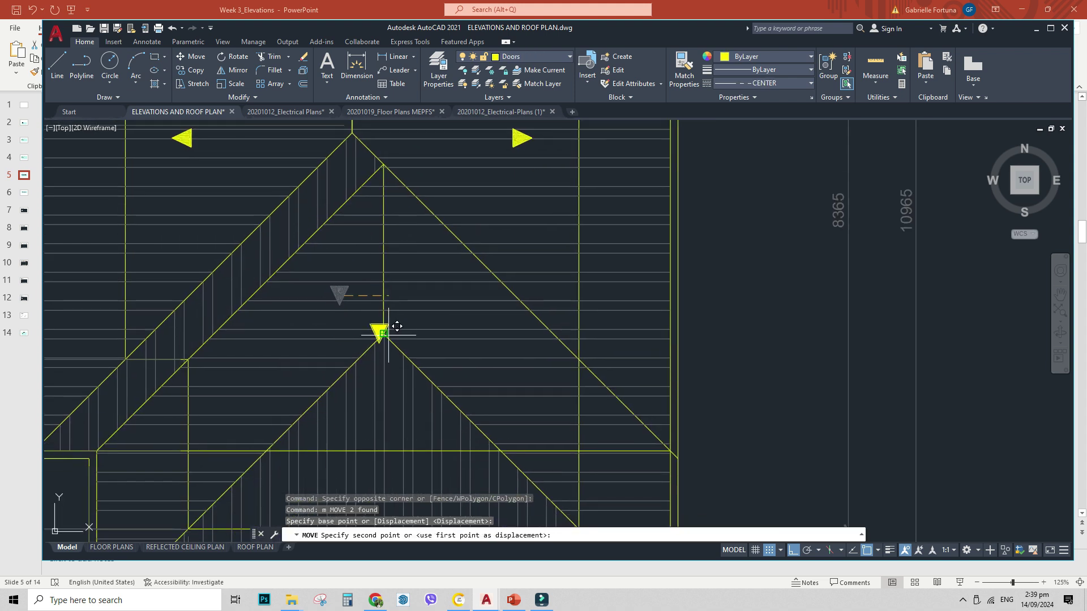
{"action": "left_click", "coordinate": [402, 440]}
{"action": "scroll", "coordinate": [412, 388], "scroll_direction": "down", "scroll_amount": 4}
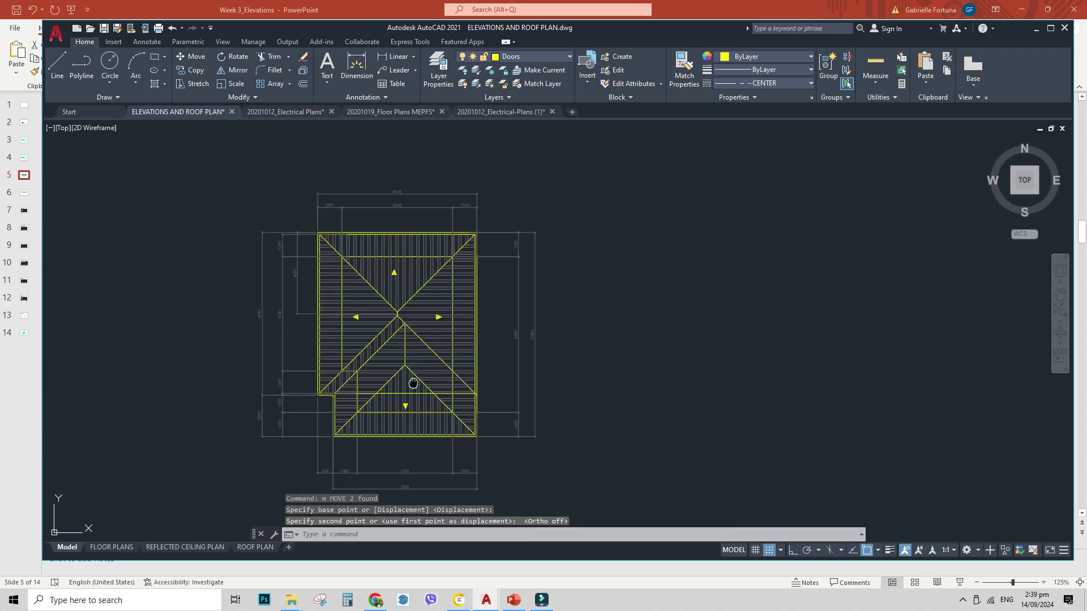
{"action": "scroll", "coordinate": [424, 351], "scroll_direction": "up", "scroll_amount": 3}
{"action": "scroll", "coordinate": [419, 348], "scroll_direction": "down", "scroll_amount": 2}
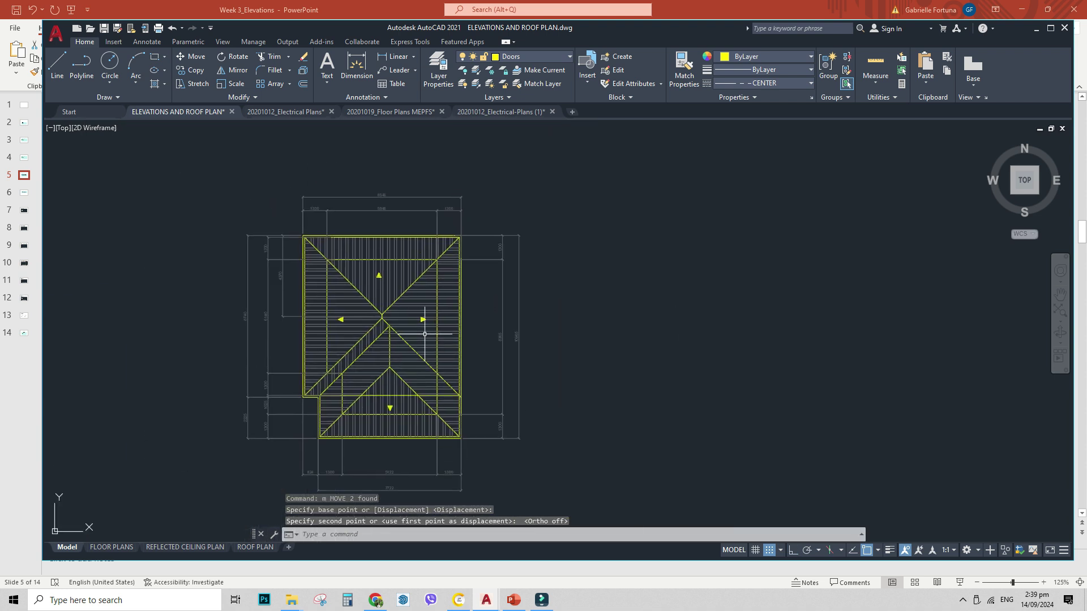
- Switch to PowerPoint and review the Specifications item of the roof plan checklist, then minimise the presentation
{"action": "left_click", "coordinate": [514, 600]}
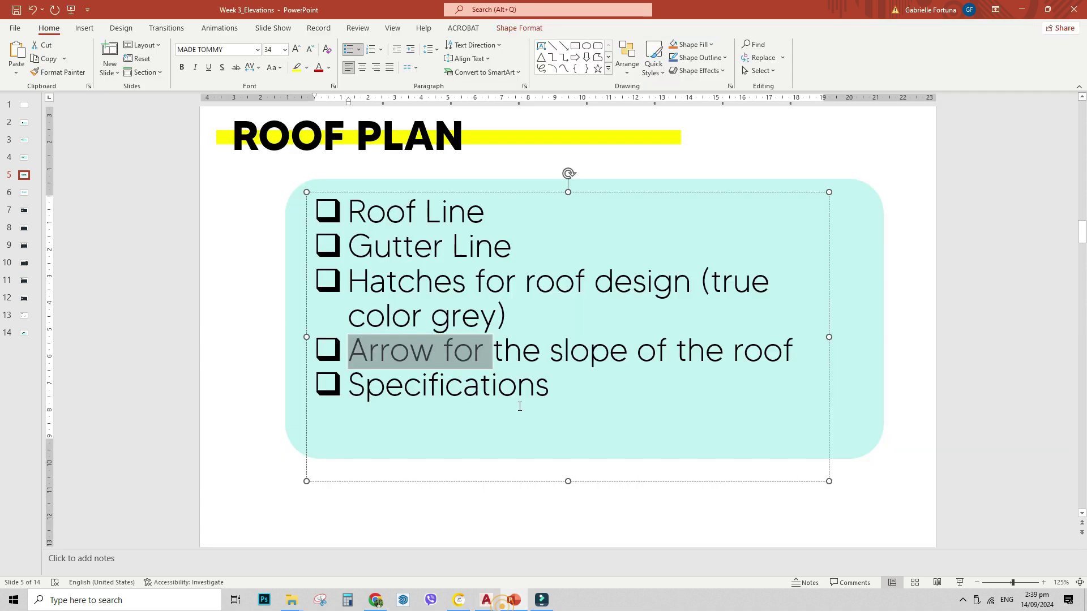
{"action": "left_click", "coordinate": [445, 390]}
{"action": "left_click_drag", "start_coordinate": [349, 389], "coordinate": [479, 389]}
{"action": "left_click", "coordinate": [134, 398]}
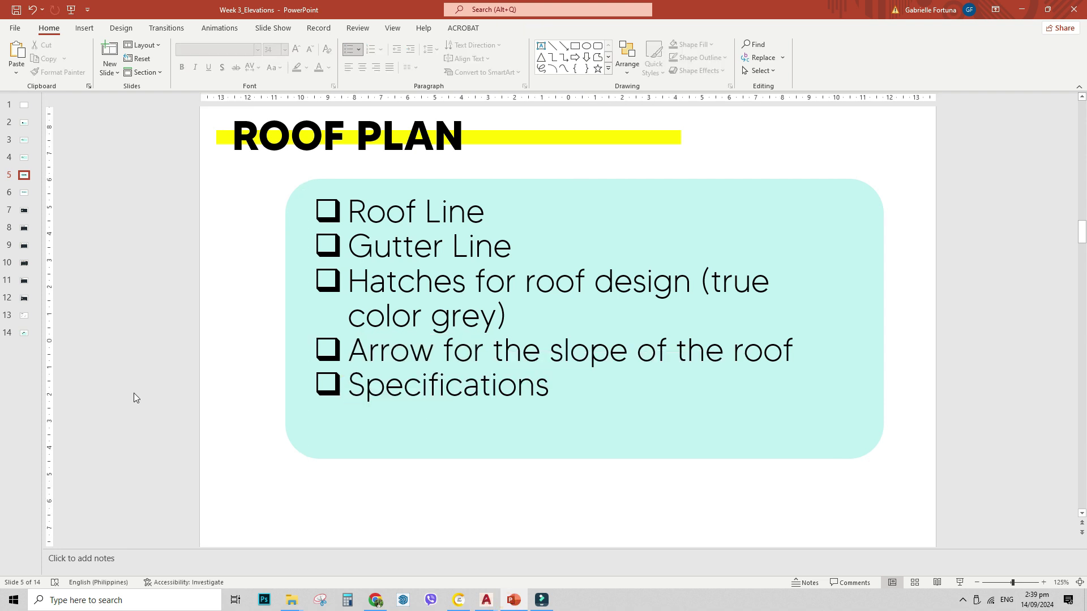
{"action": "left_click", "coordinate": [1022, 10]}
- Check the ROOF PLAN layout sheet and return to model space
{"action": "middle_click_drag", "start_coordinate": [434, 402], "coordinate": [516, 396]}
{"action": "left_click", "coordinate": [253, 548]}
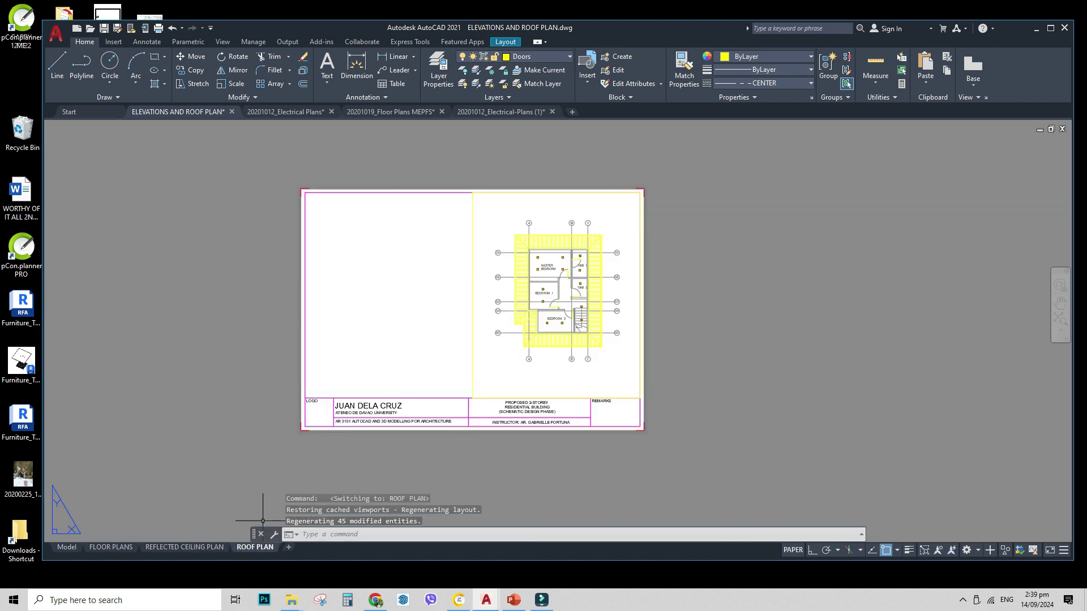
{"action": "left_click", "coordinate": [65, 548]}
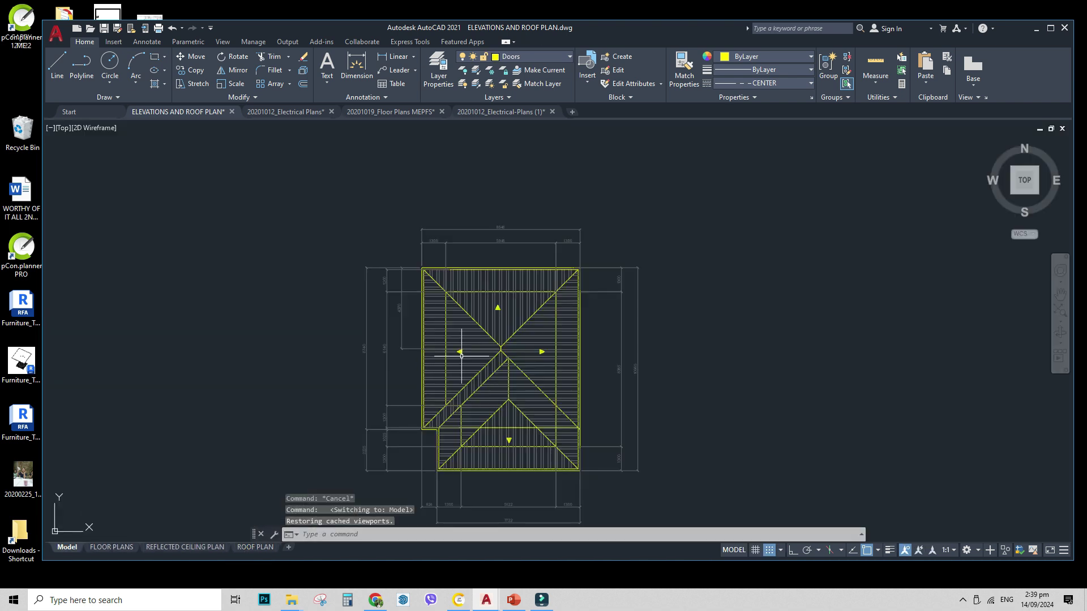
{"action": "scroll", "coordinate": [512, 312], "scroll_direction": "down", "scroll_amount": 1}
{"action": "middle_click_drag", "start_coordinate": [513, 313], "coordinate": [464, 474]}
{"action": "middle_click_drag", "start_coordinate": [516, 289], "coordinate": [526, 222]}
{"action": "left_click", "coordinate": [517, 192]}
{"action": "type", "text": "Co"}
{"action": "key", "text": "Return"}
{"action": "scroll", "coordinate": [516, 193], "scroll_direction": "up", "scroll_amount": 10}
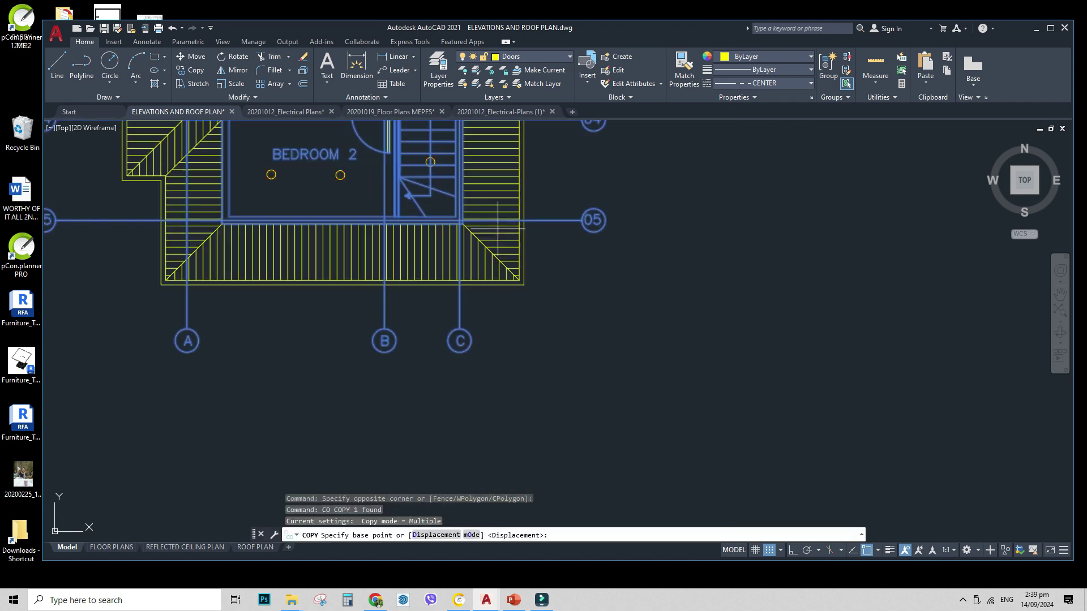
{"action": "left_click", "coordinate": [414, 235]}
{"action": "scroll", "coordinate": [415, 234], "scroll_direction": "down", "scroll_amount": 10}
{"action": "scroll", "coordinate": [447, 342], "scroll_direction": "up", "scroll_amount": 8}
{"action": "scroll", "coordinate": [447, 342], "scroll_direction": "up", "scroll_amount": 3}
{"action": "middle_click_drag", "start_coordinate": [447, 343], "coordinate": [399, 293]}
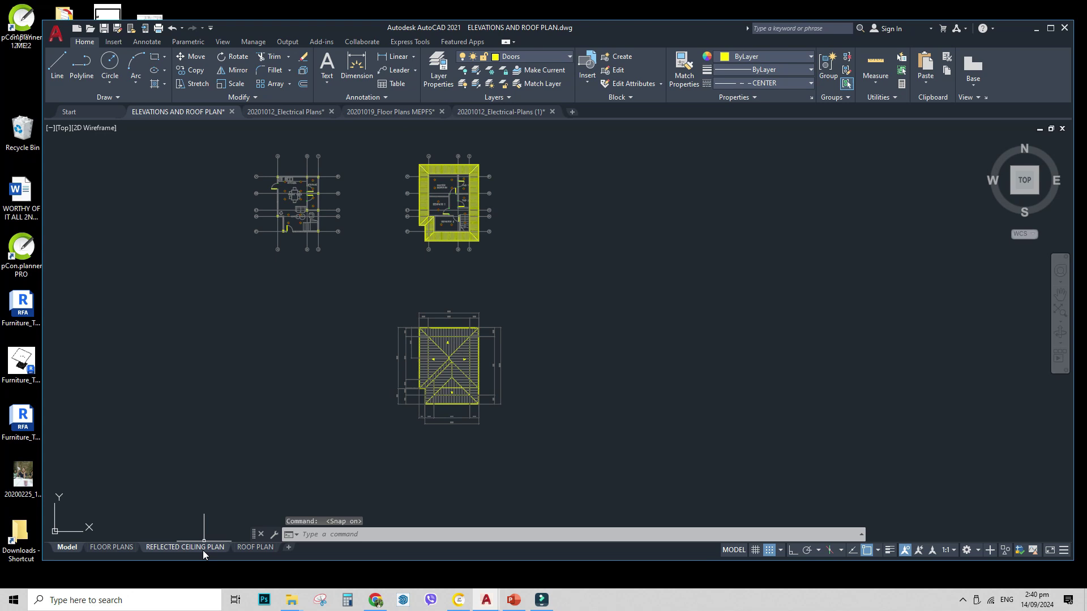
- Examine the two floor plan viewports on the REFLECTED CEILING PLAN layout
{"action": "left_click", "coordinate": [204, 546]}
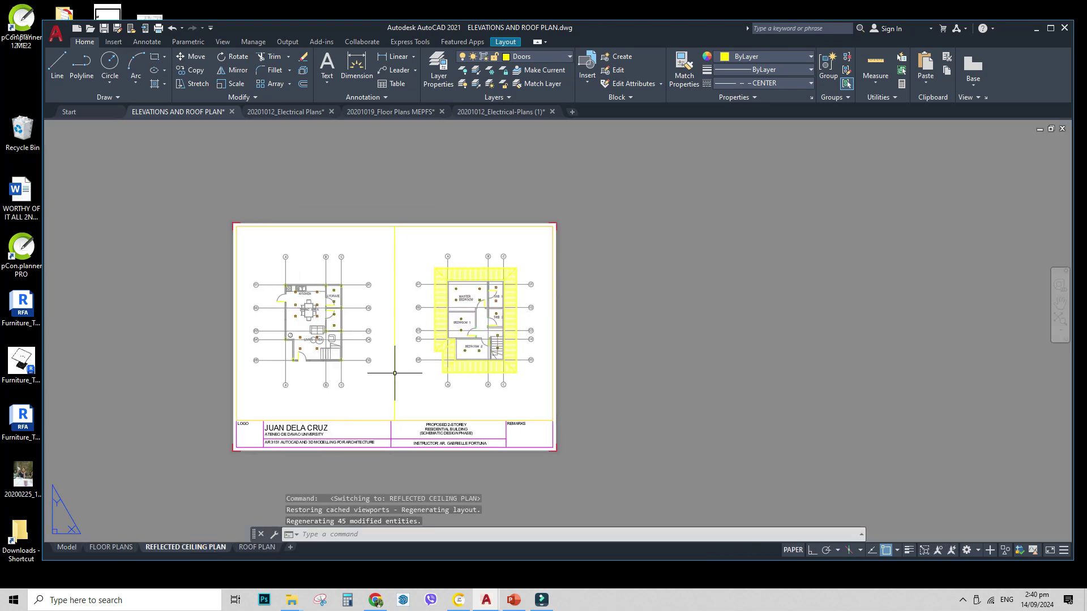
{"action": "scroll", "coordinate": [317, 385], "scroll_direction": "up", "scroll_amount": 6}
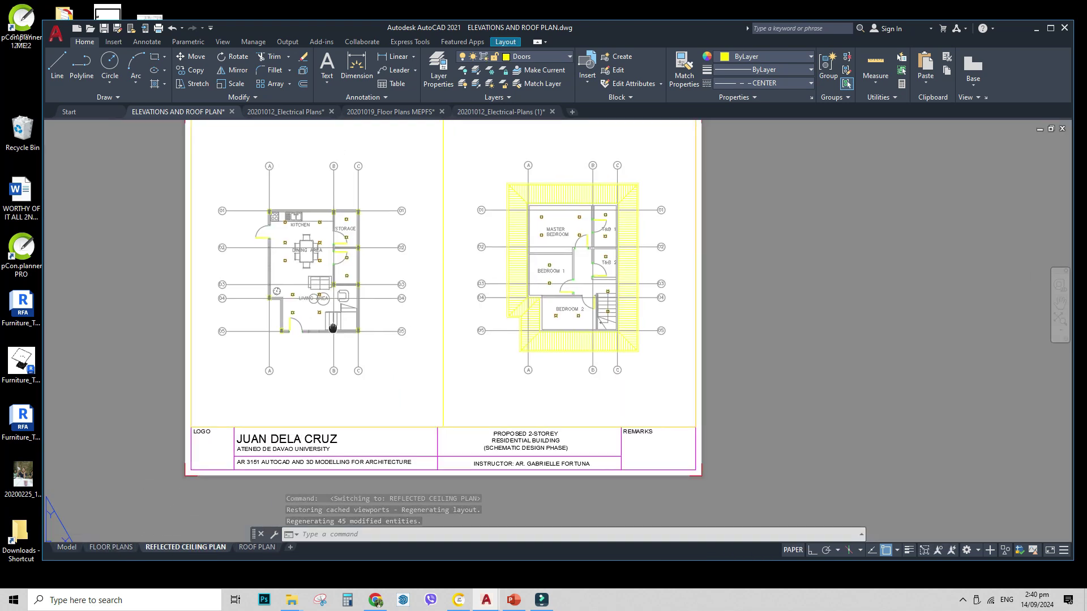
{"action": "scroll", "coordinate": [323, 359], "scroll_direction": "down", "scroll_amount": 3}
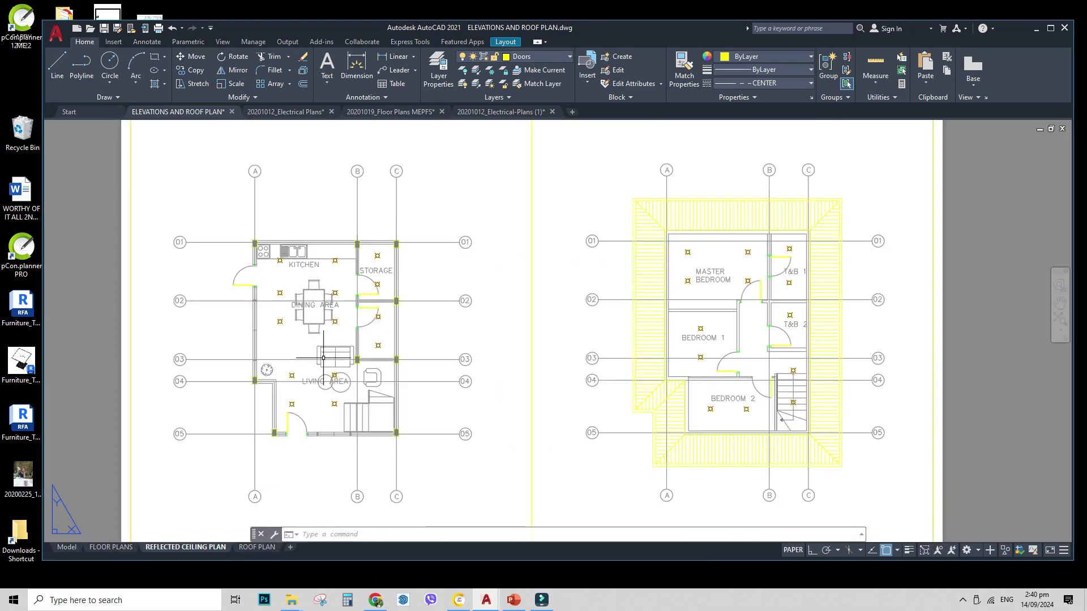
{"action": "scroll", "coordinate": [453, 356], "scroll_direction": "down", "scroll_amount": 1}
{"action": "scroll", "coordinate": [564, 365], "scroll_direction": "up", "scroll_amount": 2}
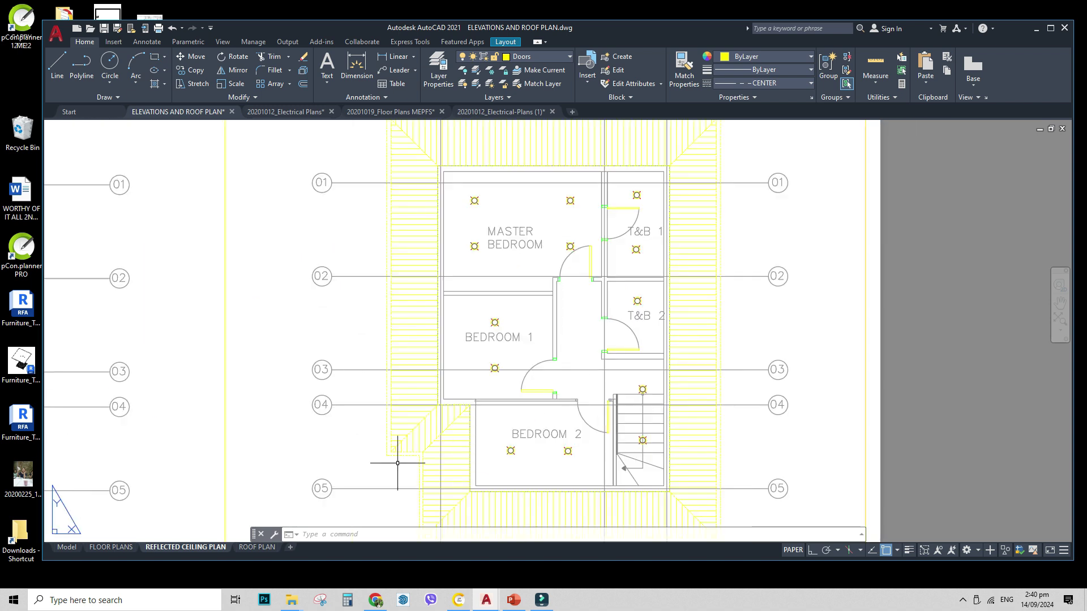
- Move the floor plan viewport on the ROOF PLAN layout to the left half of the sheet, aligned with the title block's corner
{"action": "left_click", "coordinate": [257, 547]}
{"action": "middle_click_drag", "start_coordinate": [532, 336], "coordinate": [497, 374]}
{"action": "left_click", "coordinate": [453, 310]}
{"action": "left_click", "coordinate": [395, 311]}
{"action": "type", "text": "m"}
{"action": "key", "text": "Return"}
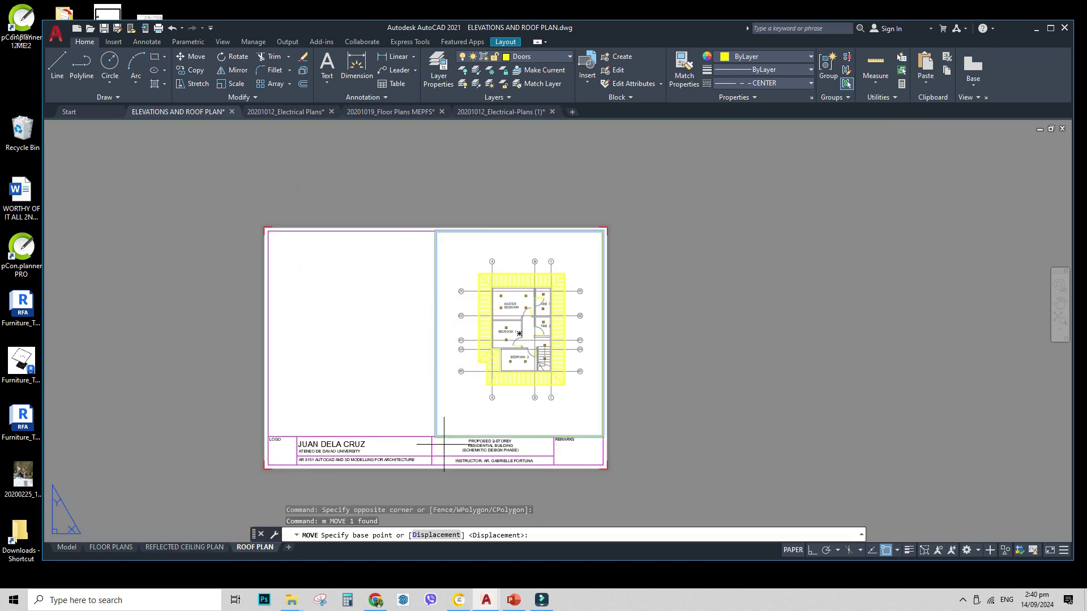
{"action": "left_click", "coordinate": [437, 437]}
{"action": "left_click", "coordinate": [270, 437]}
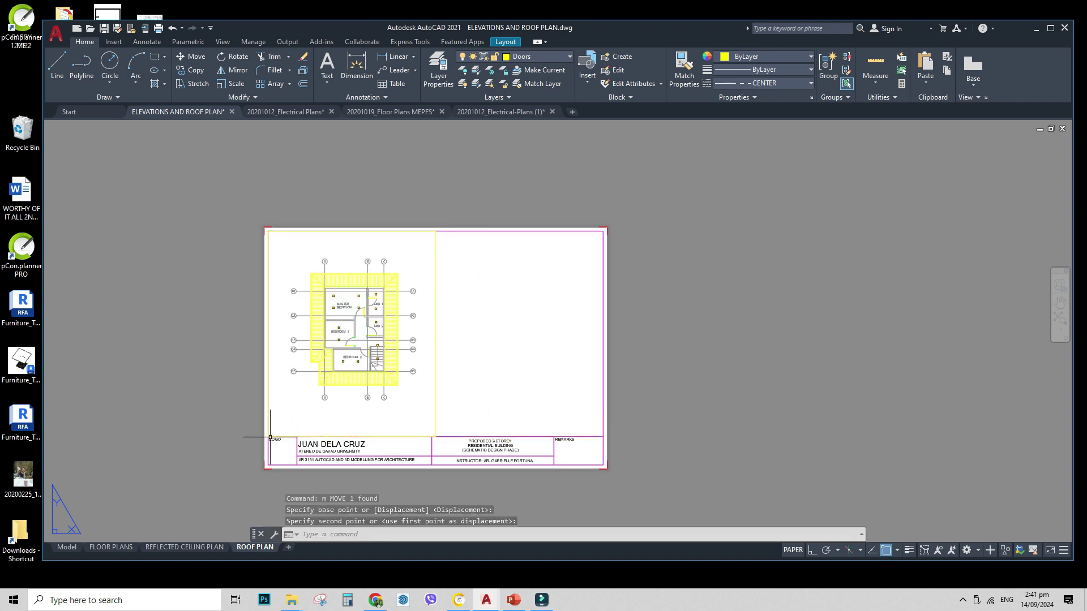
{"action": "key", "text": "Escape"}
{"action": "scroll", "coordinate": [357, 388], "scroll_direction": "up", "scroll_amount": 2}
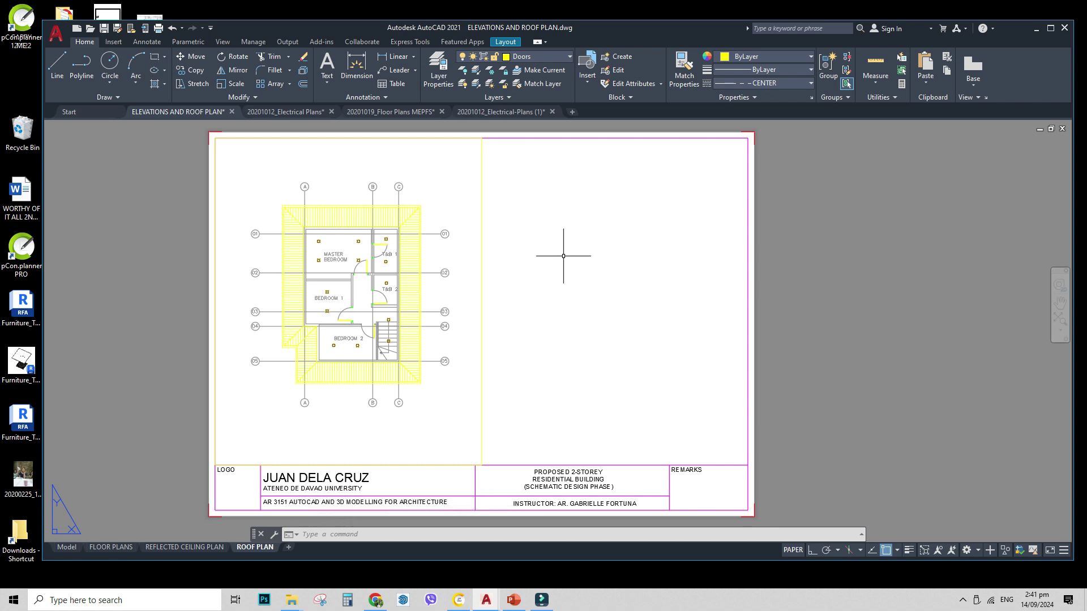
{"action": "middle_click_drag", "start_coordinate": [400, 343], "coordinate": [459, 334]}
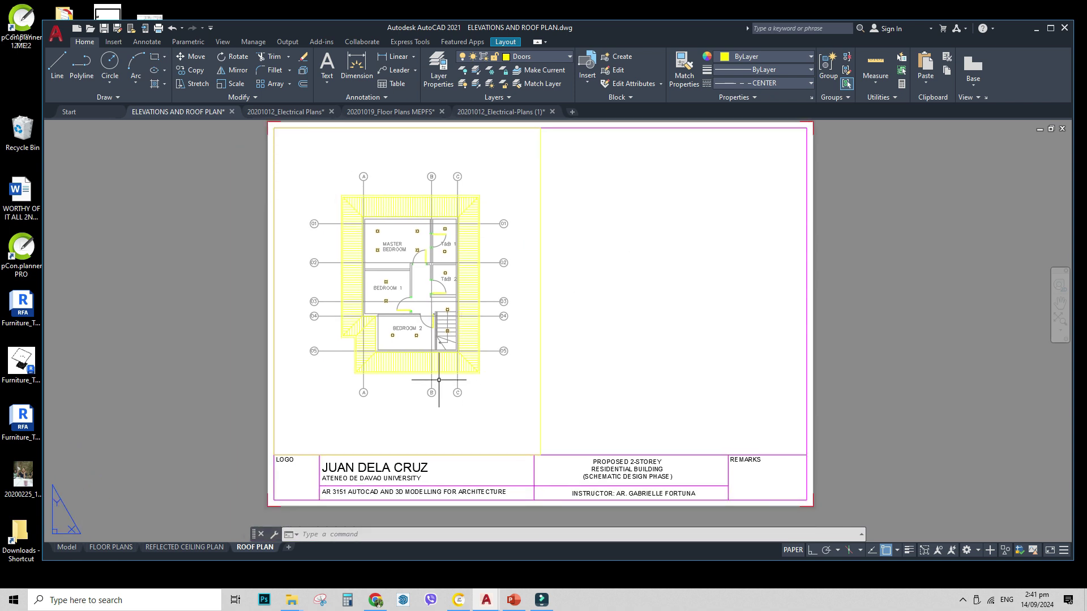